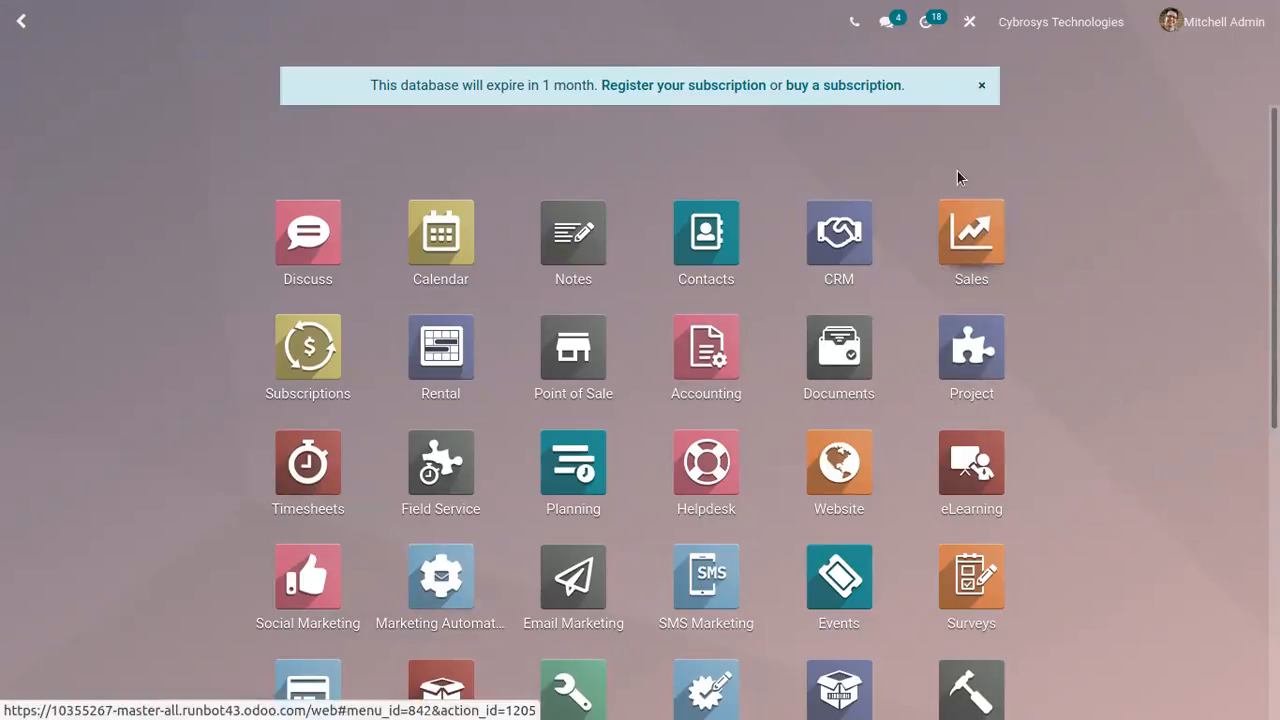
Open the product catalogue in the Sales module.
left_click(993, 235)
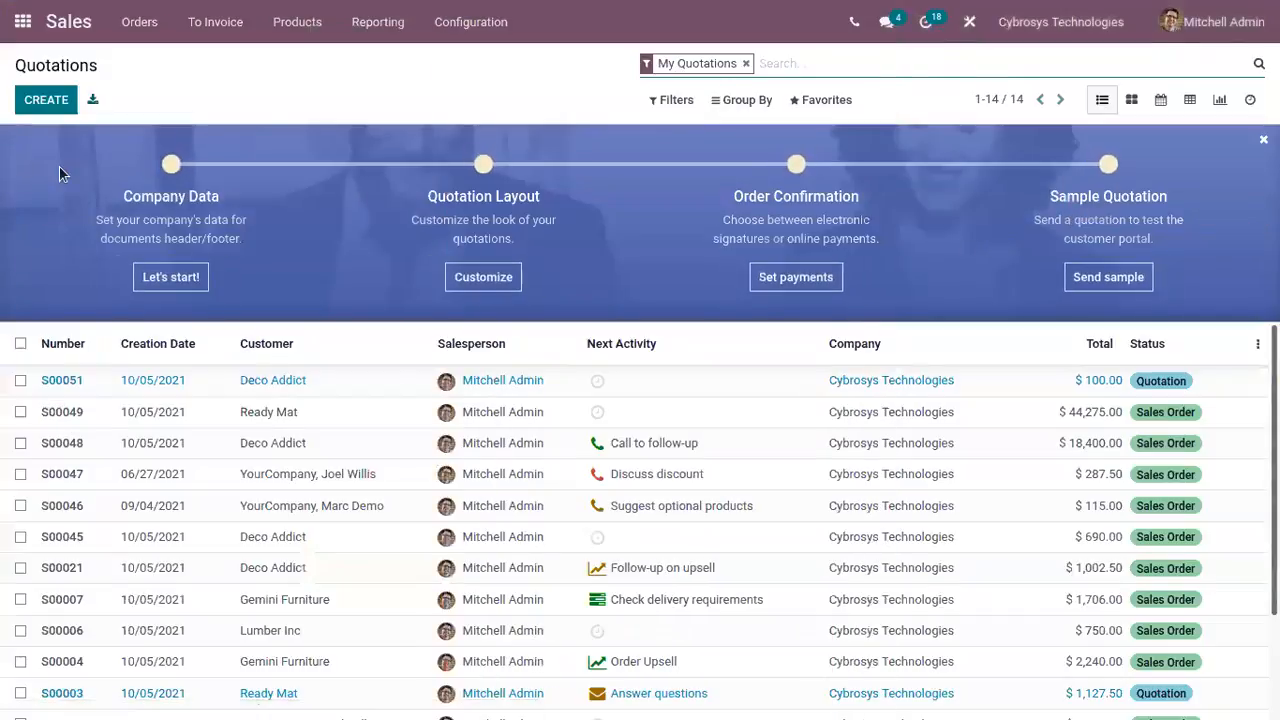
left_click(295, 21)
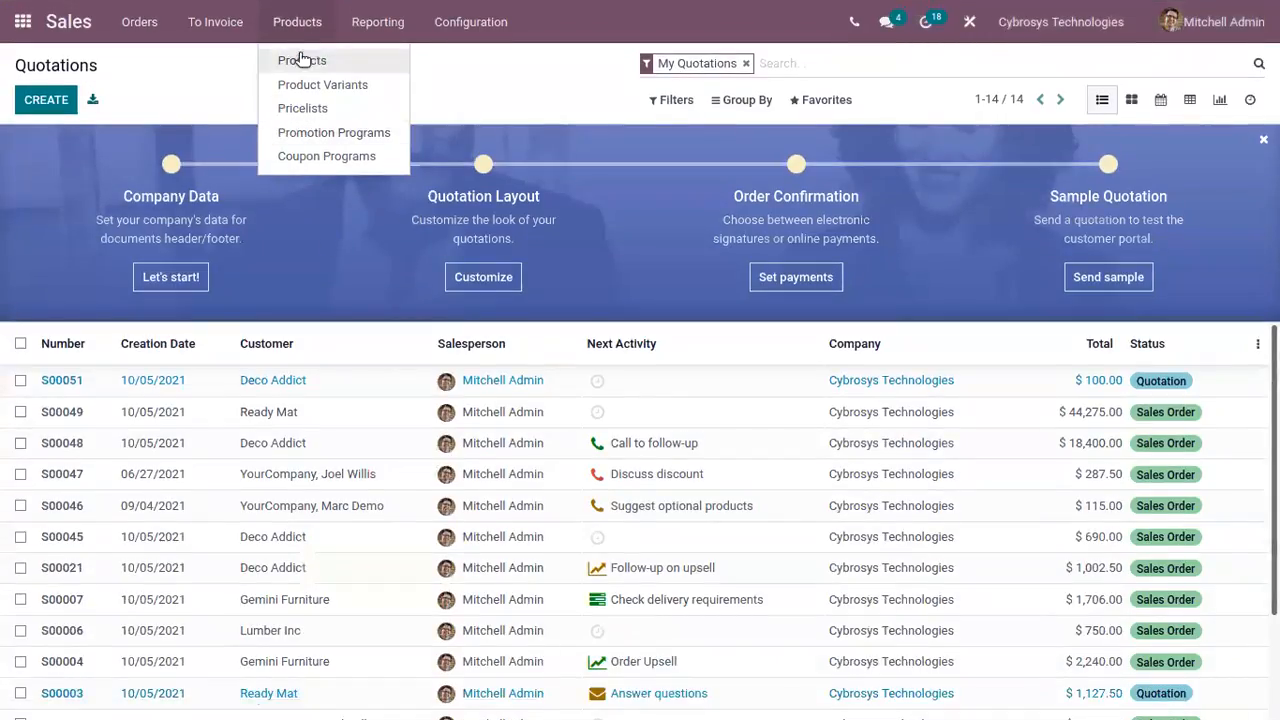
left_click(320, 63)
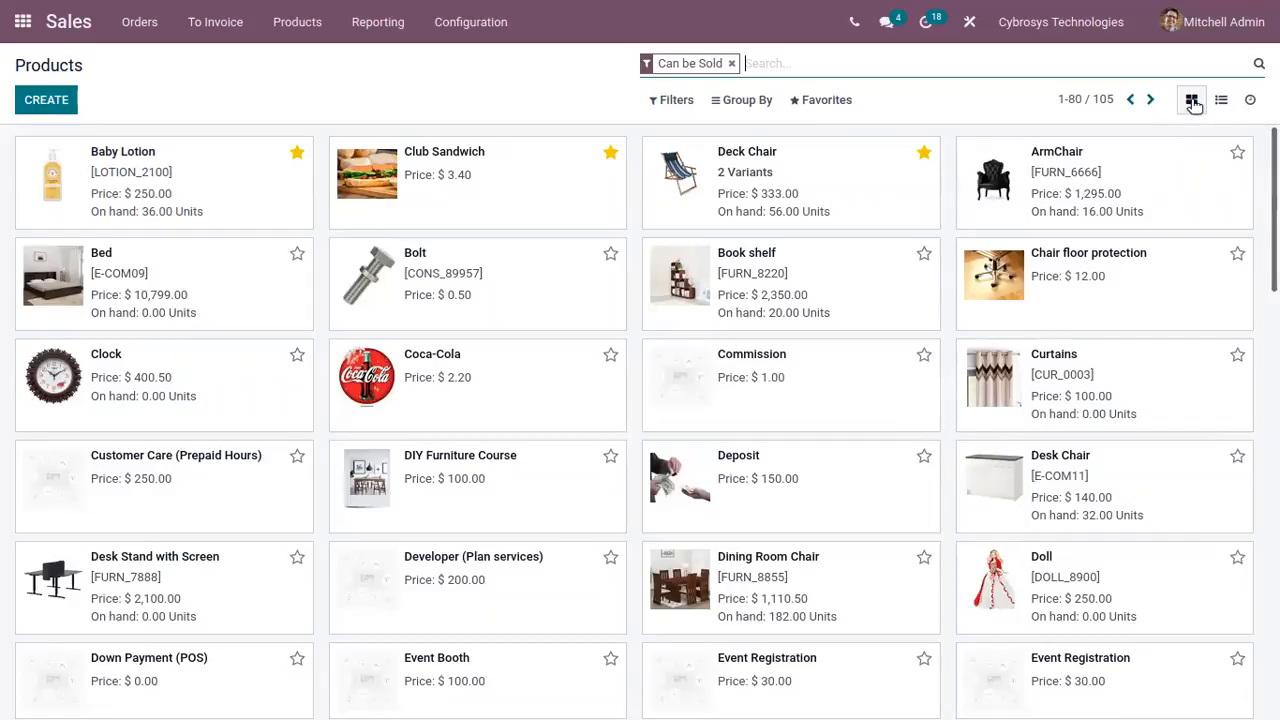
View the products as a list, return to the Kanban layout and look through the product cards.
left_click(1221, 100)
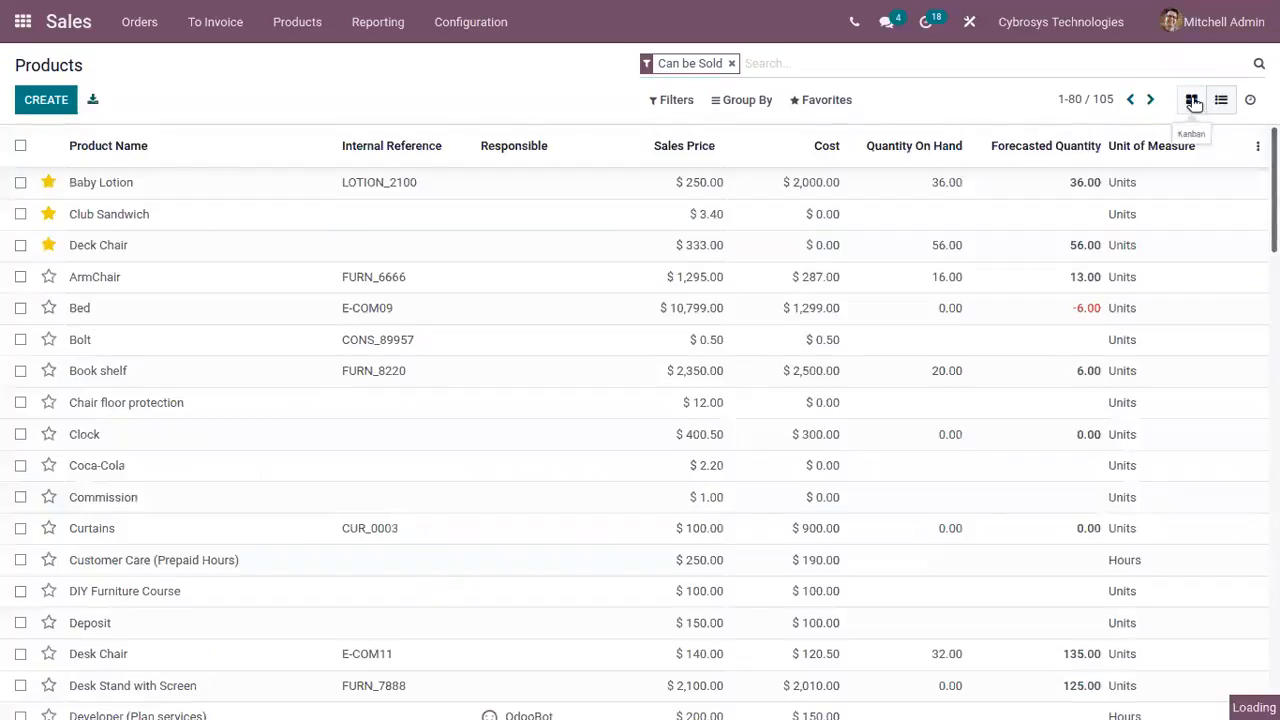
left_click(1193, 103)
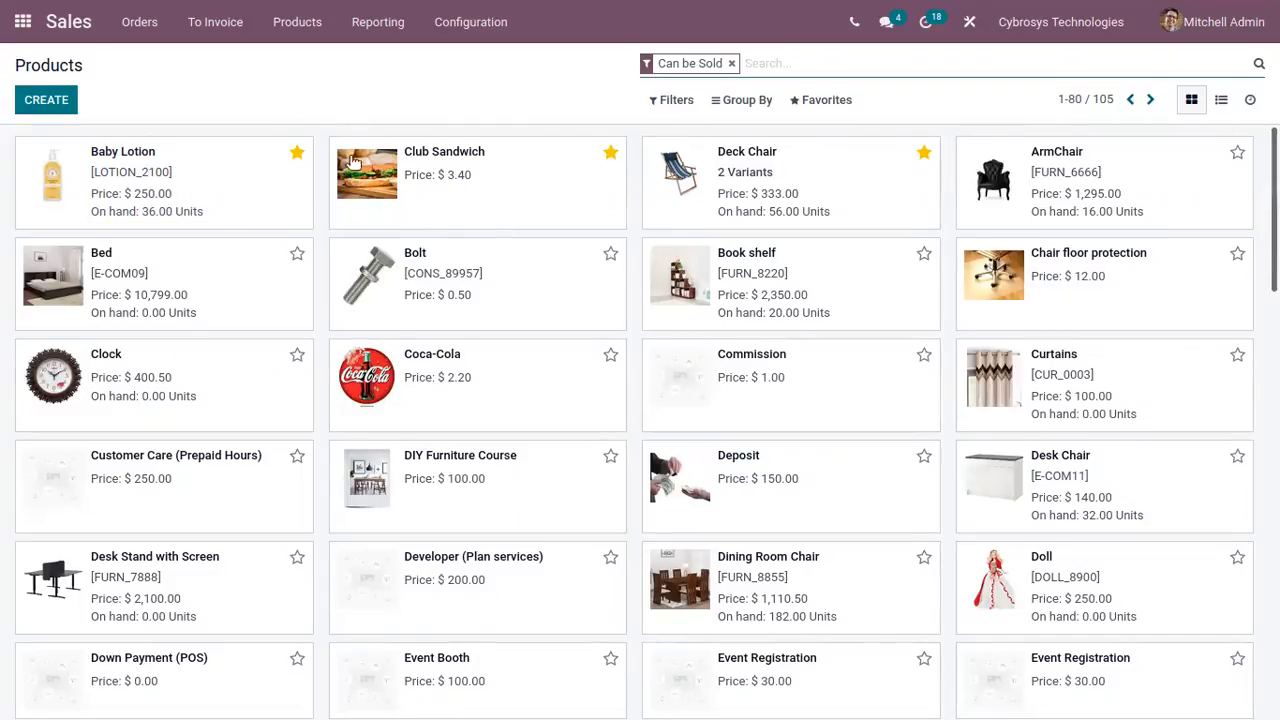
scroll(842, 279, "down", 5)
scroll(849, 273, "up", 5)
Filter the product catalogue to show only the products marked as Favorites.
left_click(296, 153)
left_click(668, 100)
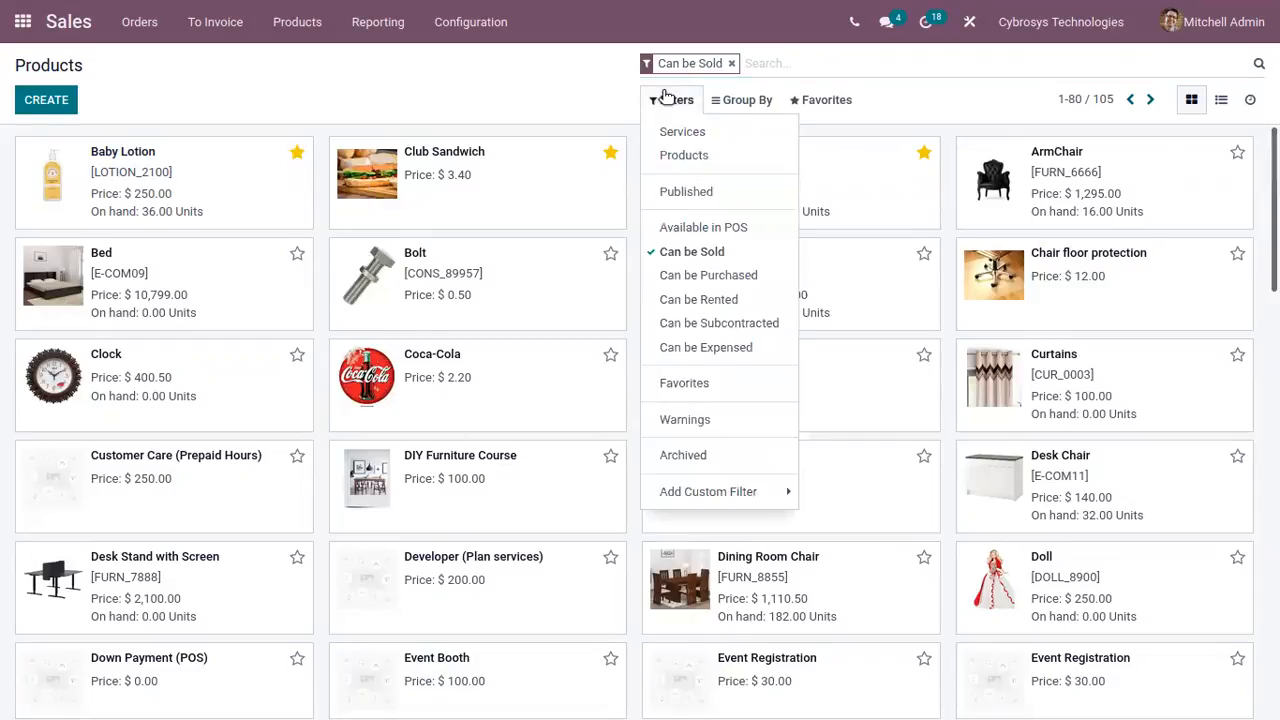
left_click(698, 386)
left_click(459, 375)
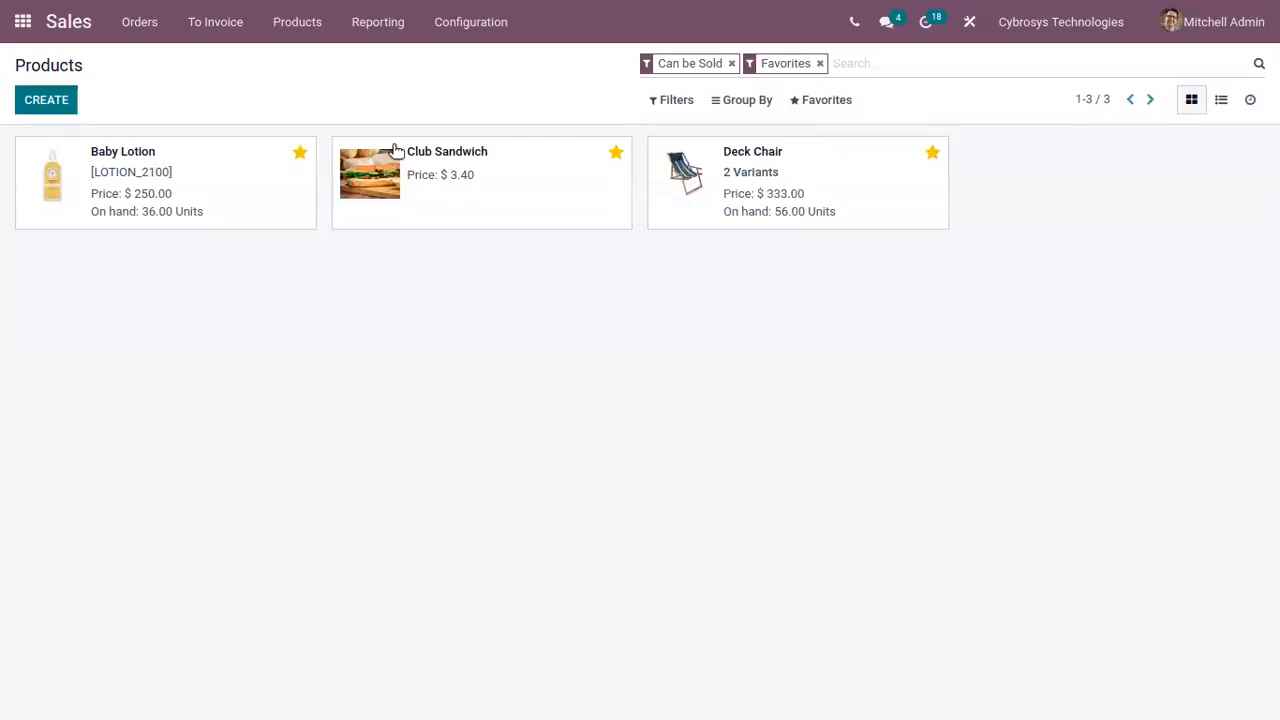
Clear the Favorites filter and mark the Book shelf and Bolt products as favorites.
left_click(818, 62)
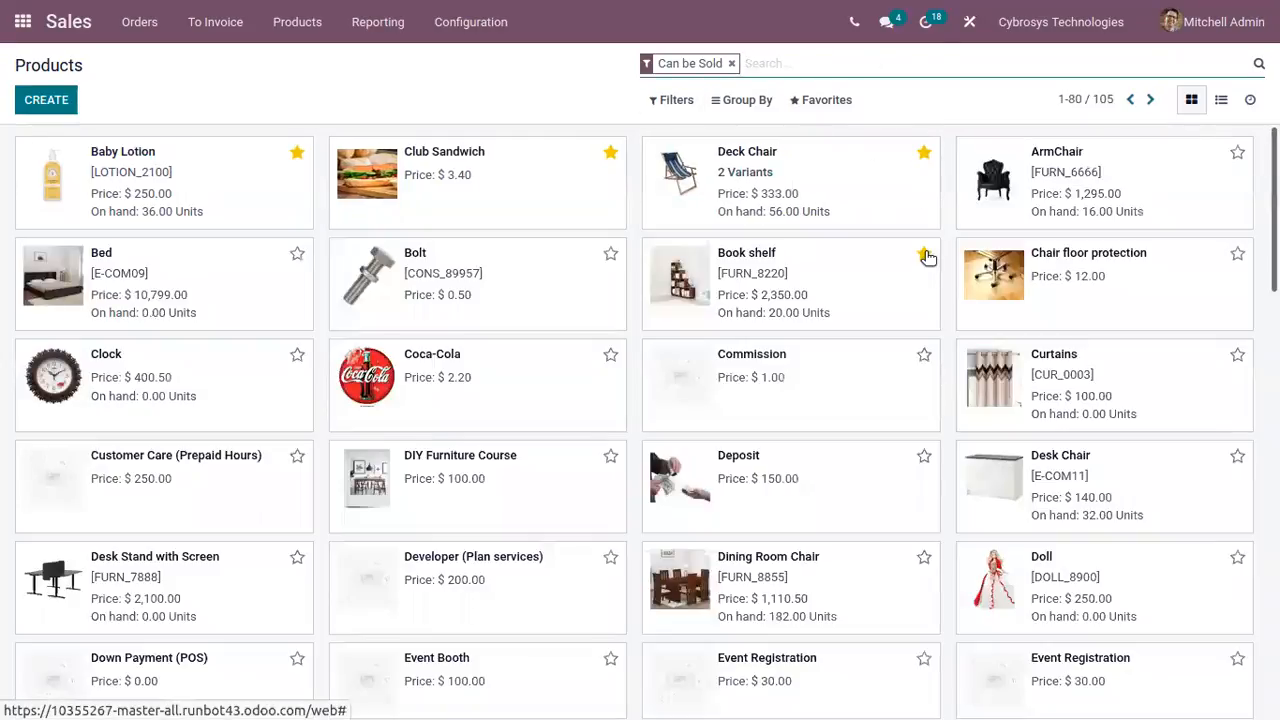
left_click(925, 255)
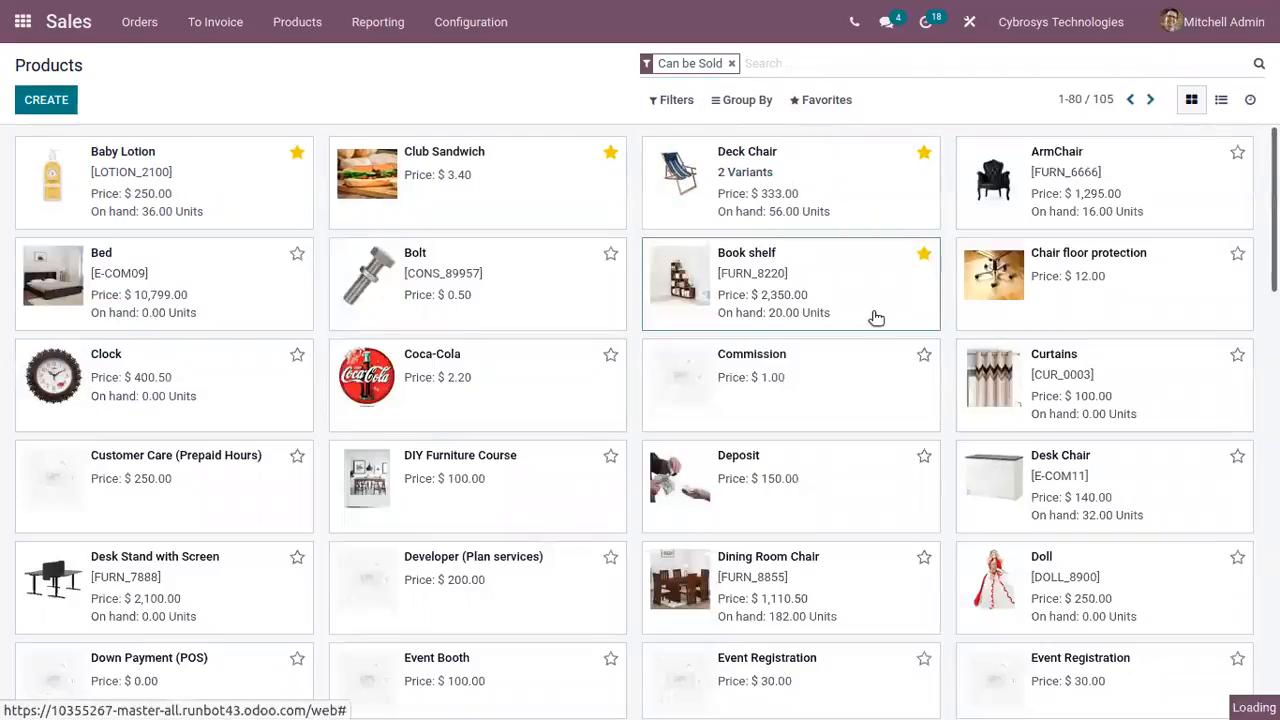
left_click(608, 255)
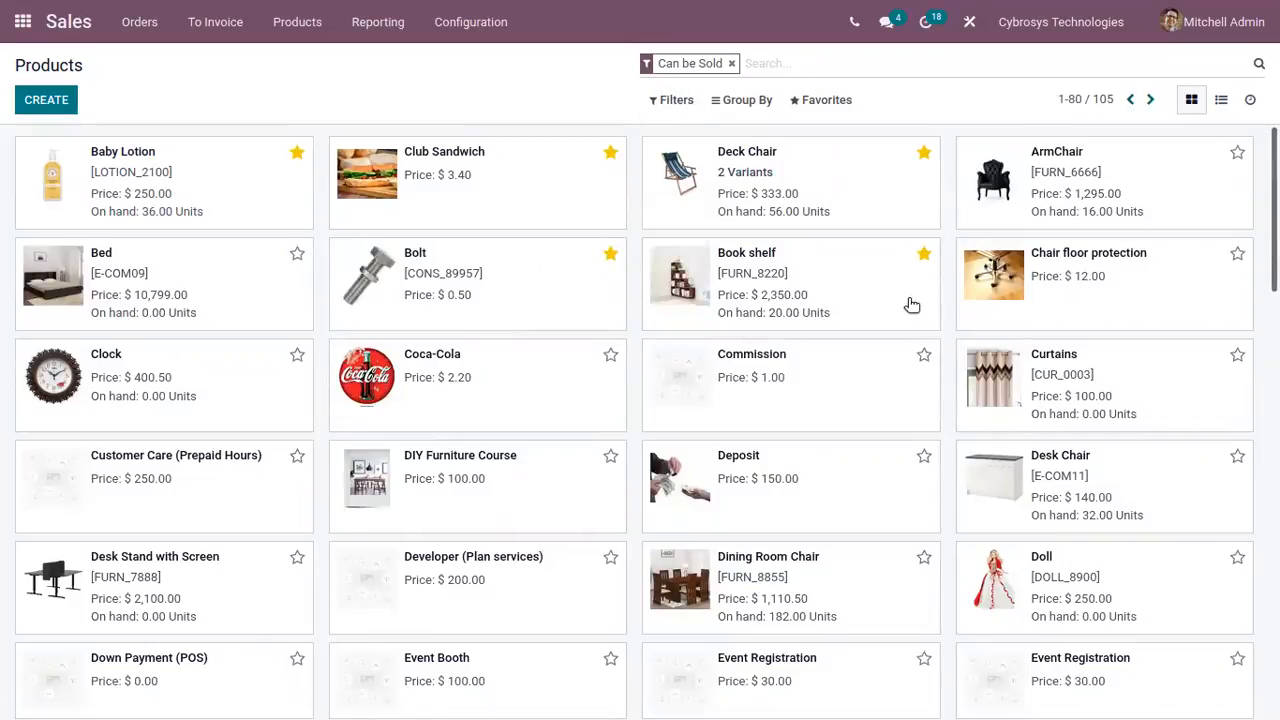
Filter the catalogue by Favorites again to check the newly marked products, and remove that filter.
left_click(686, 101)
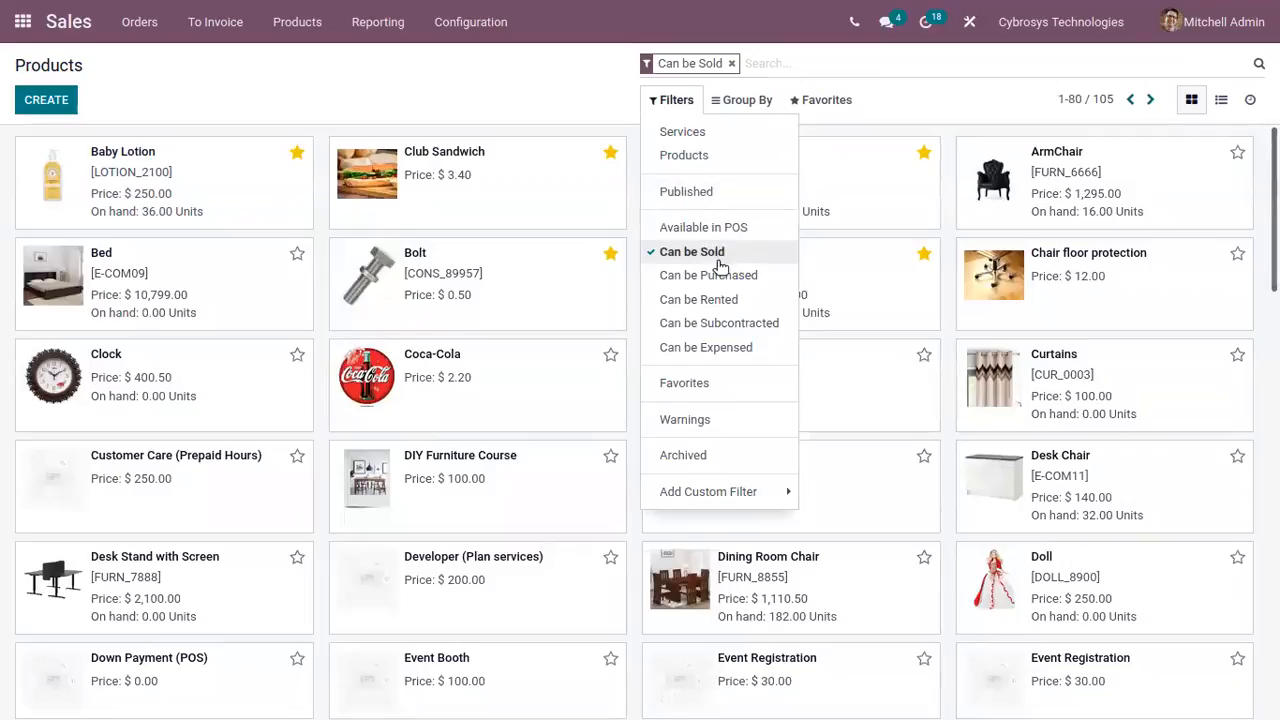
left_click(708, 381)
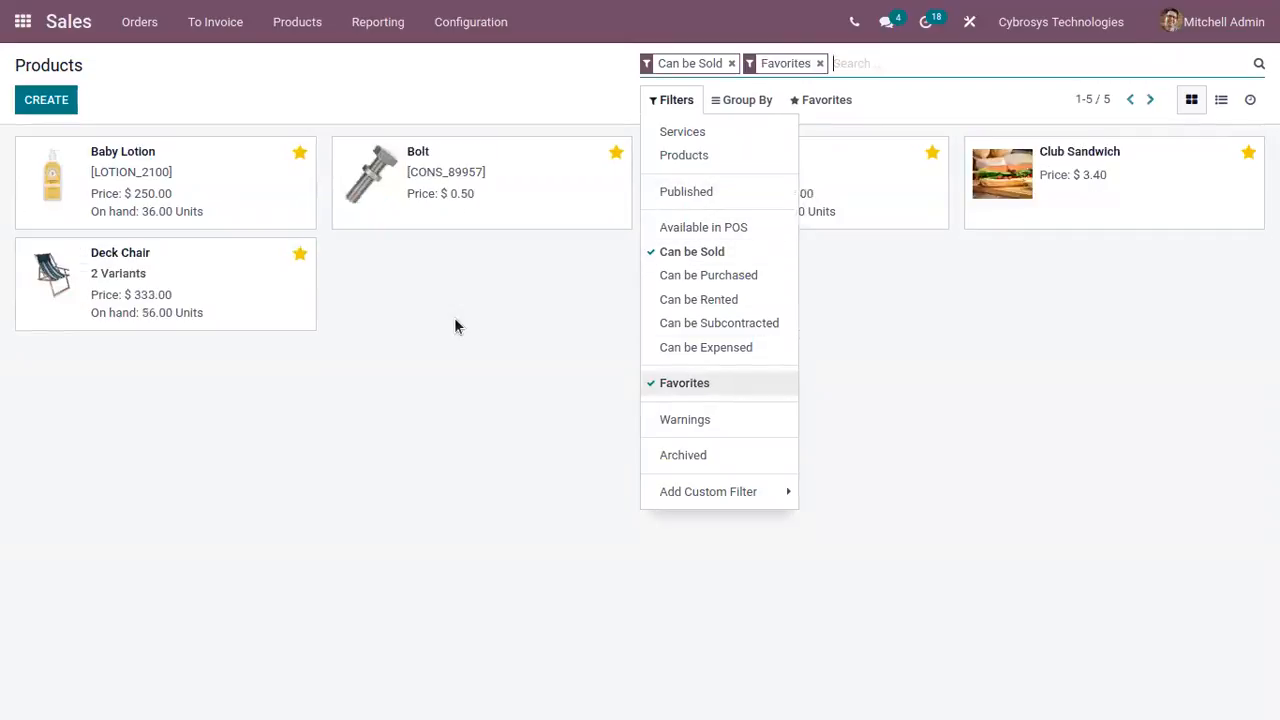
left_click(455, 326)
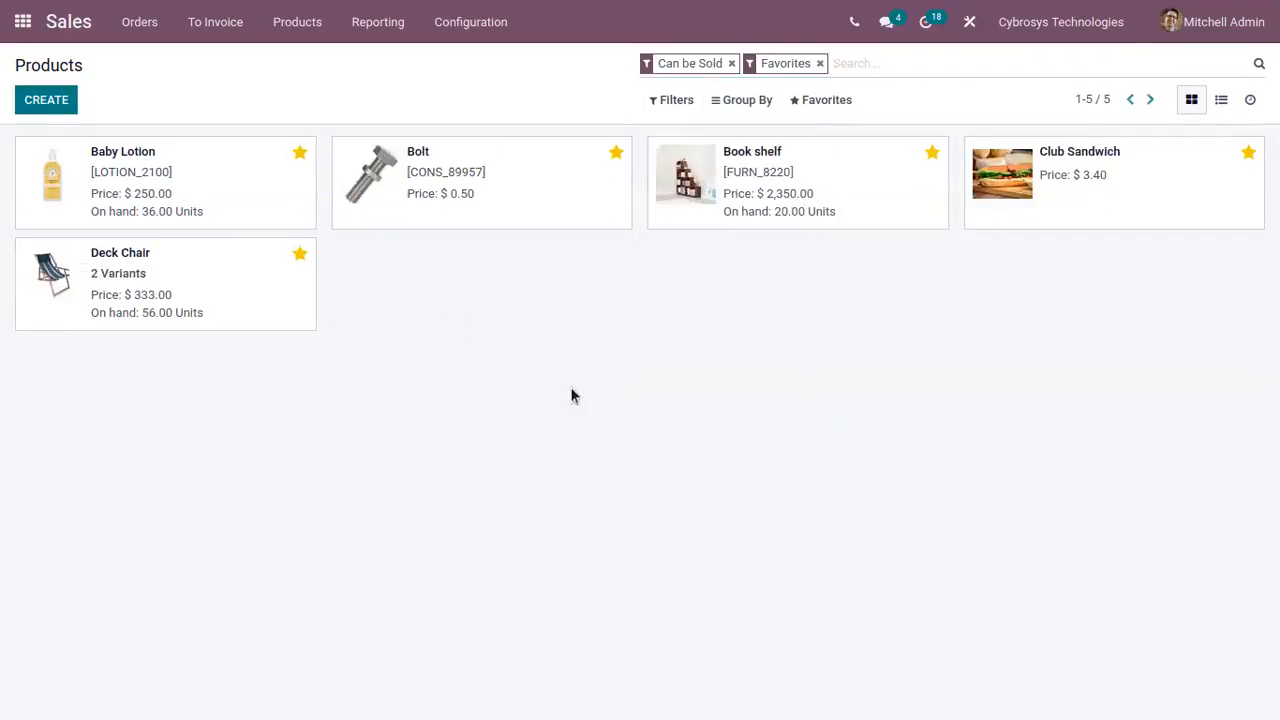
left_click(820, 63)
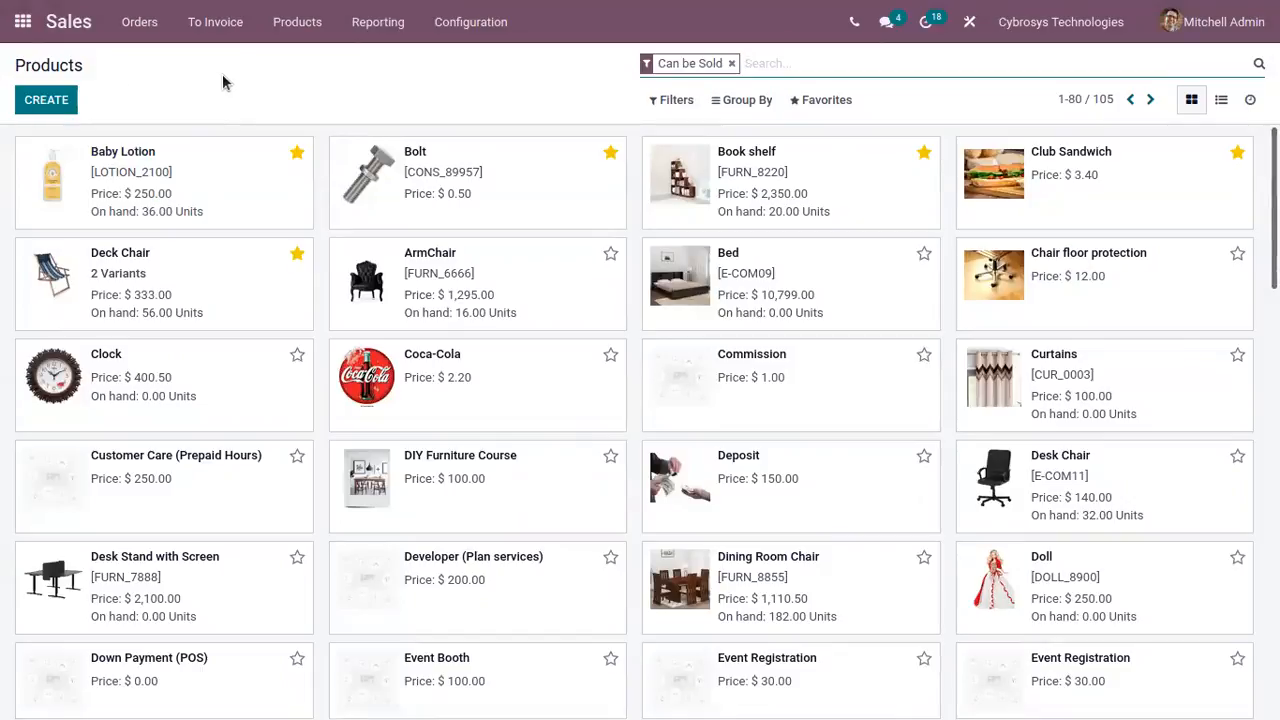
Create a new product and name it Garden Chair.
left_click(45, 100)
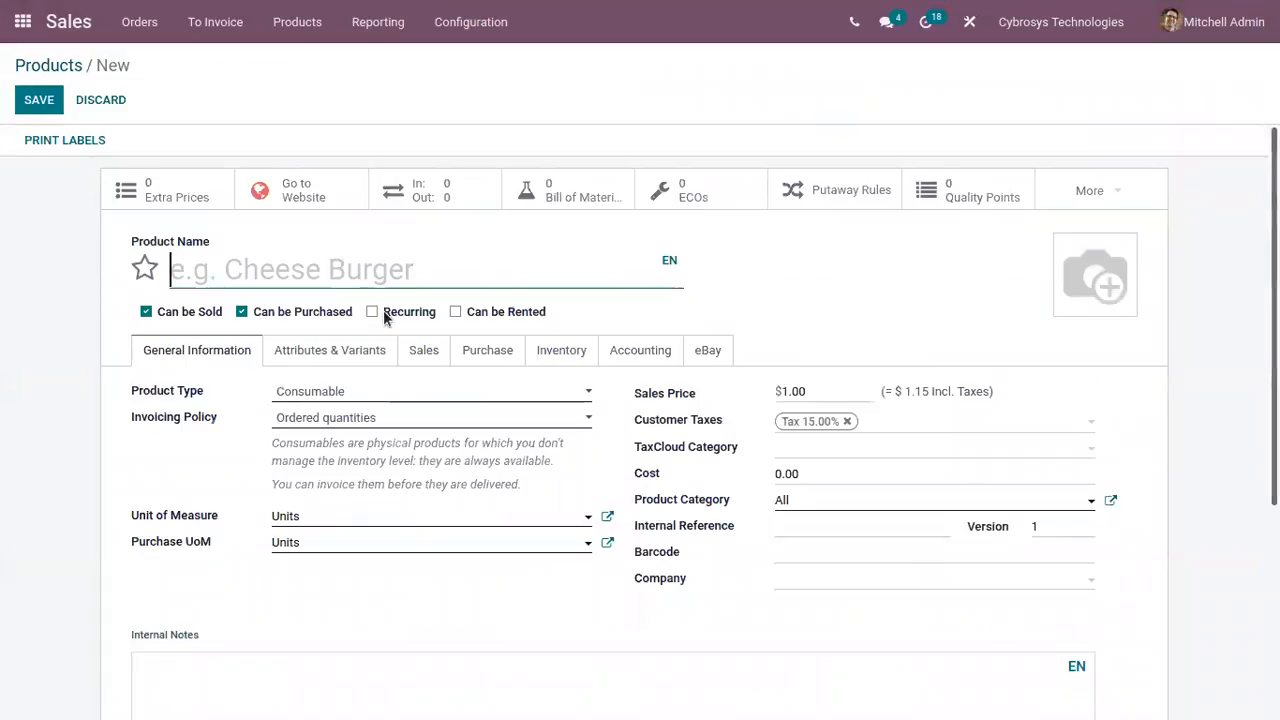
mouse_move(383, 310)
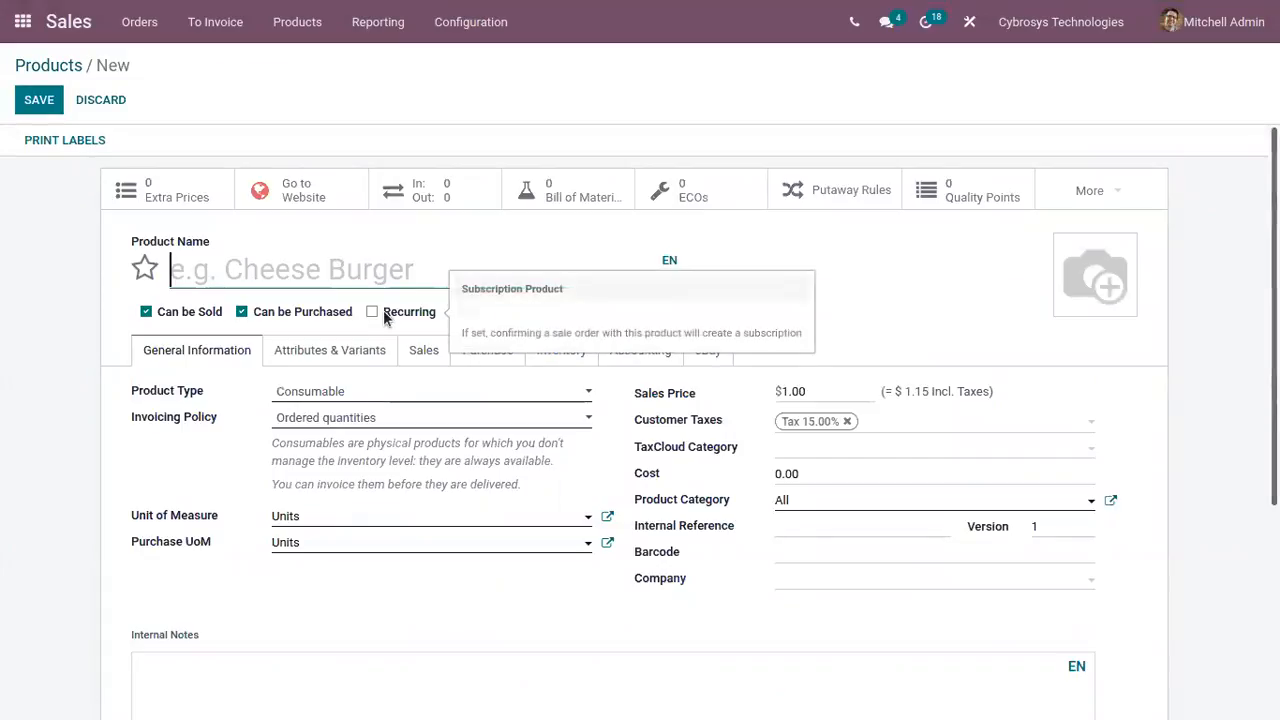
type("Ga")
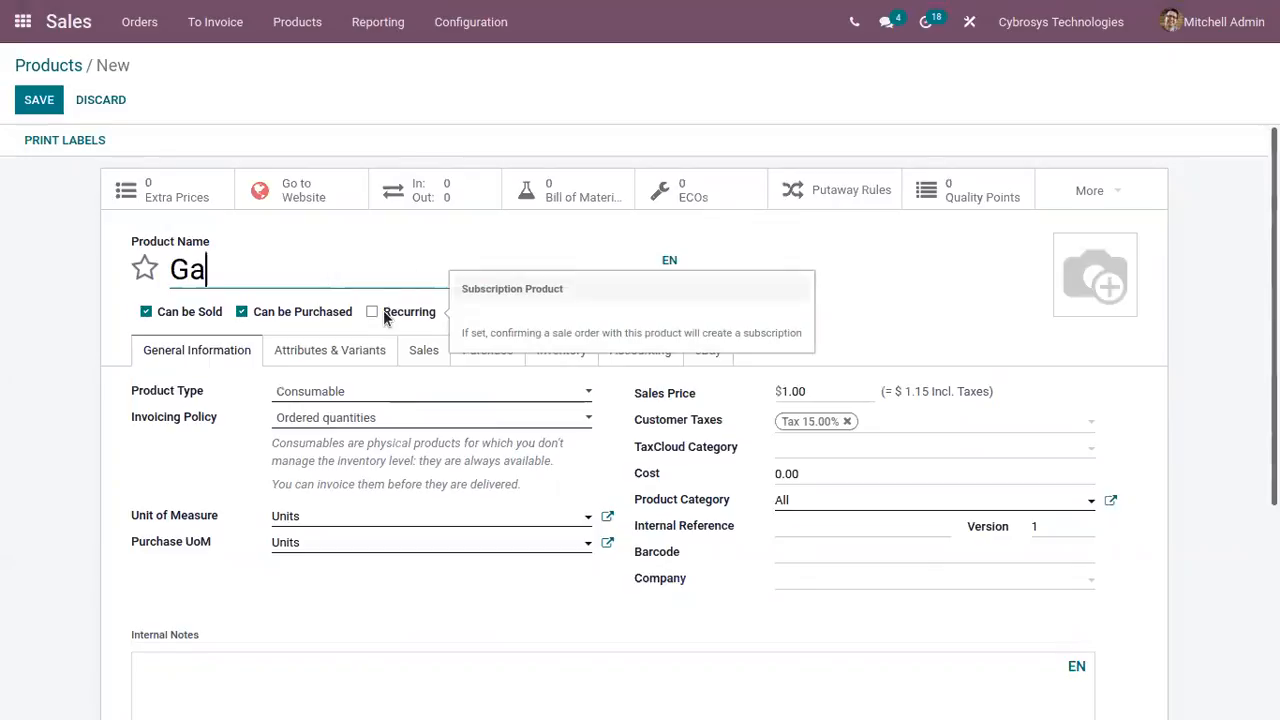
type("rg\\den Chair")
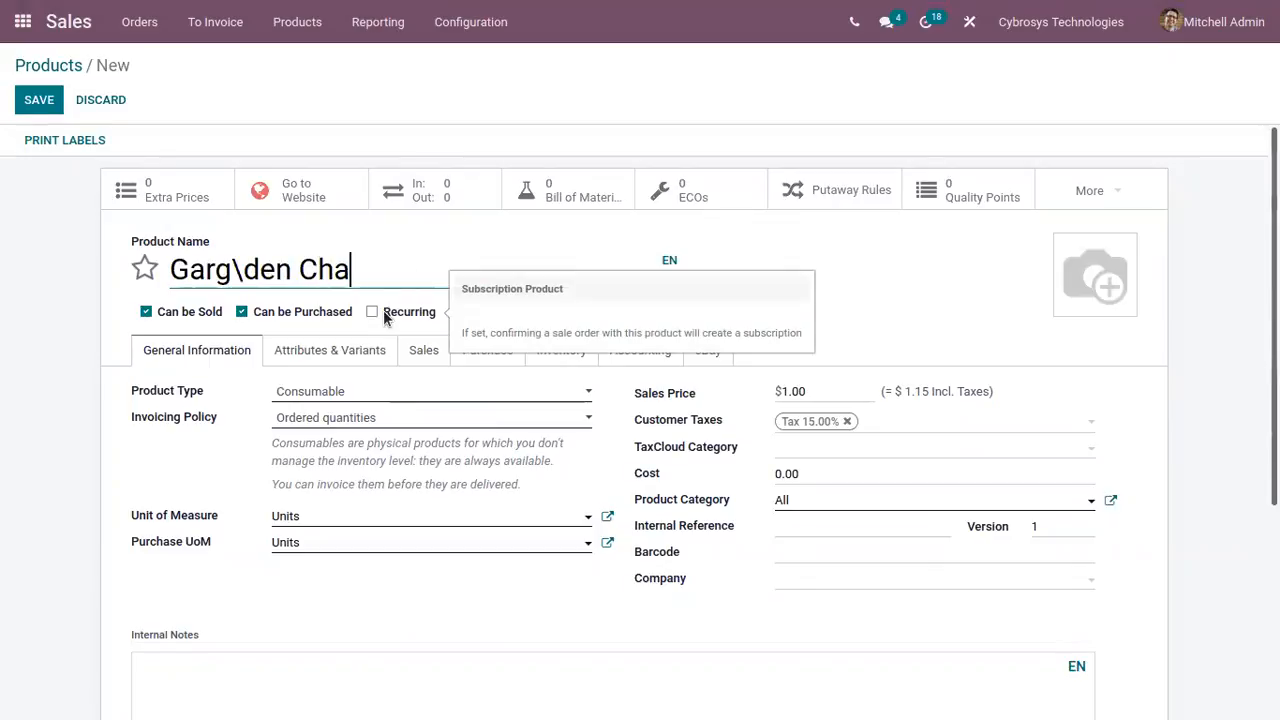
left_click(240, 268)
key("BackSpace")
key("BackSpace")
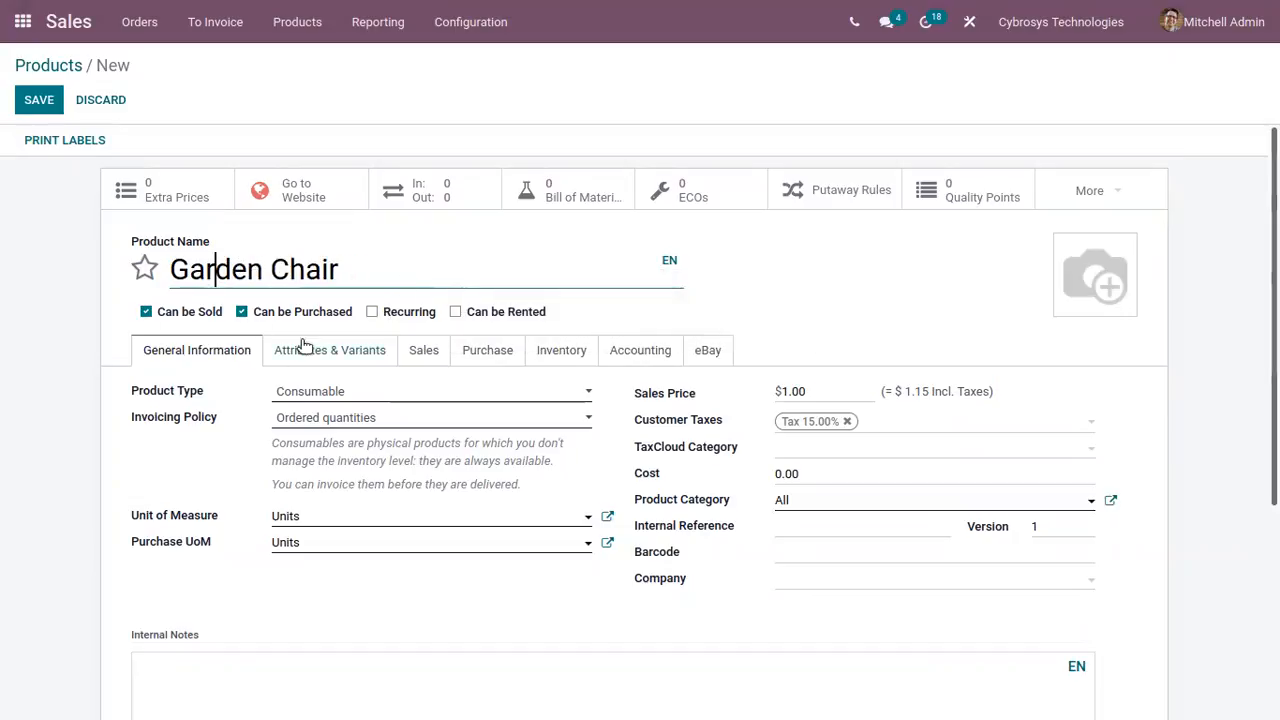
left_click(661, 314)
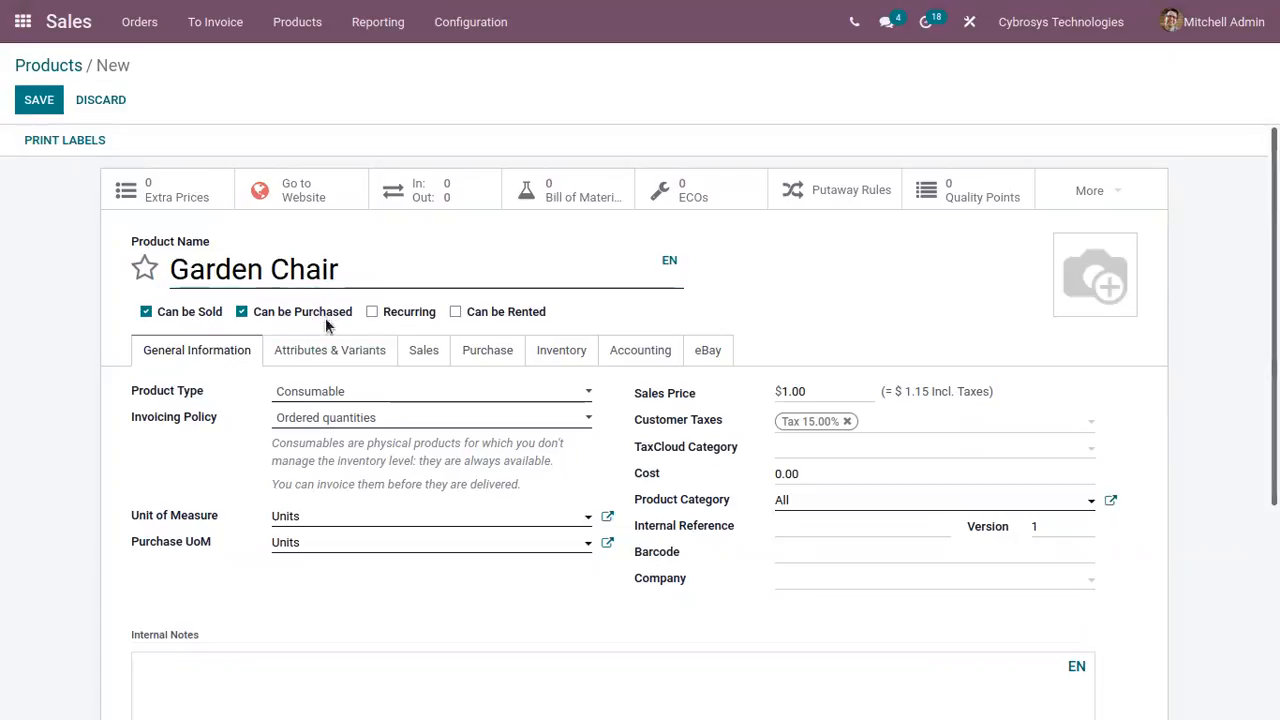
Make the Garden Chair rentable and recurring, and mark it as a favorite.
left_click(455, 312)
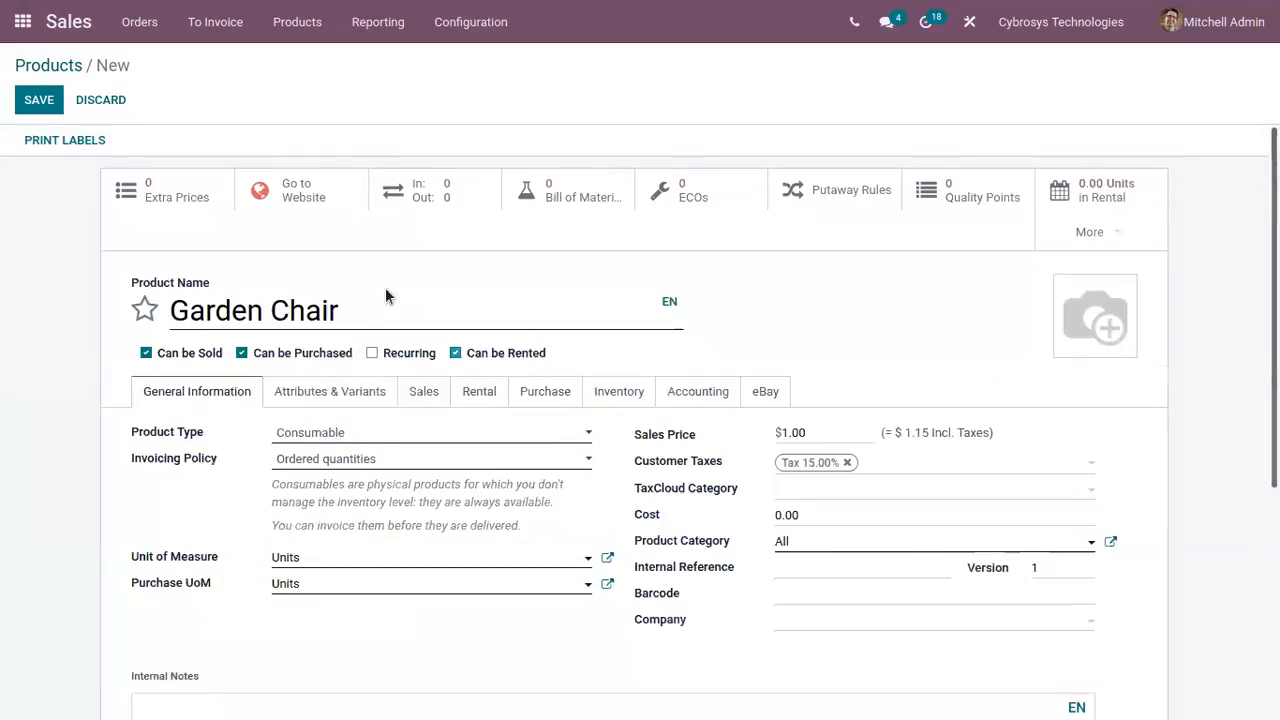
left_click(373, 355)
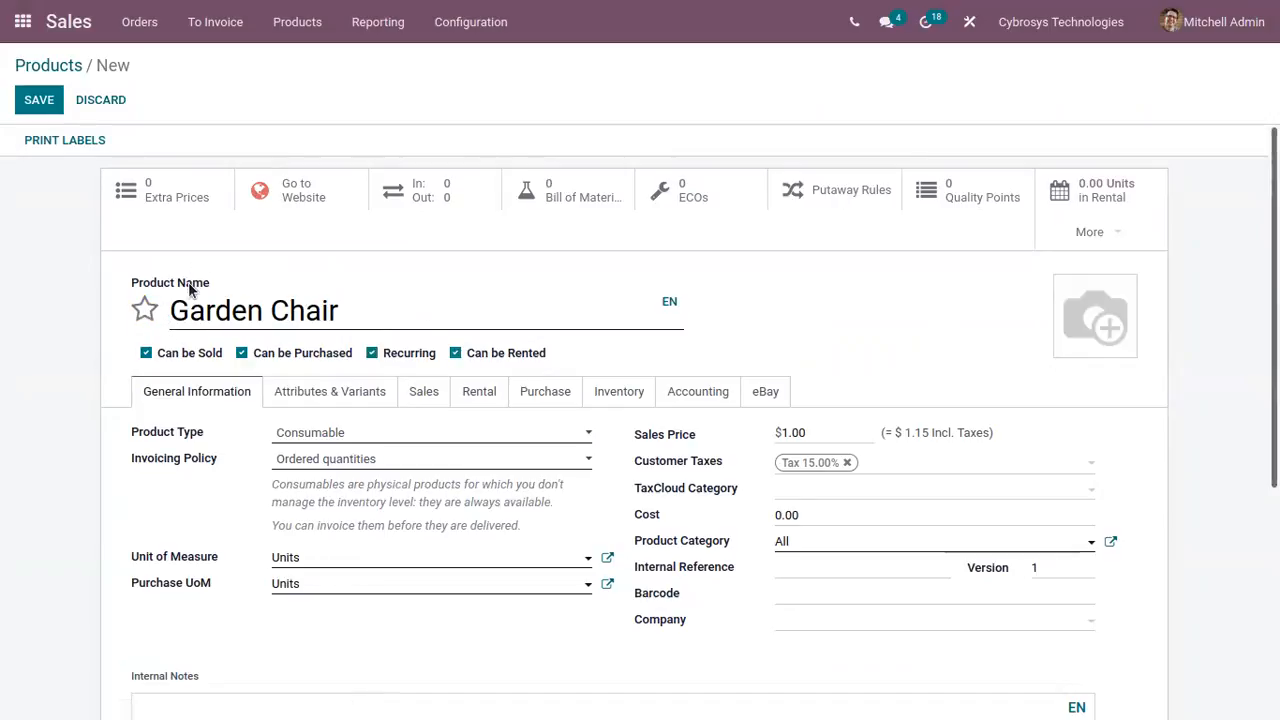
left_click(145, 311)
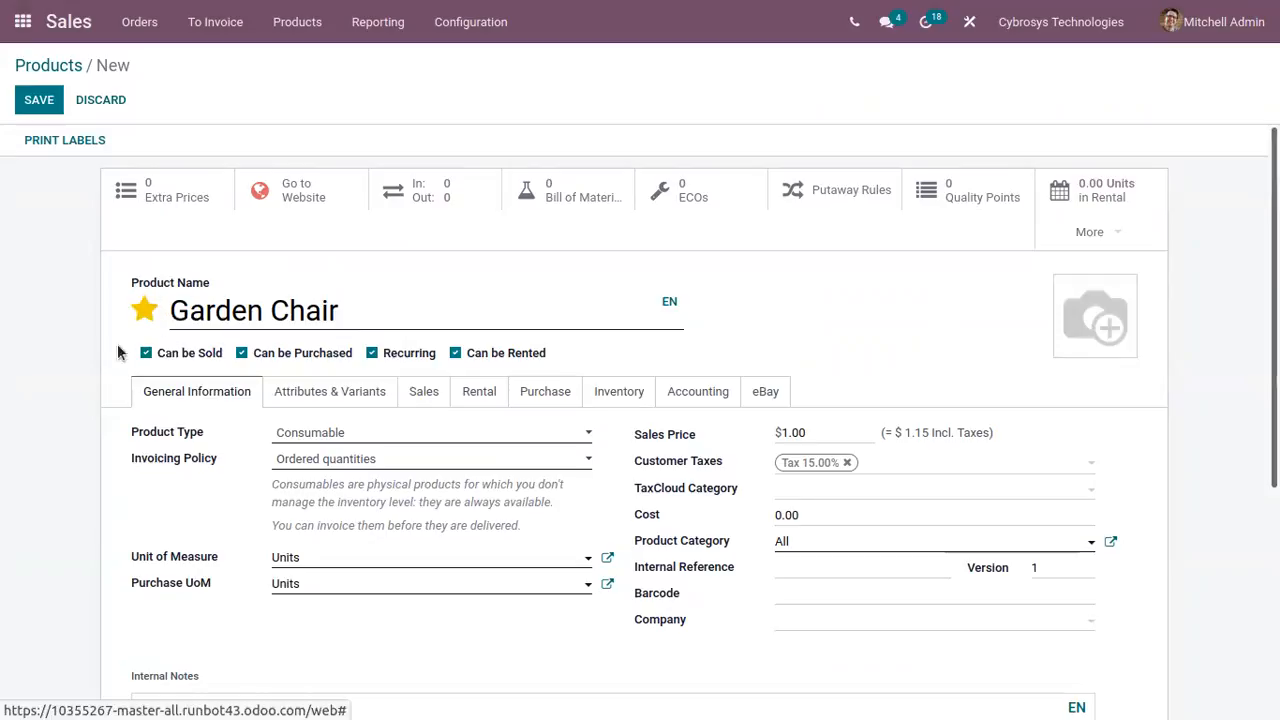
Examine the product types available for the Garden Chair without choosing one.
scroll(395, 340, "down", 1)
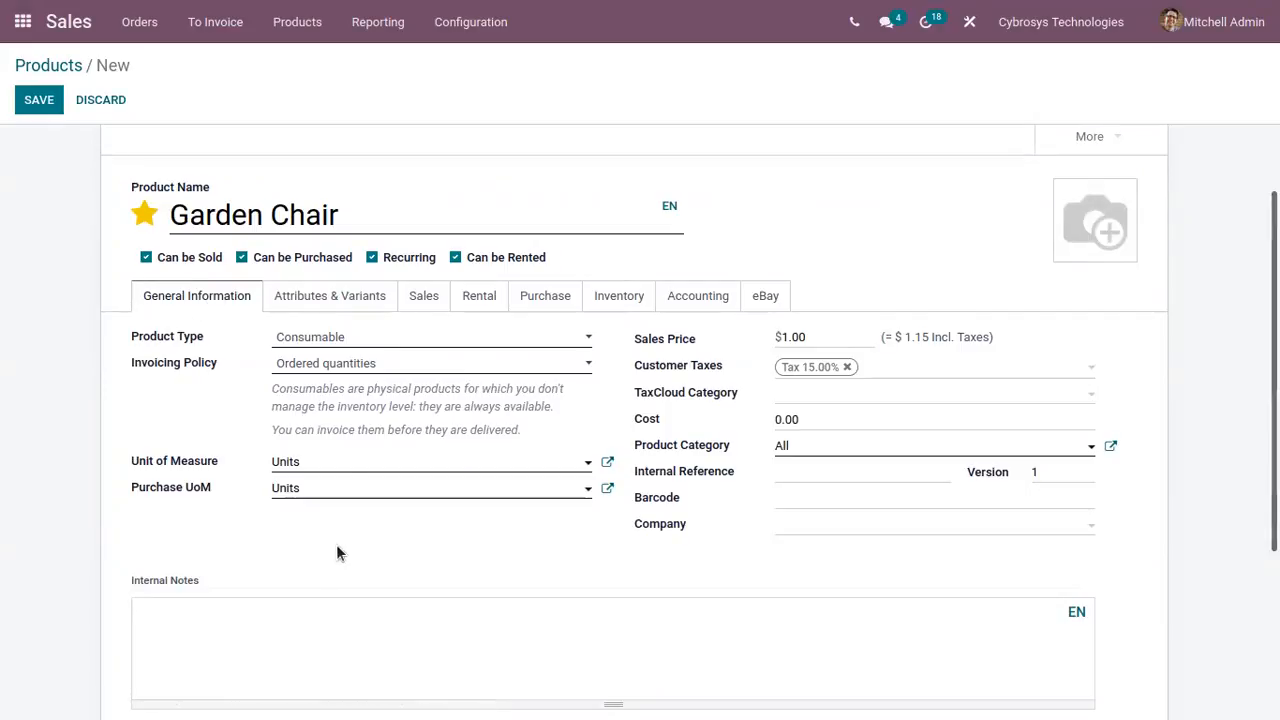
left_click(330, 336)
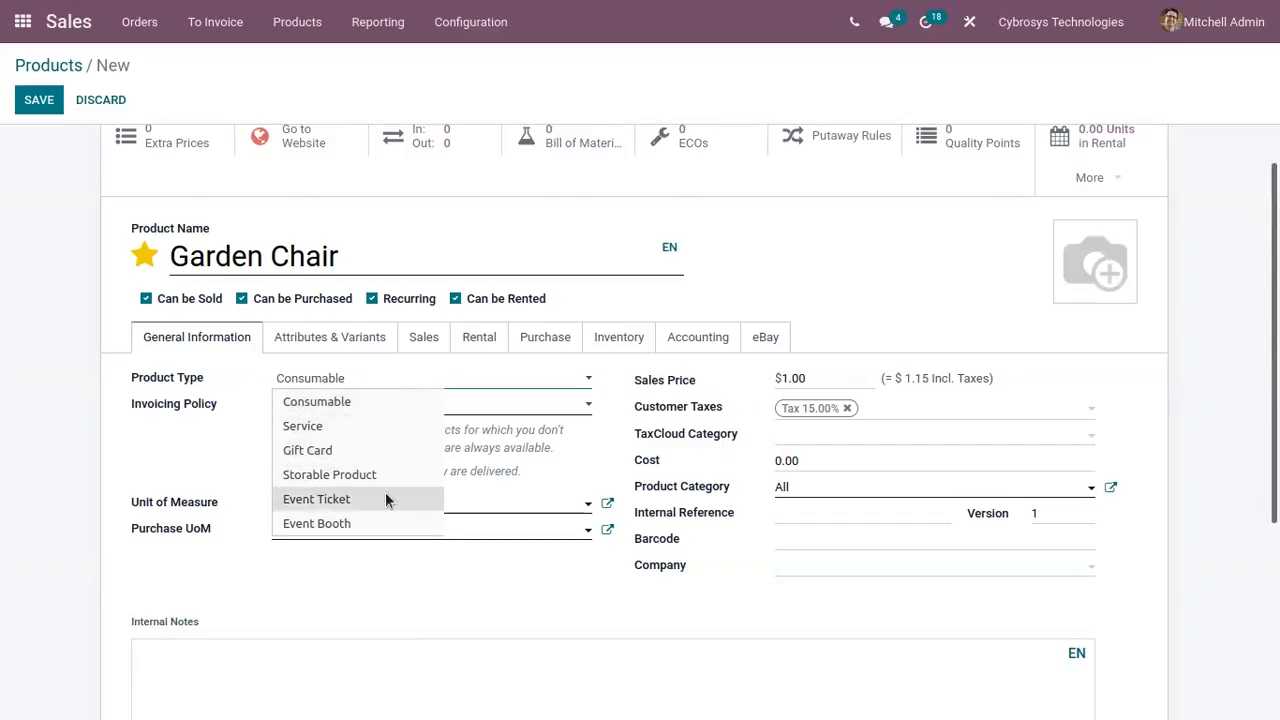
left_click(256, 386)
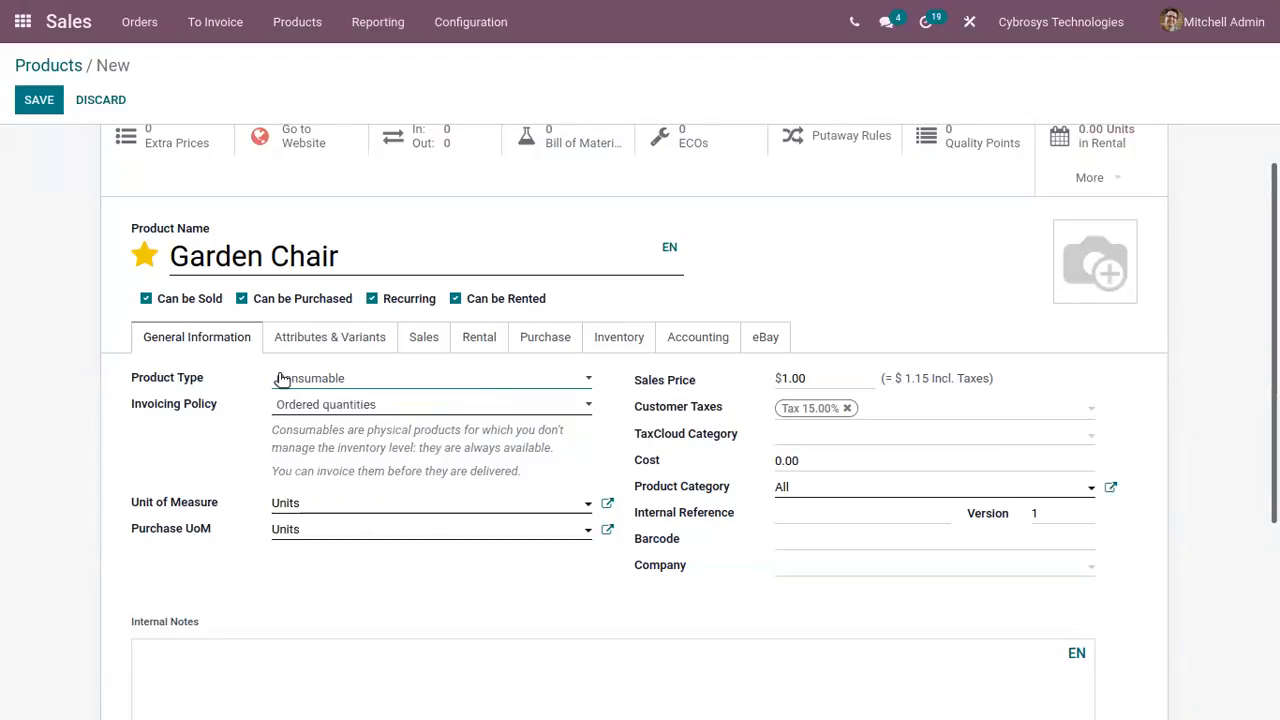
Set the Garden Chair's product type to Gift Card.
left_click(281, 380)
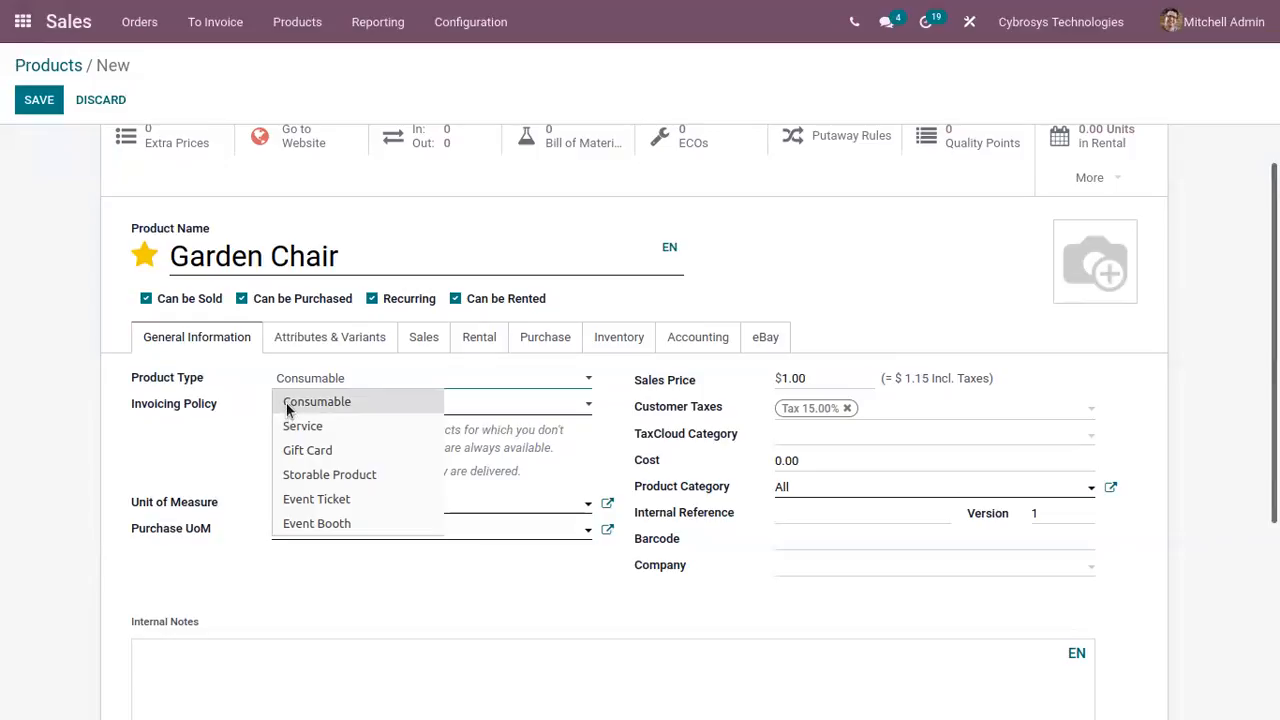
left_click(321, 454)
left_click(330, 379)
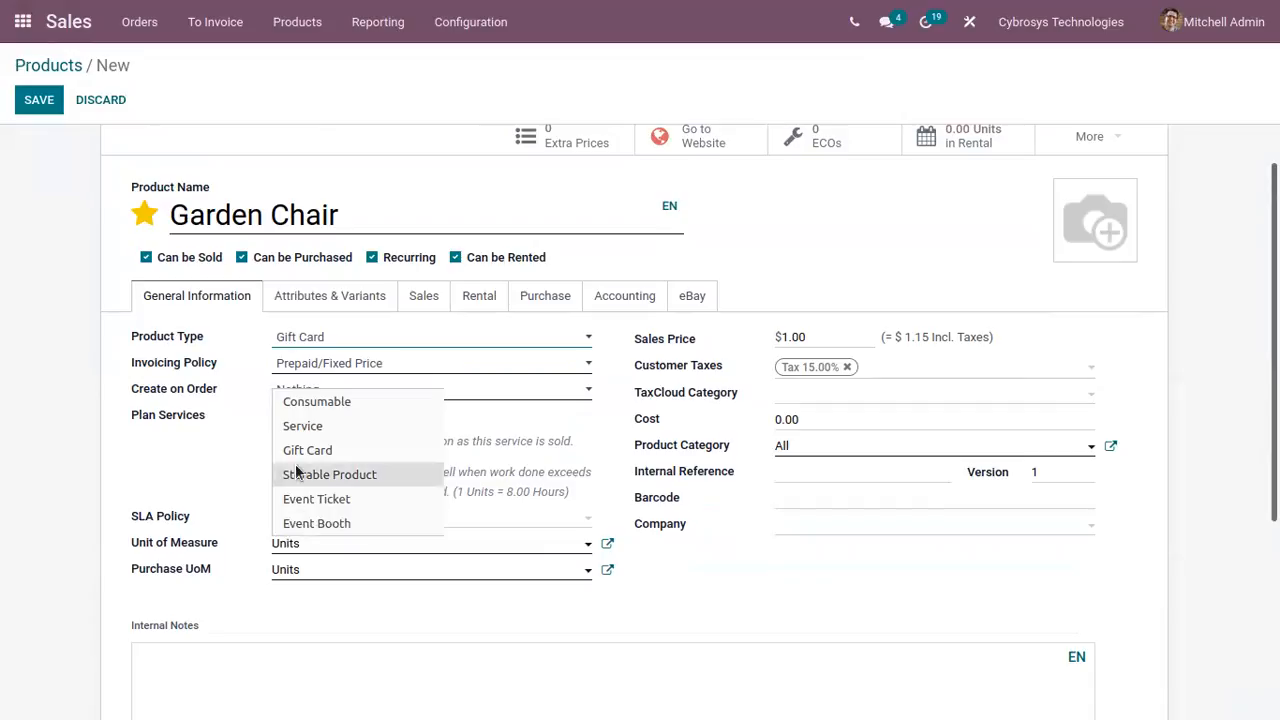
left_click(179, 442)
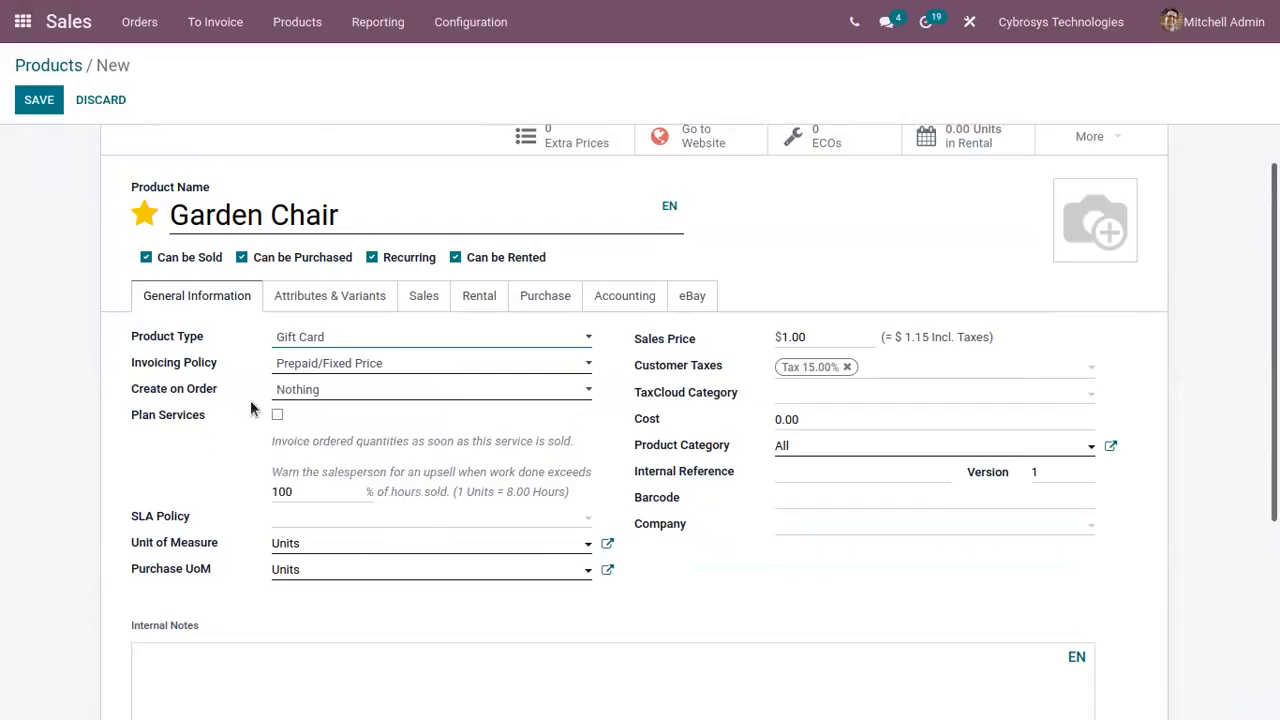
Set the Garden Chair's product type to Storable Product.
left_click(313, 341)
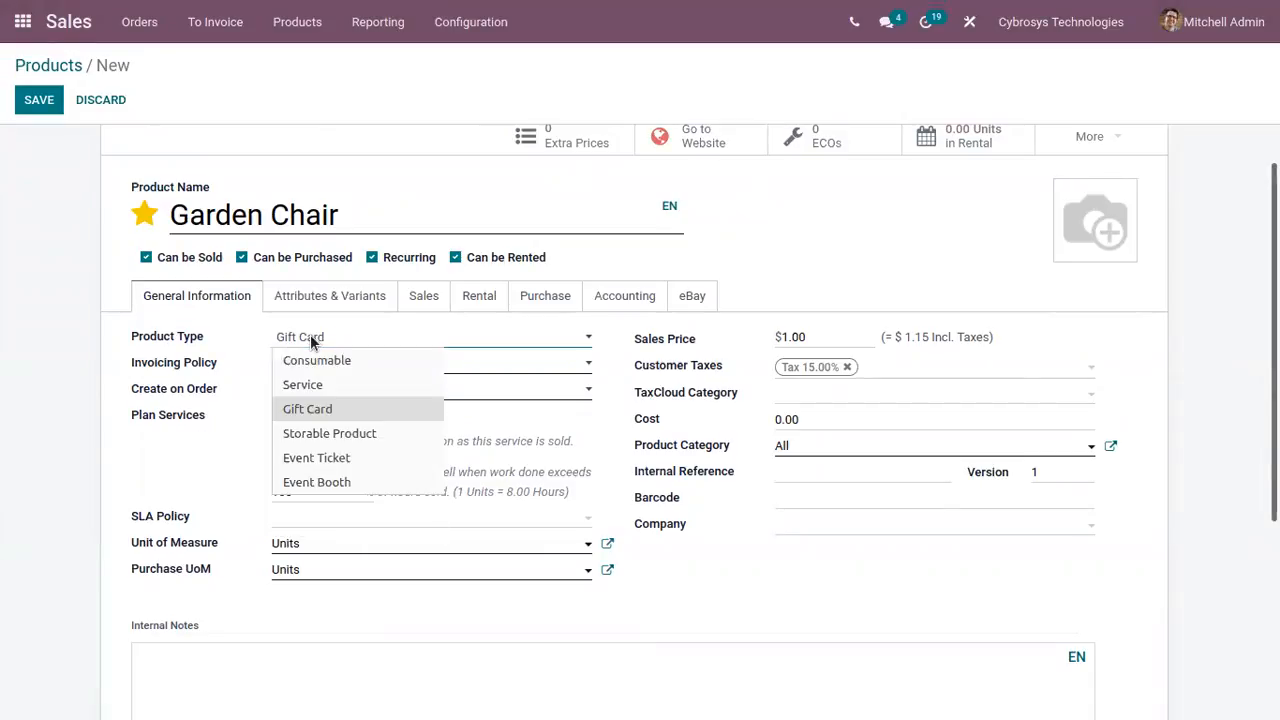
left_click(343, 431)
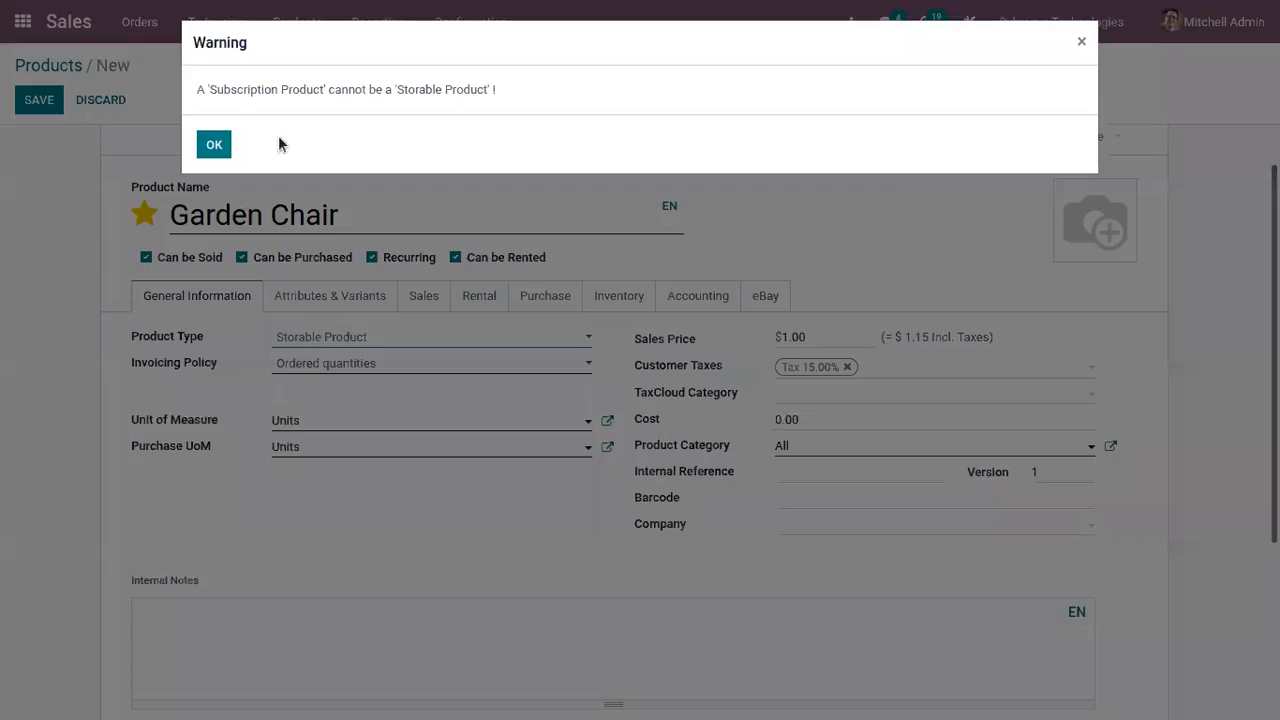
left_click(212, 143)
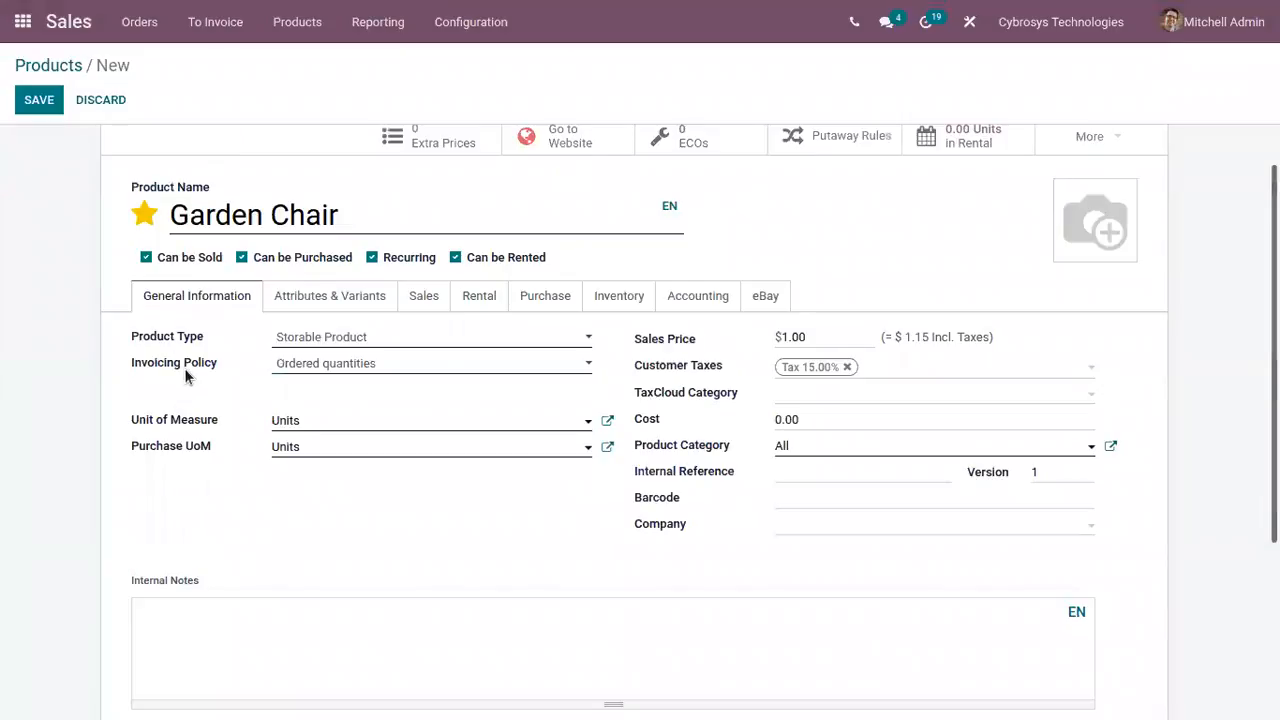
mouse_move(200, 372)
left_click(280, 340)
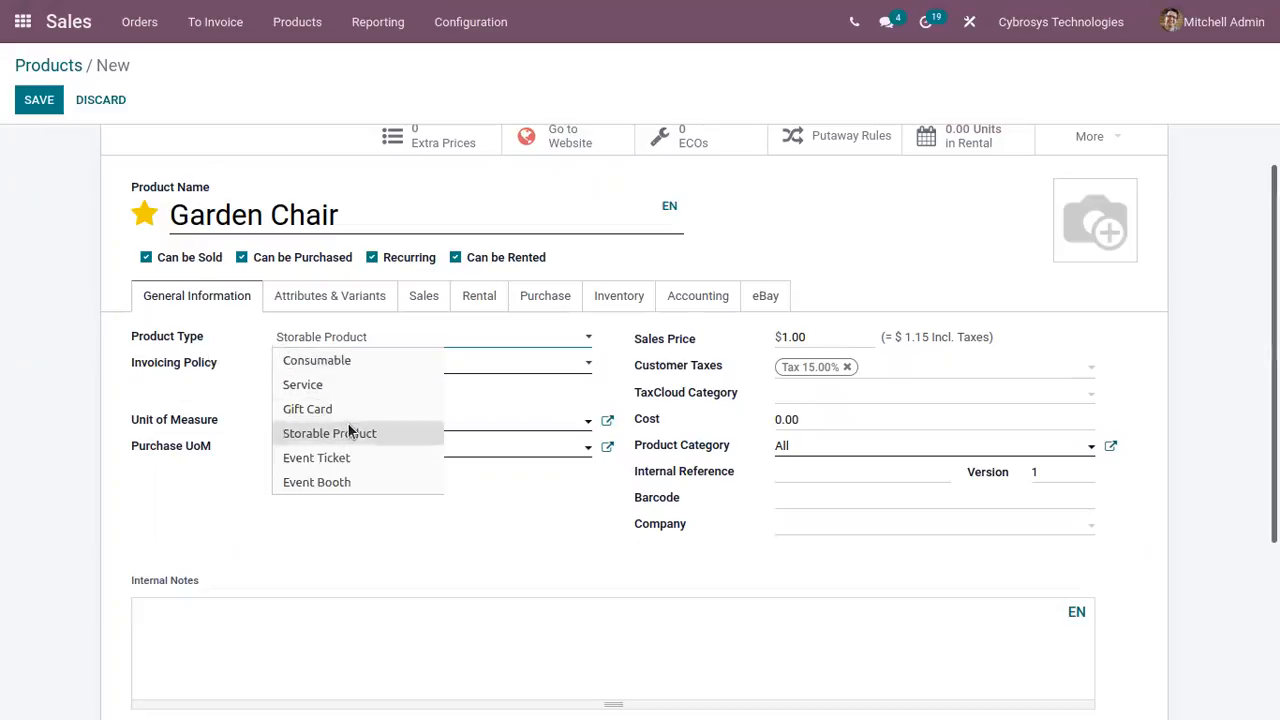
left_click(243, 392)
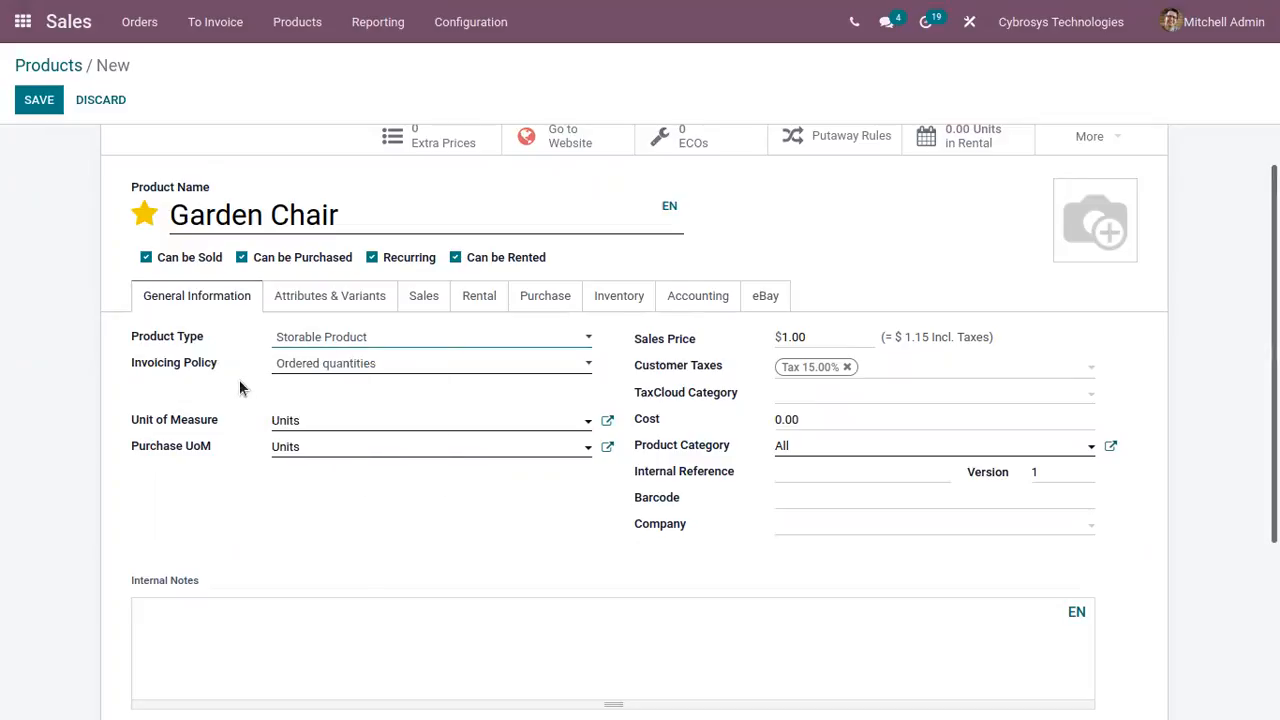
Check the invoicing policies offered for a storable product and switch the Garden Chair's product type to Service.
left_click(302, 364)
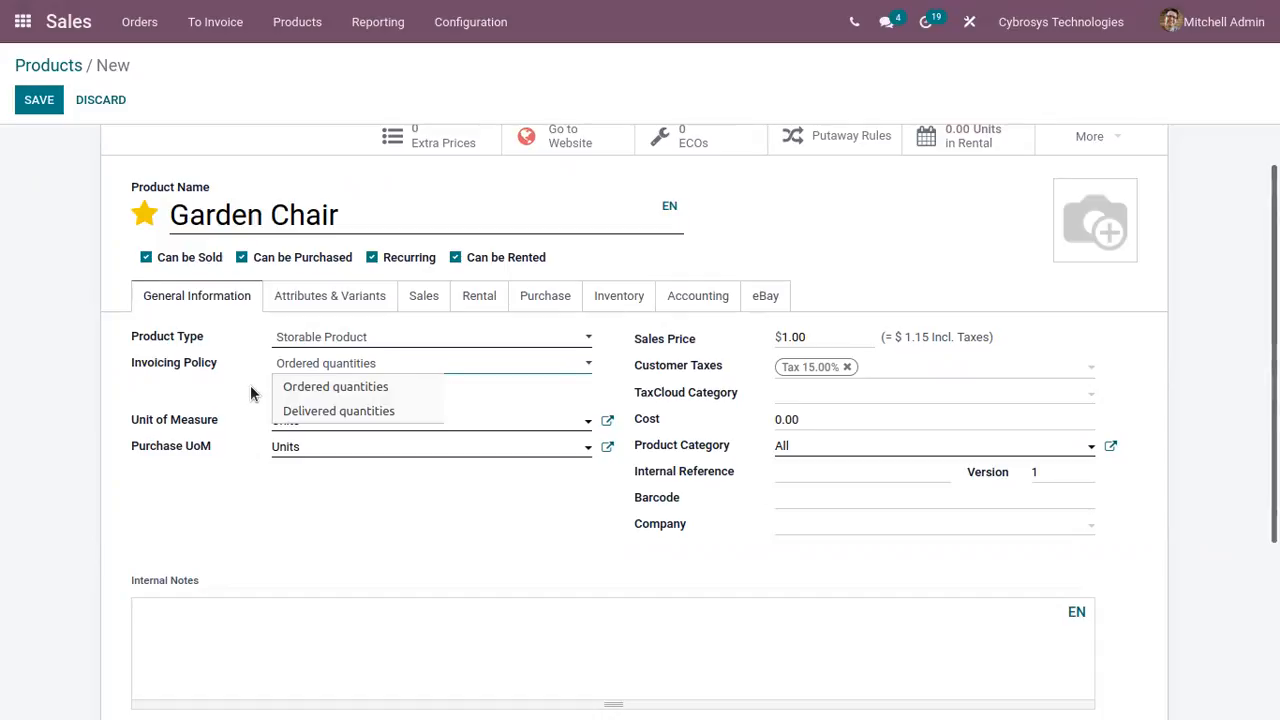
left_click(352, 338)
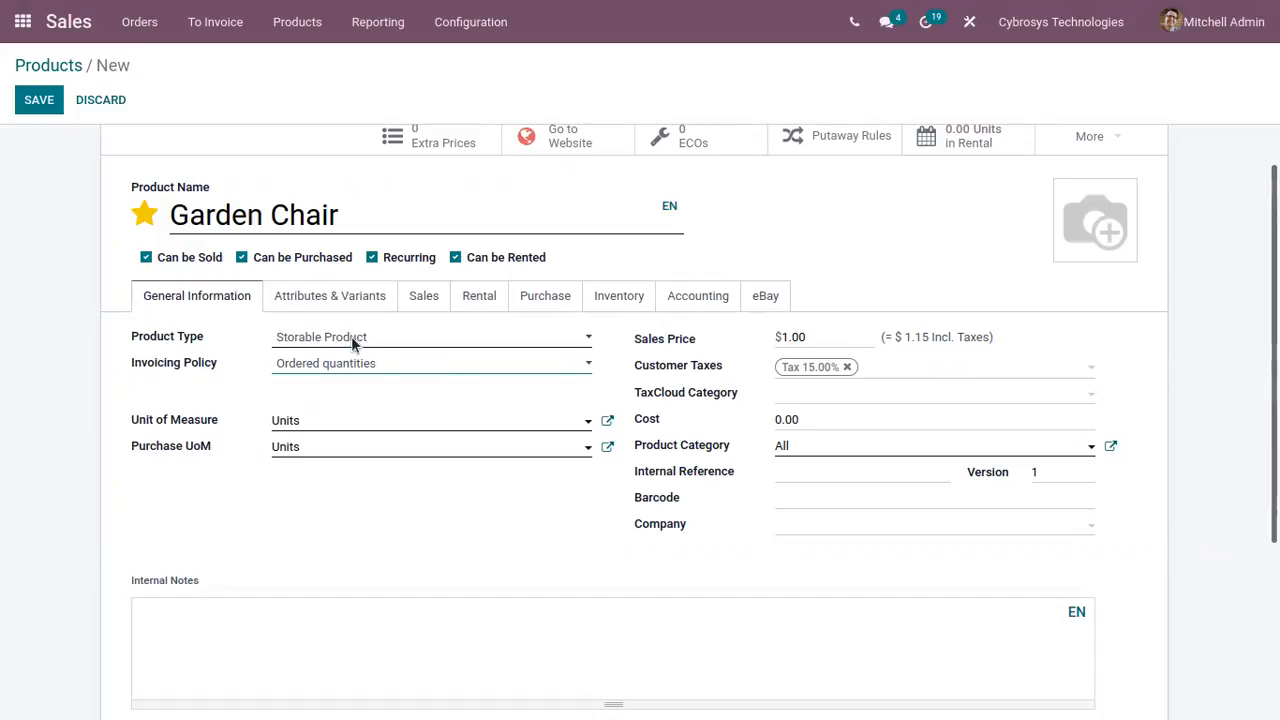
left_click(340, 382)
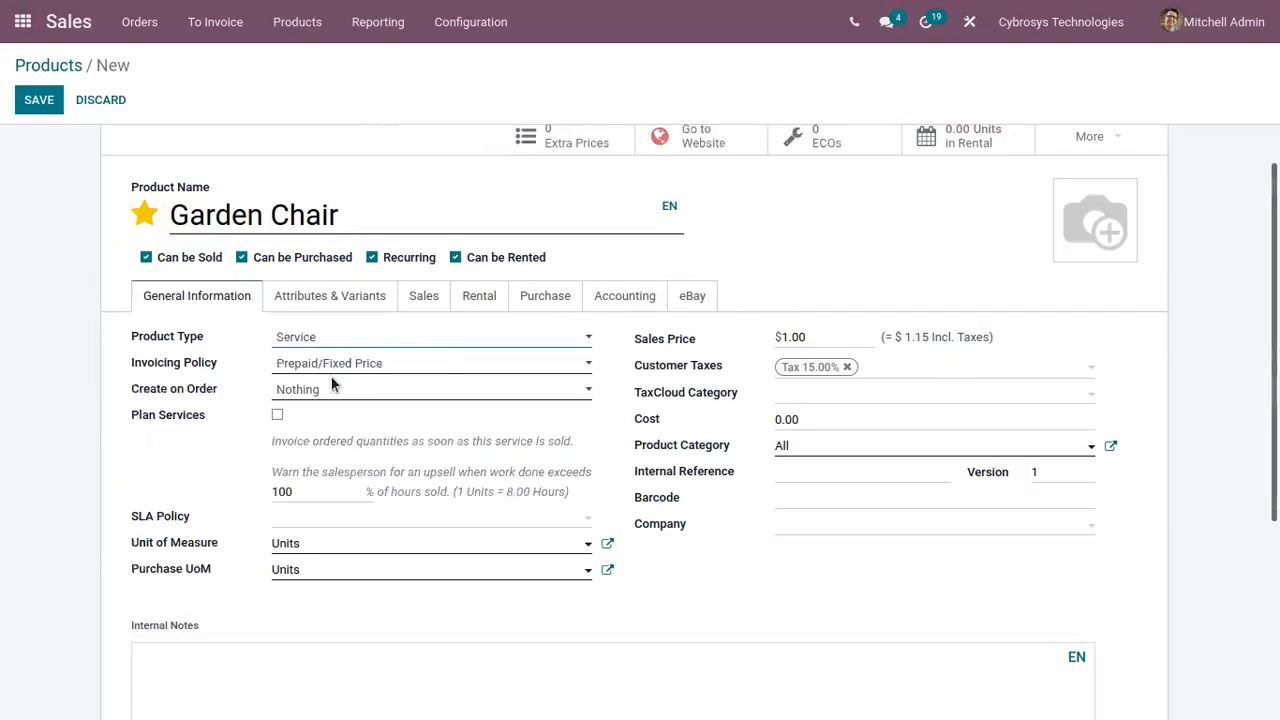
Examine the invoicing policies offered for the Service product type without choosing another one.
left_click(290, 367)
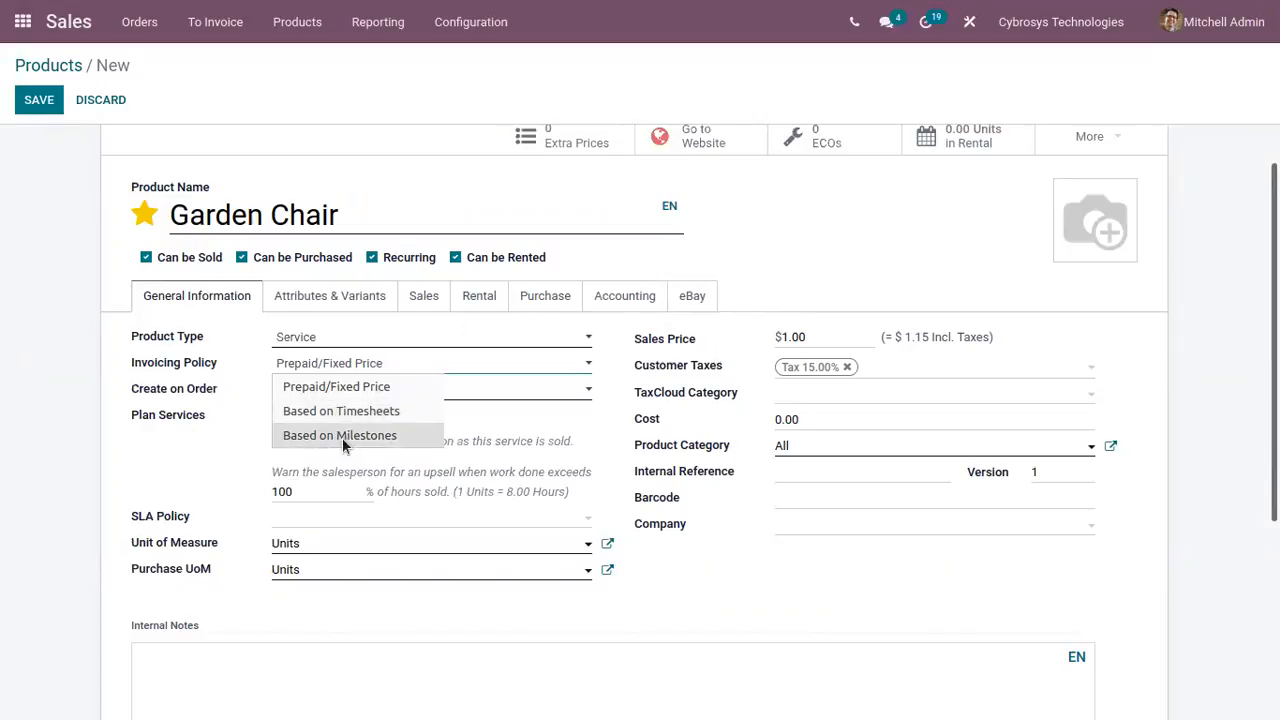
left_click(236, 366)
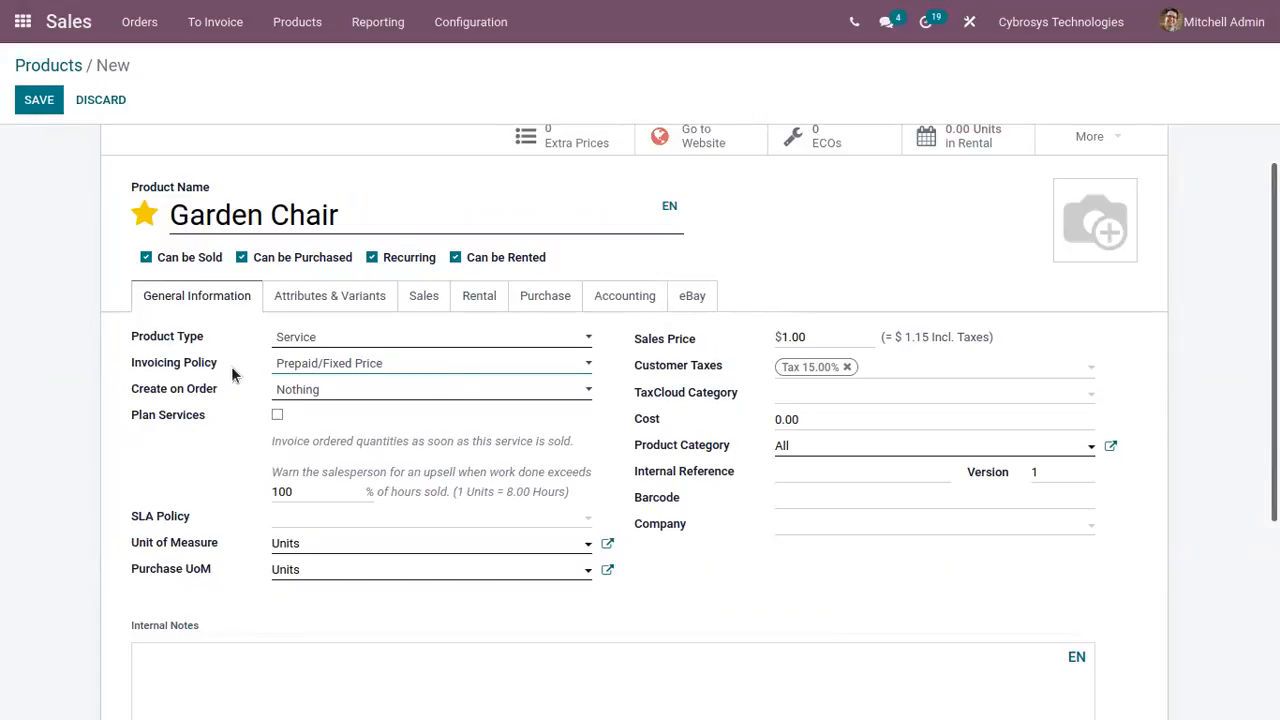
left_click(288, 366)
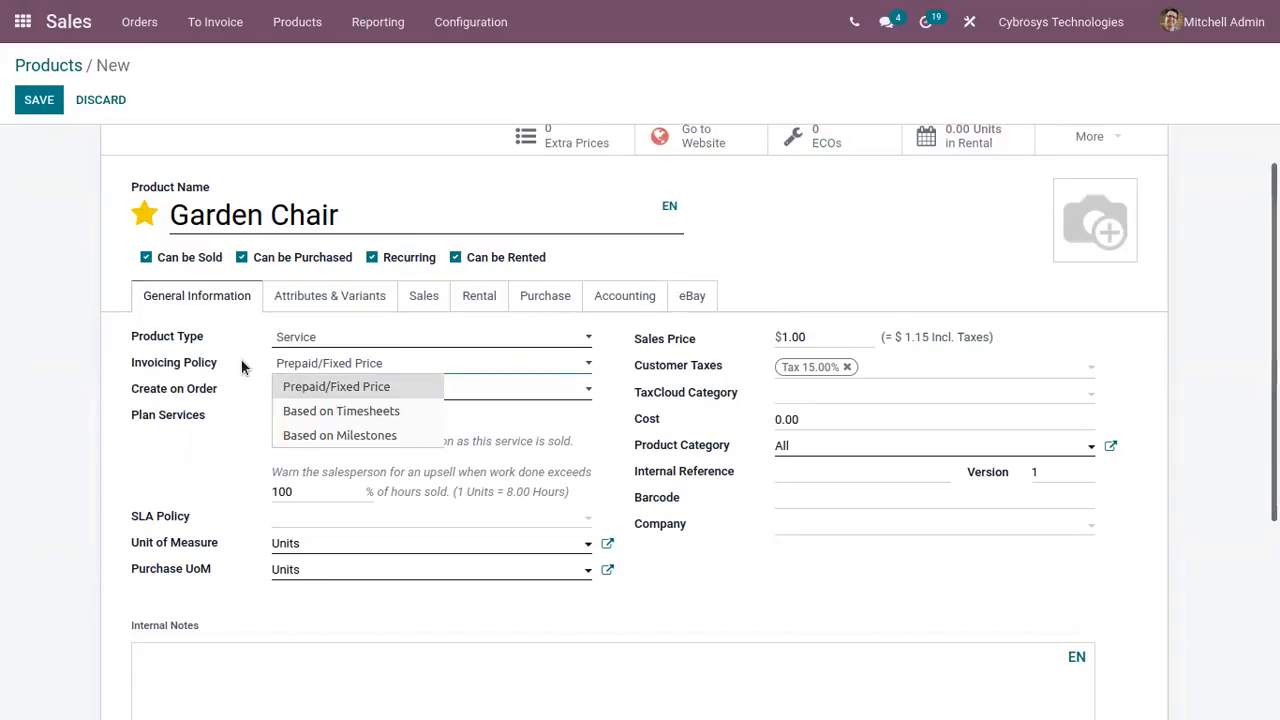
left_click(235, 360)
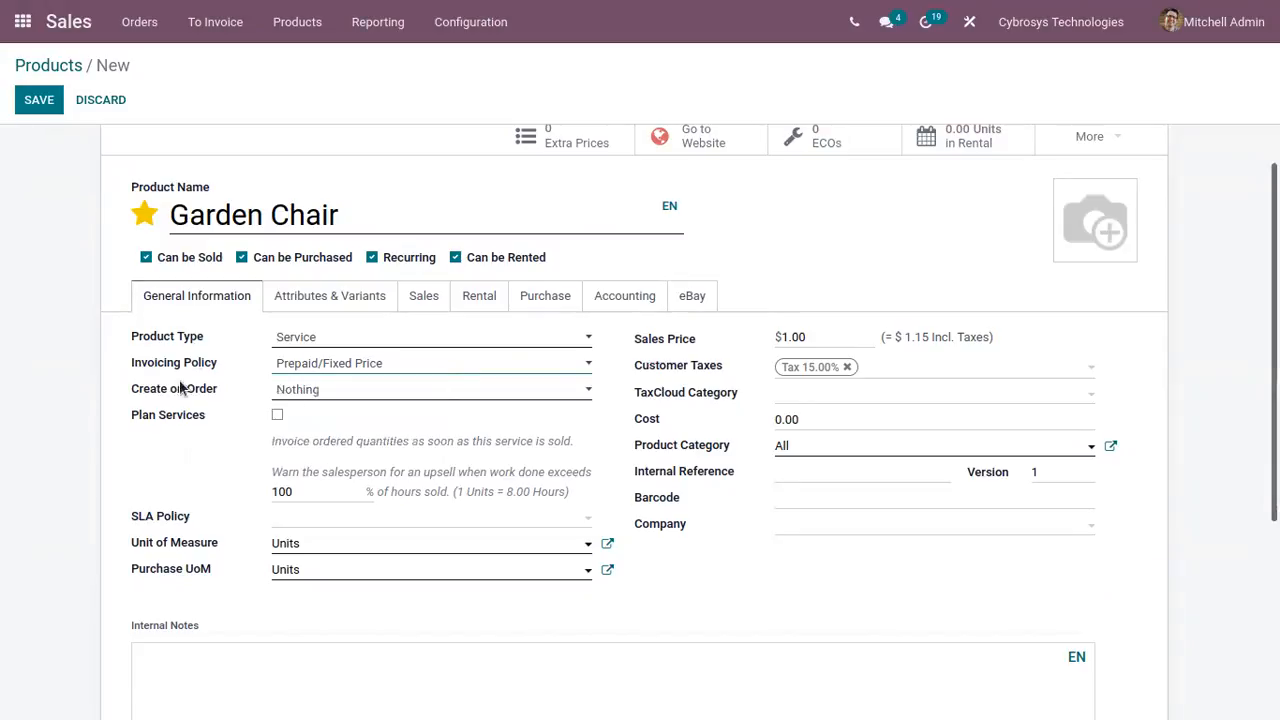
Set the Garden Chair's product type back to Storable Product.
left_click(329, 337)
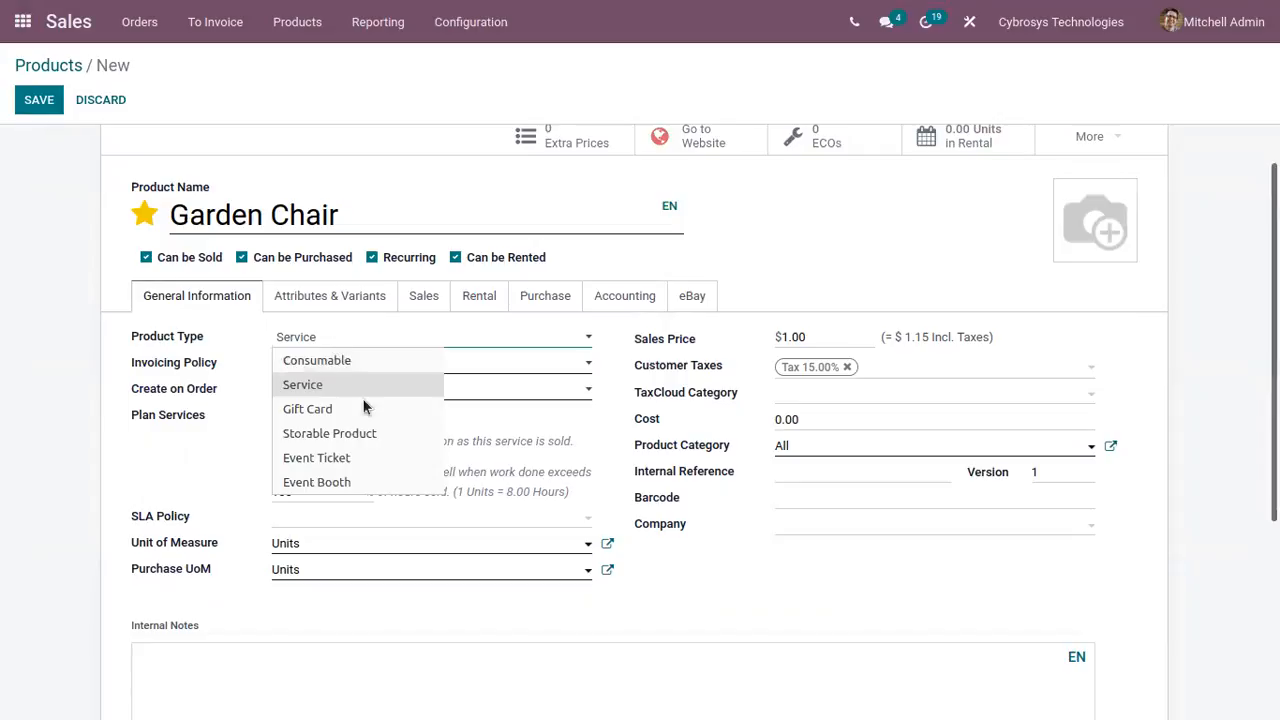
left_click(398, 428)
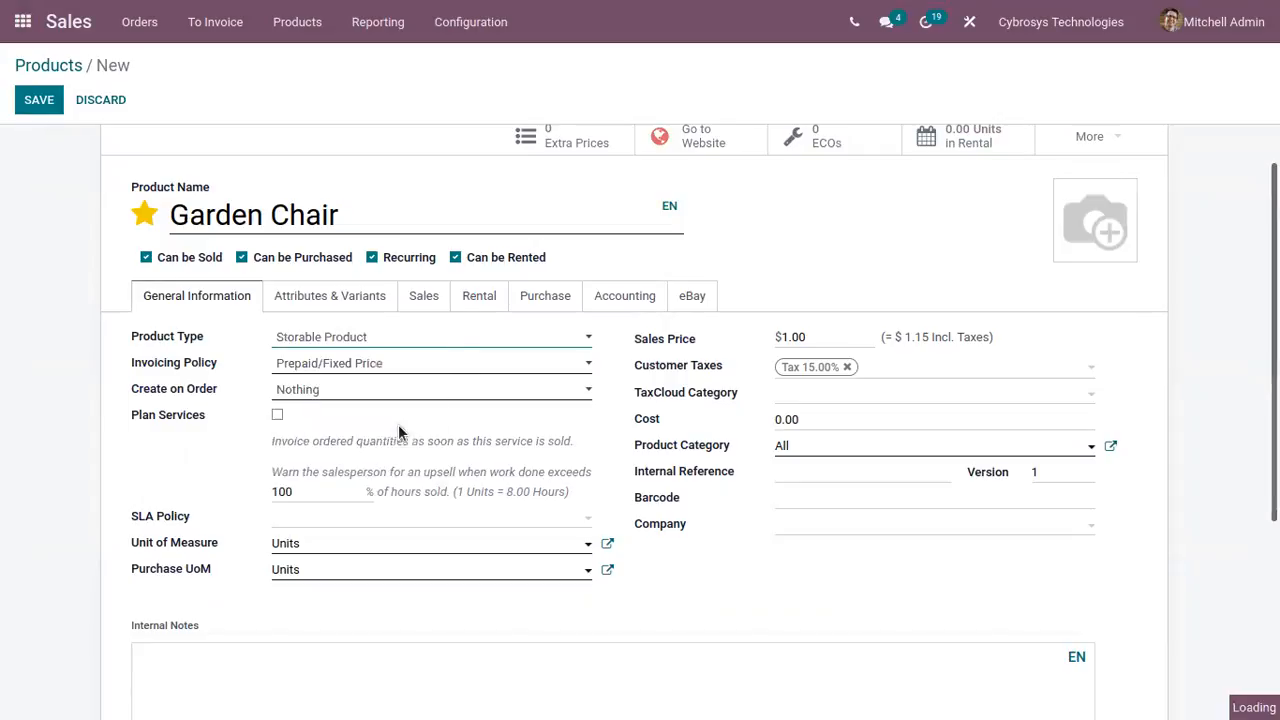
left_click(214, 144)
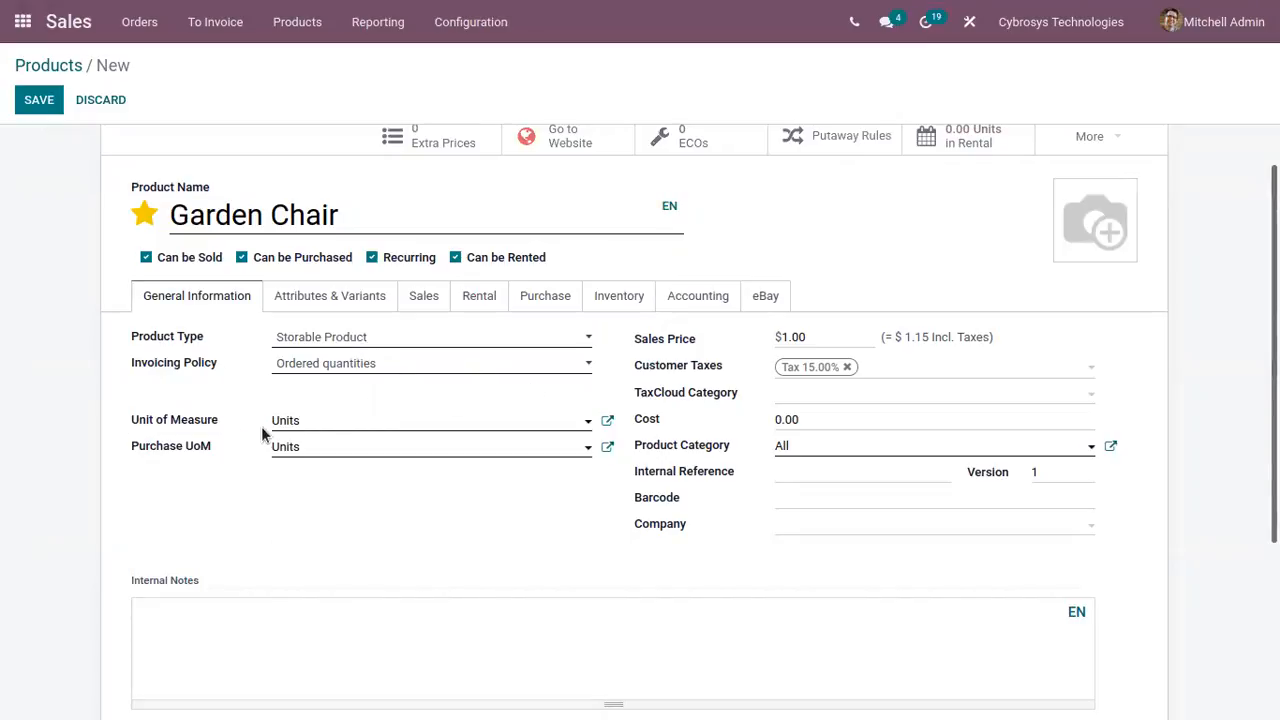
Examine the units offered for the Garden Chair's Unit of Measure without choosing another one.
left_click(307, 424)
left_click(231, 401)
mouse_move(212, 427)
left_click(307, 420)
left_click(235, 424)
mouse_move(168, 448)
Set the Garden Chair's Purchase UoM to Dozens from the full list of units.
left_click(297, 445)
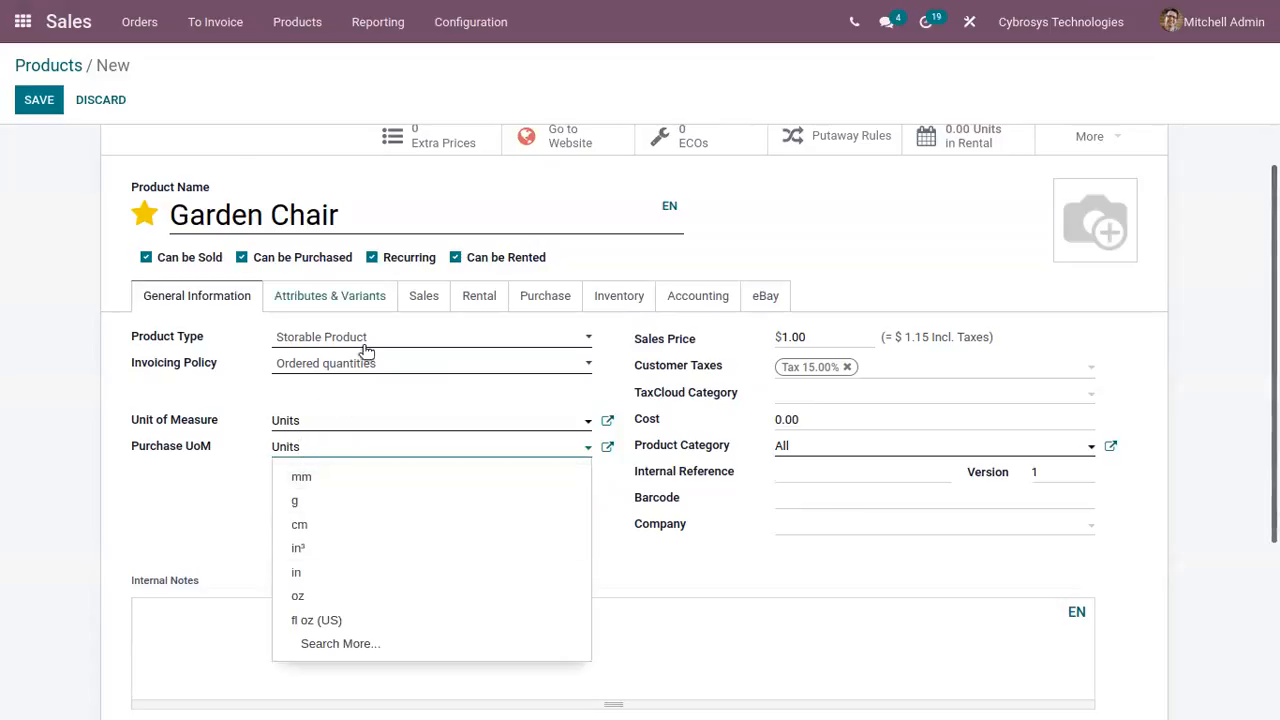
left_click(330, 643)
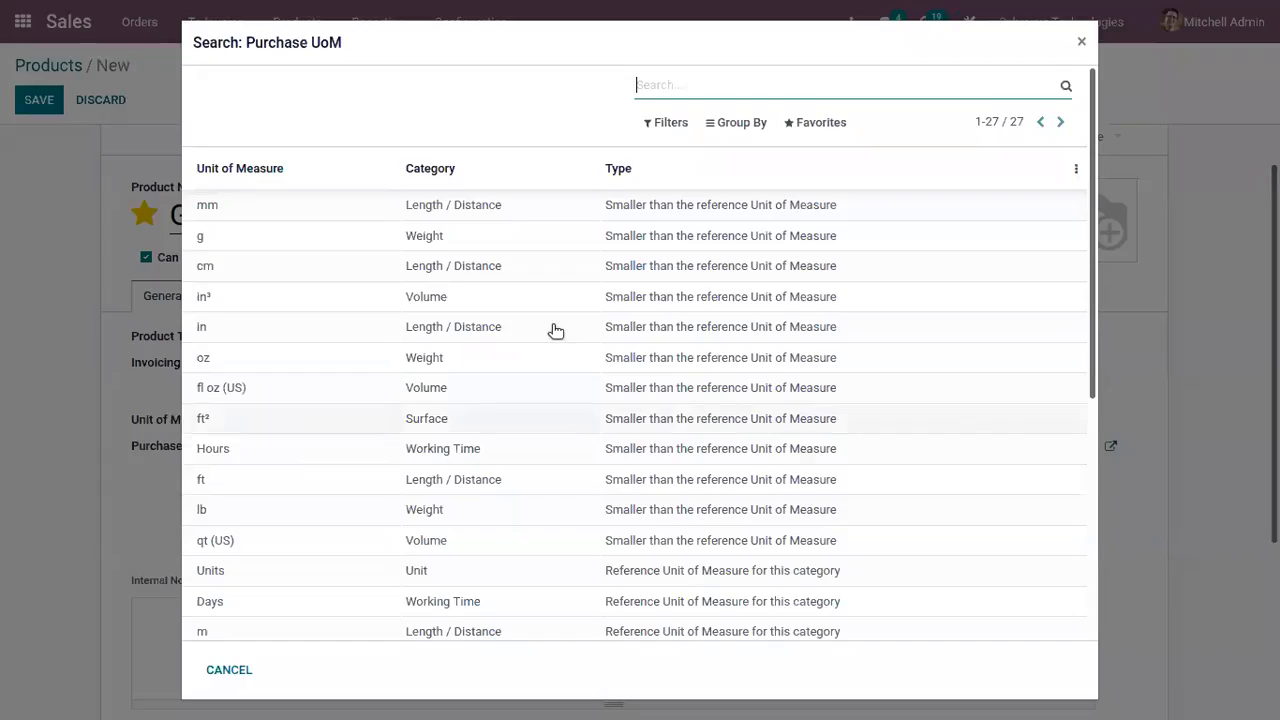
scroll(245, 541, "down", 5)
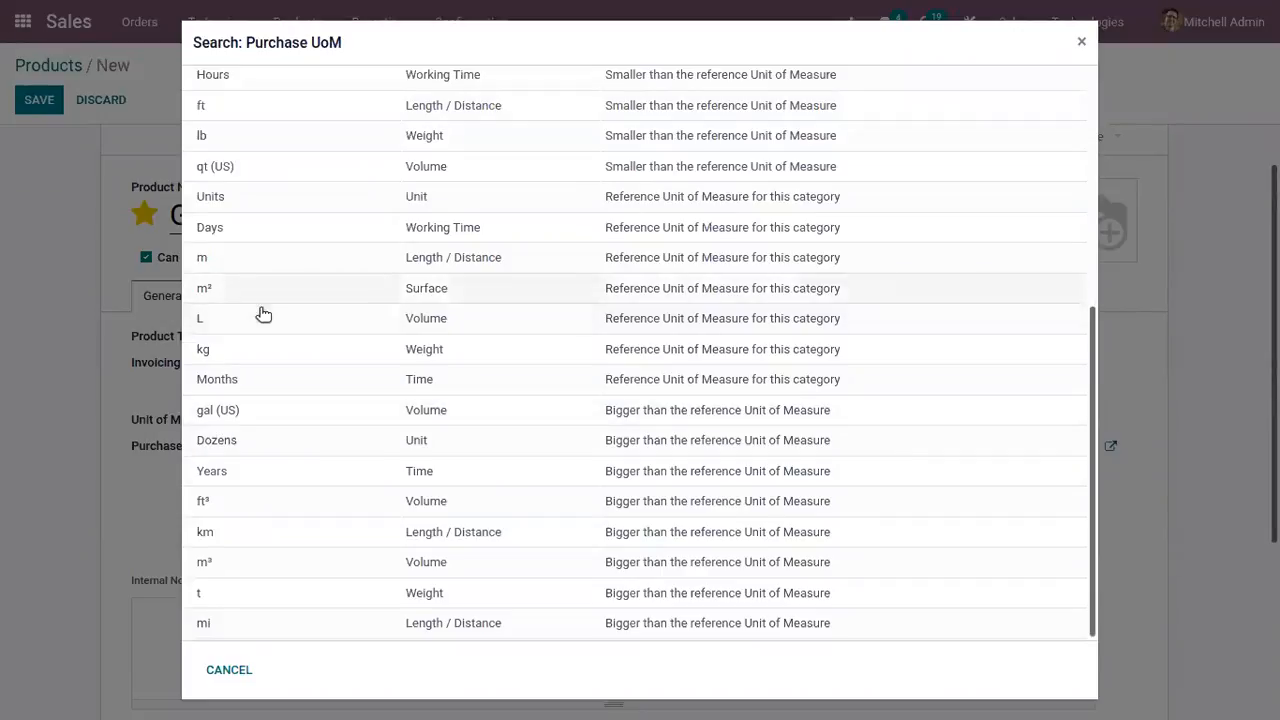
scroll(293, 317, "up", 5)
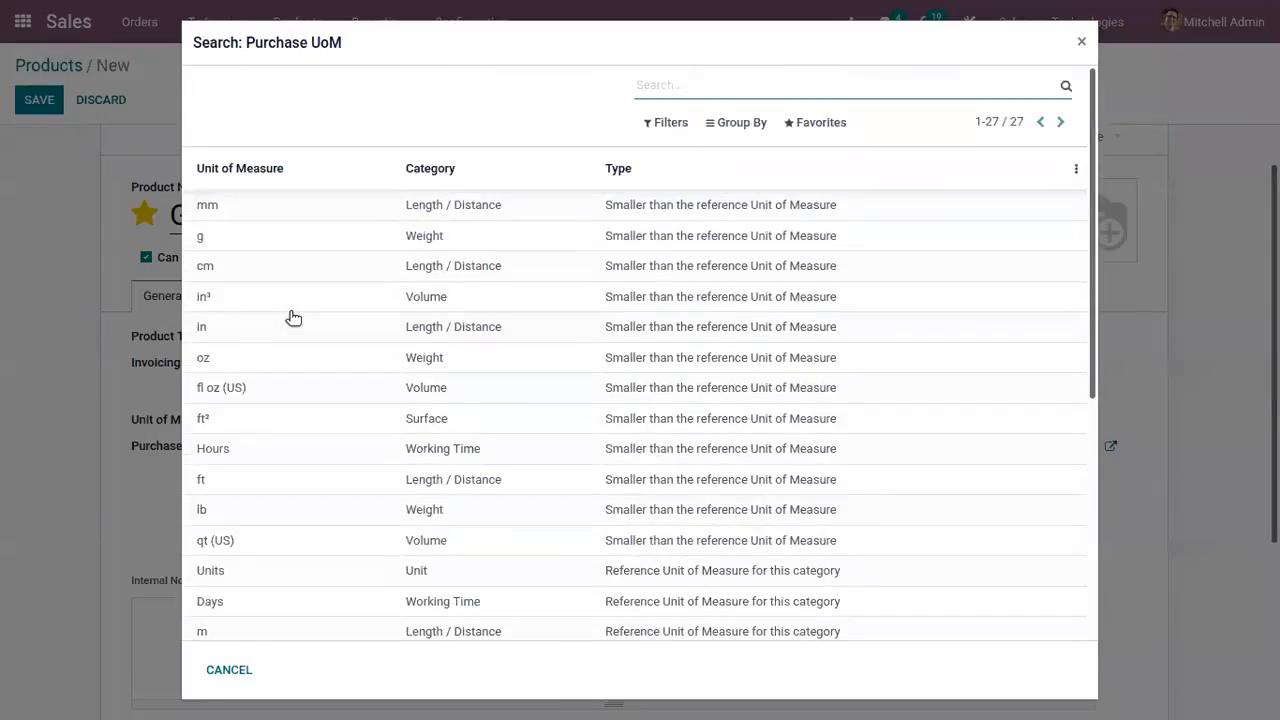
scroll(293, 317, "down", 5)
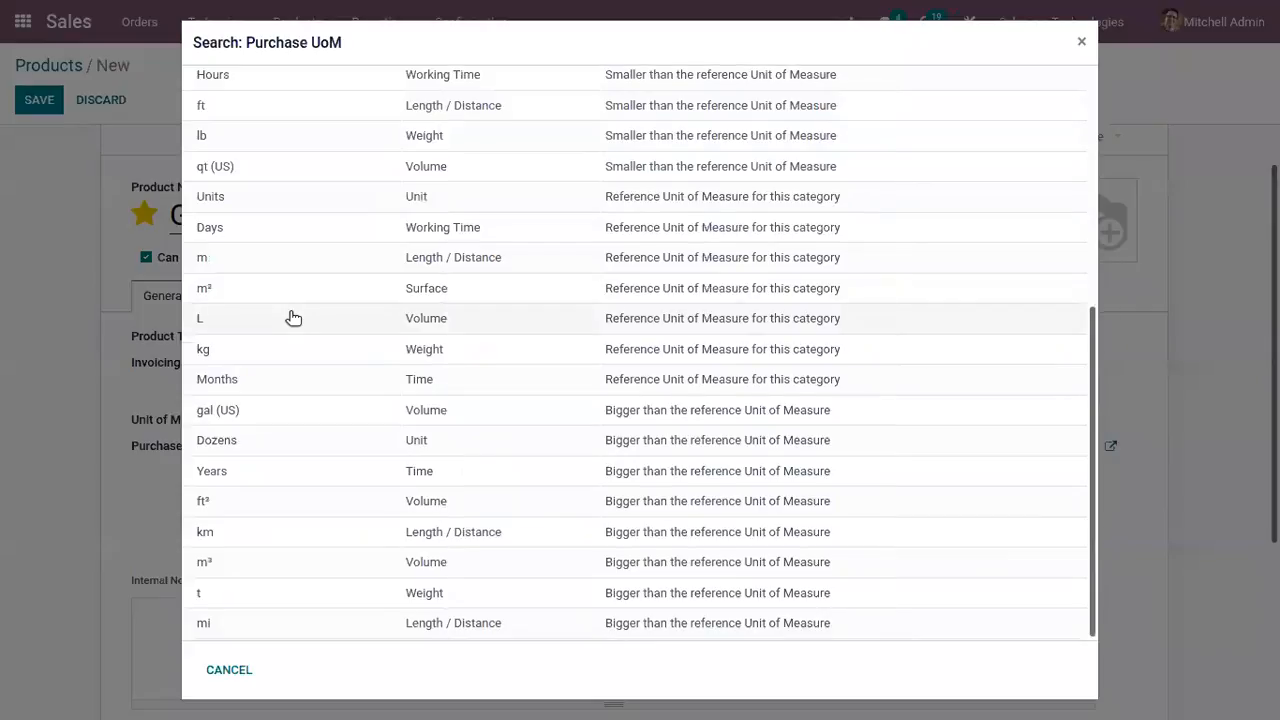
left_click(248, 443)
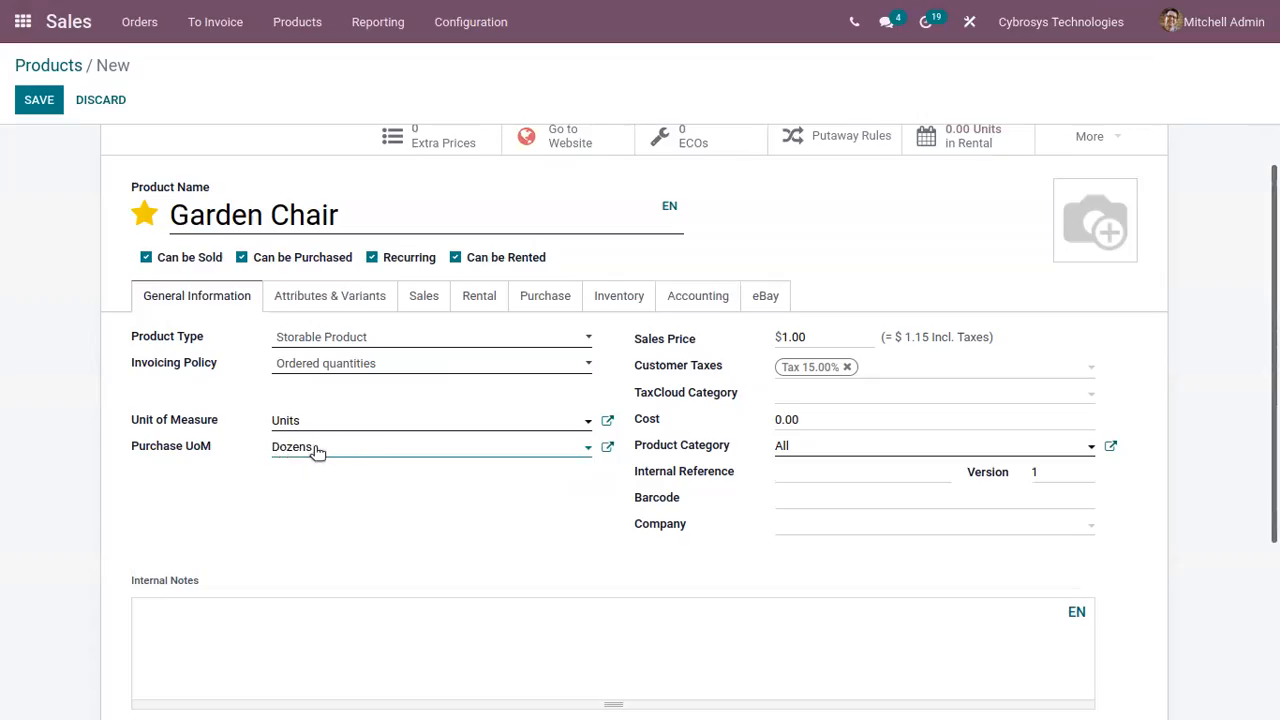
left_click(449, 499)
Set the Garden Chair's sales price to $1000.00.
left_click(785, 336)
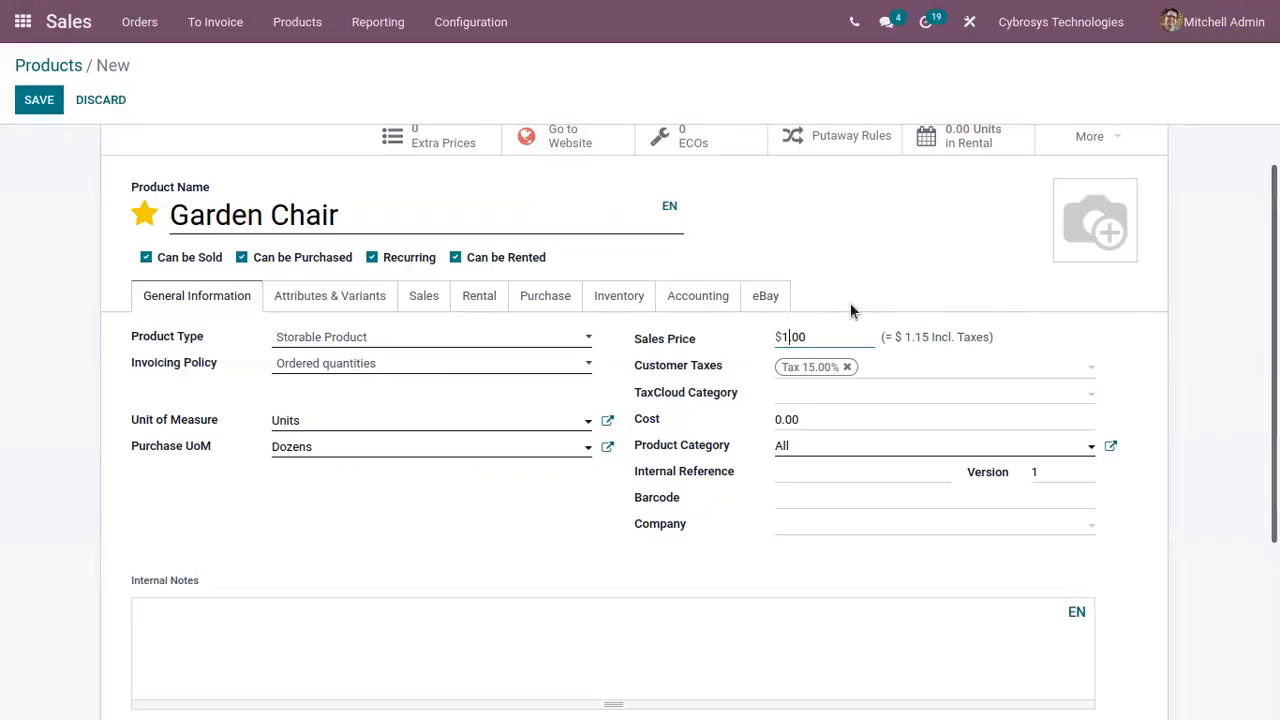
type("000")
left_click(846, 322)
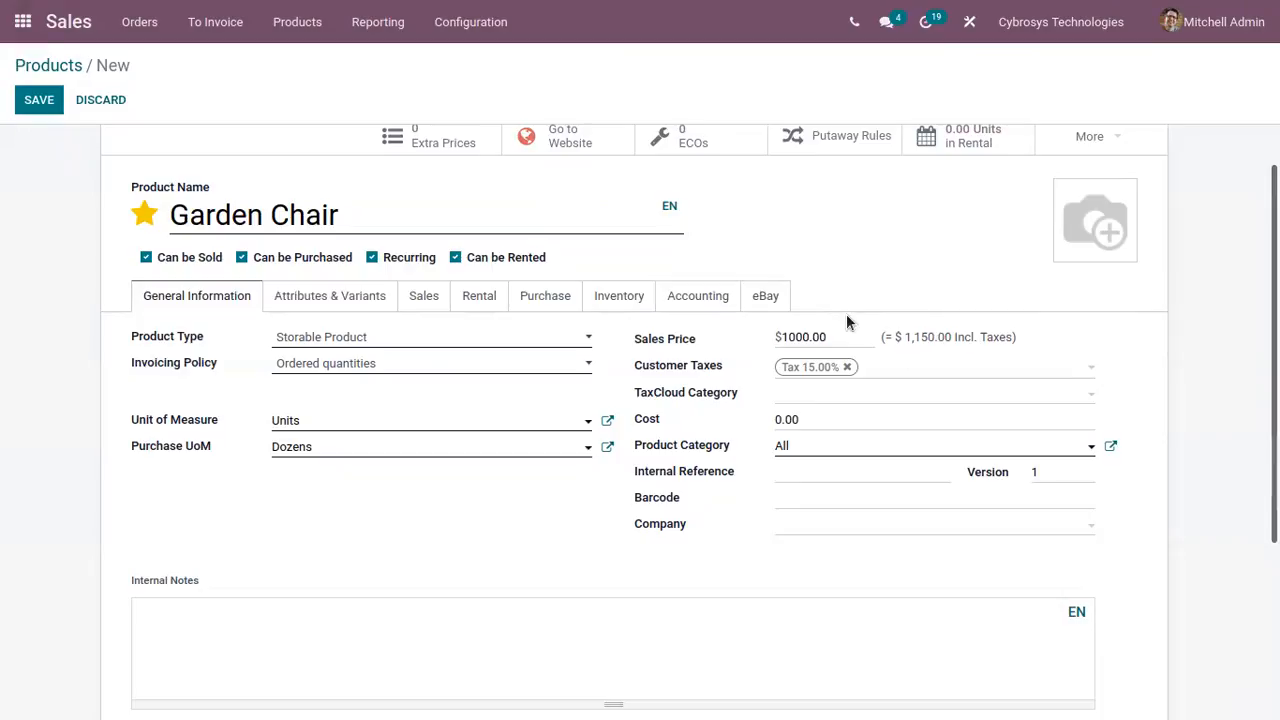
Examine the Garden Chair's customer tax and compare its sales price with the tax-inclusive price.
left_click(875, 369)
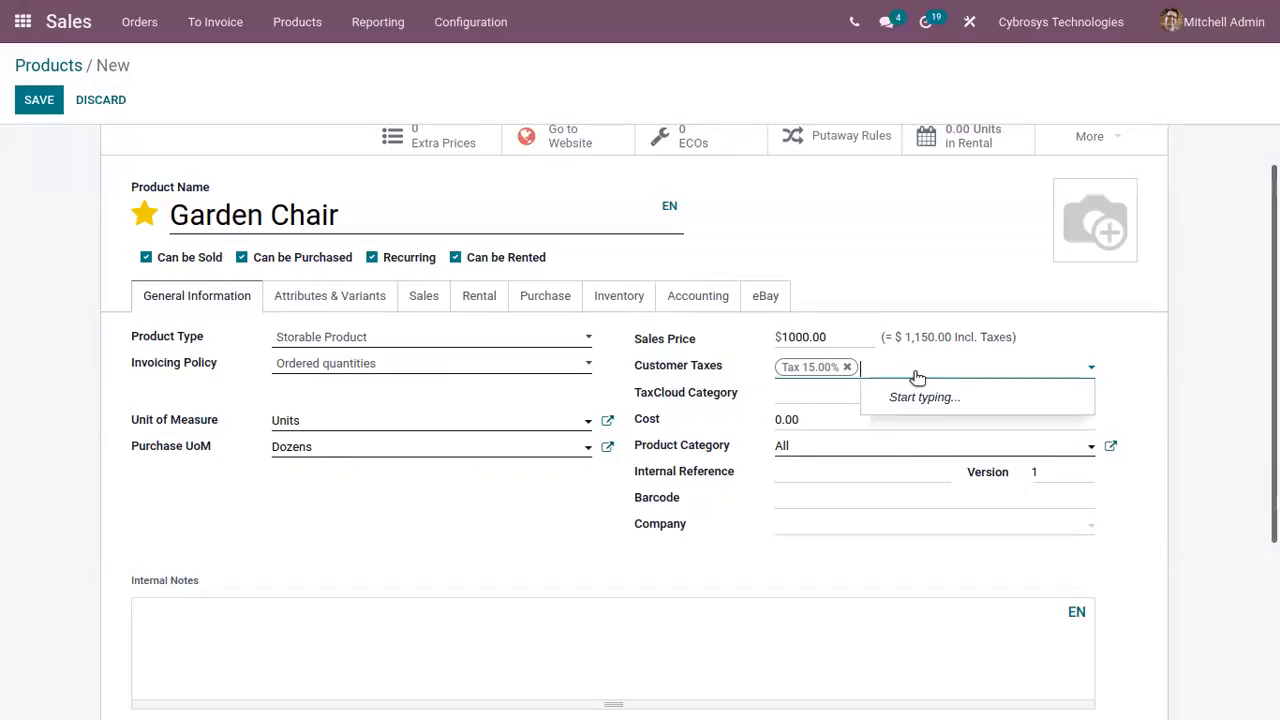
left_click(848, 367)
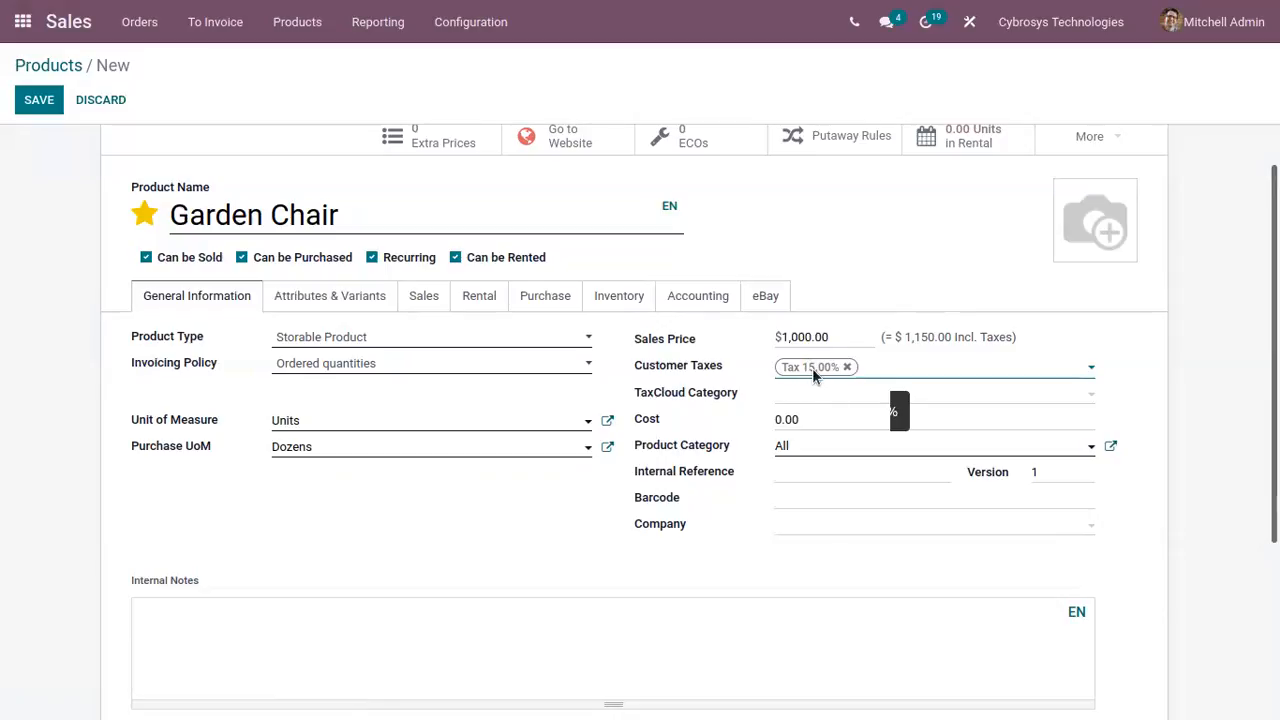
left_click(806, 336)
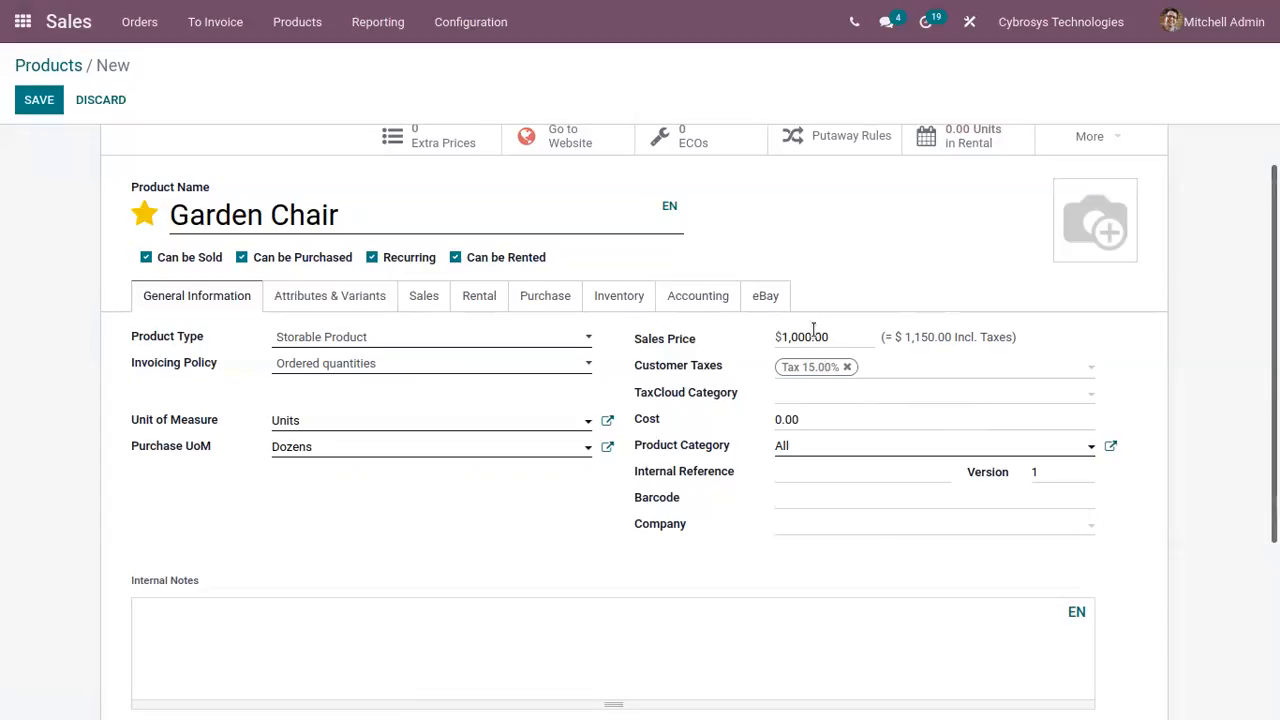
left_click_drag(812, 333, 776, 338)
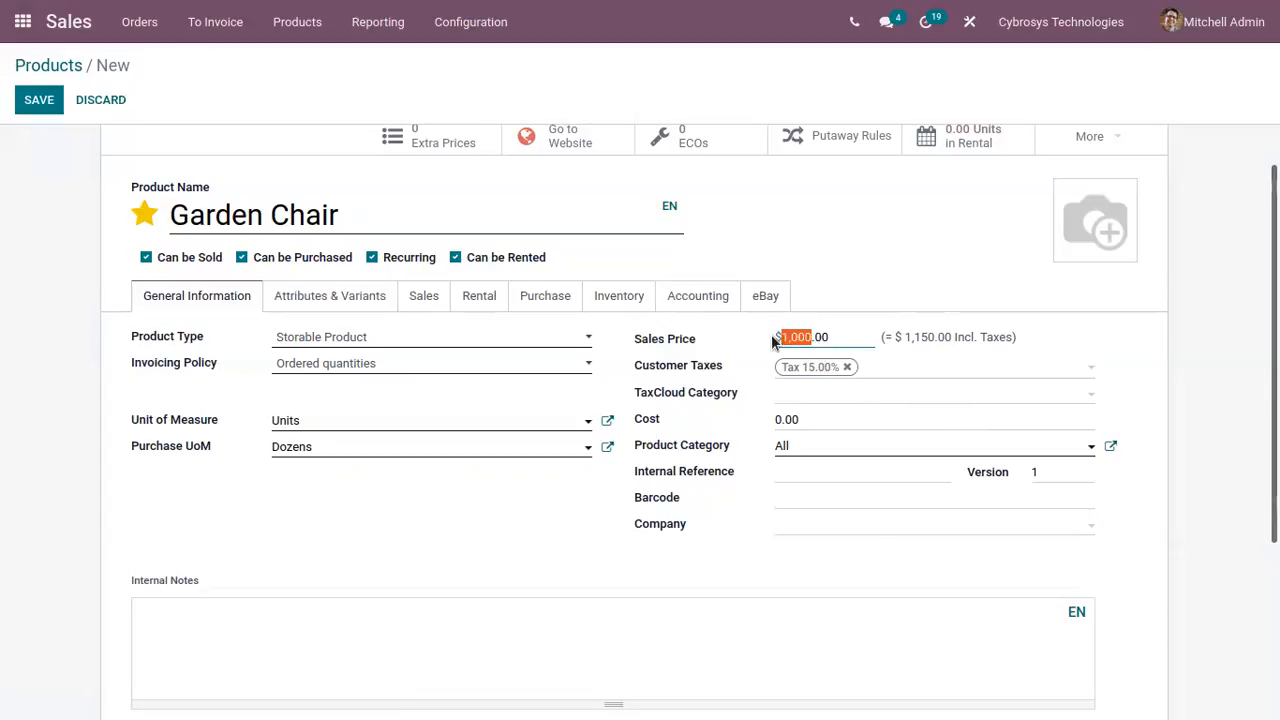
left_click(847, 338)
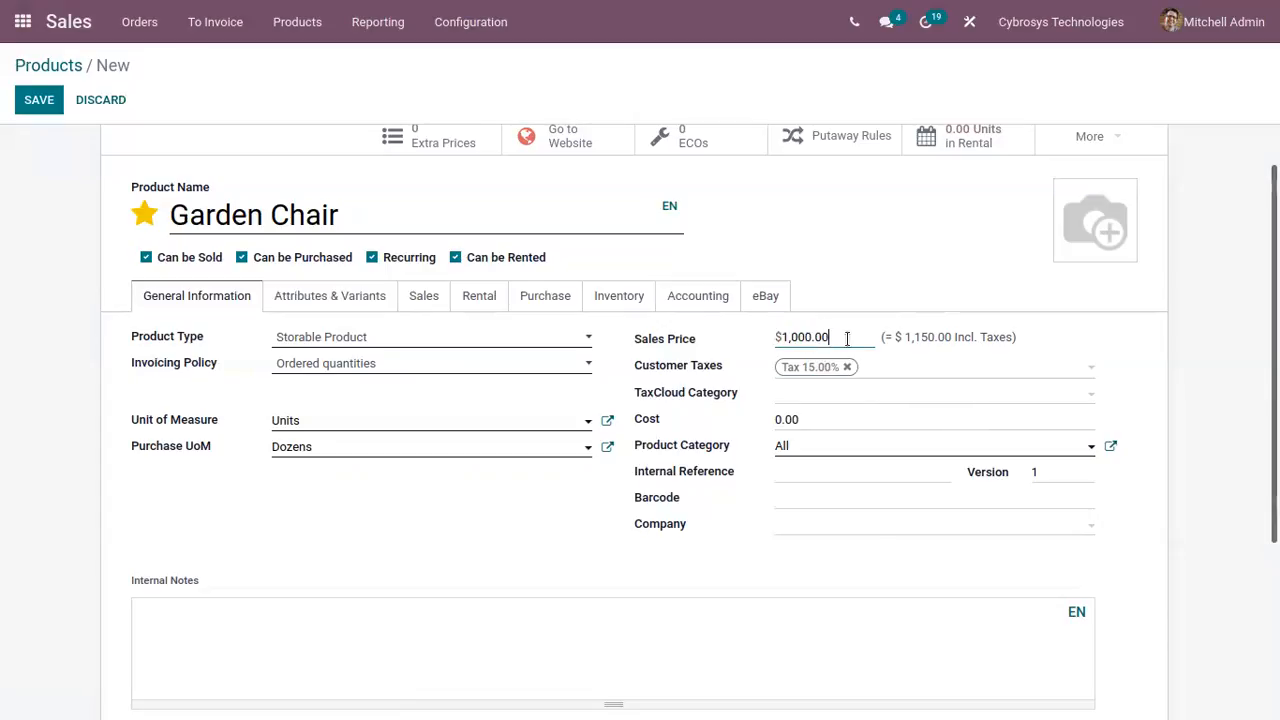
left_click_drag(905, 332, 935, 333)
left_click(905, 330)
left_click_drag(892, 333, 1030, 346)
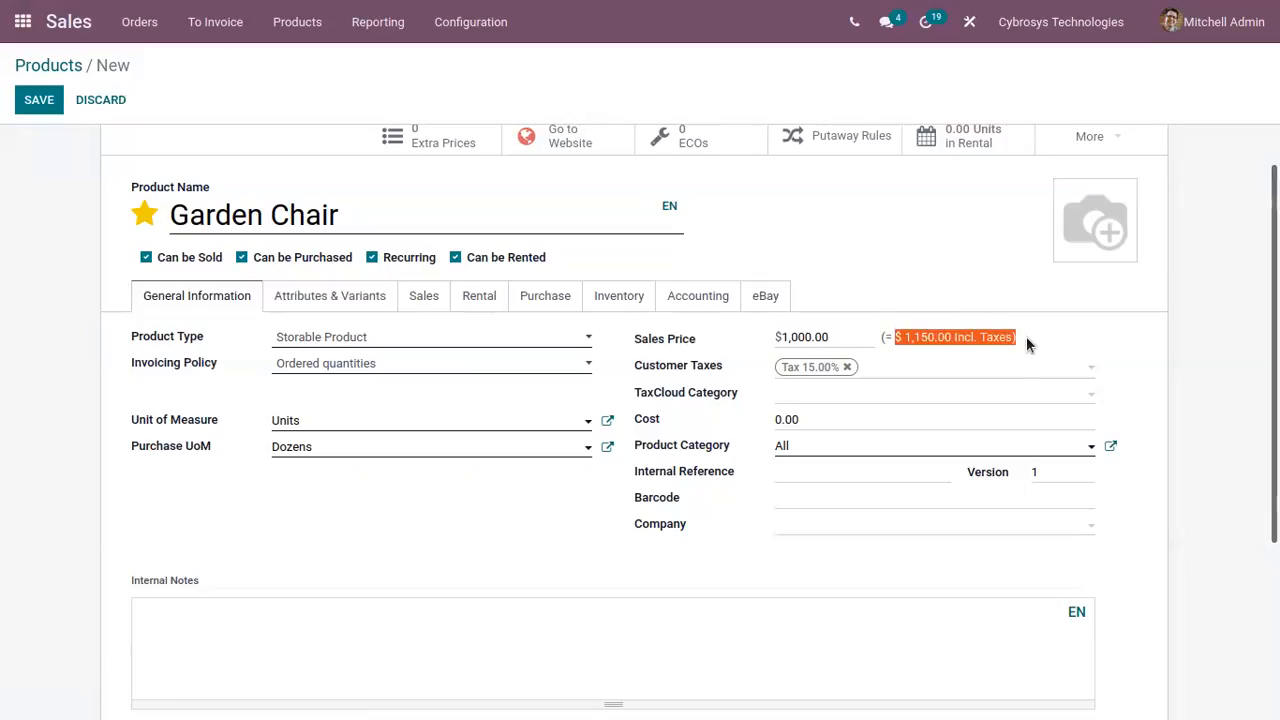
left_click(1022, 335)
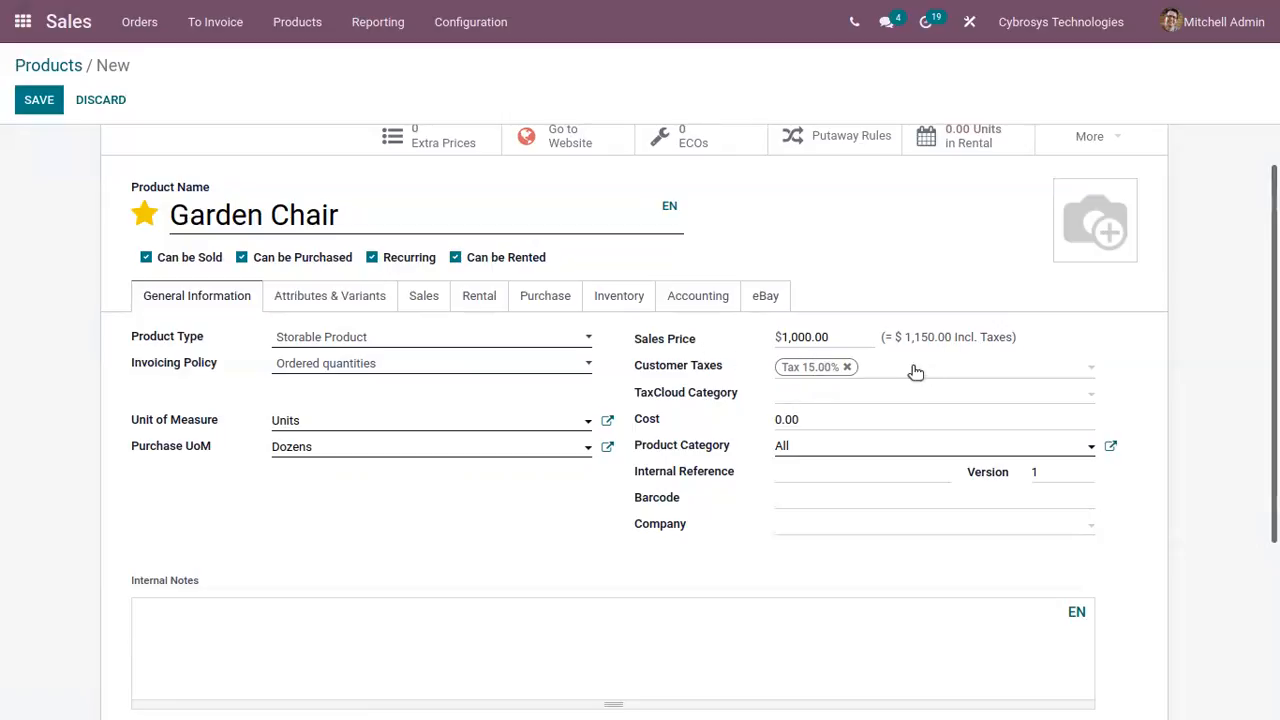
Remove Tax 15.00% from the Garden Chair's customer taxes and add it back.
left_click(847, 367)
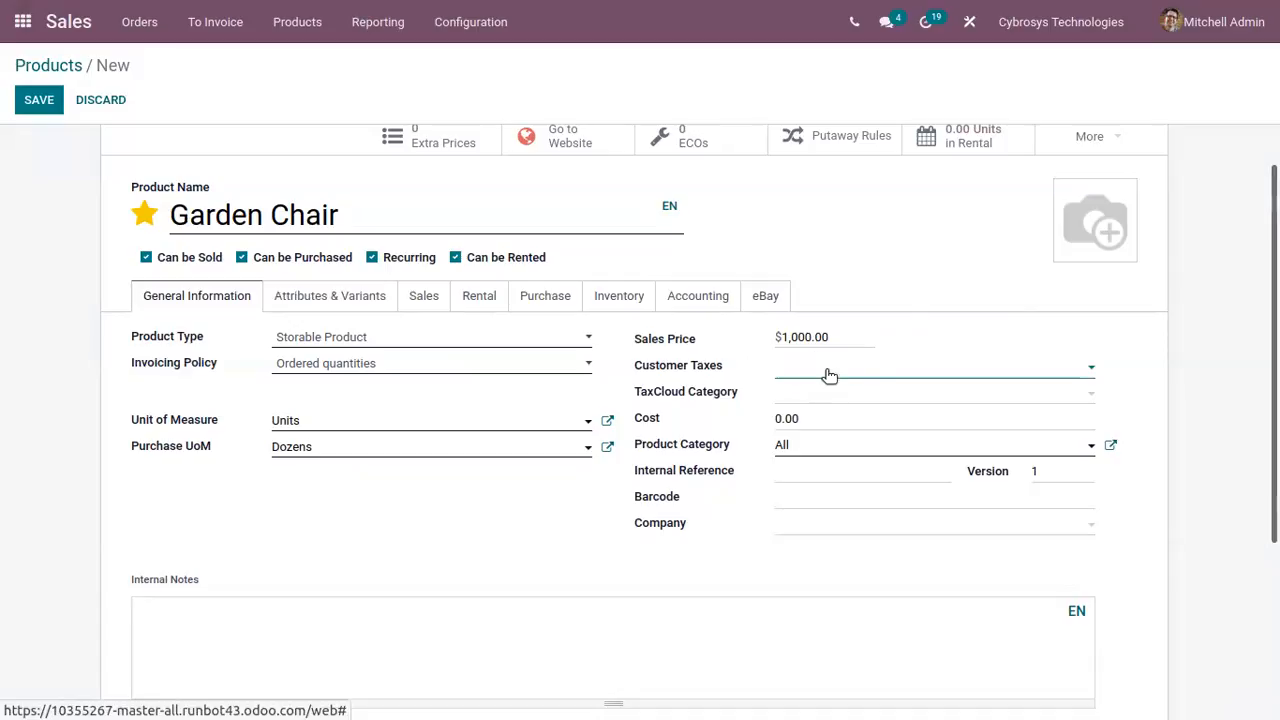
left_click(829, 373)
left_click(830, 397)
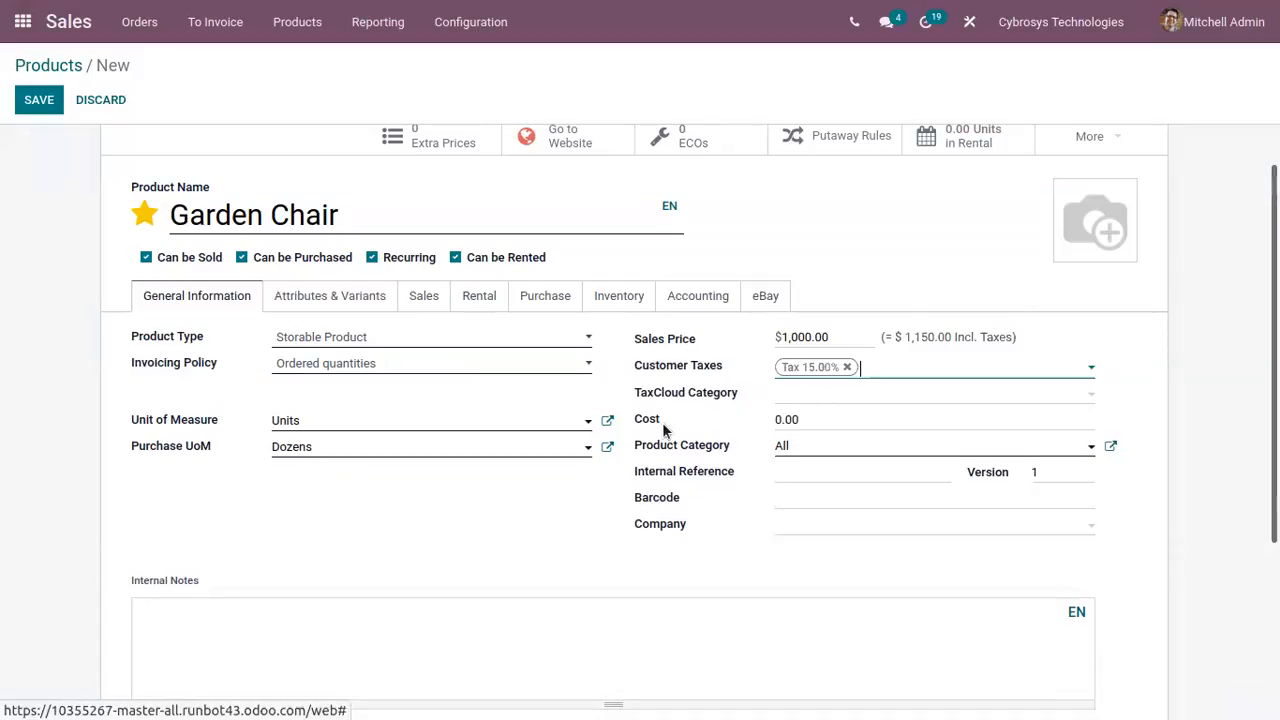
Set the Garden Chair's cost to 900.
mouse_move(731, 398)
left_click(813, 419)
left_click(821, 420)
double_click(787, 420)
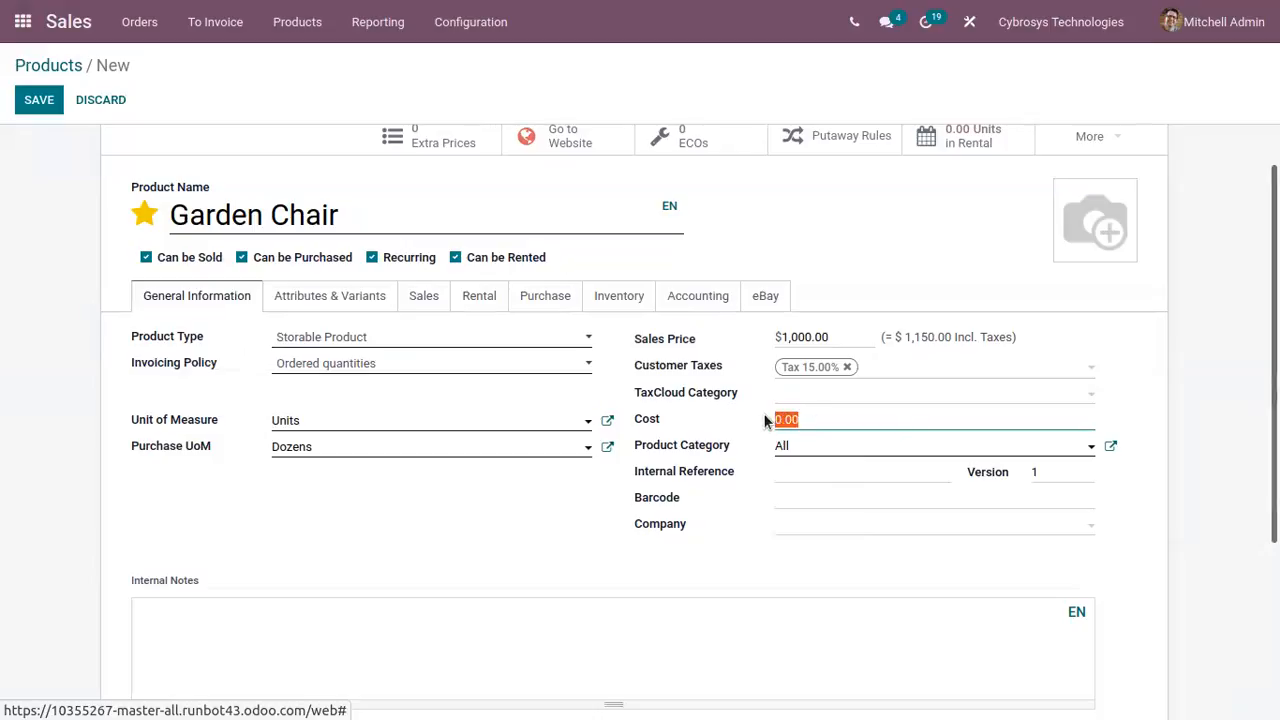
type("900")
left_click(789, 478)
Examine the full list of product categories and cancel without choosing one.
left_click(796, 444)
left_click(730, 471)
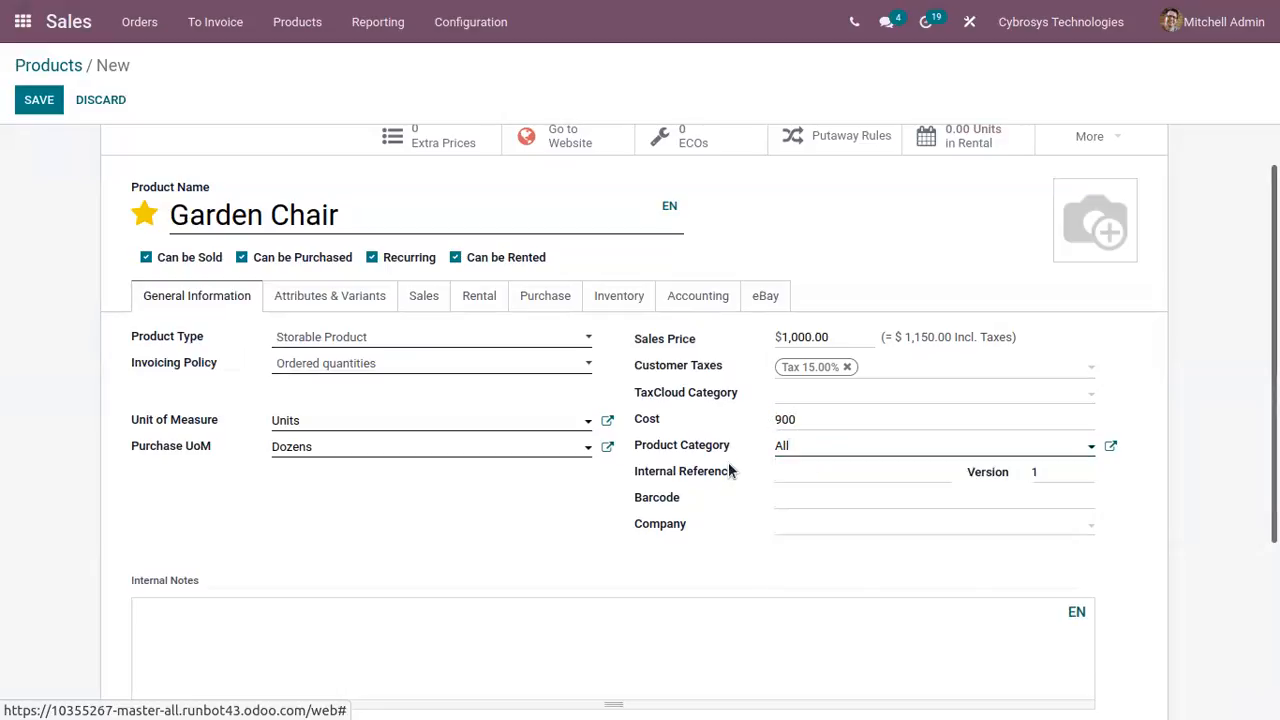
left_click(832, 452)
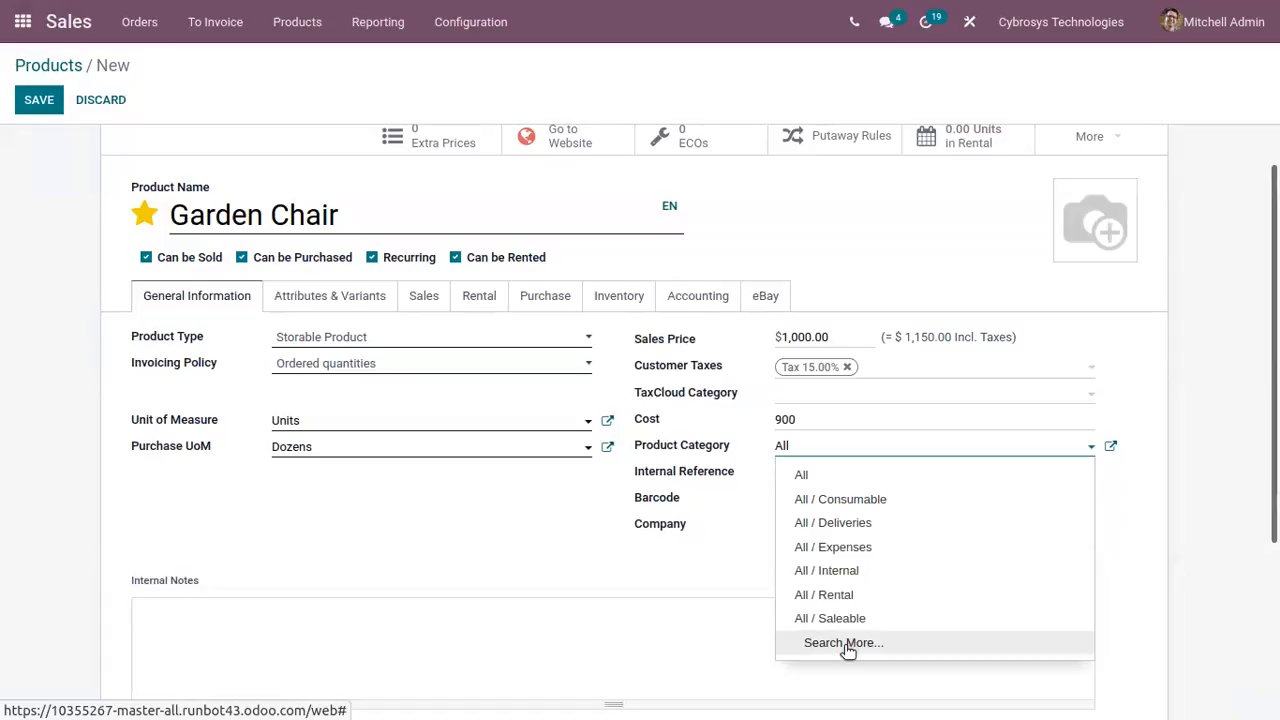
left_click(846, 643)
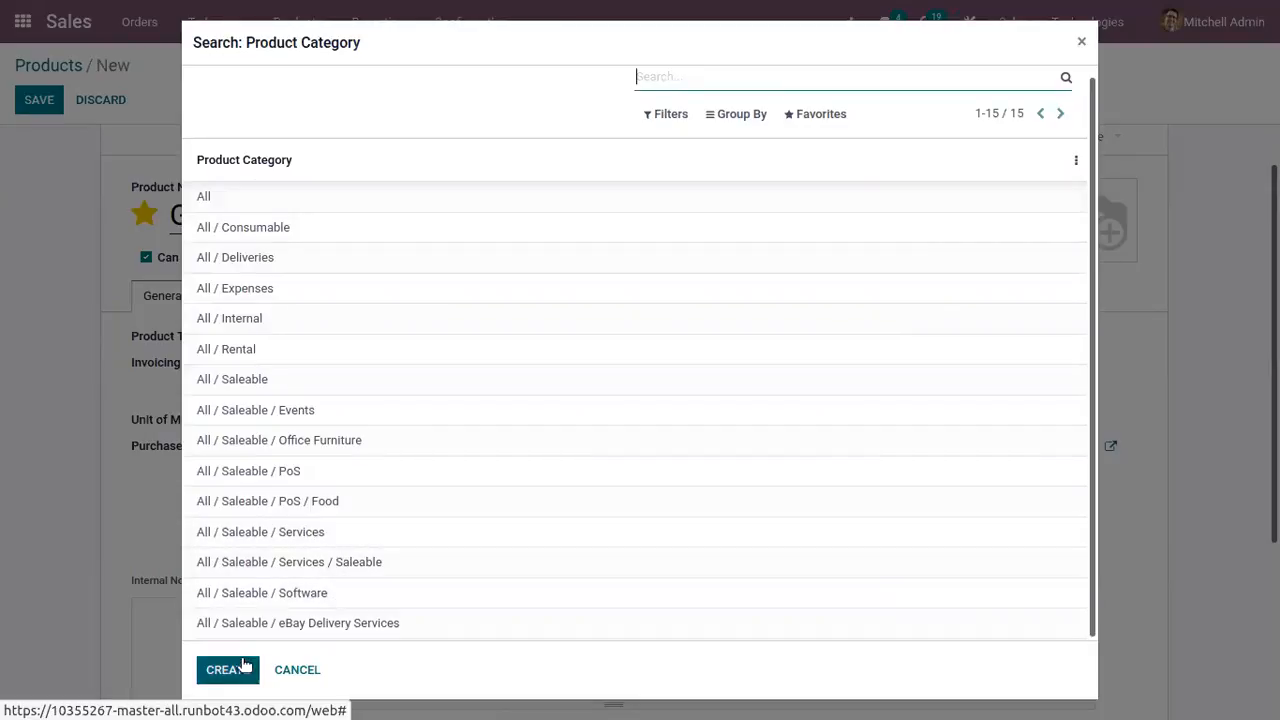
left_click(297, 670)
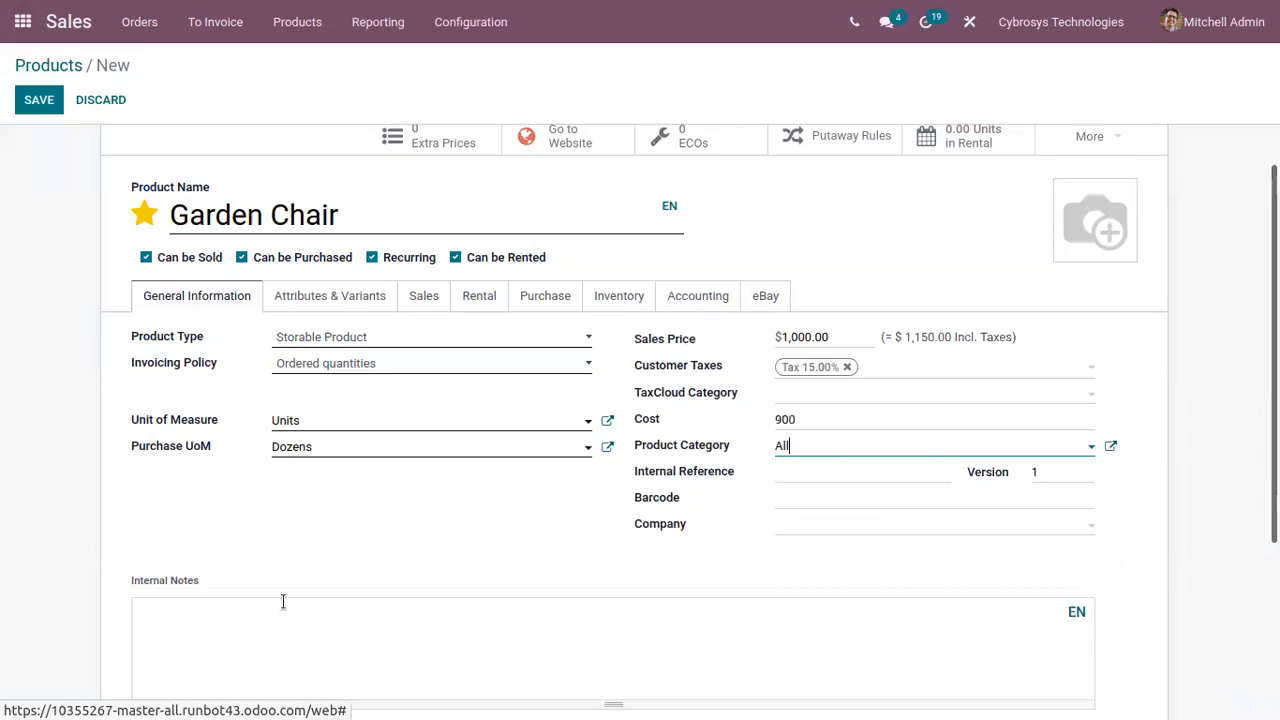
Look up "fur" among the product categories and set the Garden Chair's category to All / Saleable / Office Furniture.
left_click(806, 449)
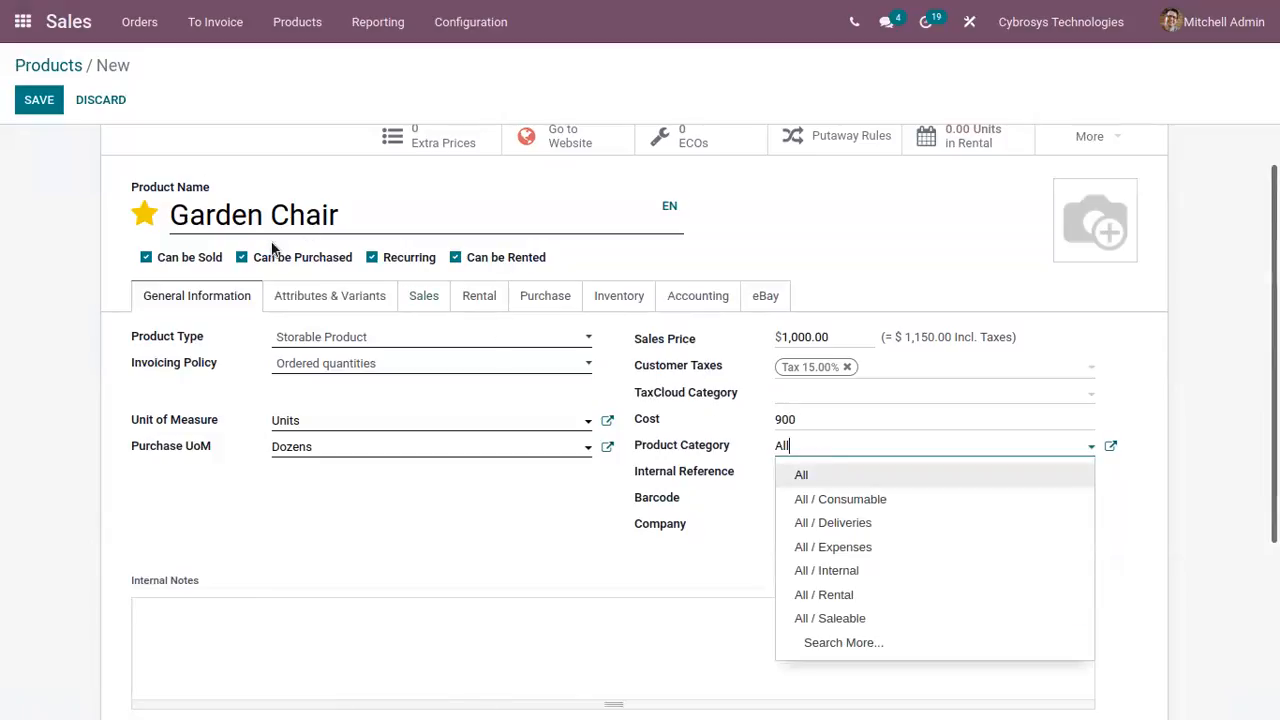
left_click(862, 618)
left_click(1040, 449)
left_click_drag(862, 445, 677, 426)
type("fu")
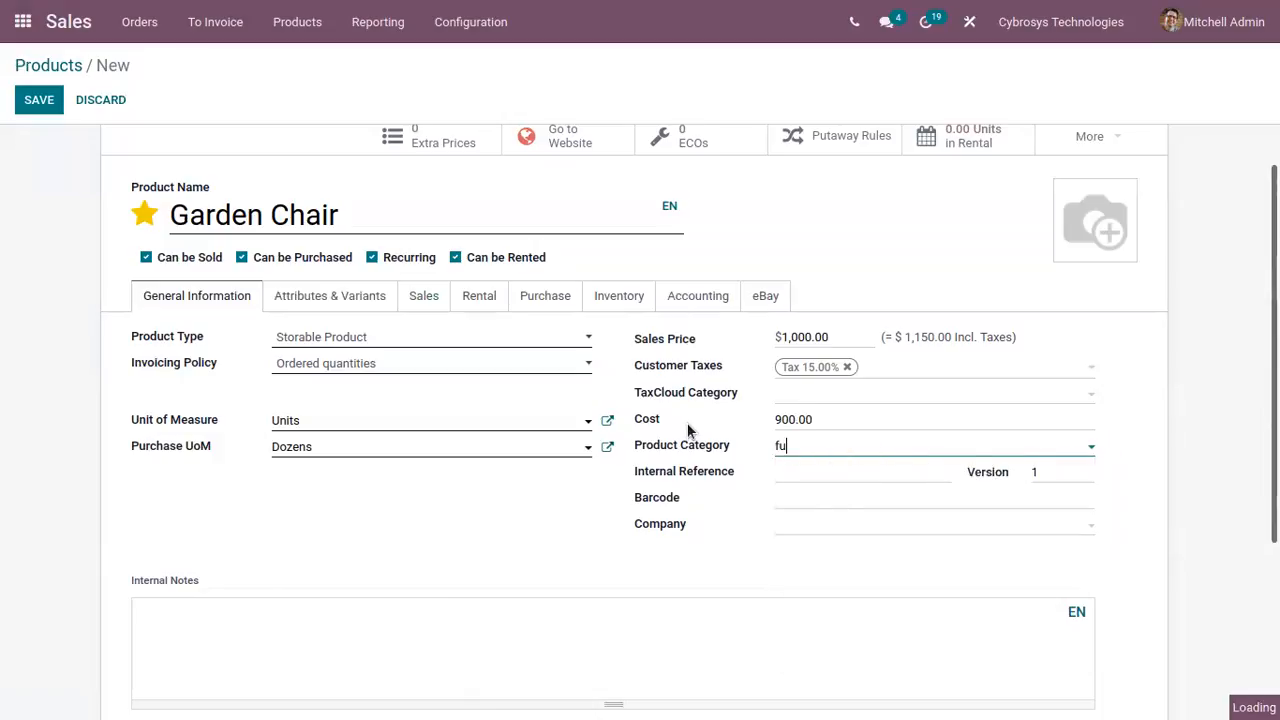
type("r")
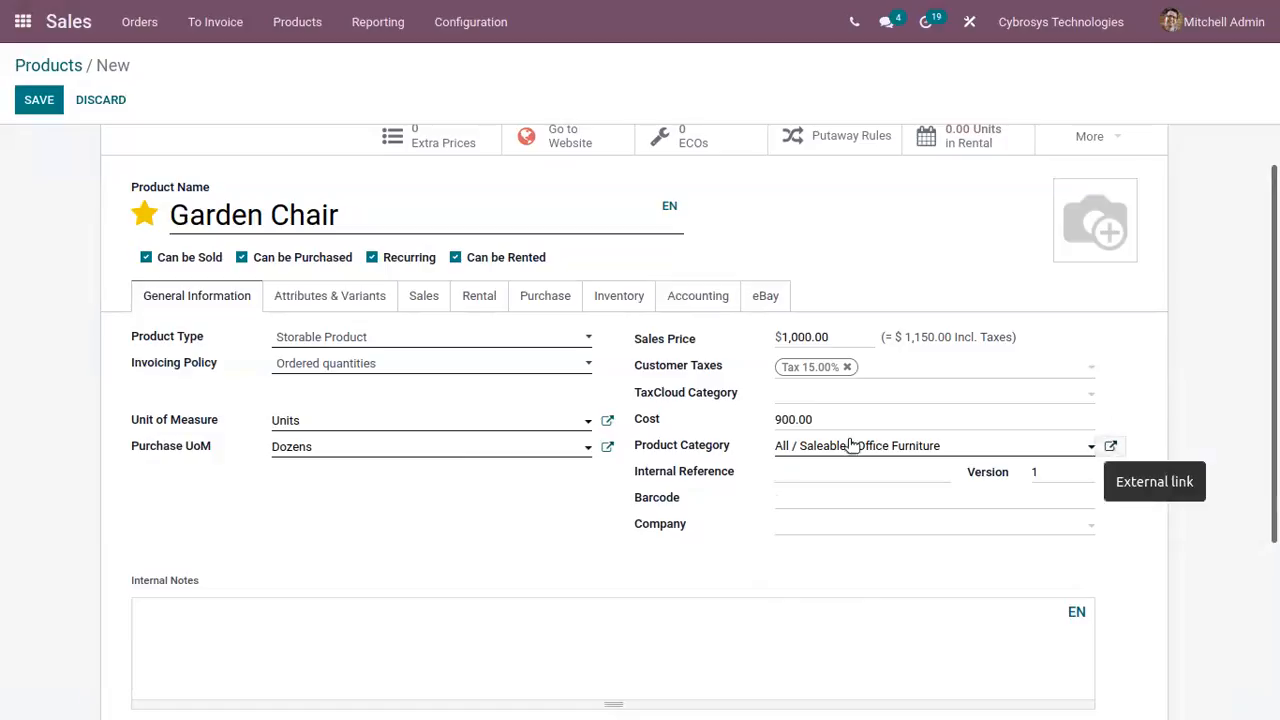
Examine the Office Furniture category's logistics, inventory valuation and account settings, leaving them as they are.
left_click(1110, 446)
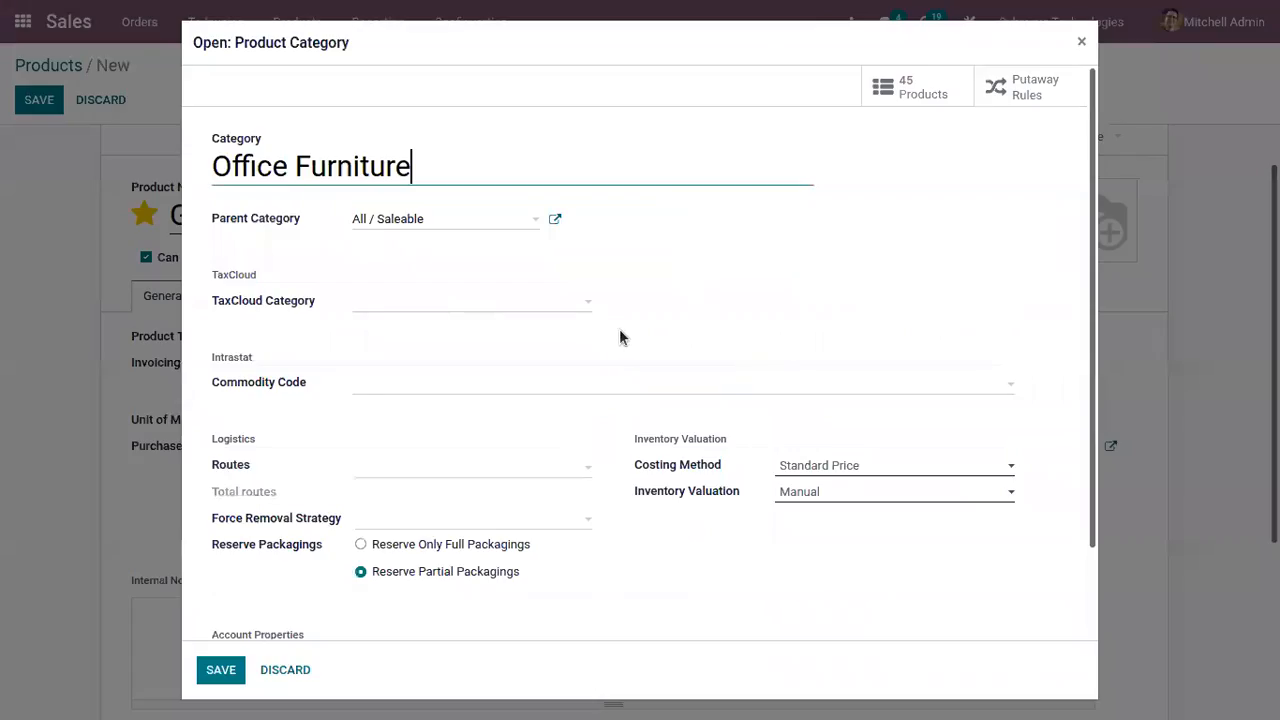
scroll(620, 335, "down", 1)
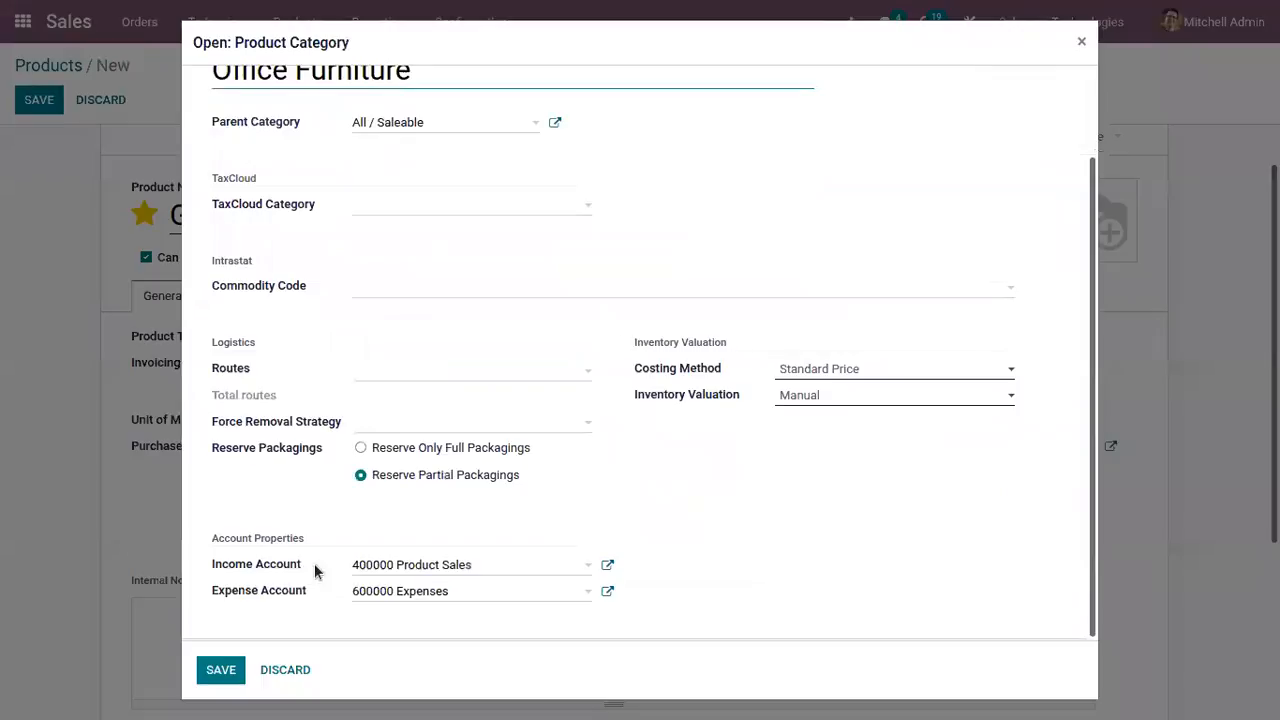
left_click(1082, 44)
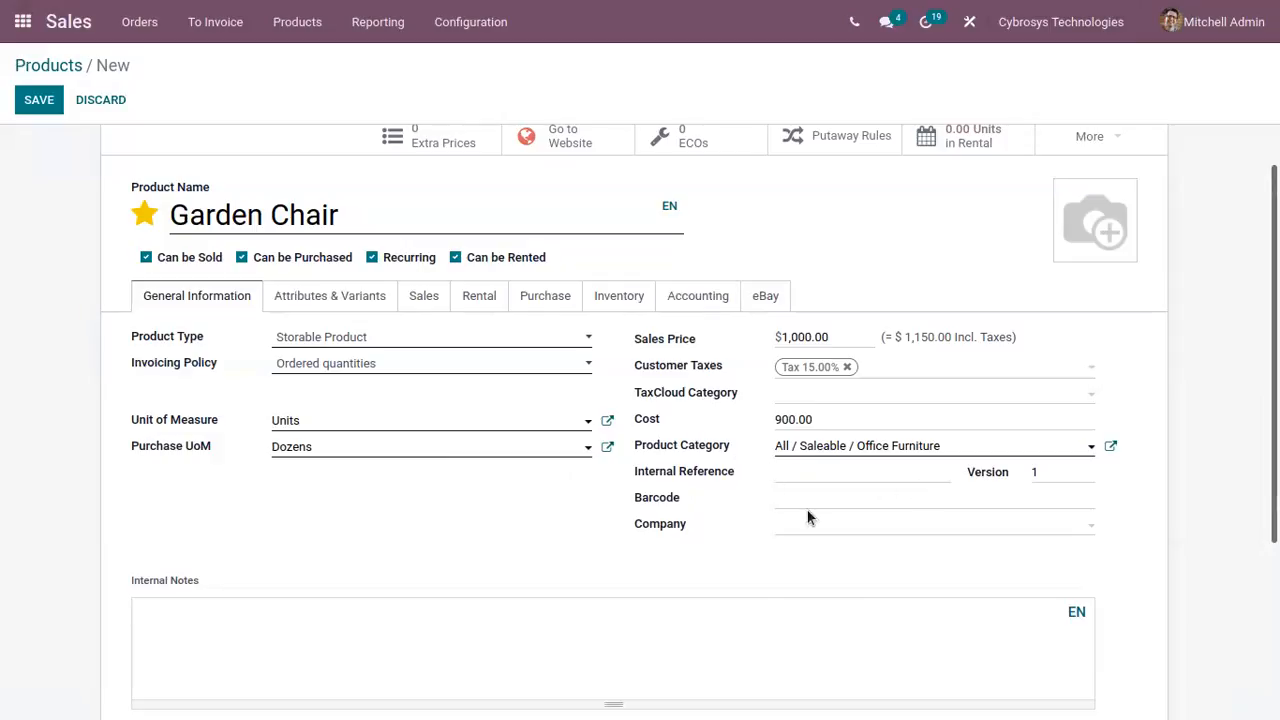
left_click(872, 473)
left_click(1034, 472)
double_click(1036, 470)
left_click(795, 482)
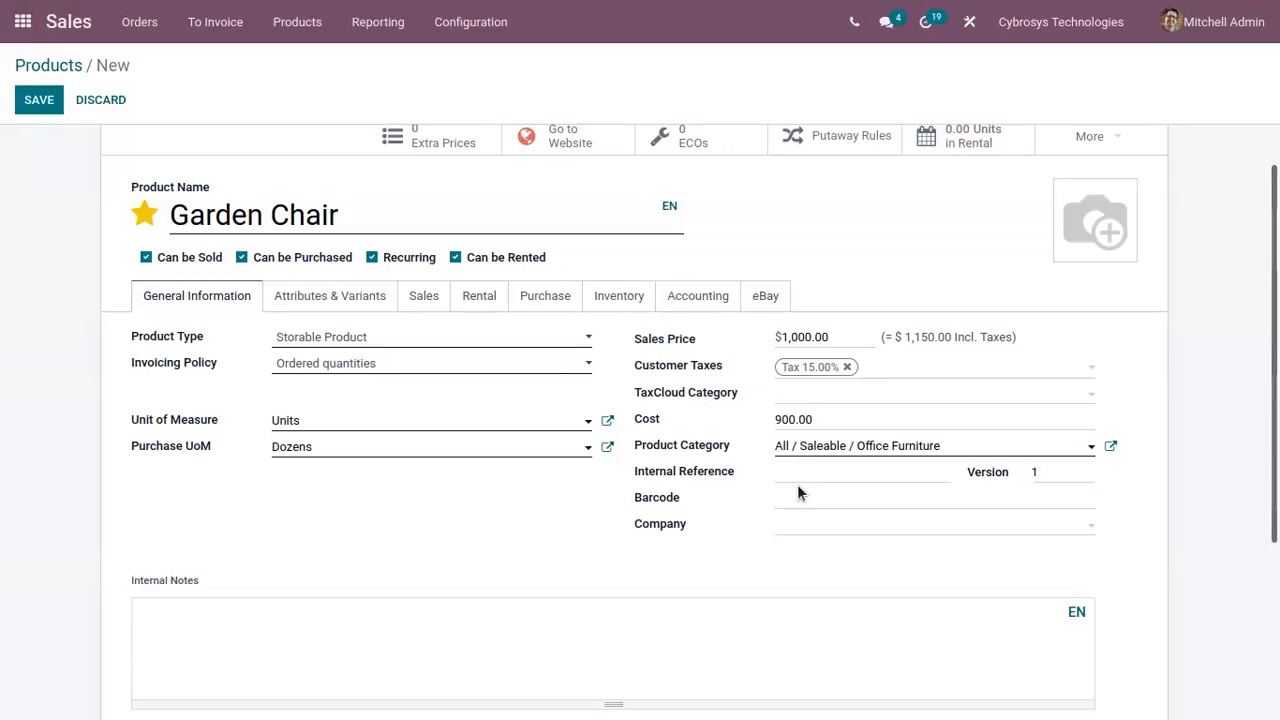
double_click(1037, 471)
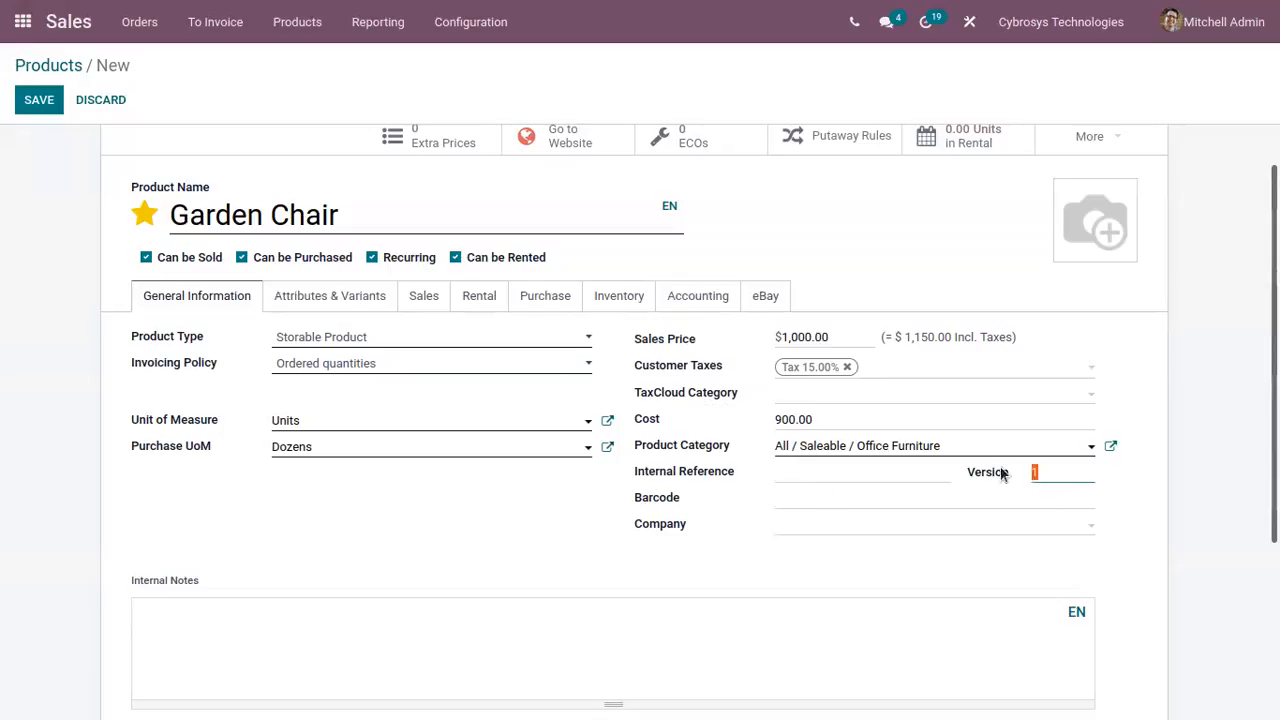
left_click(751, 498)
left_click(790, 505)
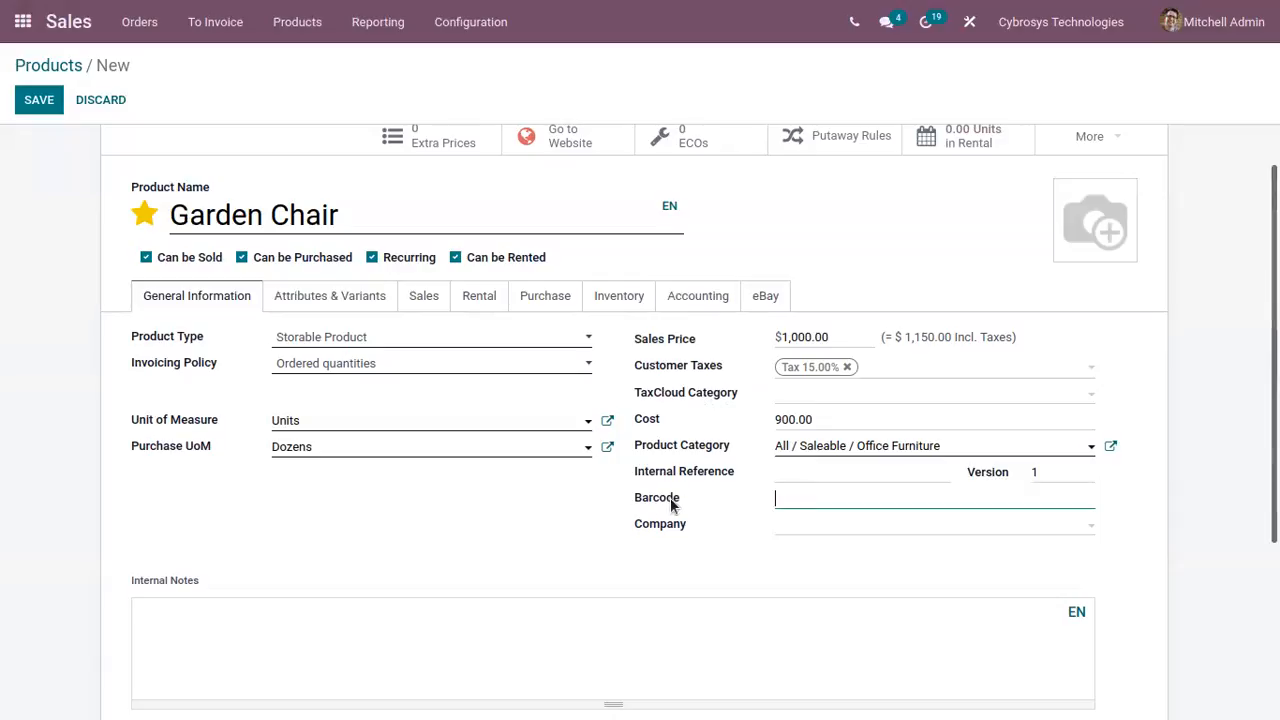
left_click(723, 519)
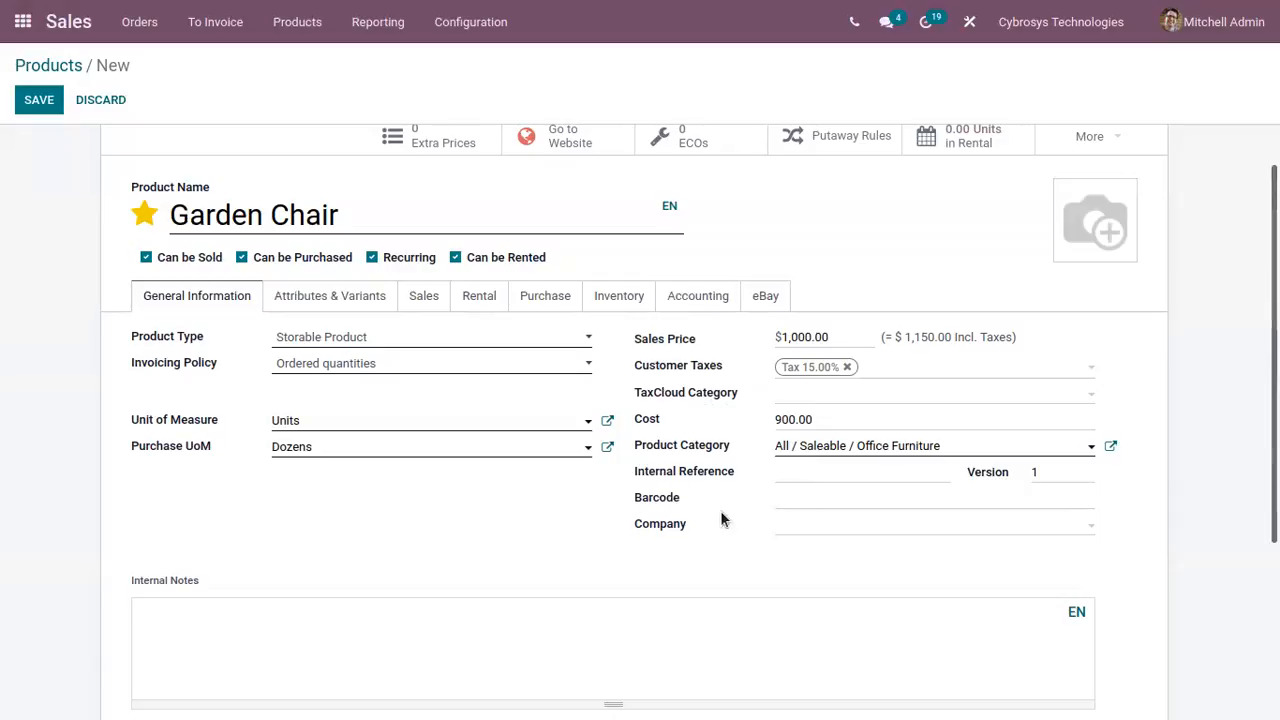
Set the Garden Chair's company to Cybrosys Technologies.
left_click(786, 533)
left_click(701, 555)
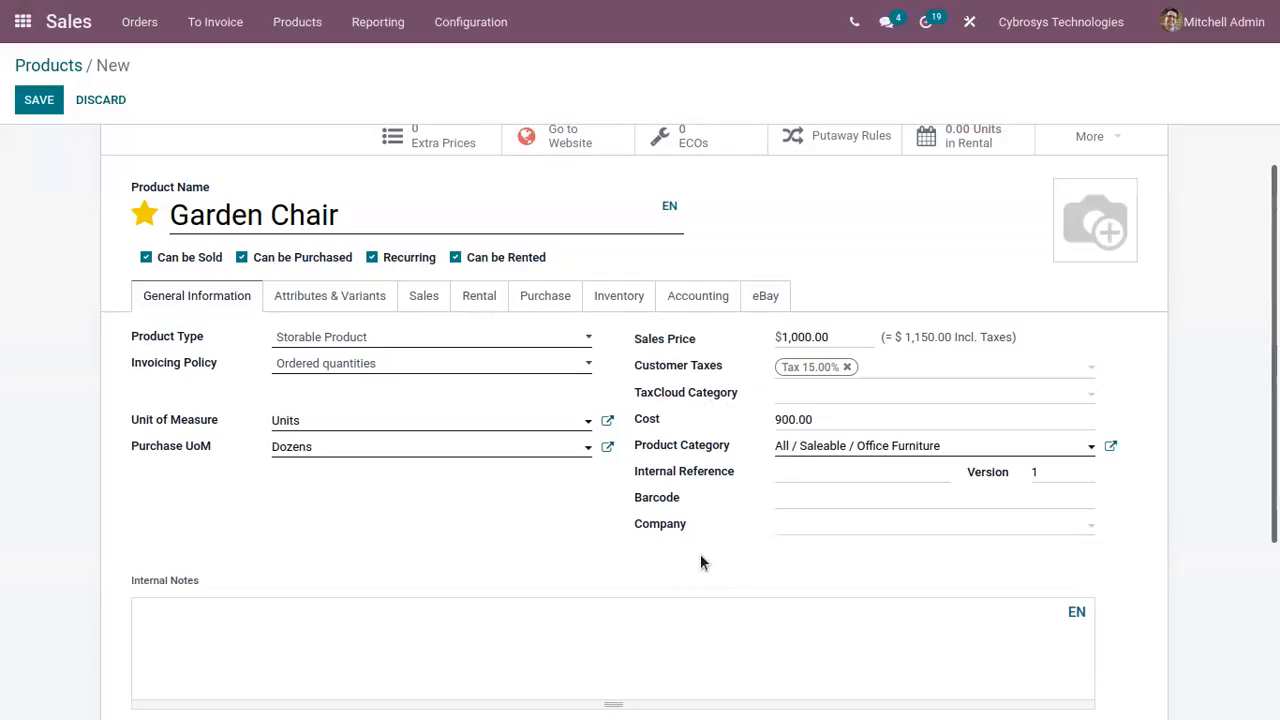
left_click(778, 525)
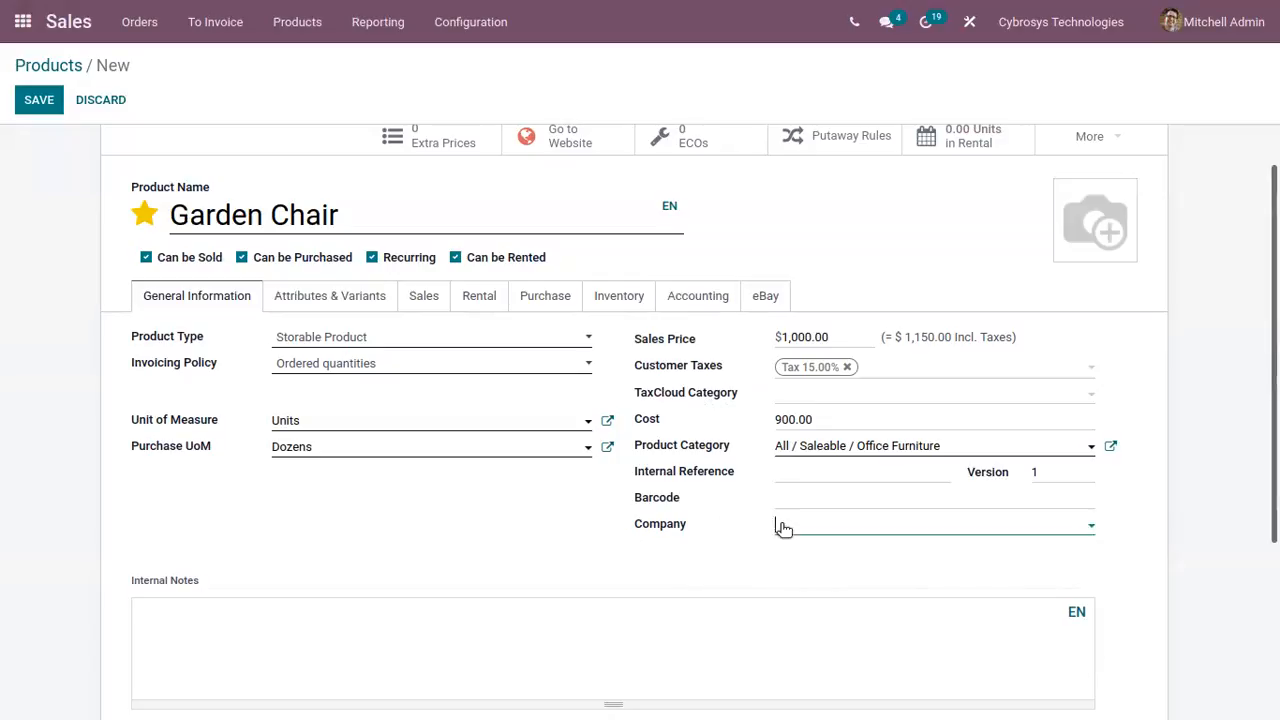
left_click(858, 648)
scroll(587, 561, "up", 1)
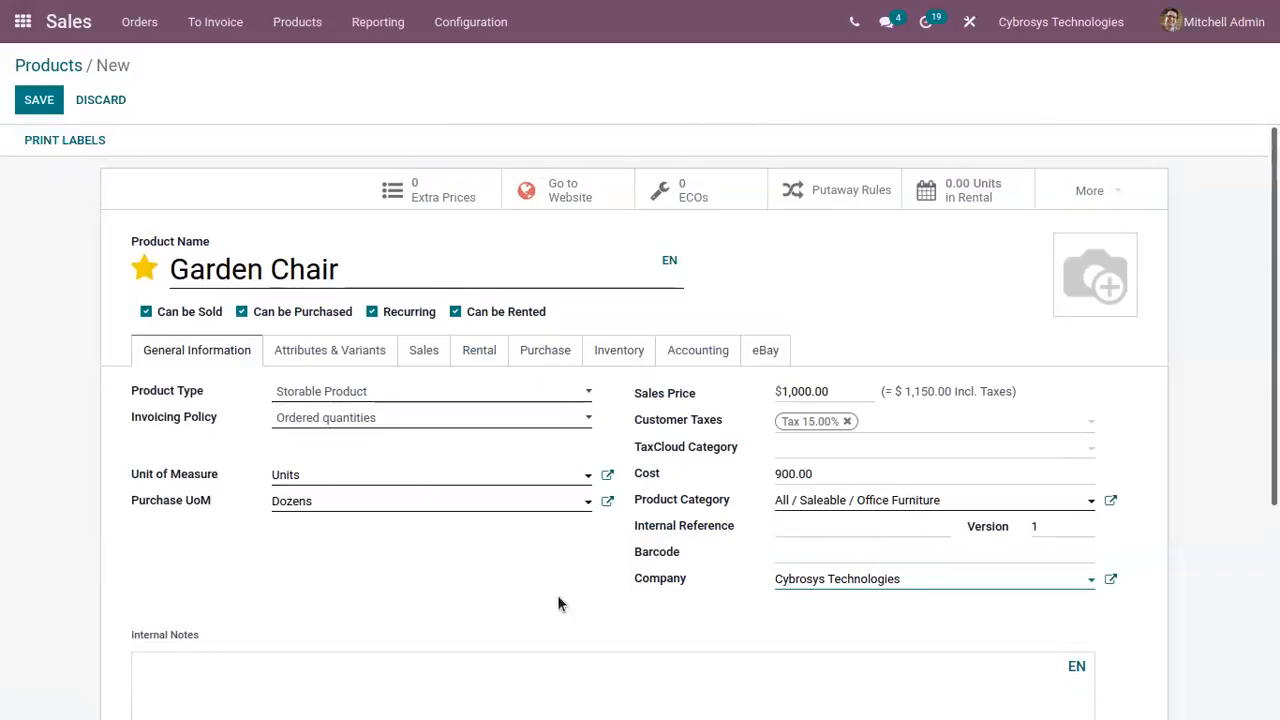
scroll(558, 603, "down", 2)
left_click(249, 477)
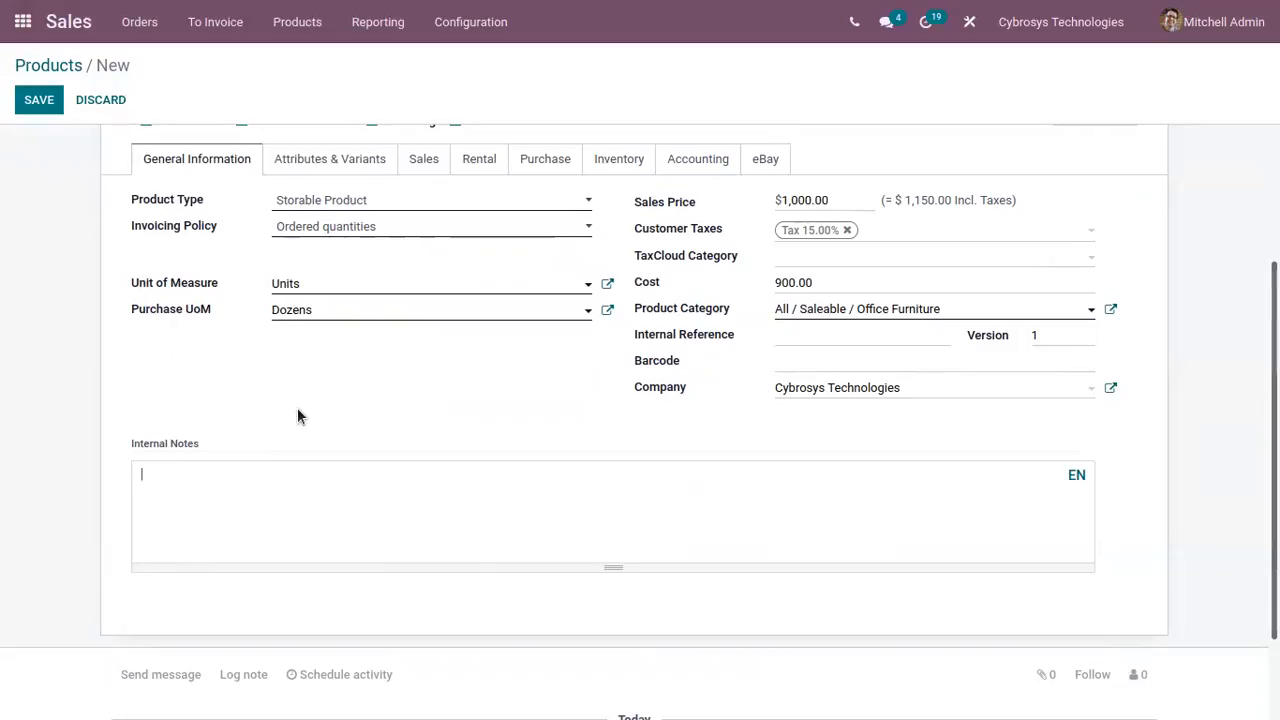
scroll(297, 407, "up", 3)
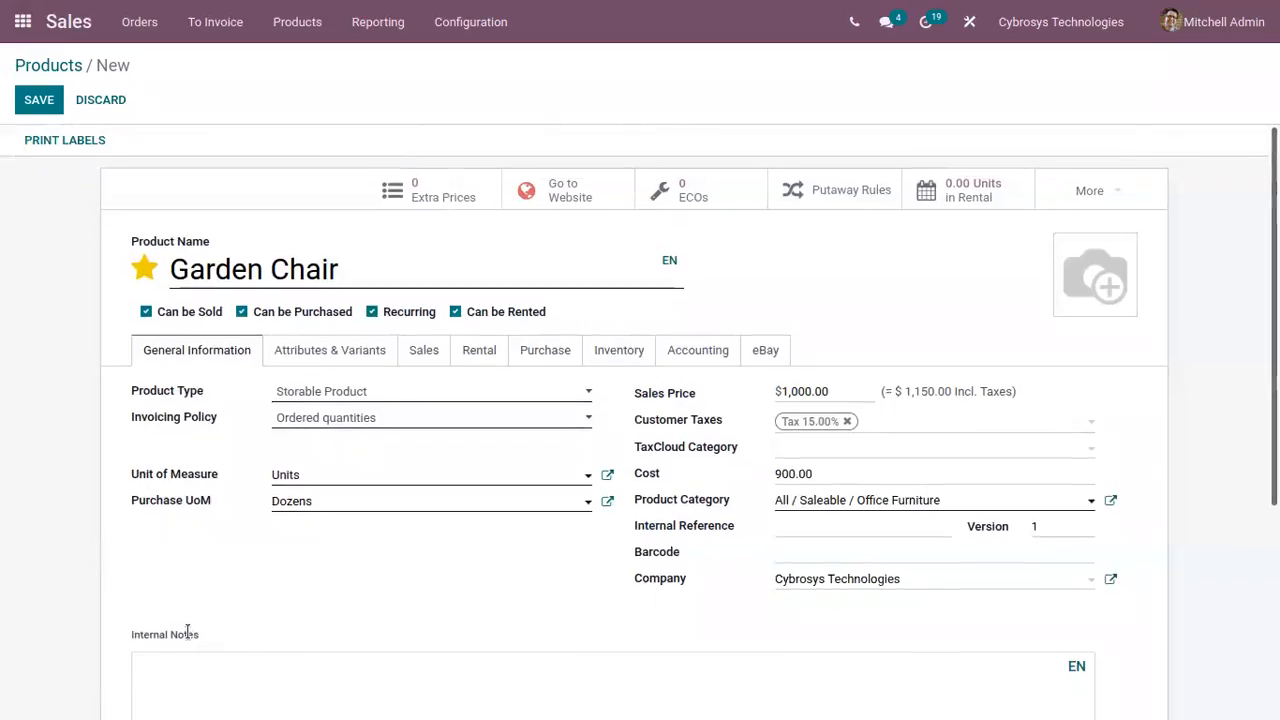
Add a Brand attribute with the value Apple to the Garden Chair's variants.
left_click(295, 350)
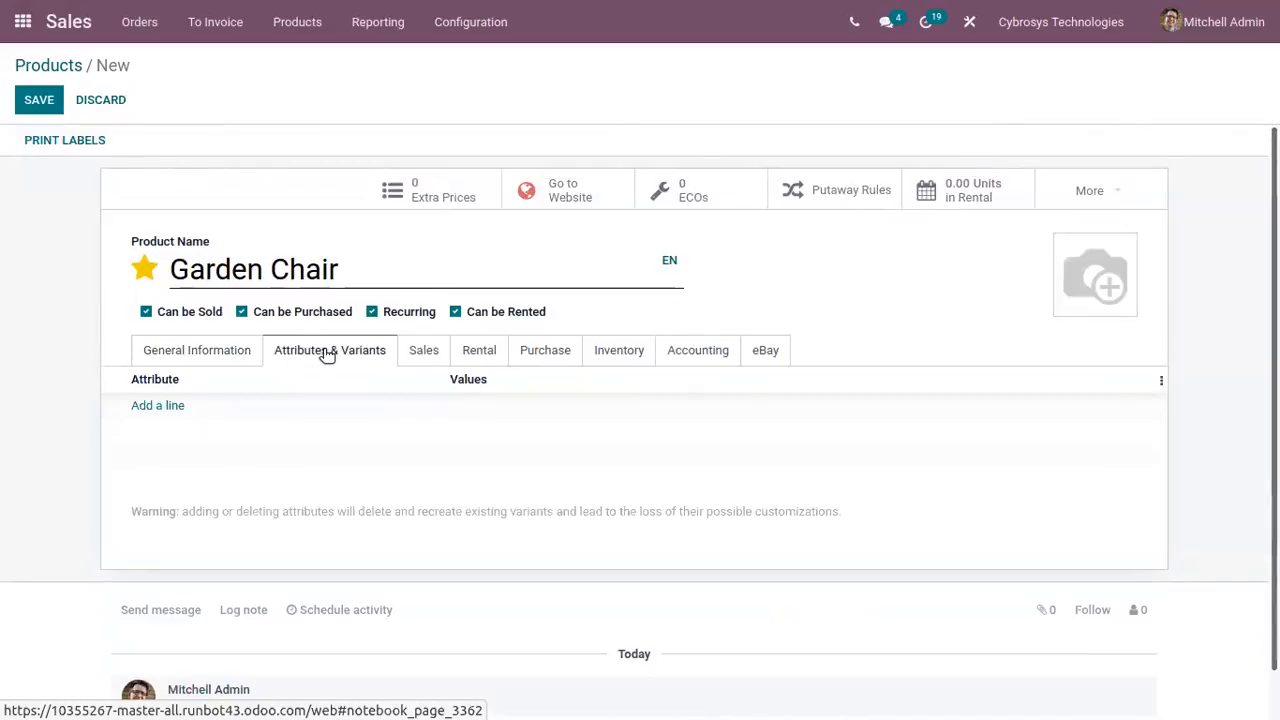
left_click(160, 408)
left_click(188, 414)
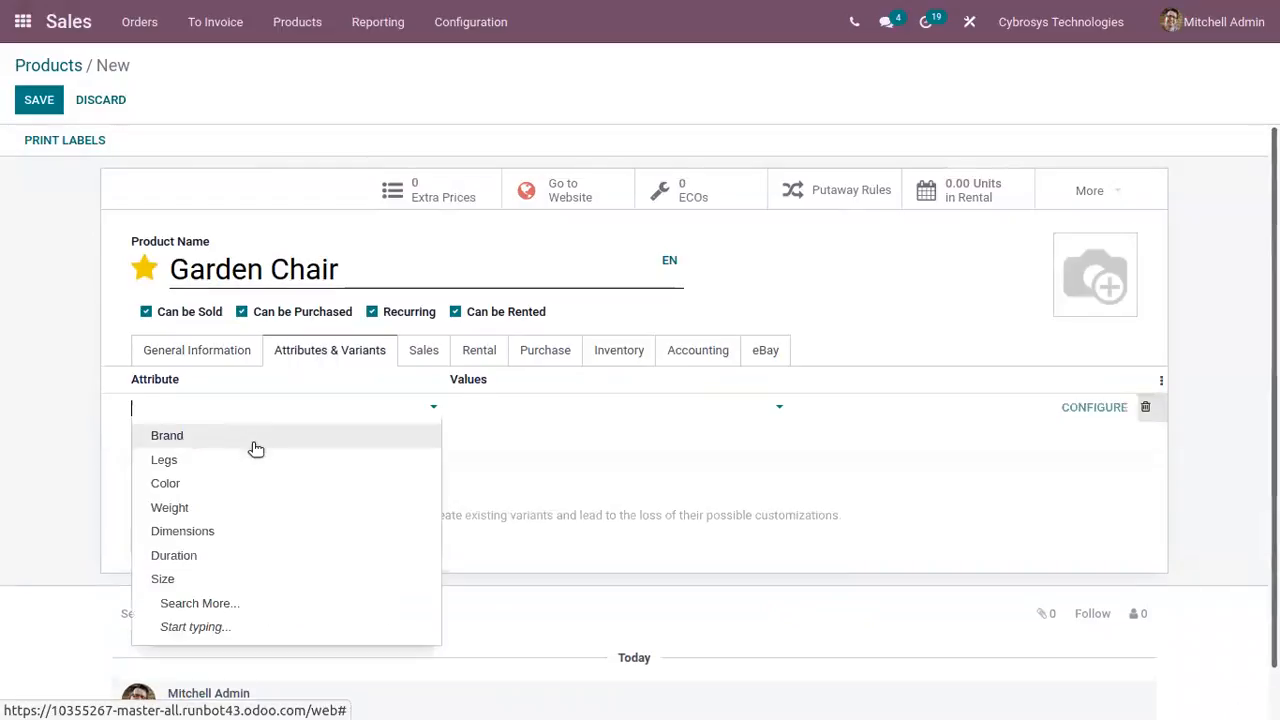
left_click(254, 442)
left_click(522, 410)
left_click(531, 436)
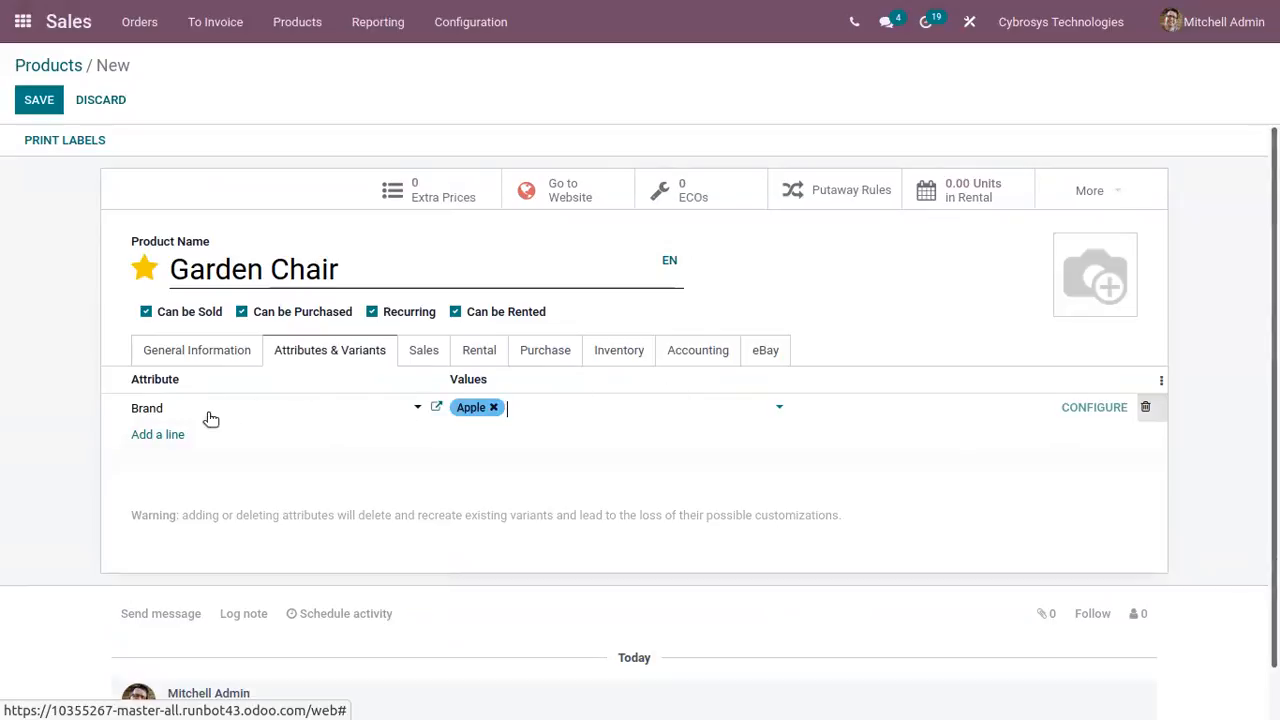
left_click(160, 435)
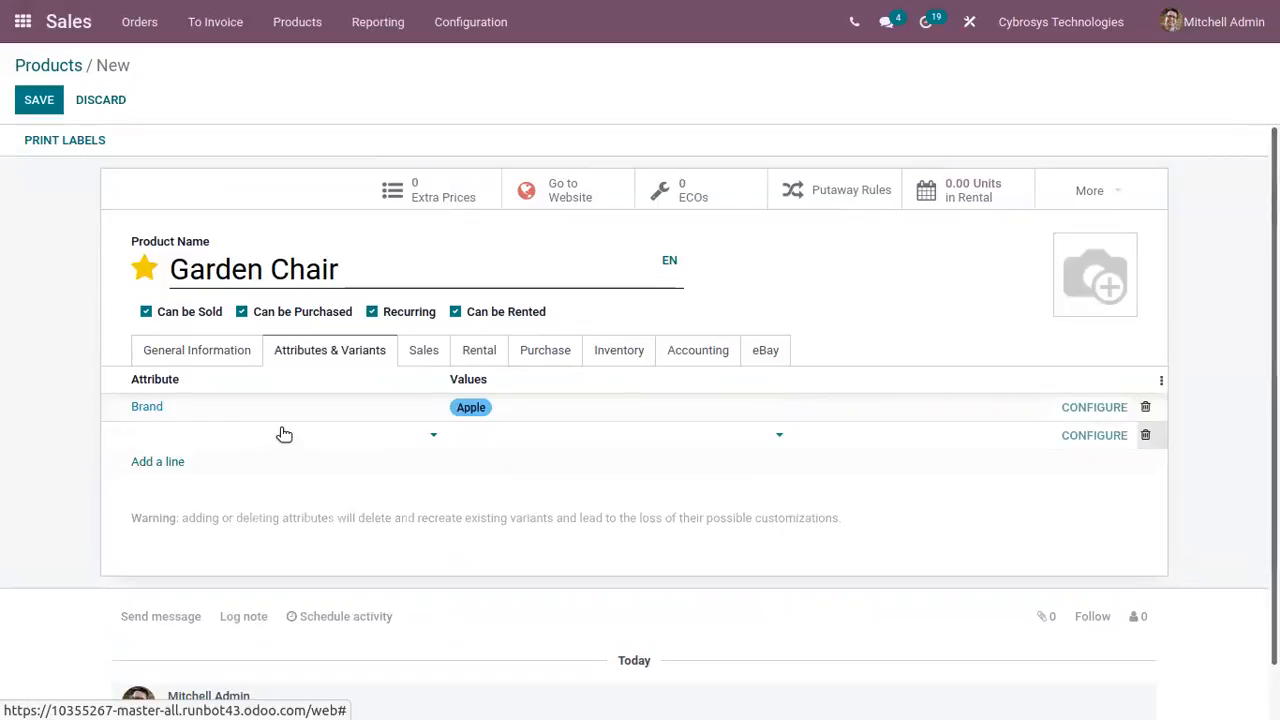
left_click(376, 440)
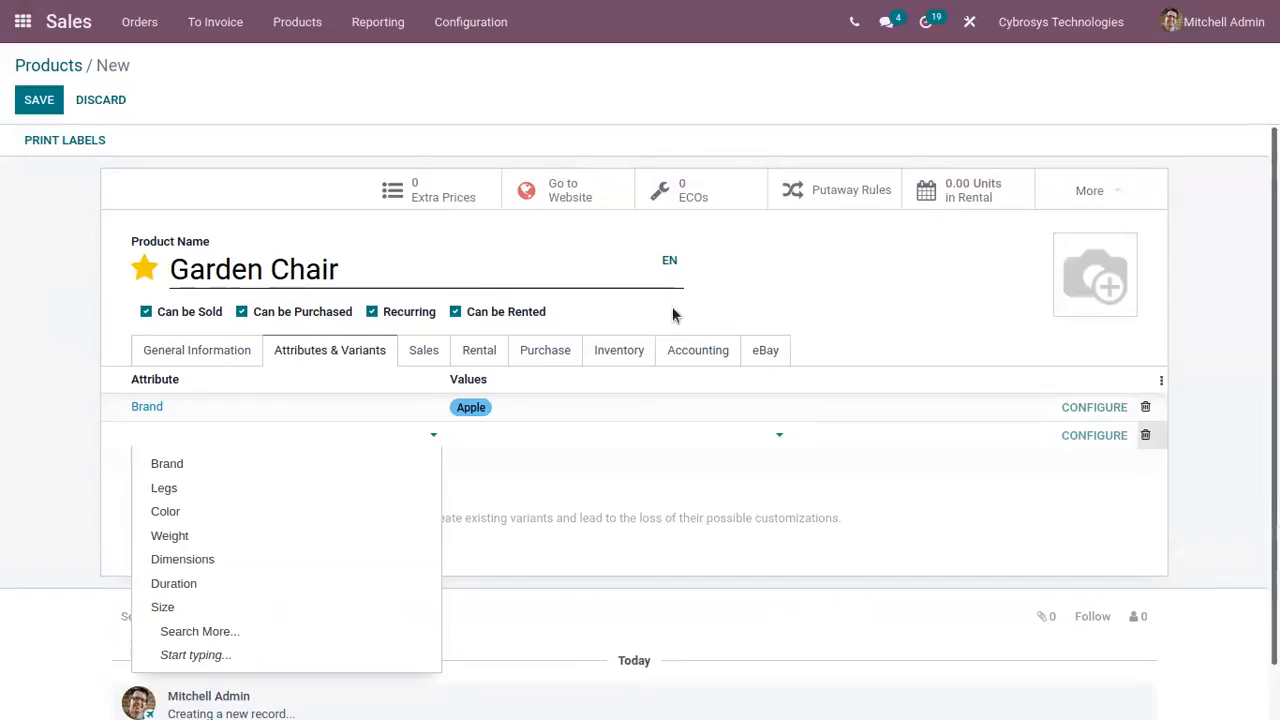
left_click(905, 325)
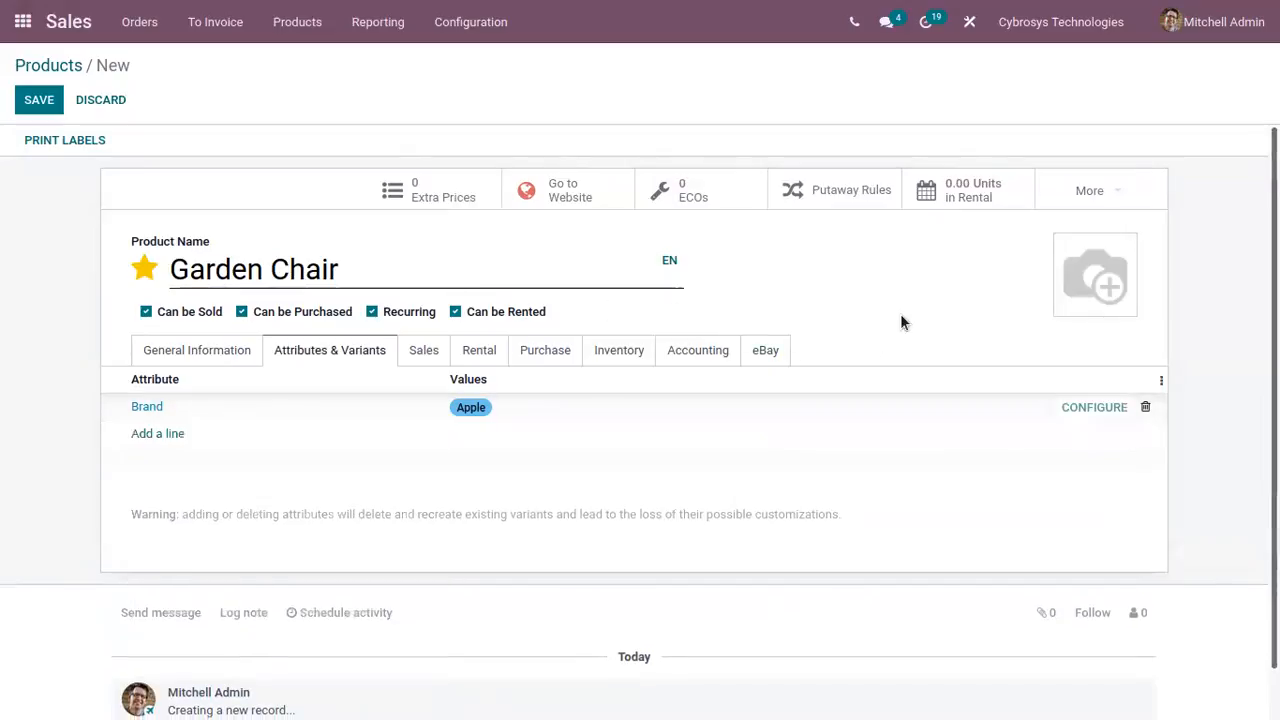
Add Deck Chair as an optional product in the Garden Chair's upsell and cross-sell settings.
left_click(422, 351)
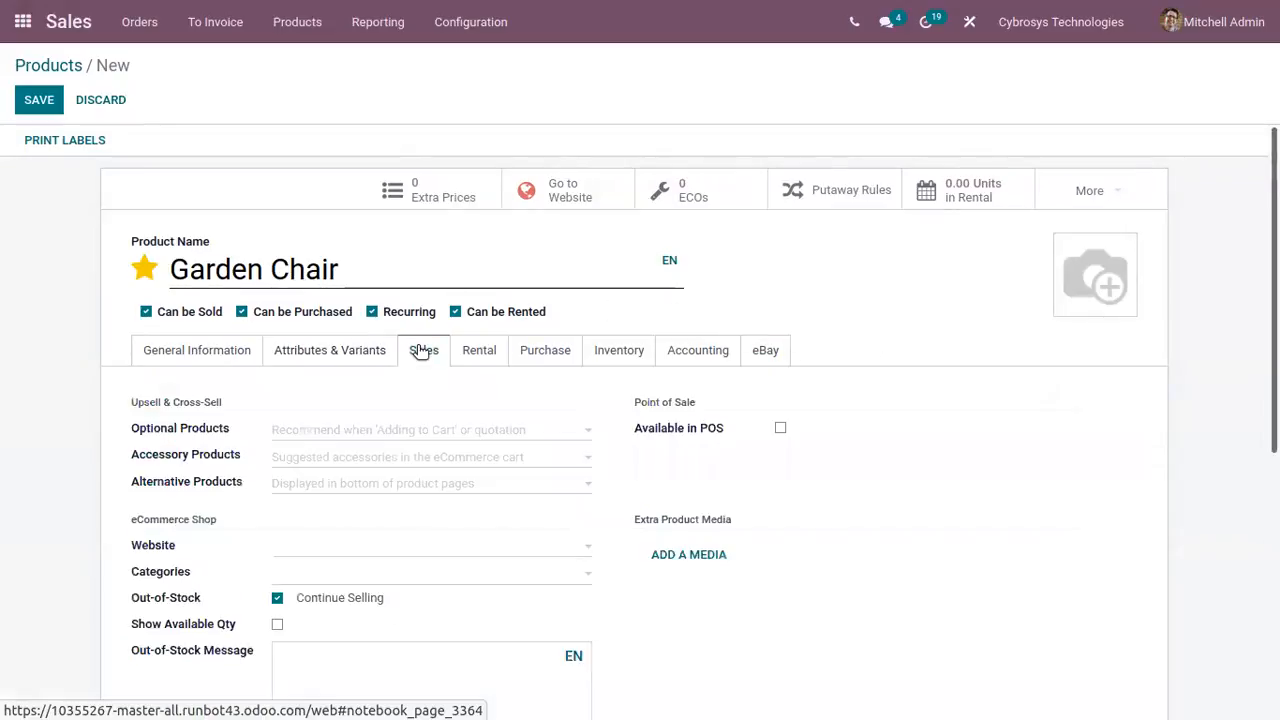
left_click(338, 430)
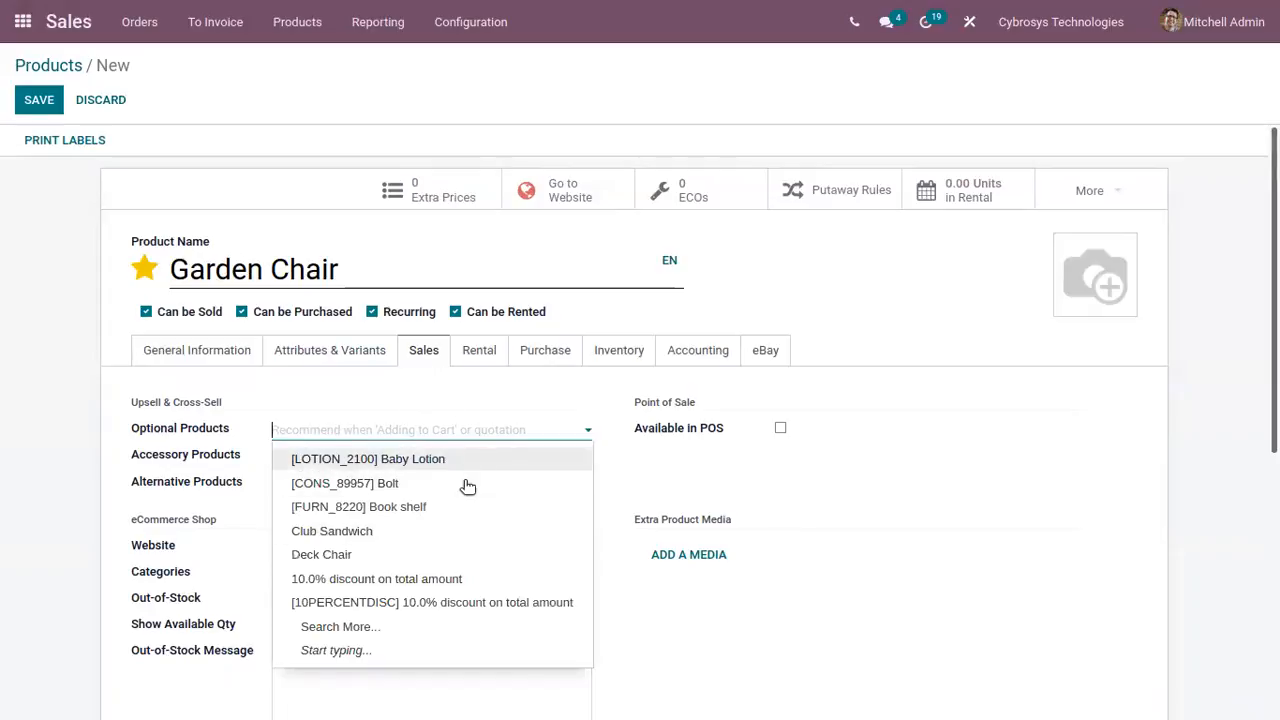
left_click(375, 553)
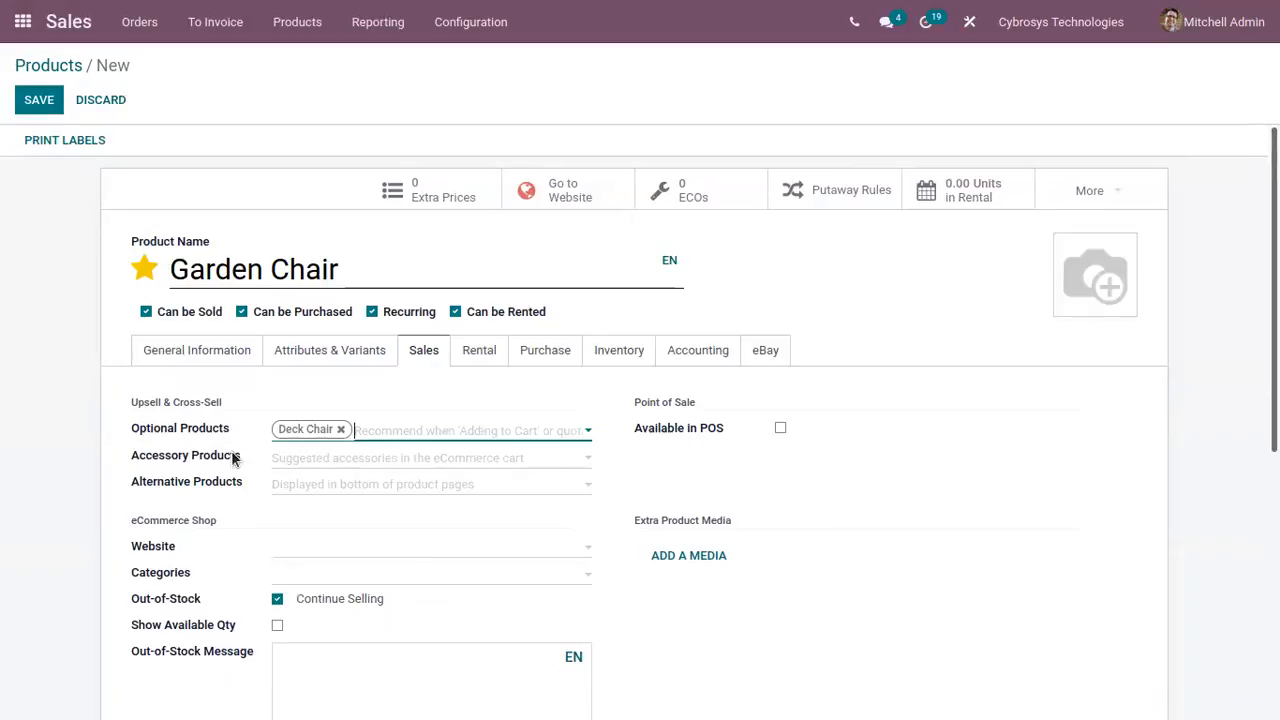
left_click(298, 465)
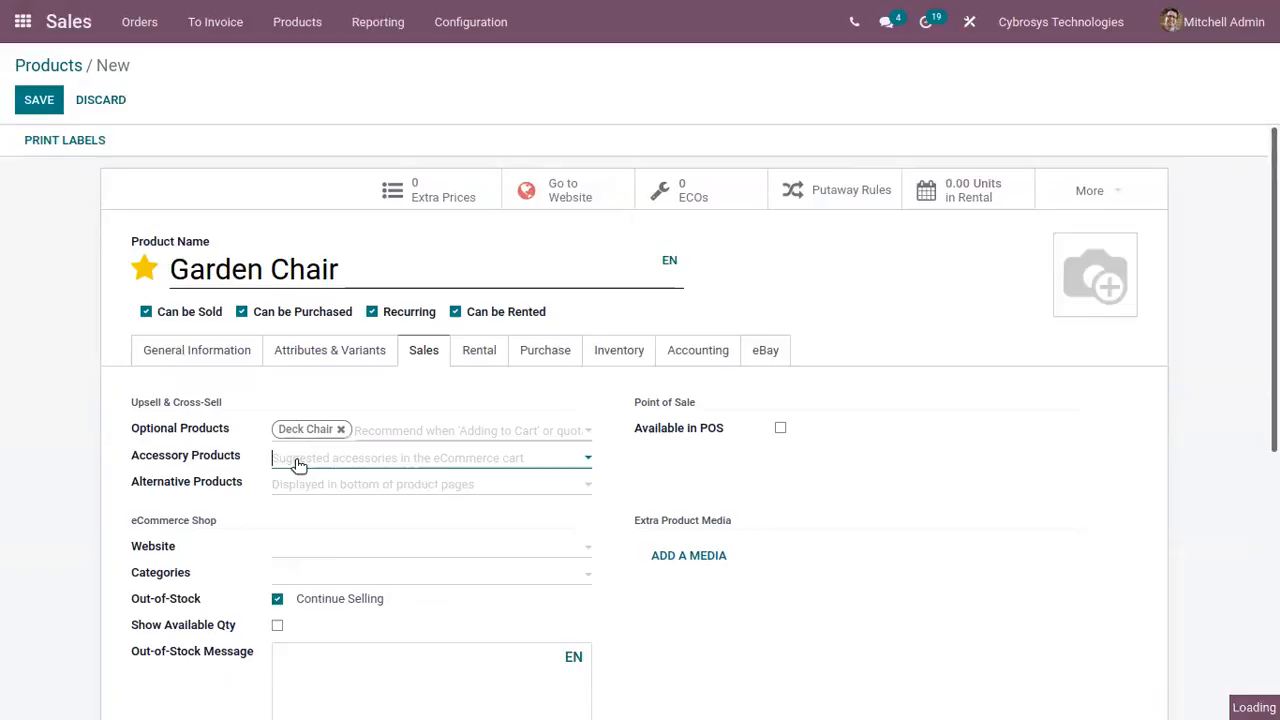
left_click(237, 509)
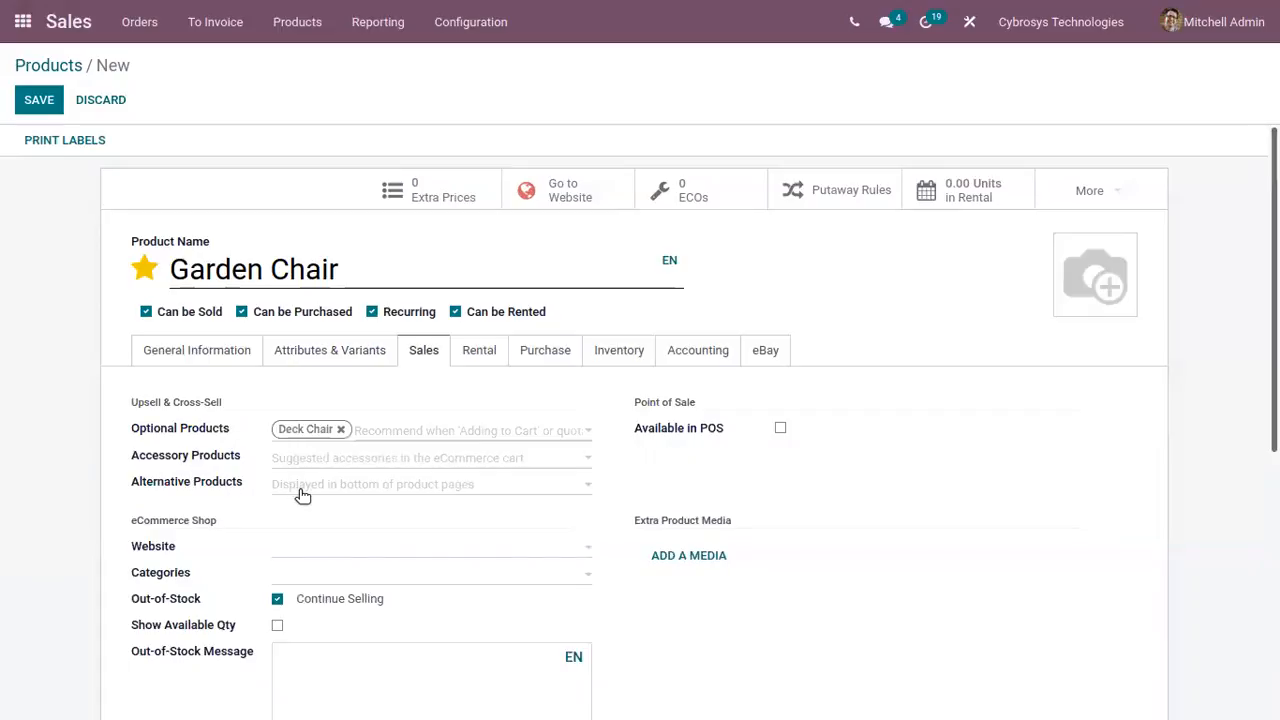
Look up "cha" among the alternative products and add [E-COM06] Folding Chair.
left_click(331, 484)
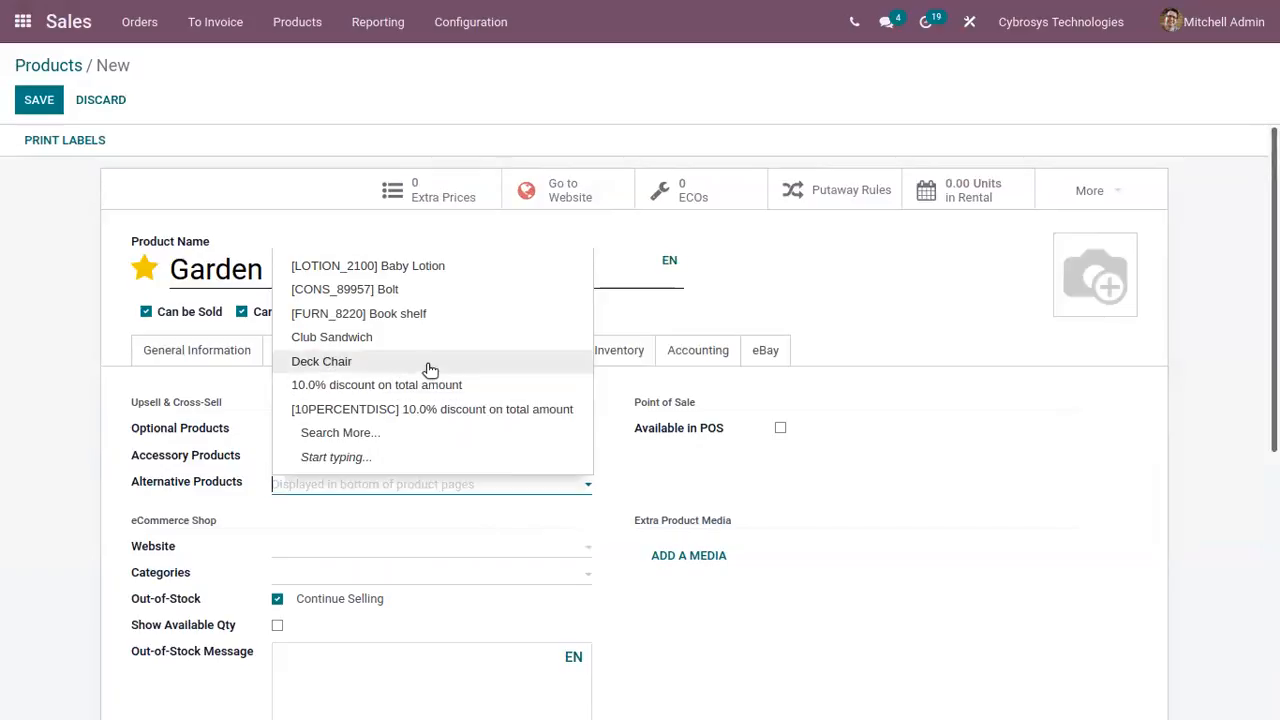
type("cha")
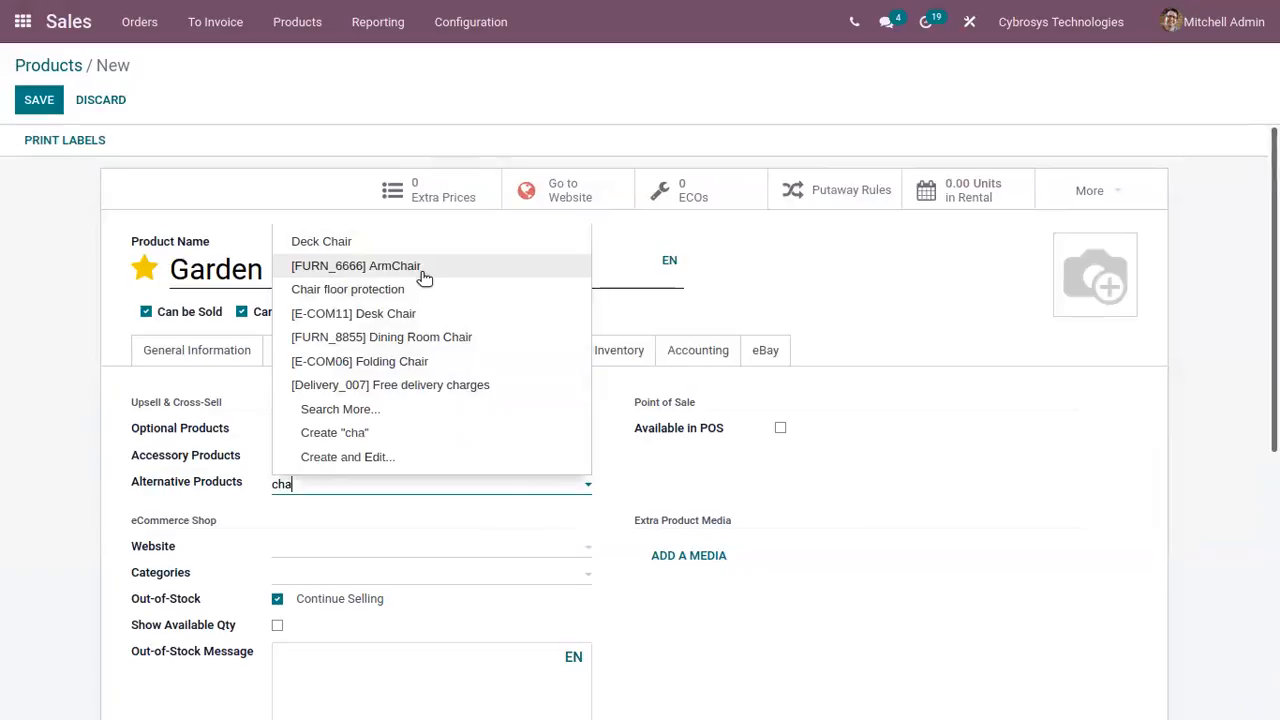
left_click(465, 362)
Set the Garden Chair's eCommerce website to My Website and clear it again.
scroll(456, 368, "down", 1)
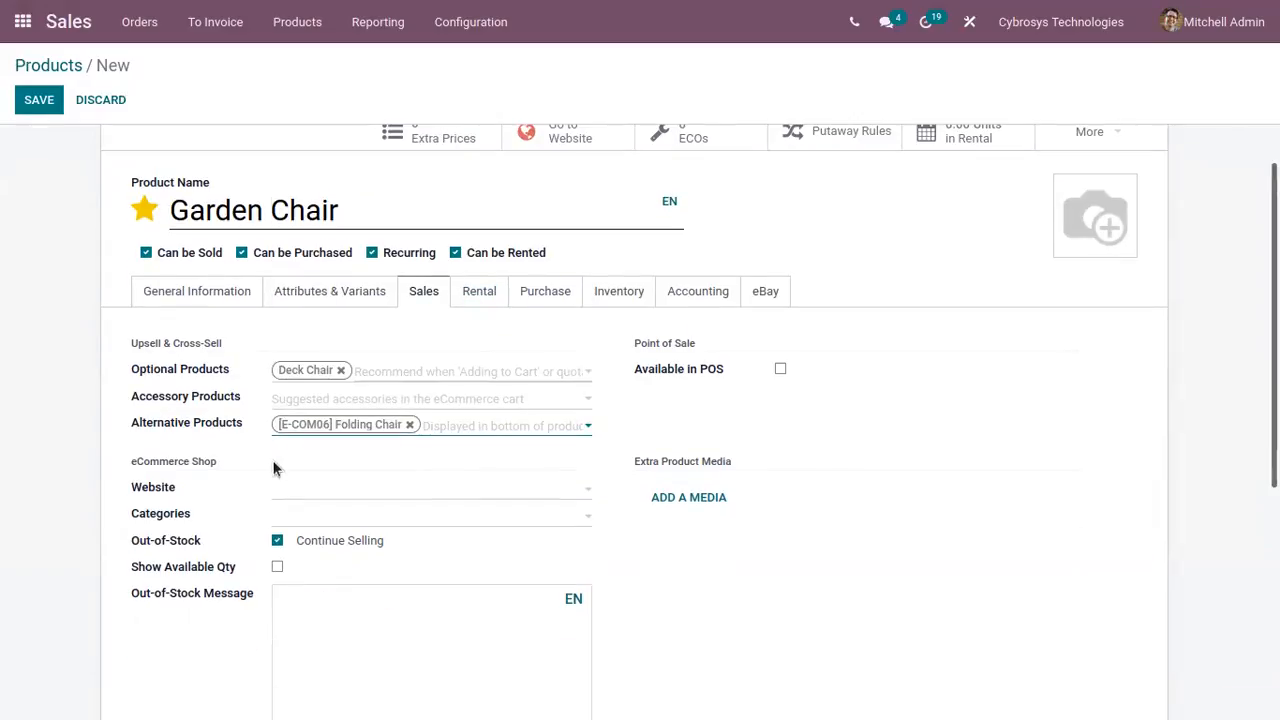
scroll(200, 485, "down", 4)
scroll(200, 455, "up", 3)
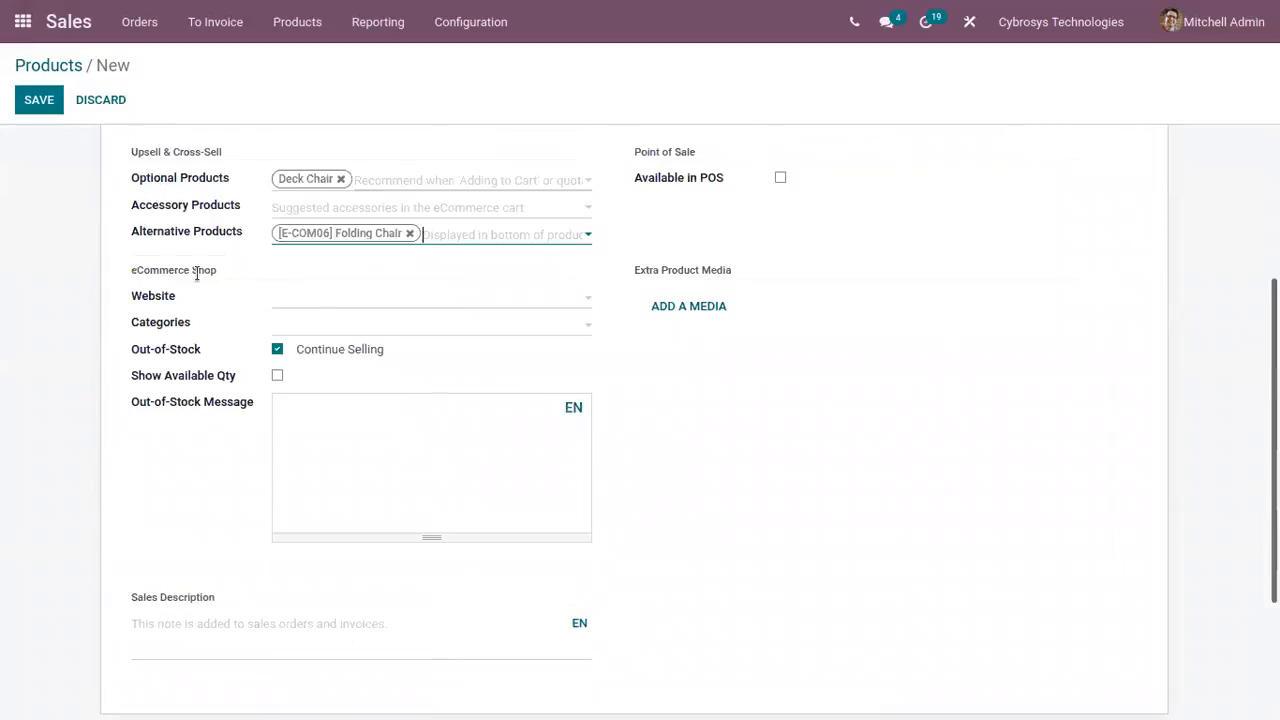
left_click(306, 298)
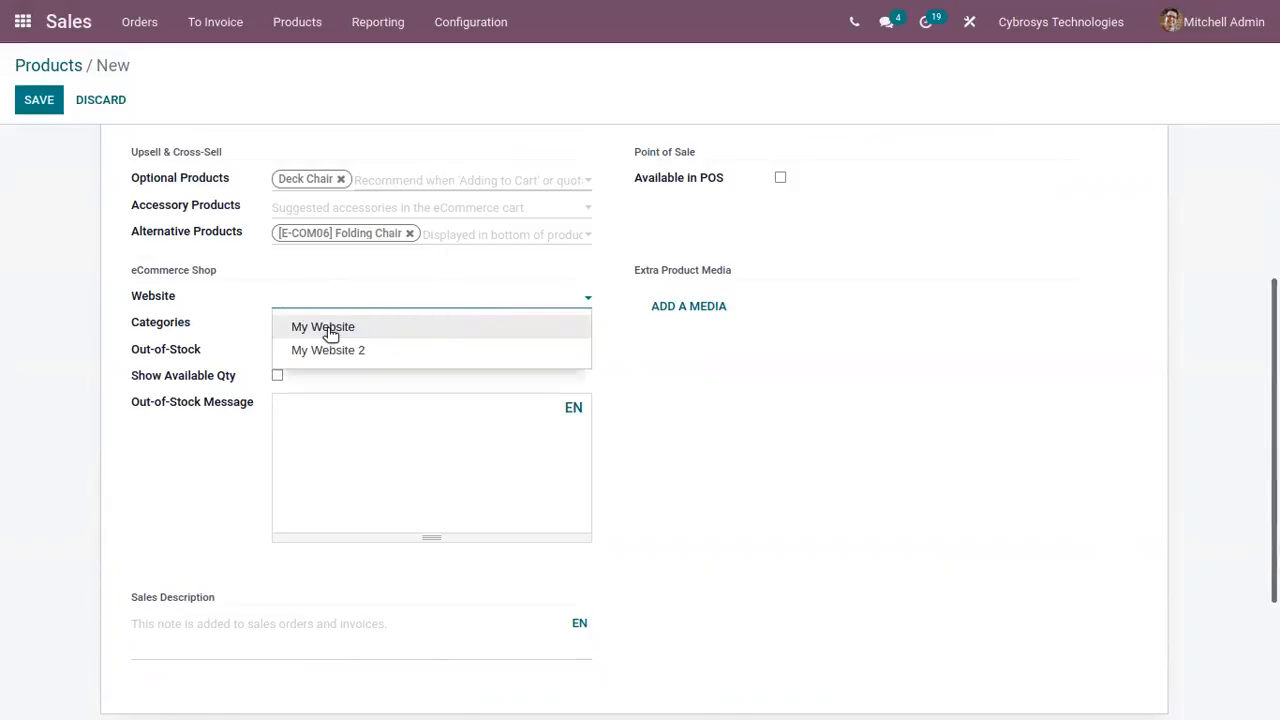
left_click(330, 332)
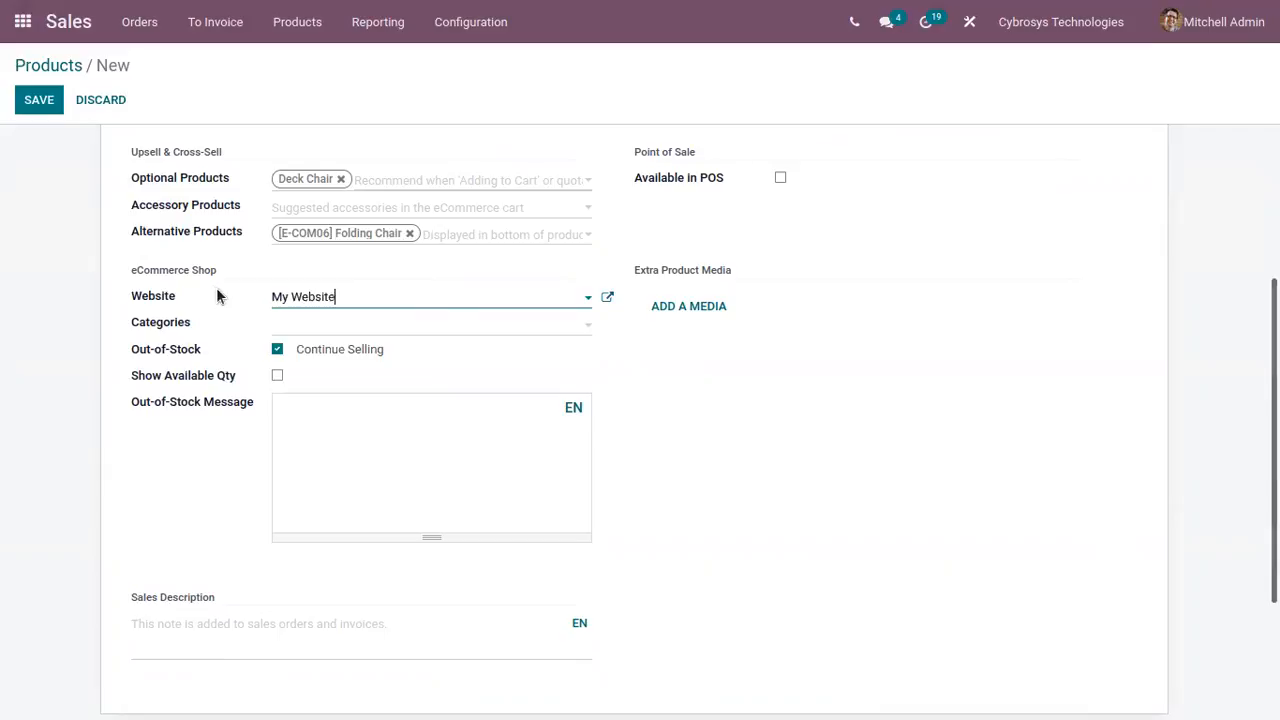
left_click(335, 297)
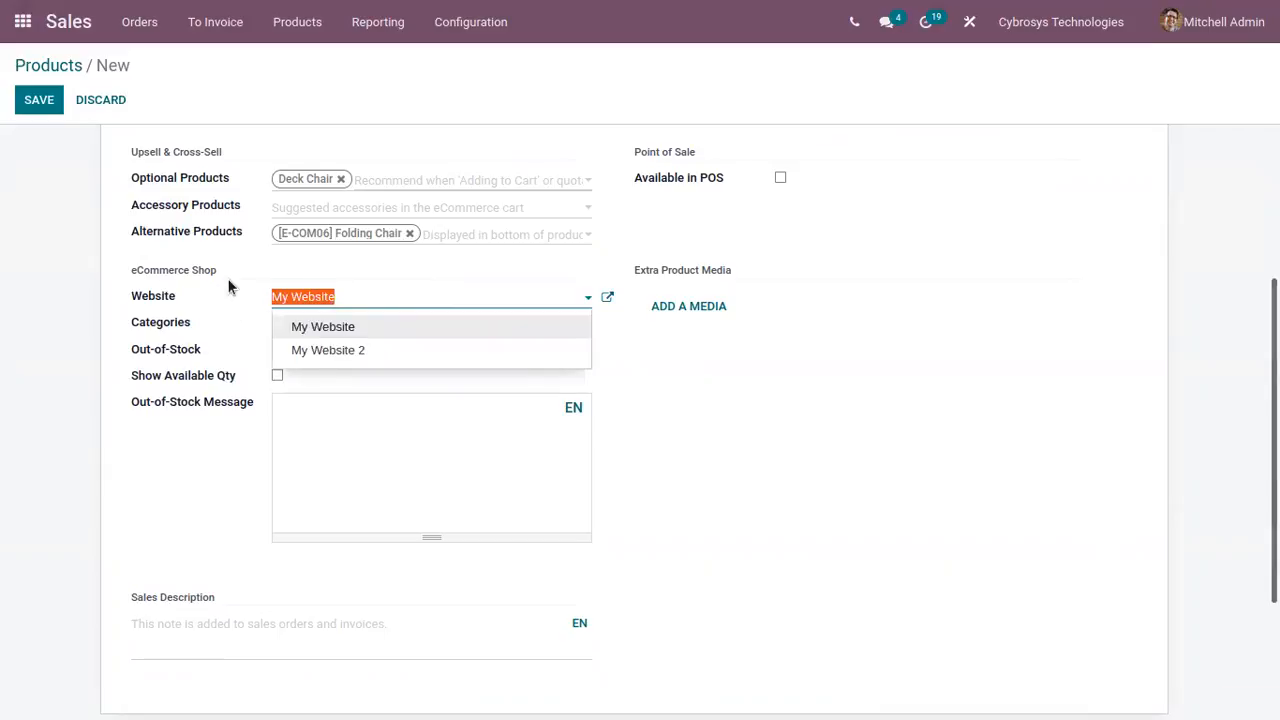
key("BackSpace")
left_click(235, 290)
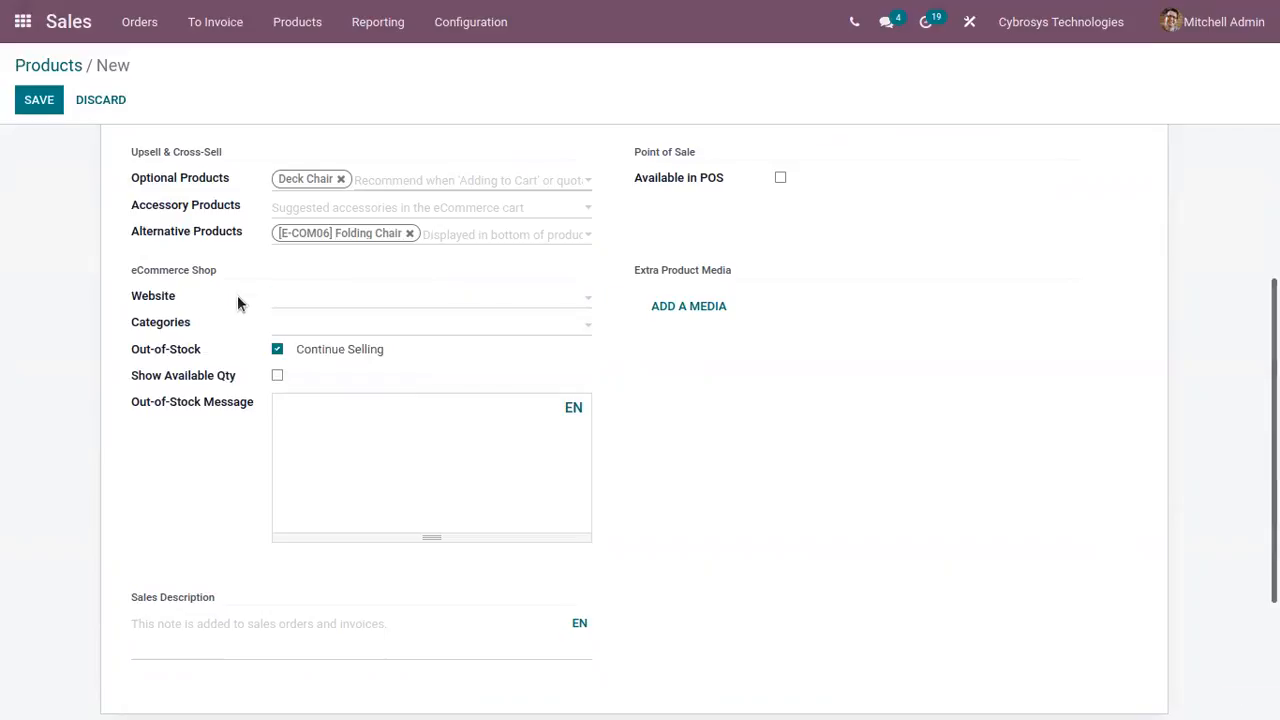
Assign the Garden Chair to the Furnitures / Chairs eCommerce category, leaving out the general Furnitures category.
left_click(319, 320)
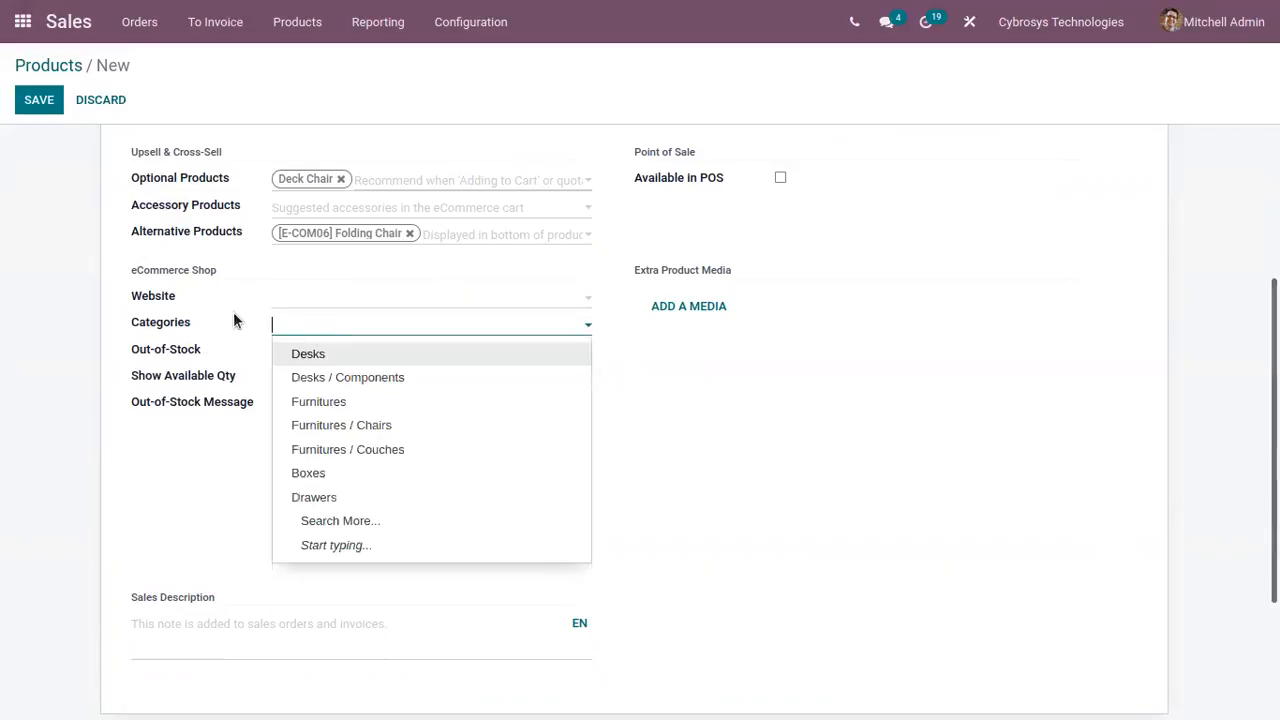
scroll(227, 295, "up", 3)
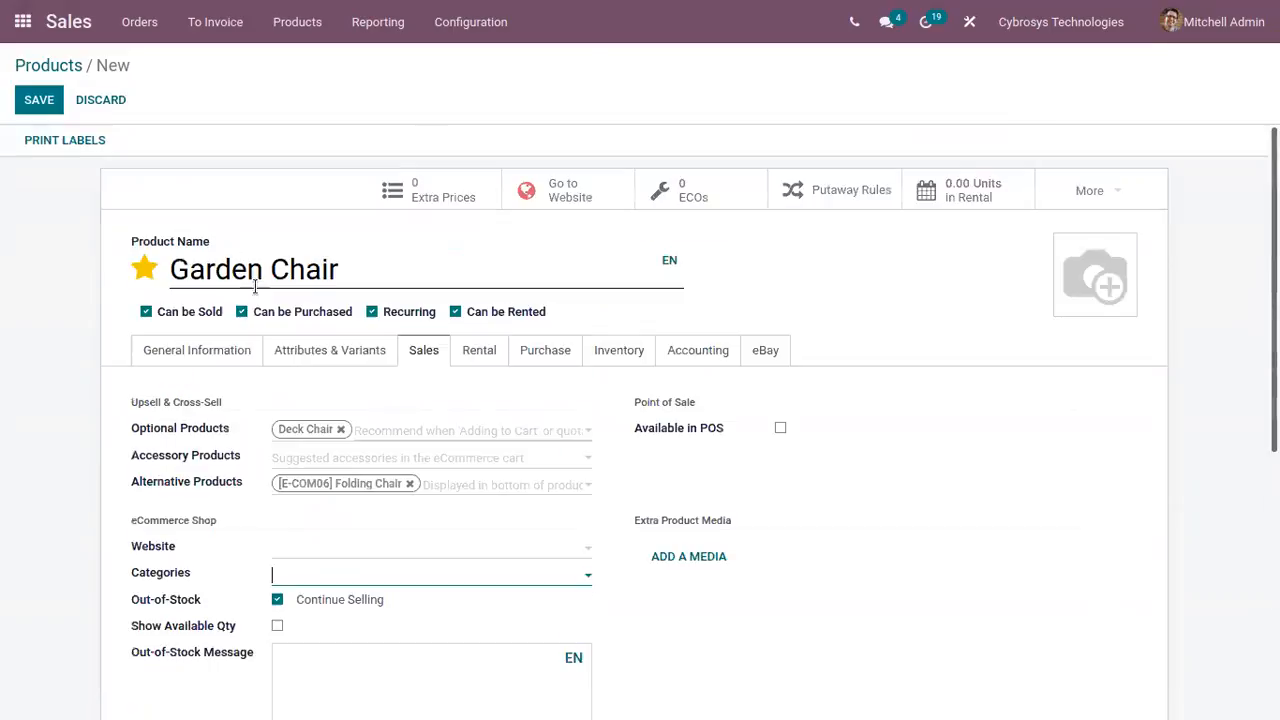
scroll(281, 382, "down", 2)
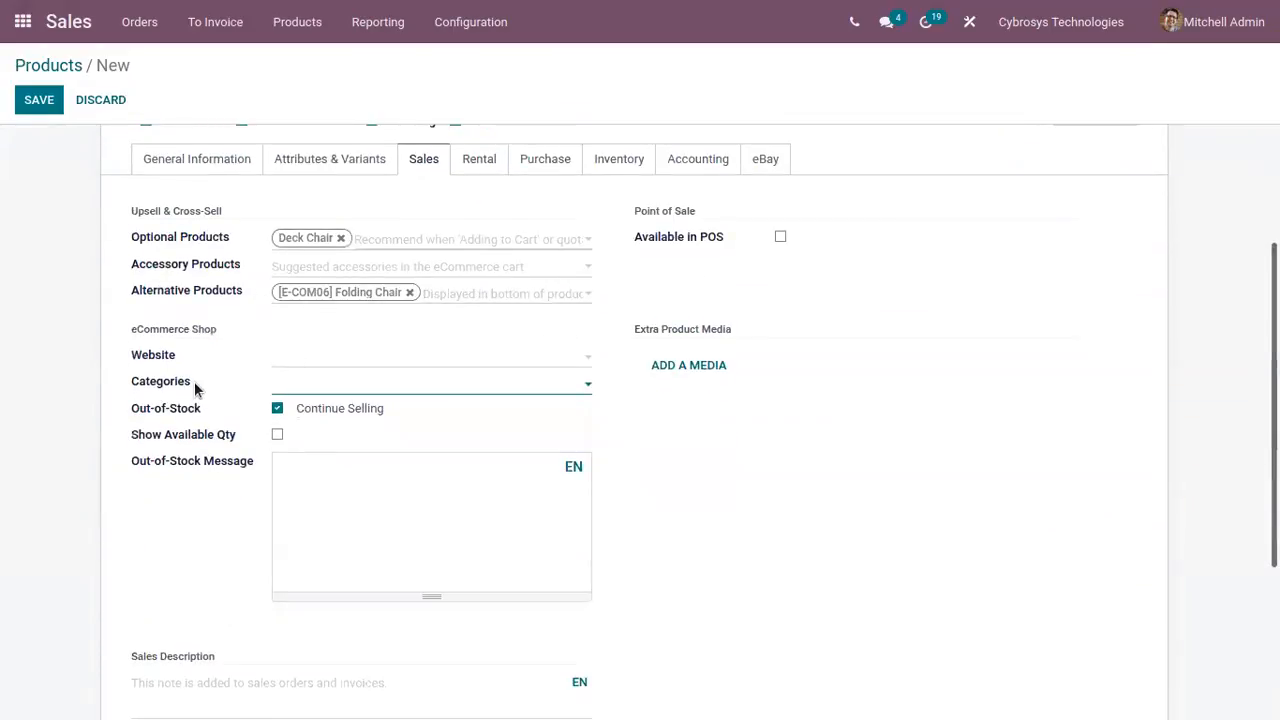
left_click(295, 390)
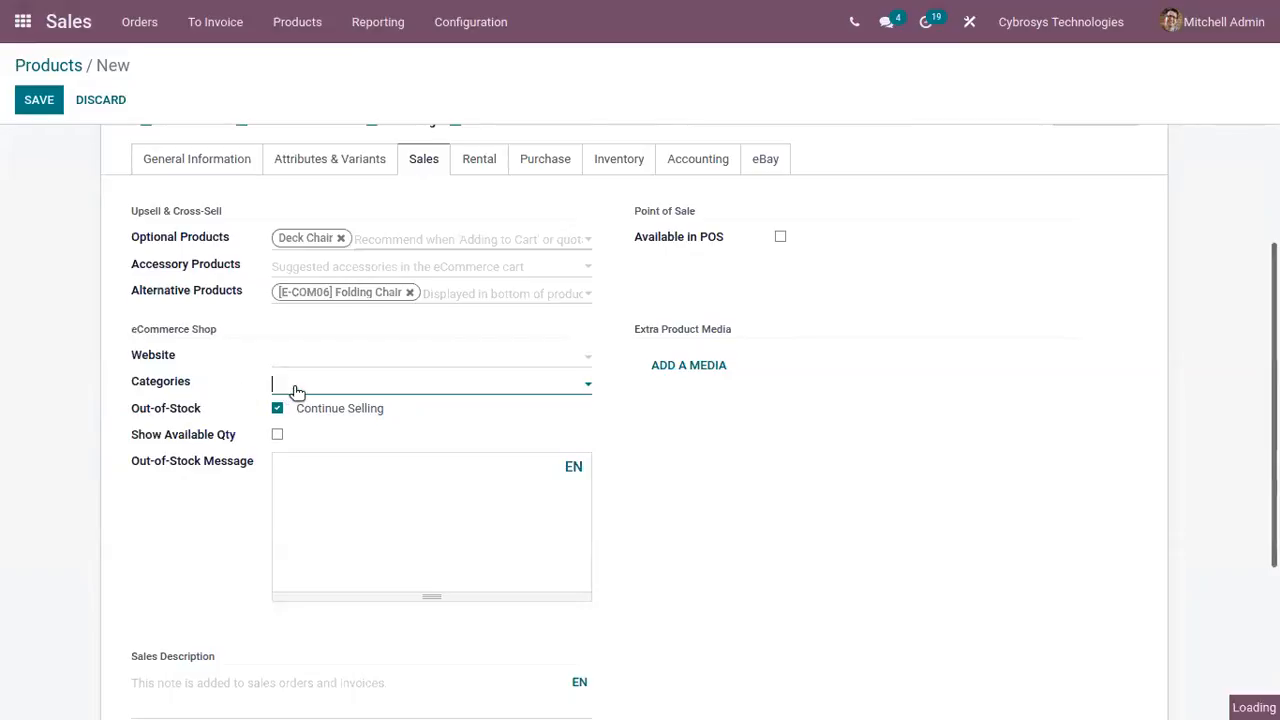
left_click(355, 470)
left_click(372, 393)
left_click(440, 462)
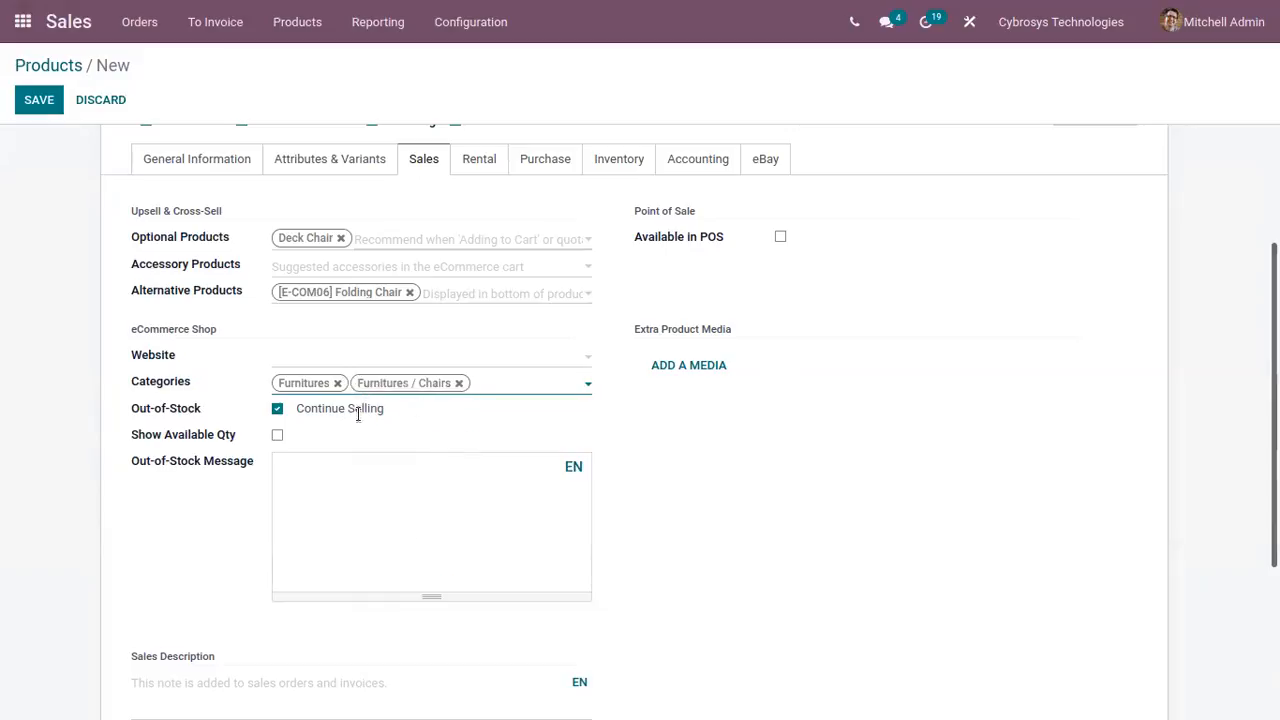
left_click(339, 384)
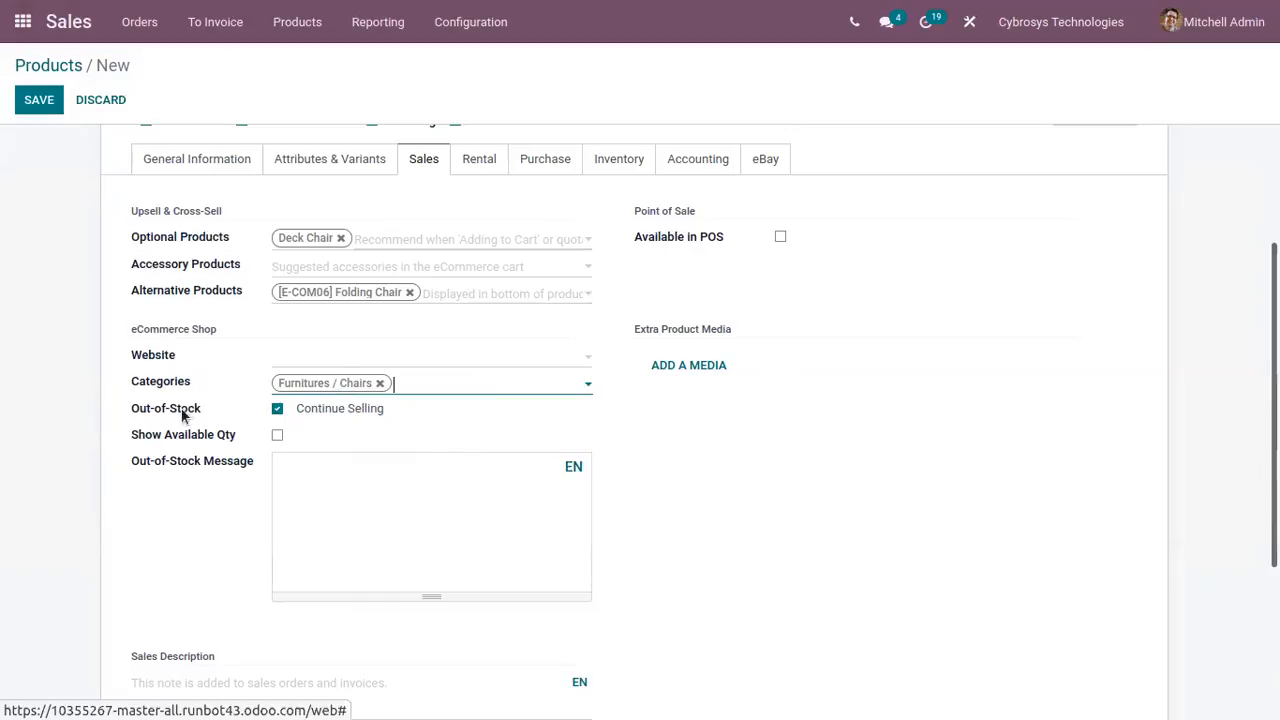
Disable continued selling when out of stock and show the available quantity only if below 5 units.
scroll(280, 430, "up", 1)
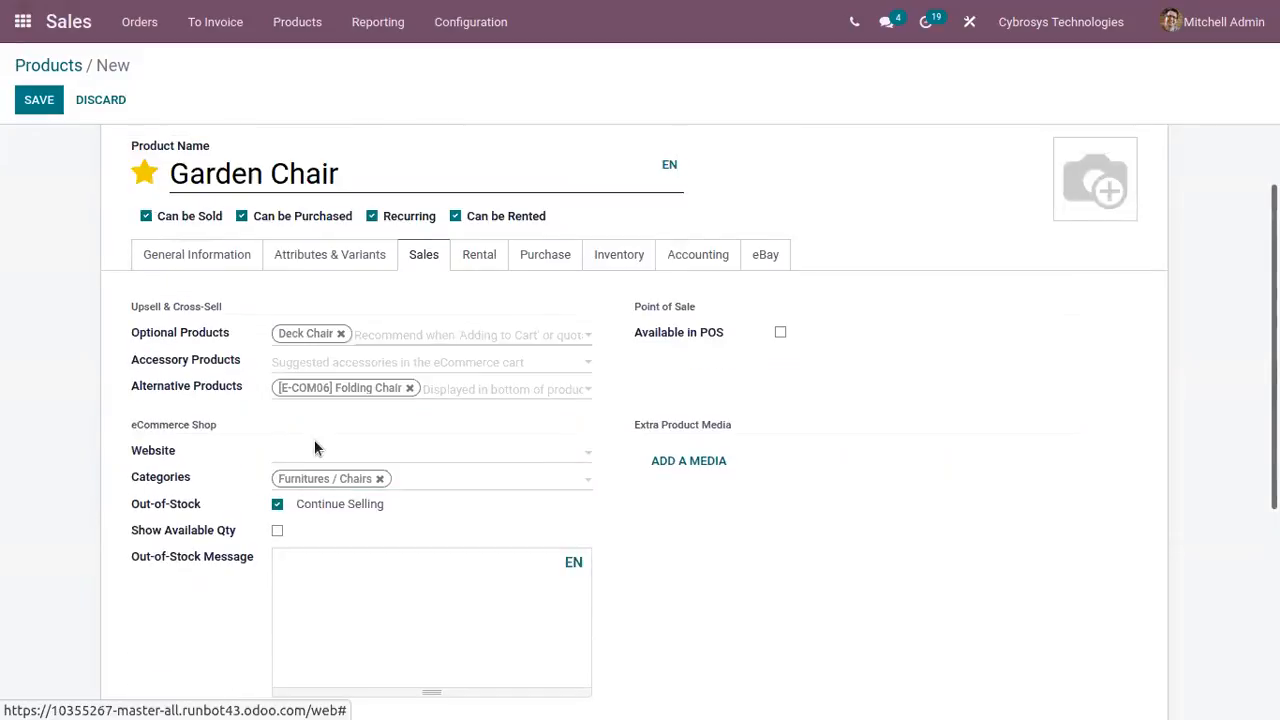
left_click(277, 505)
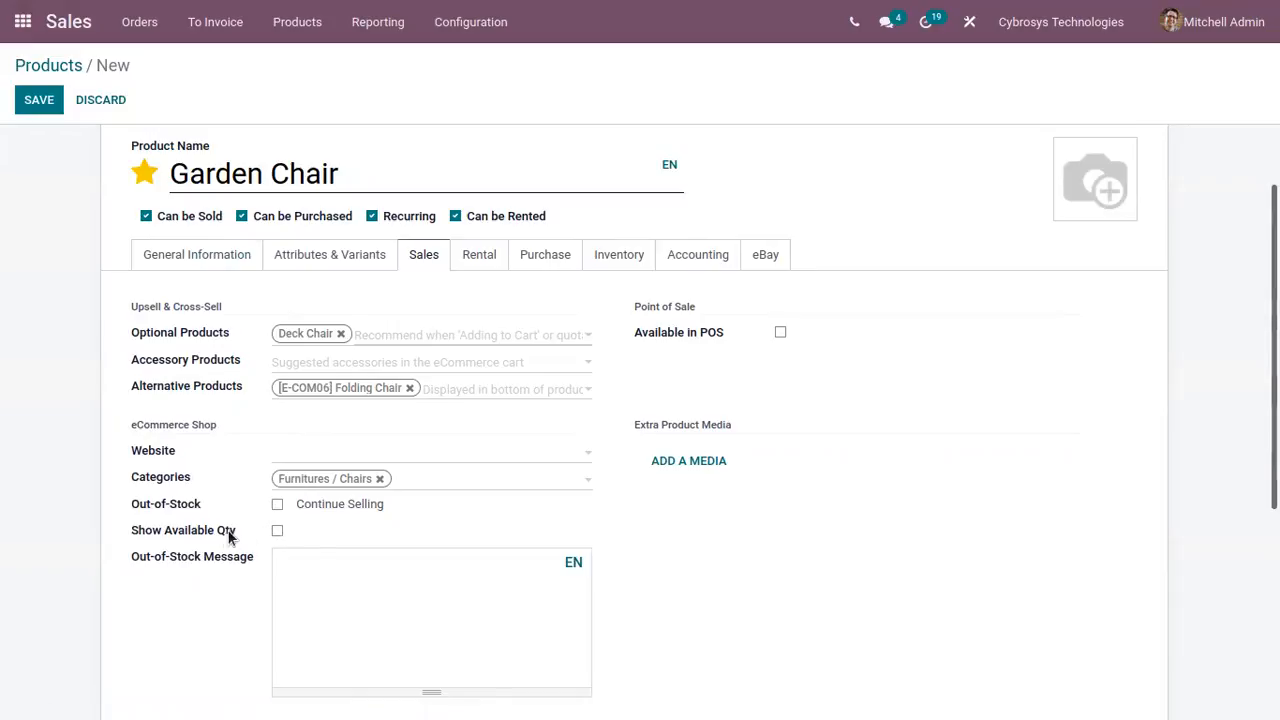
scroll(225, 525, "down", 2)
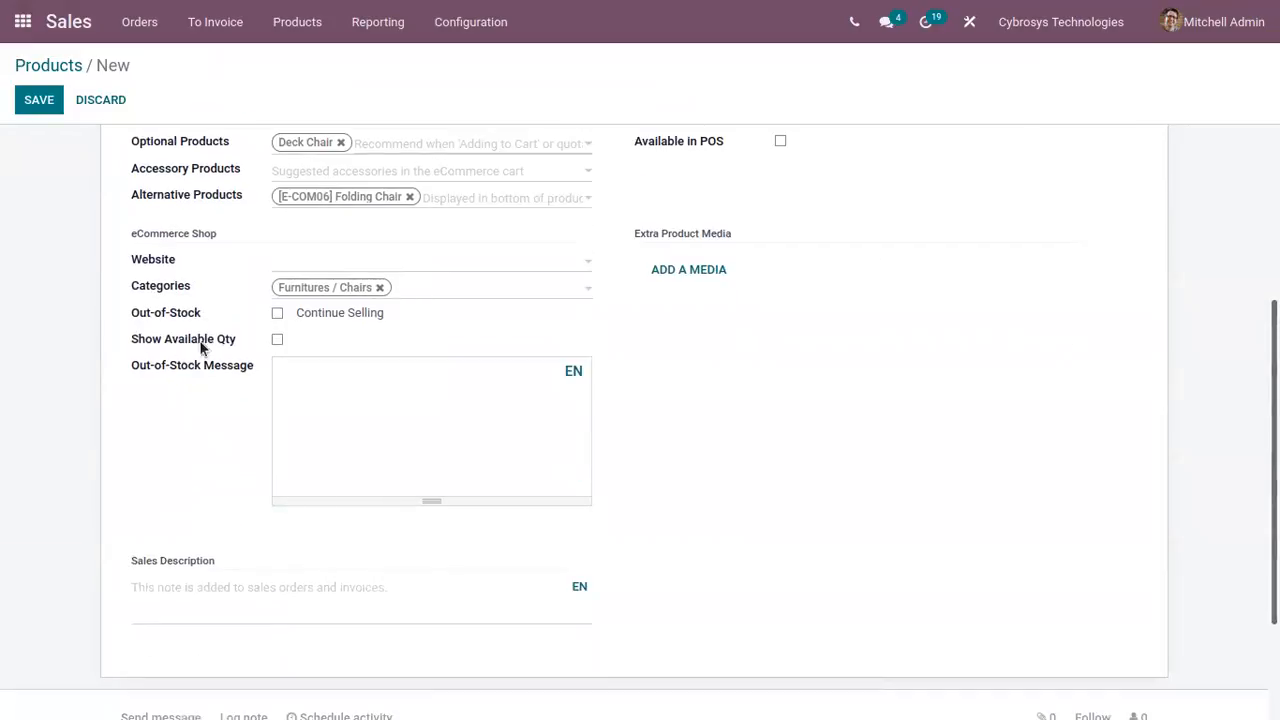
left_click(277, 342)
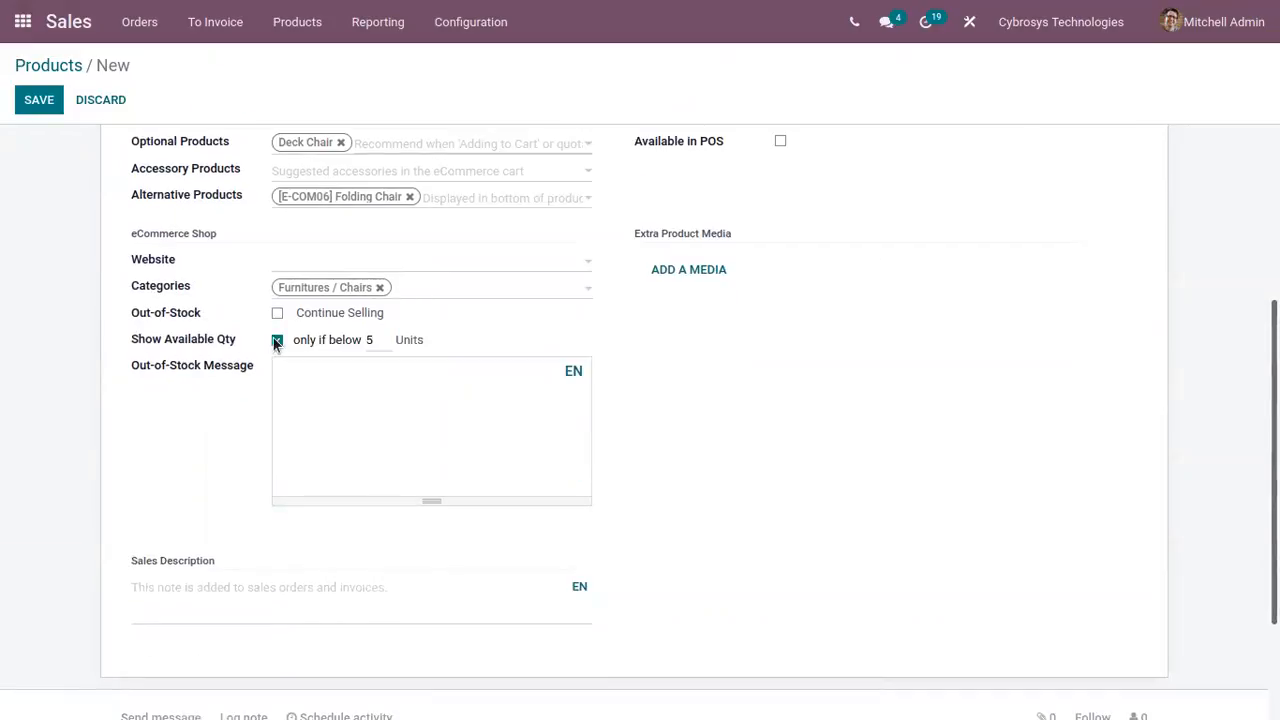
double_click(371, 342)
left_click(517, 333)
left_click(294, 376)
Make the Garden Chair available in the point of sale under the Chairs category.
scroll(703, 341, "down", 1)
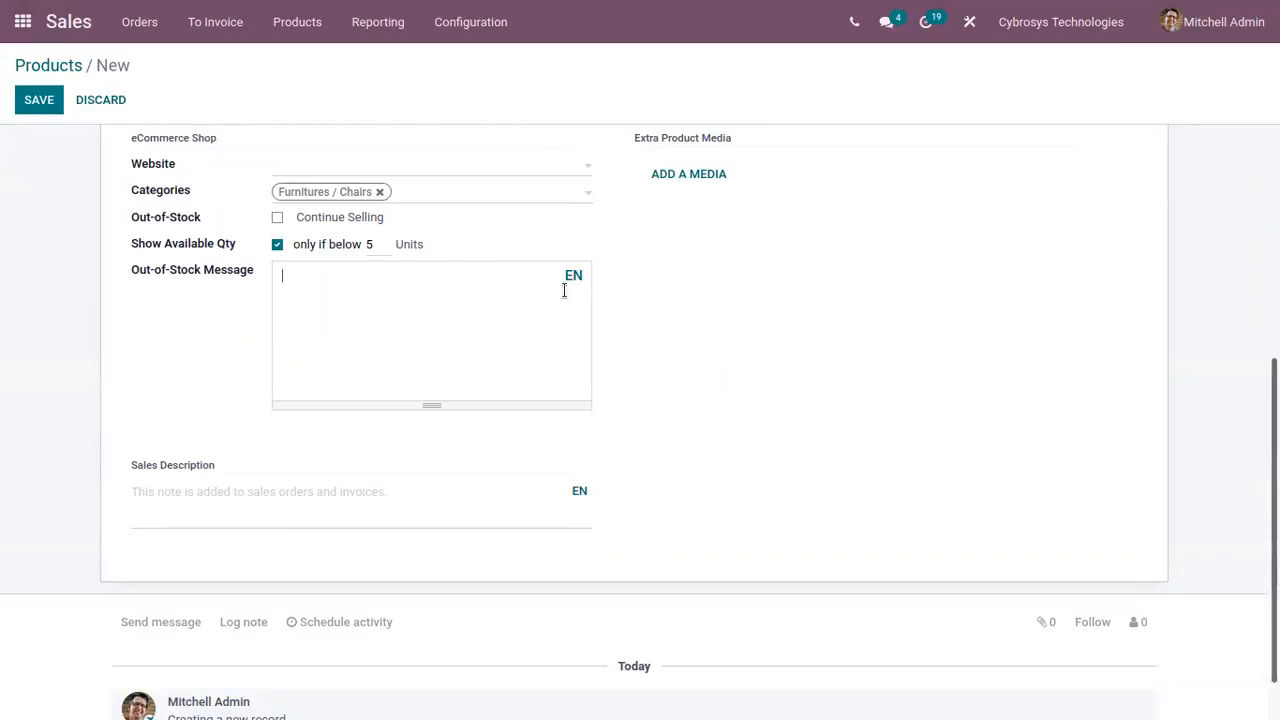
scroll(206, 578, "up", 1)
scroll(640, 412, "up", 2)
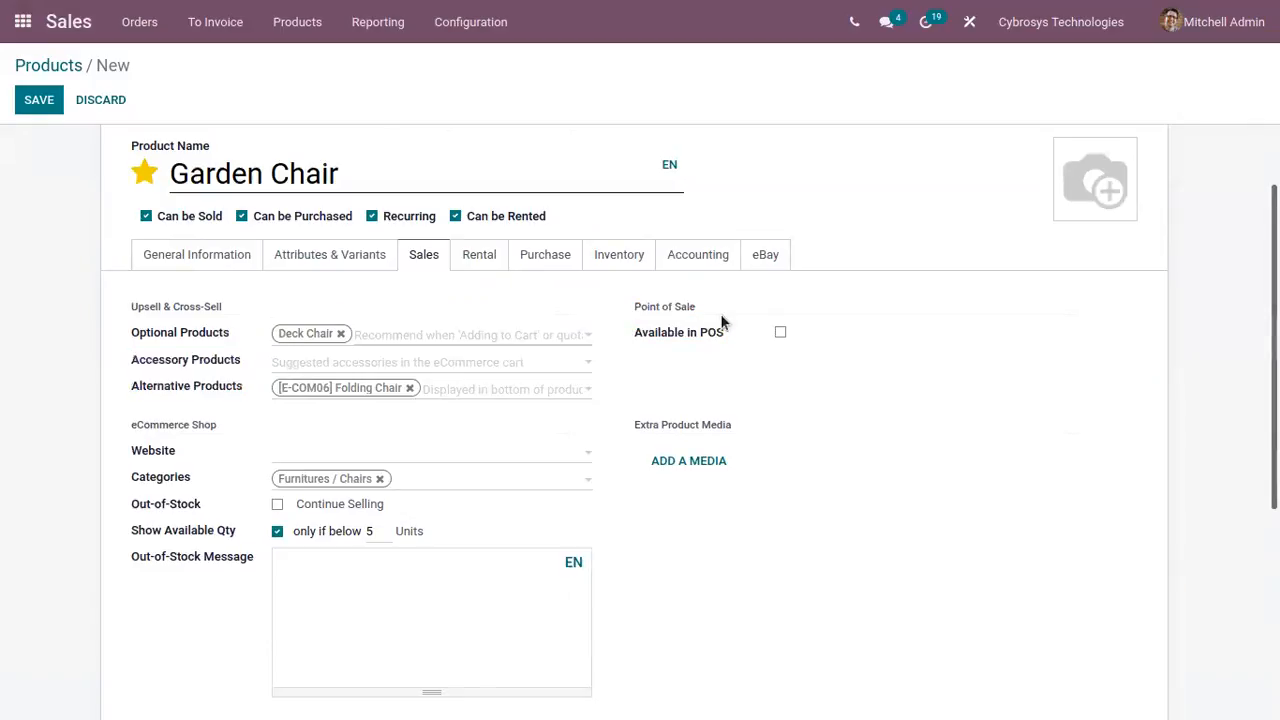
left_click(779, 332)
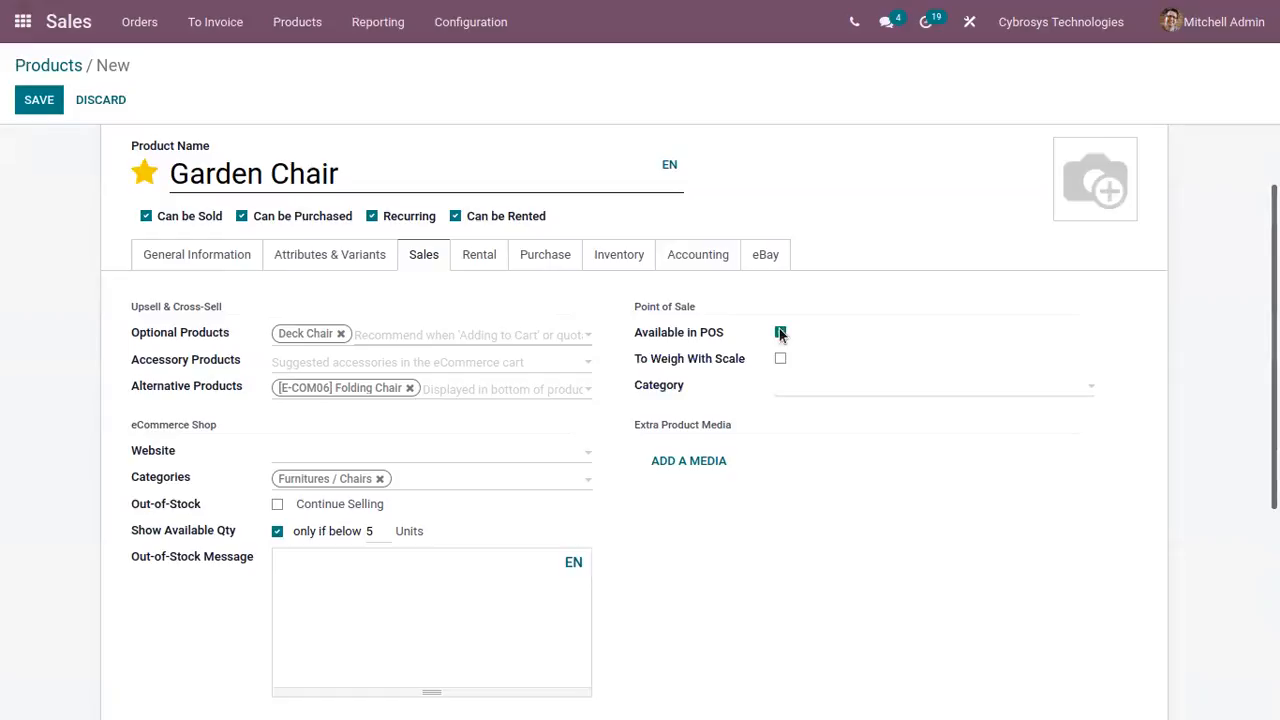
left_click(779, 388)
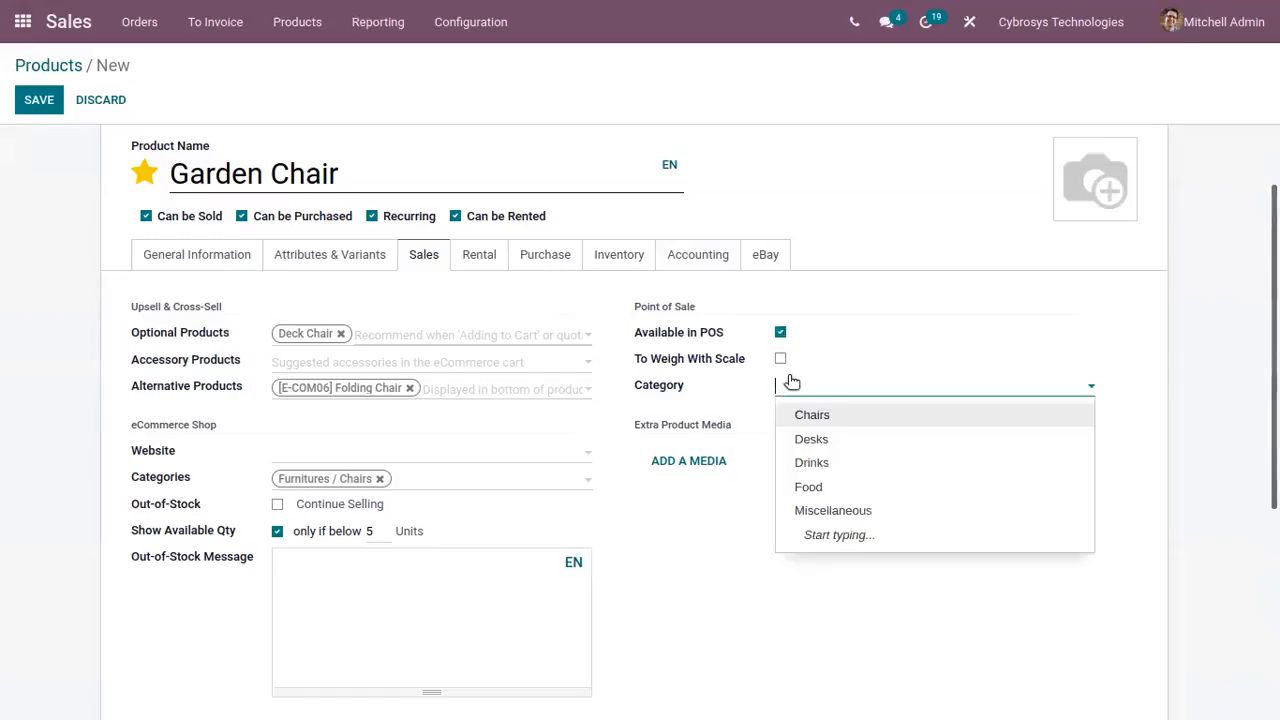
left_click(840, 415)
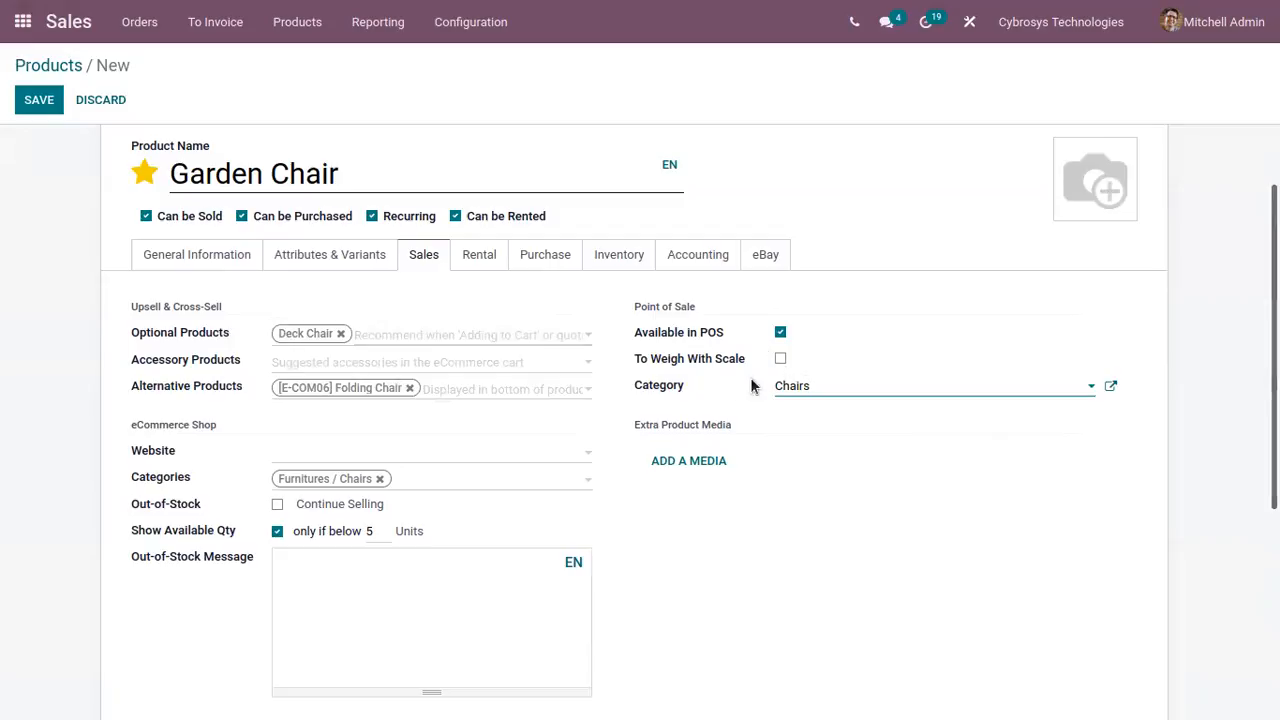
Look over the Garden Chair's extra product media form and its Sales Description field without entering anything.
scroll(705, 380, "down", 1)
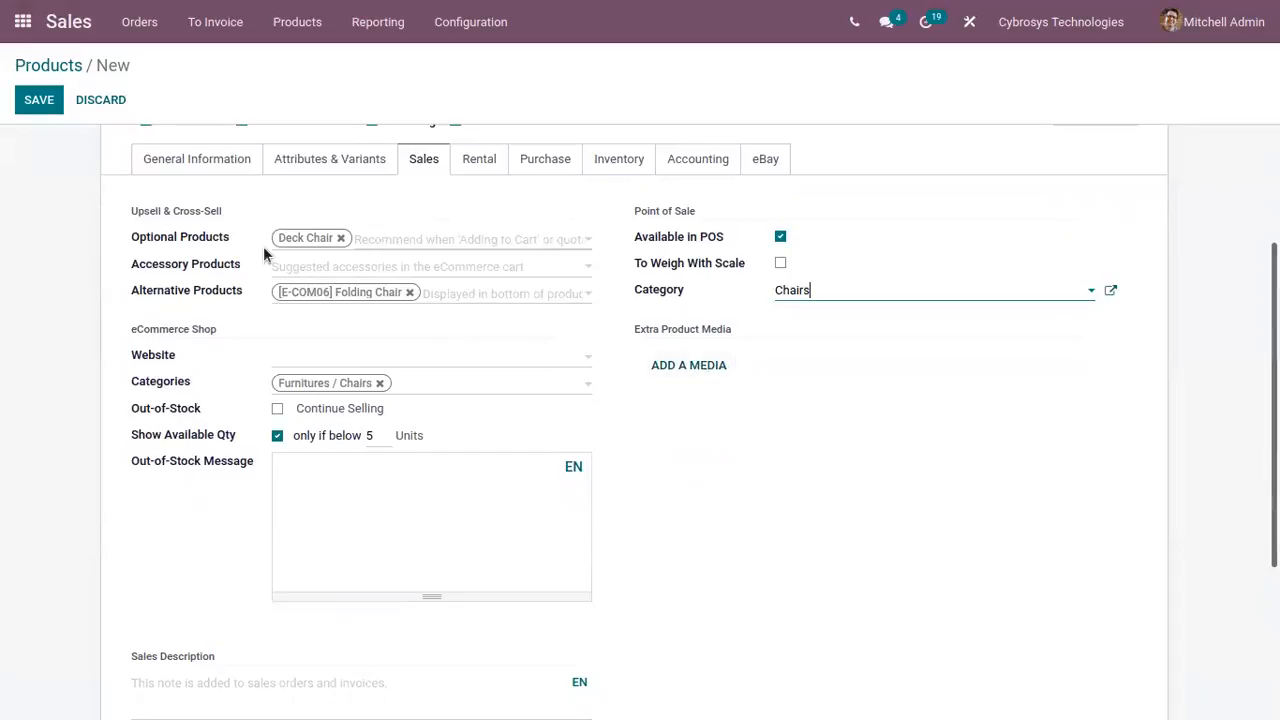
left_click(697, 370)
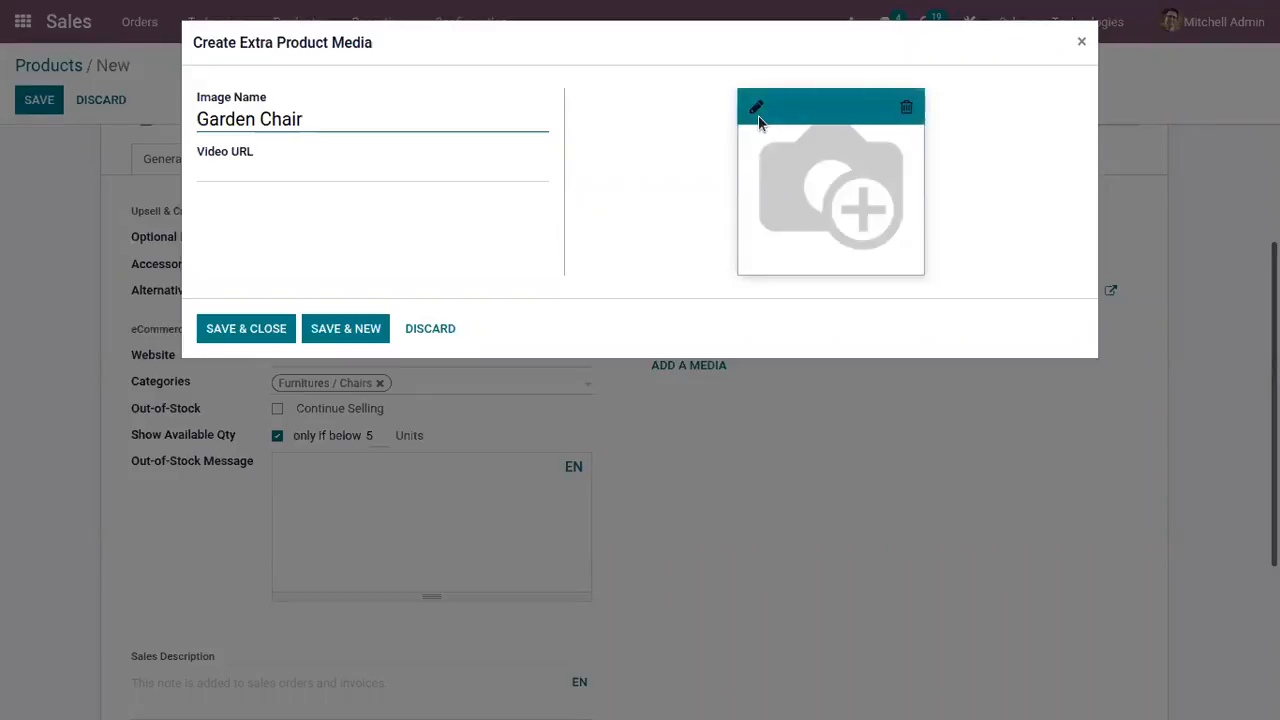
left_click(1081, 42)
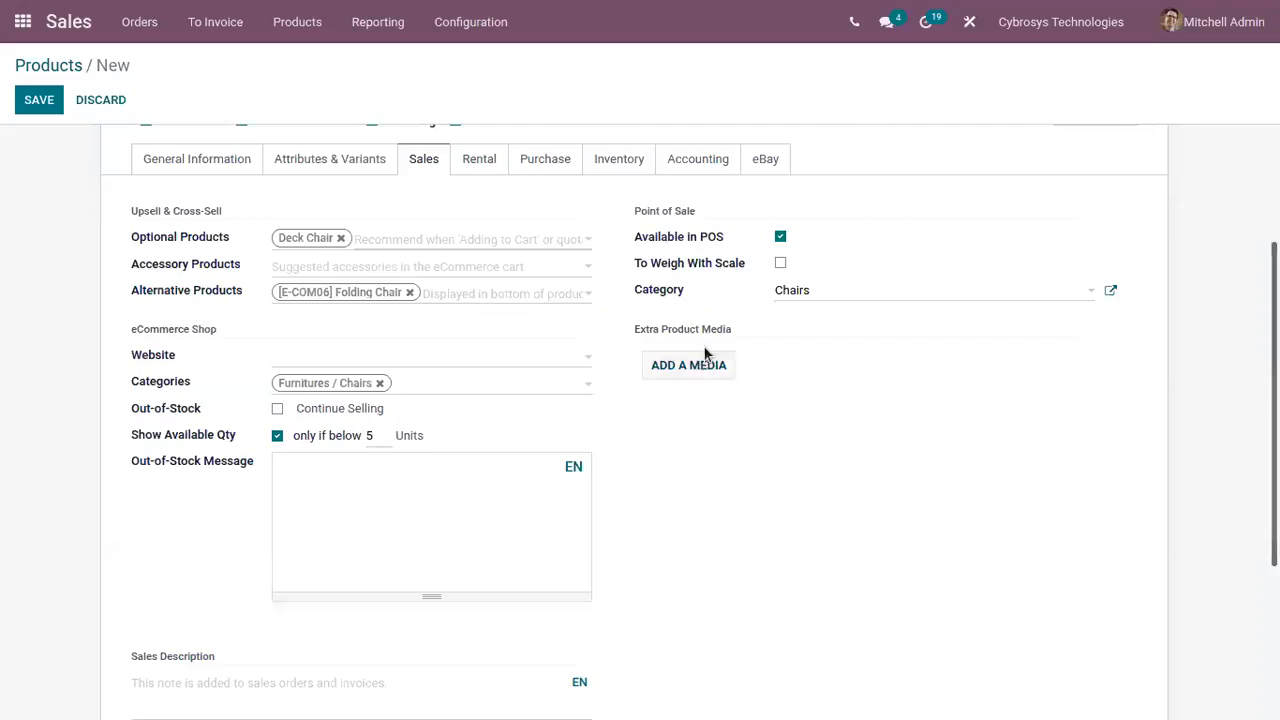
scroll(705, 352, "up", 3)
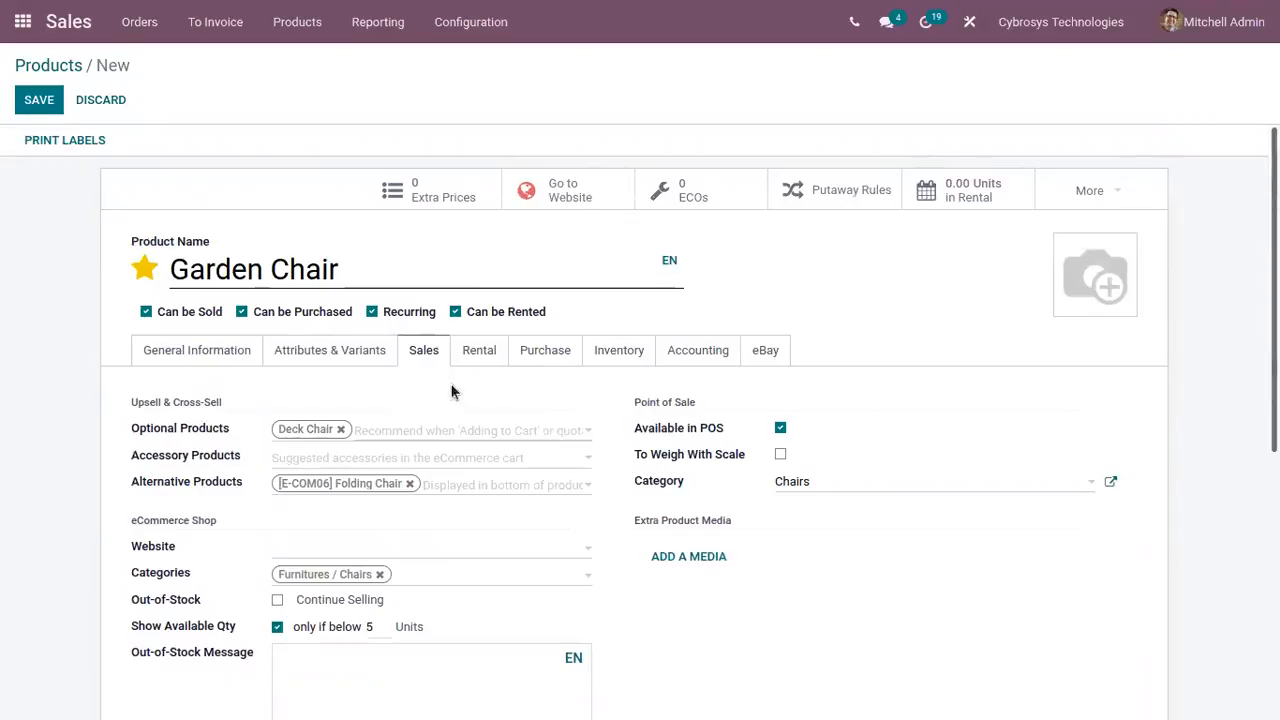
scroll(360, 378, "down", 4)
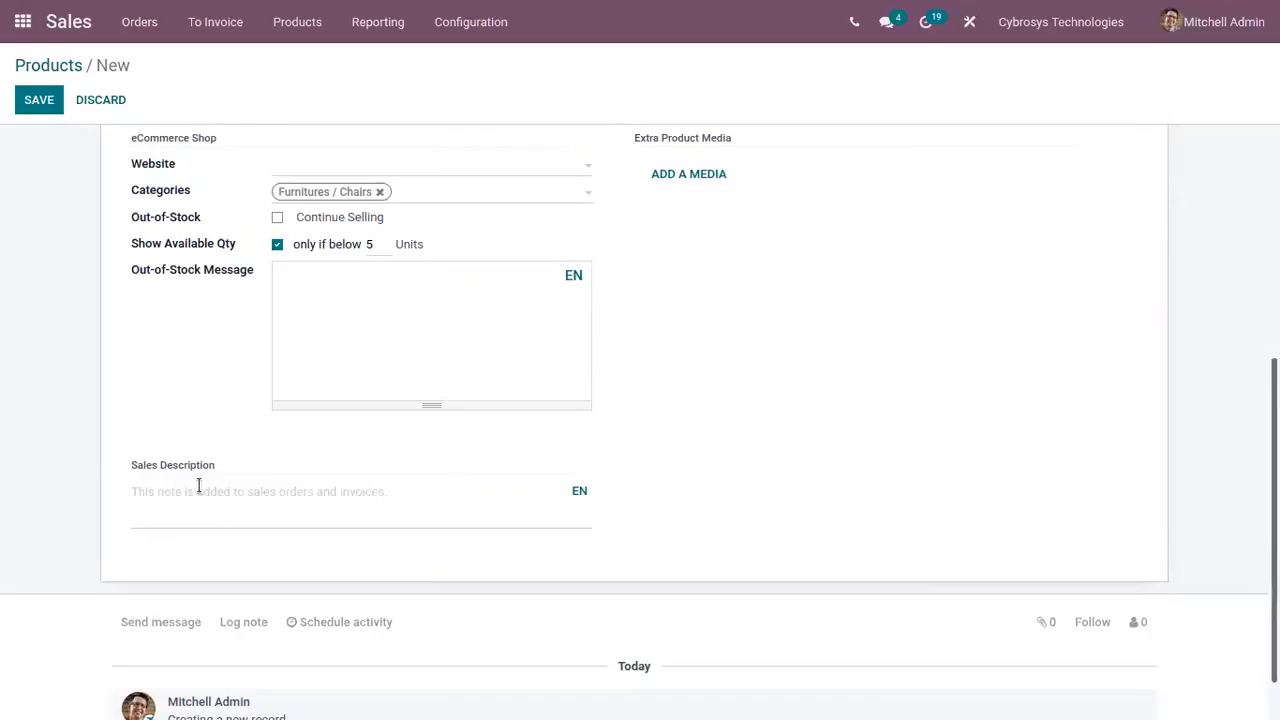
scroll(199, 486, "down", 1)
left_click(226, 438)
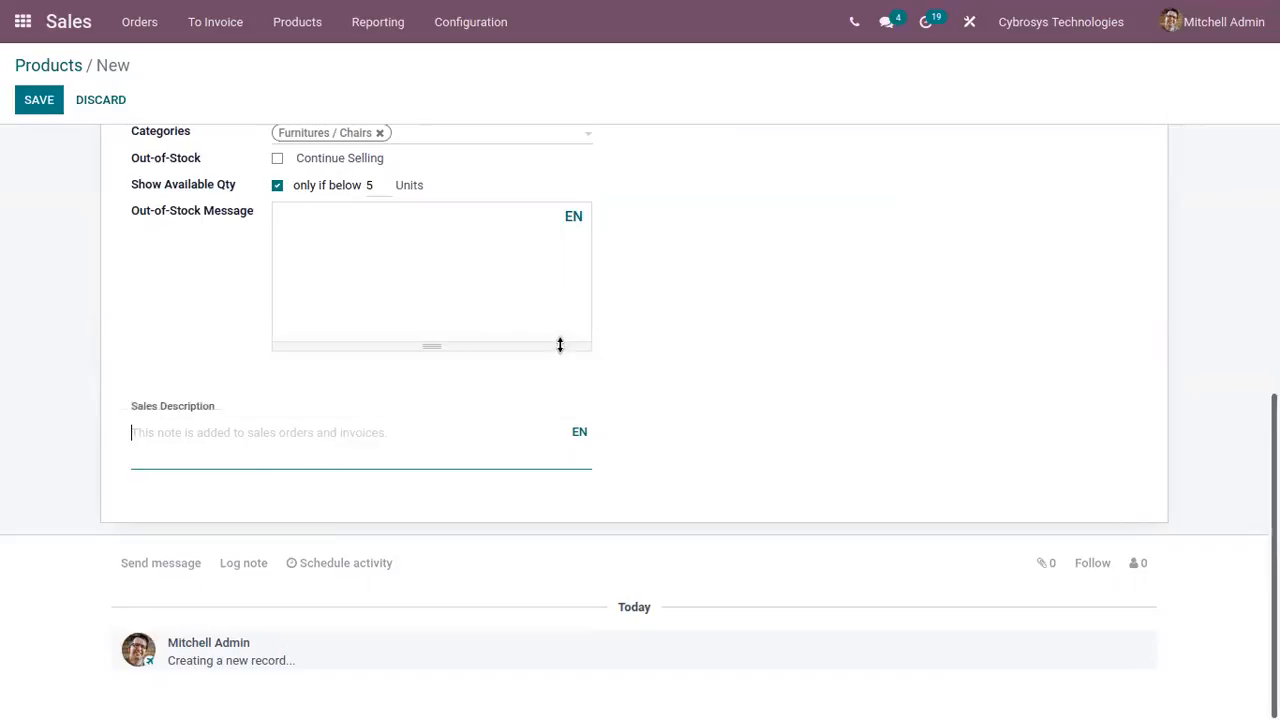
scroll(715, 347, "up", 3)
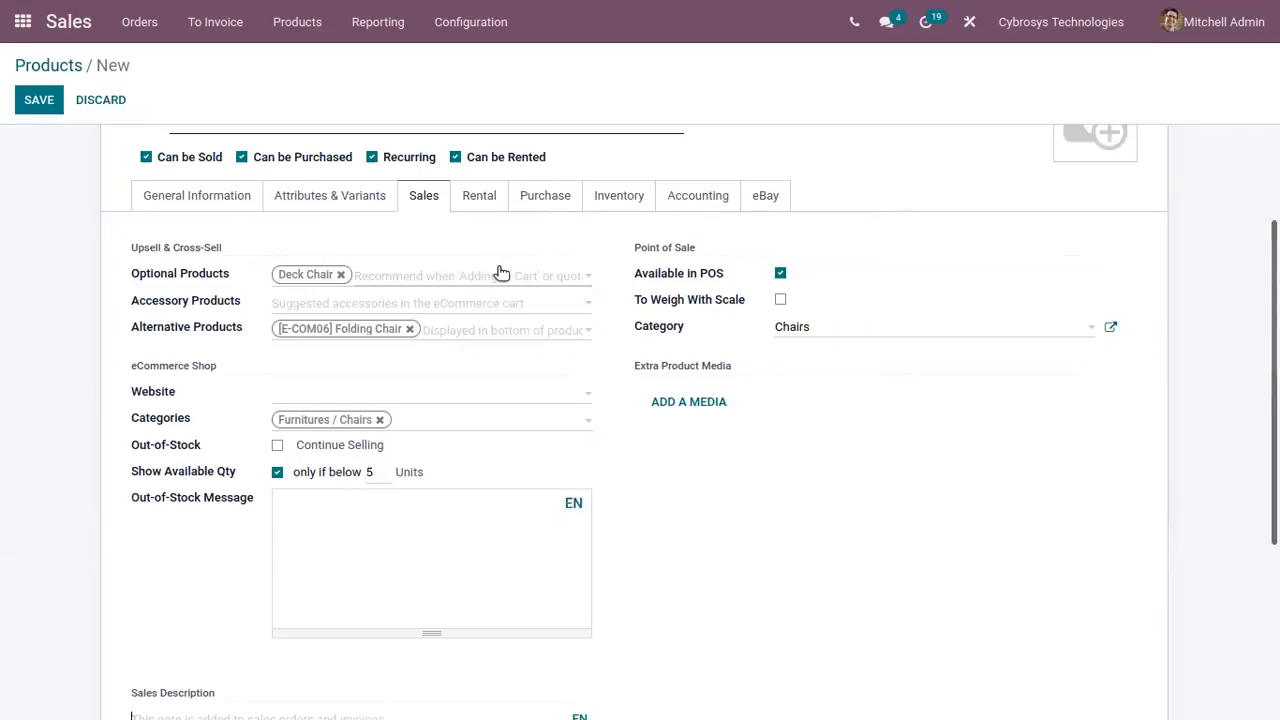
Add a rental price of $100 for 1 day using the Public Pricelist (USD).
left_click(479, 197)
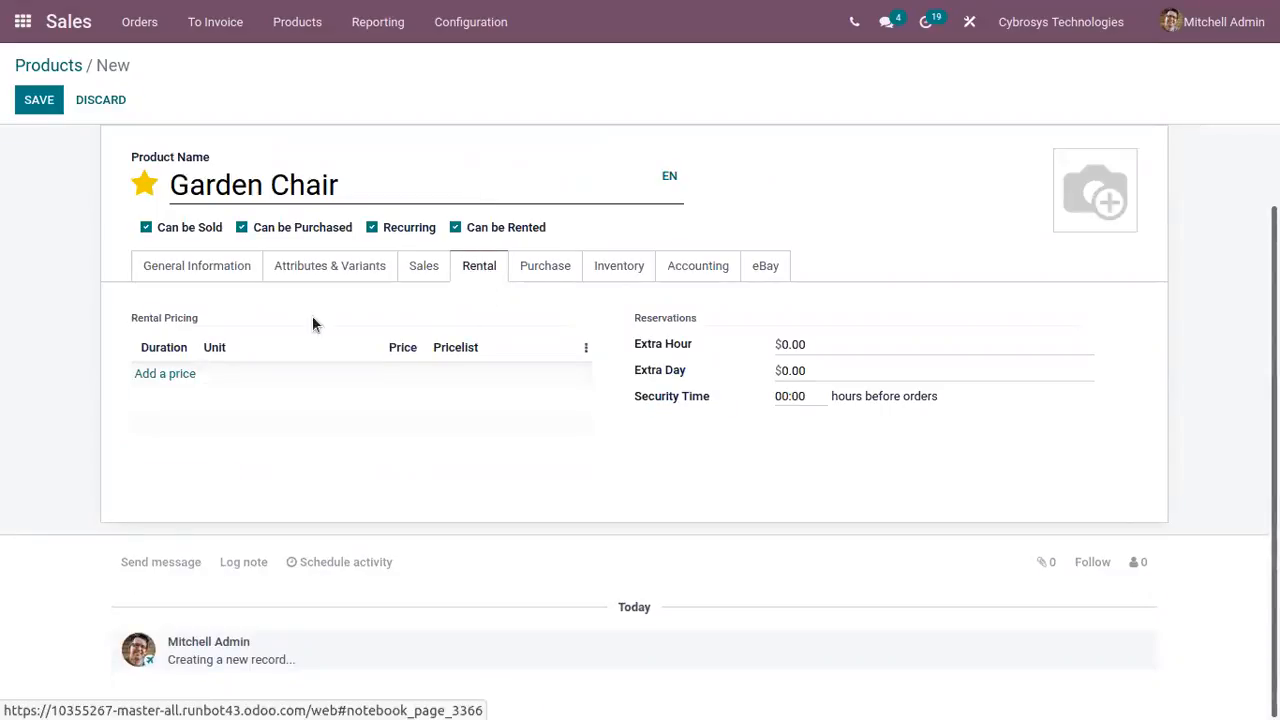
left_click(165, 374)
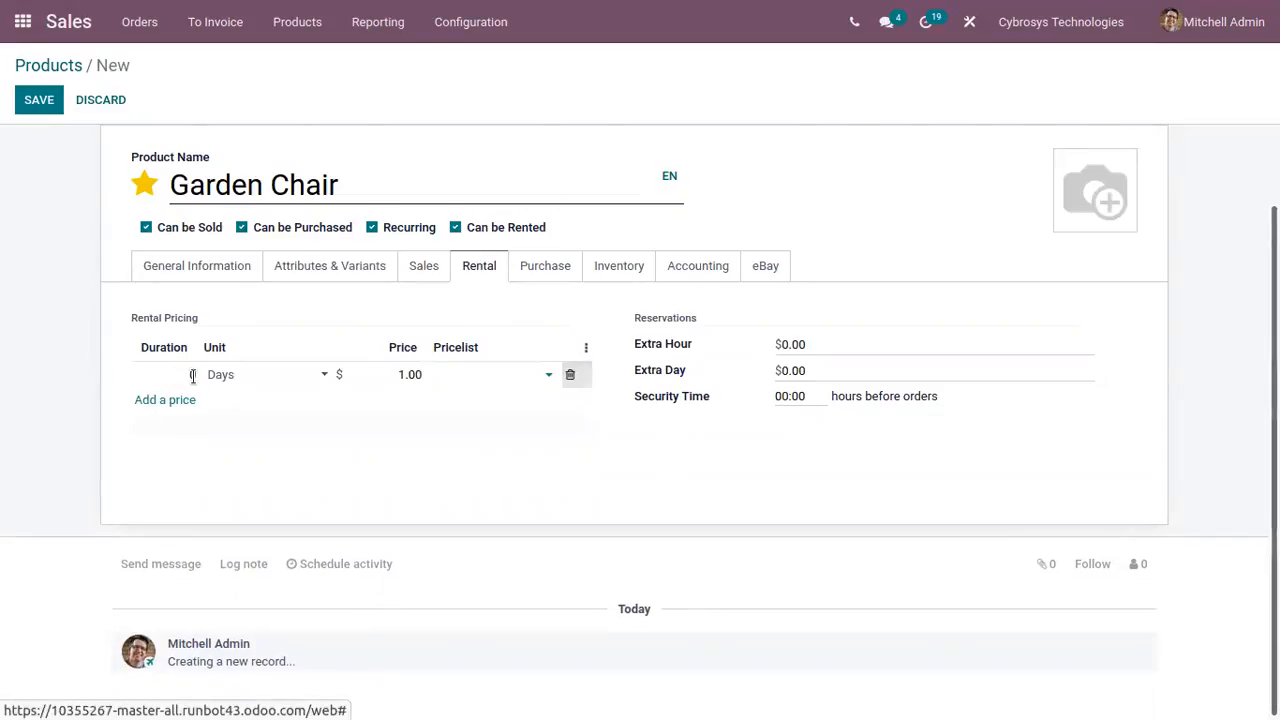
type("1")
left_click(418, 372)
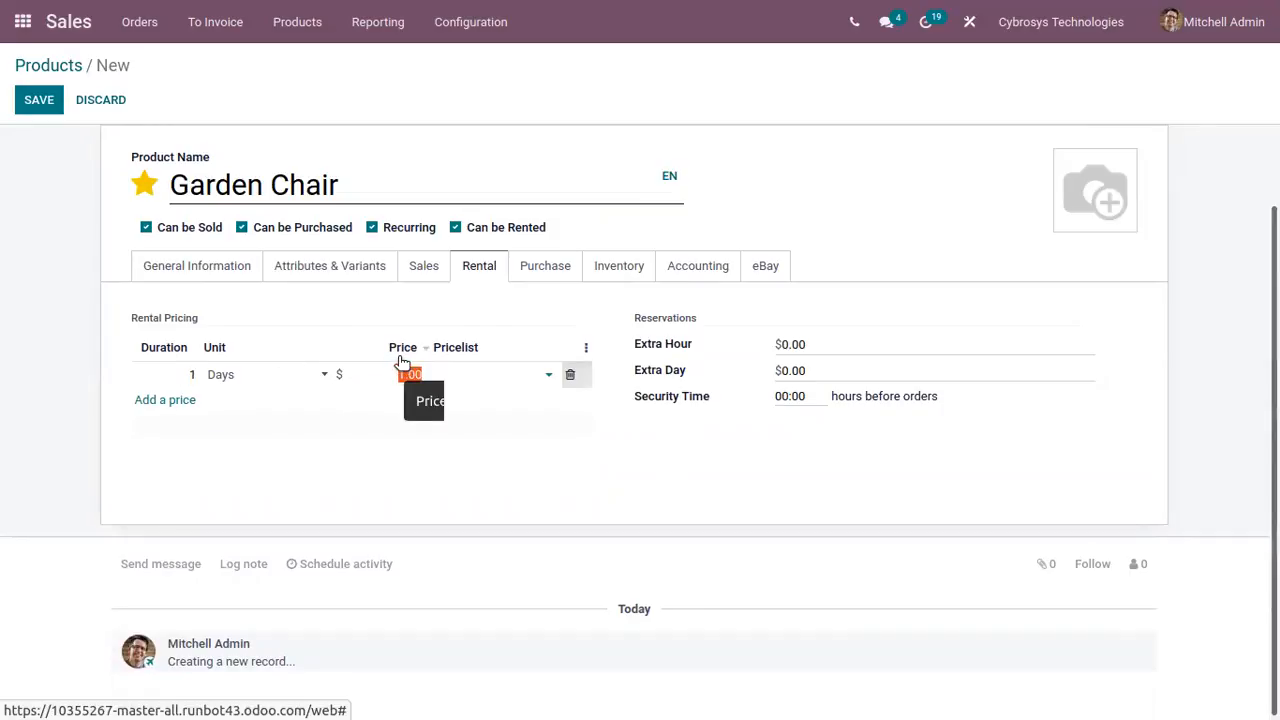
type("100")
left_click(491, 373)
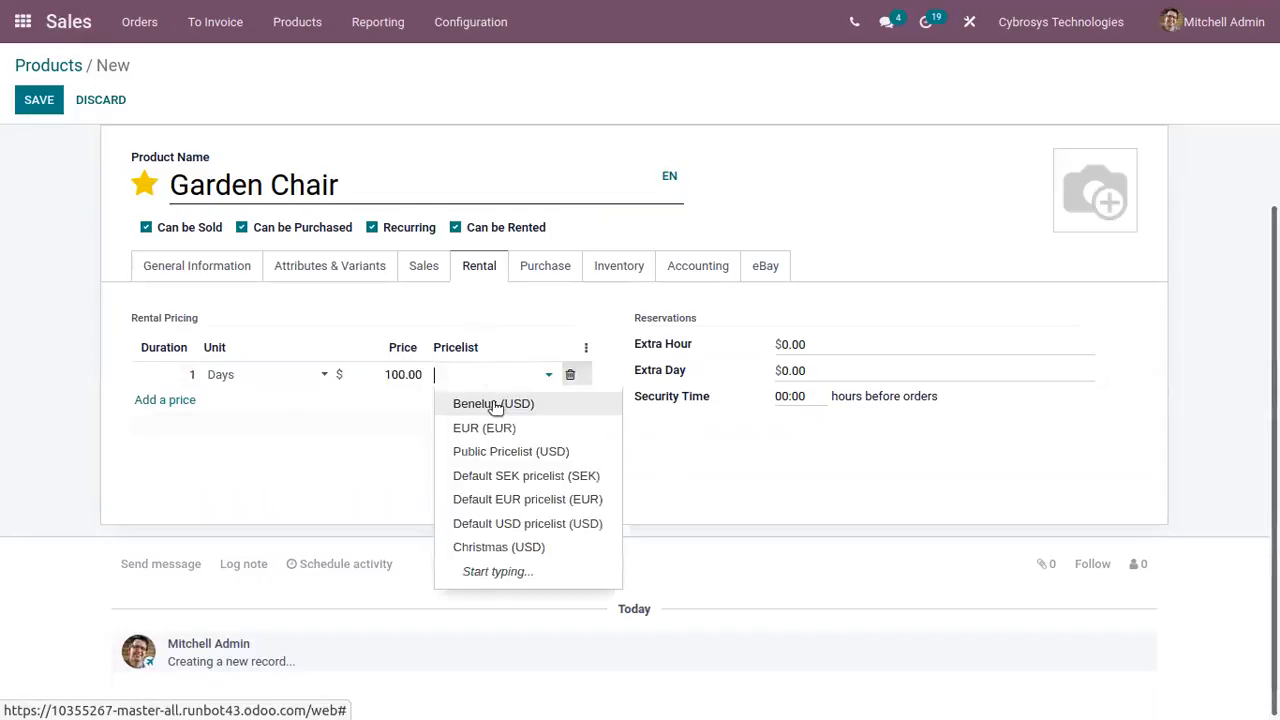
left_click(528, 451)
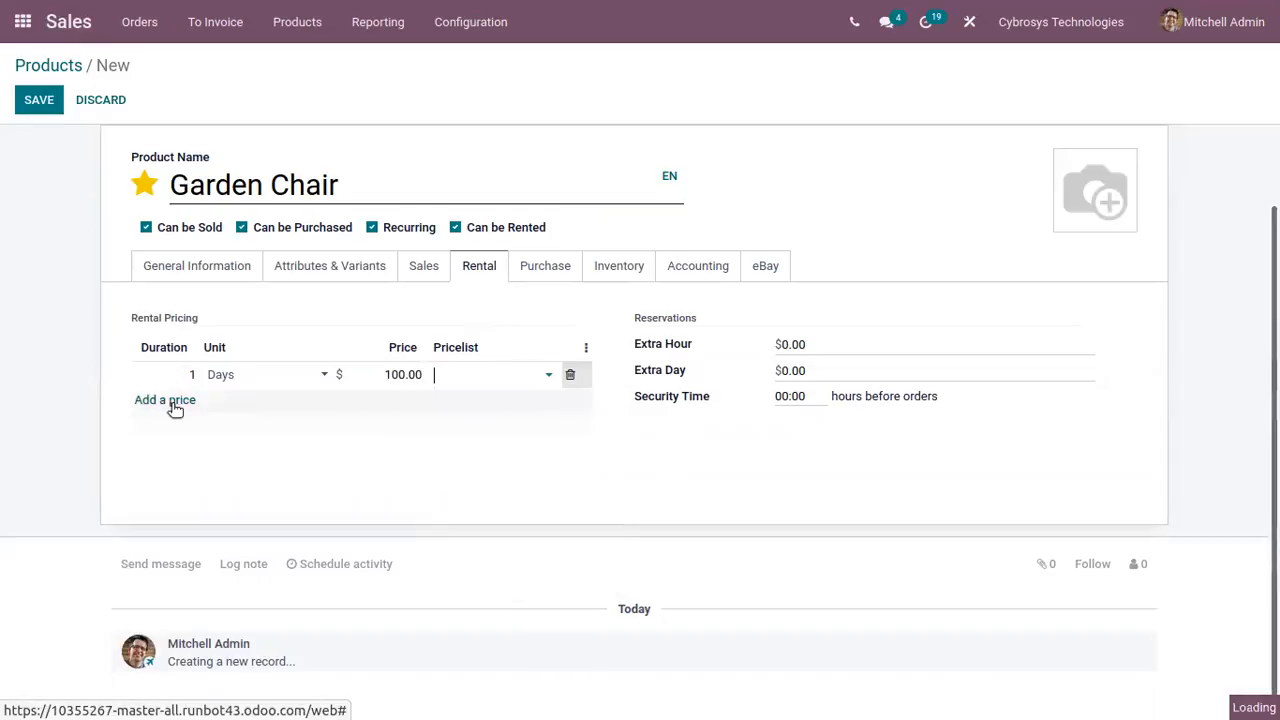
Add a second rental price of $20 for 2 hours using the Public Pricelist (USD).
left_click(190, 402)
type("2")
left_click(280, 403)
left_click(259, 420)
left_click(405, 402)
type("4")
key("BackSpace")
type("20")
left_click(452, 462)
left_click(477, 409)
left_click(476, 409)
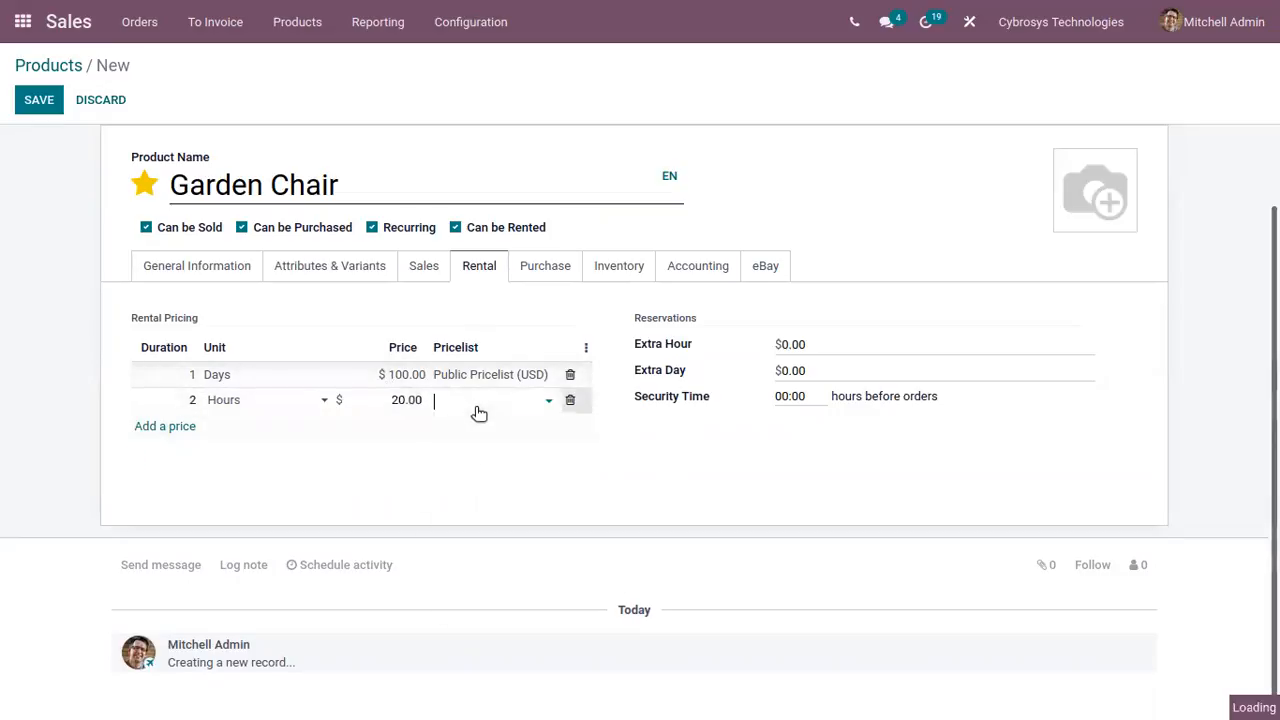
left_click(510, 477)
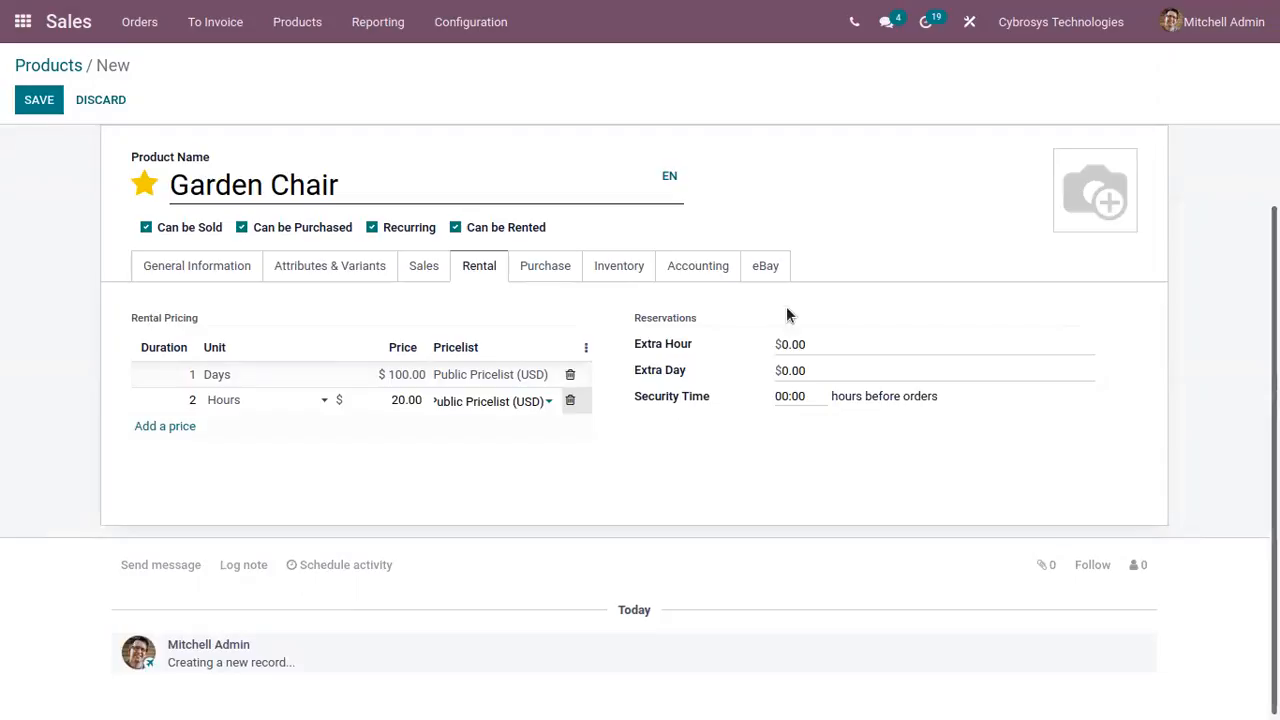
Set the rental reservation charges to $10 per extra hour and $80 per extra day.
left_click(783, 343)
key("BackSpace")
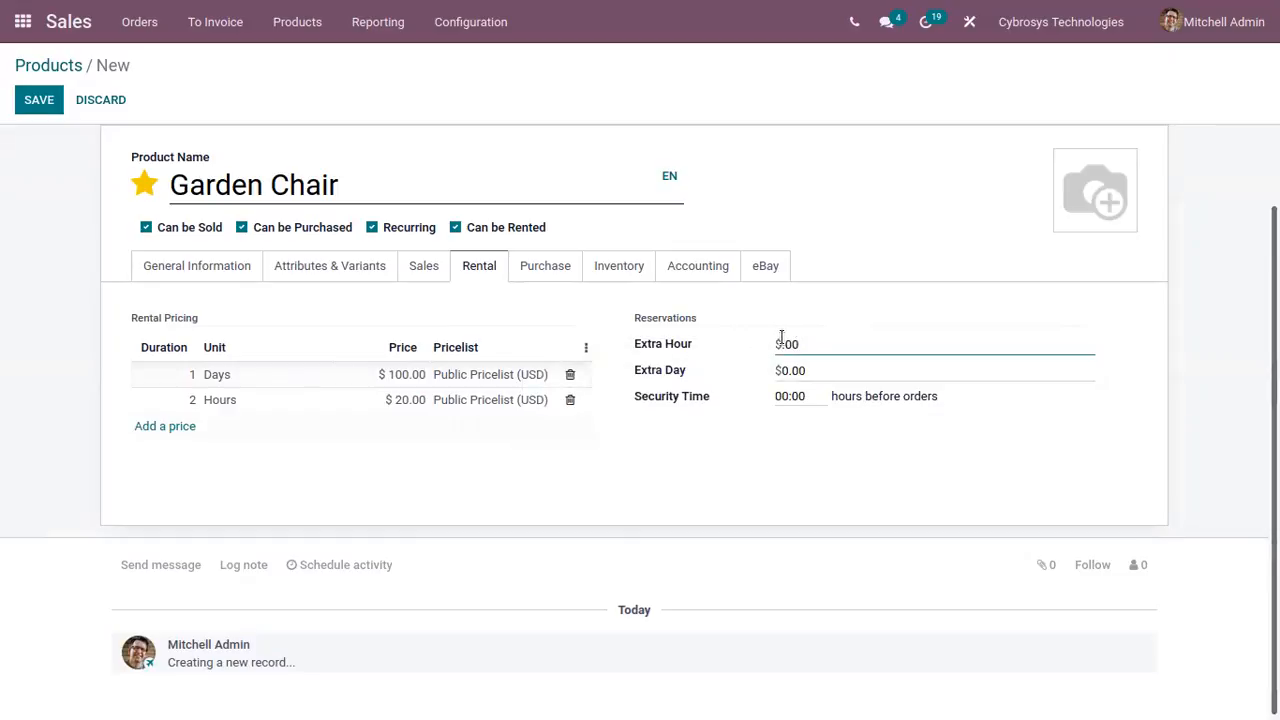
type("10")
left_click(795, 366)
key("BackSpace")
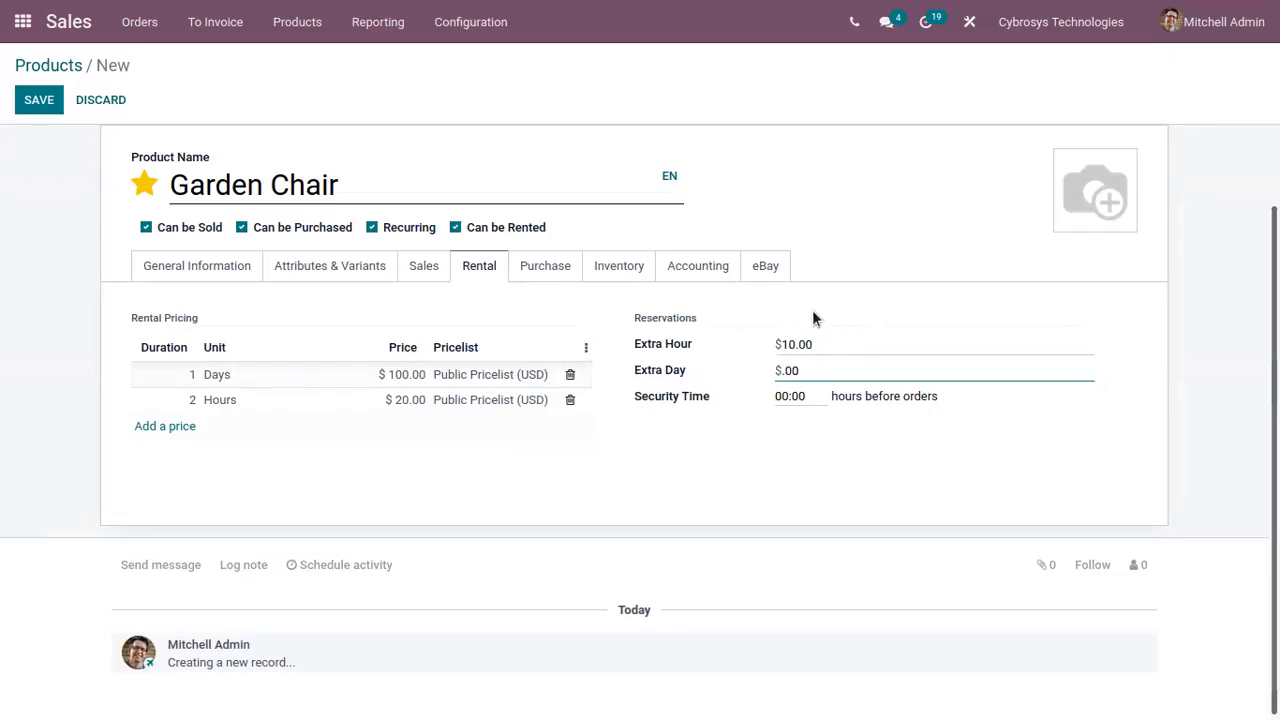
type("80")
Set the rental security time before orders to 30 minutes.
left_click(782, 397)
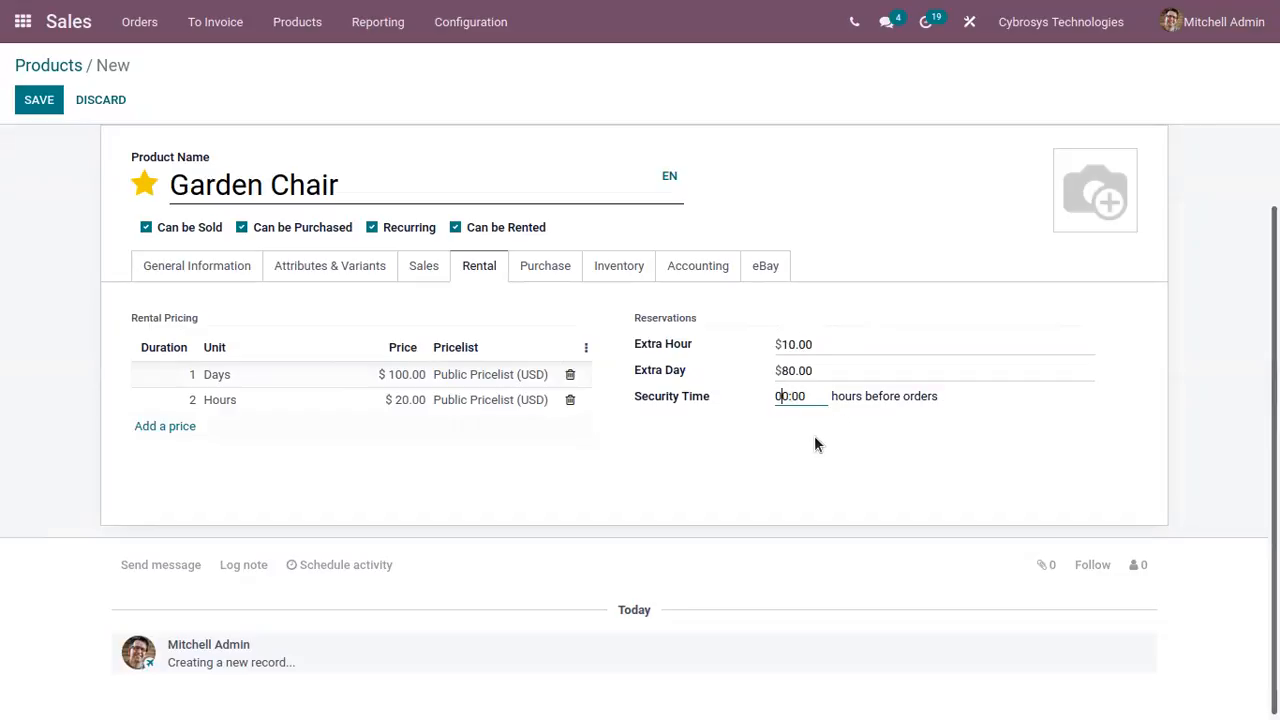
mouse_move(705, 399)
left_click_drag(797, 396, 803, 395)
key("BackSpace")
type("30")
Add a vendor line for Azure Interior to the Garden Chair's purchase details.
left_click(541, 264)
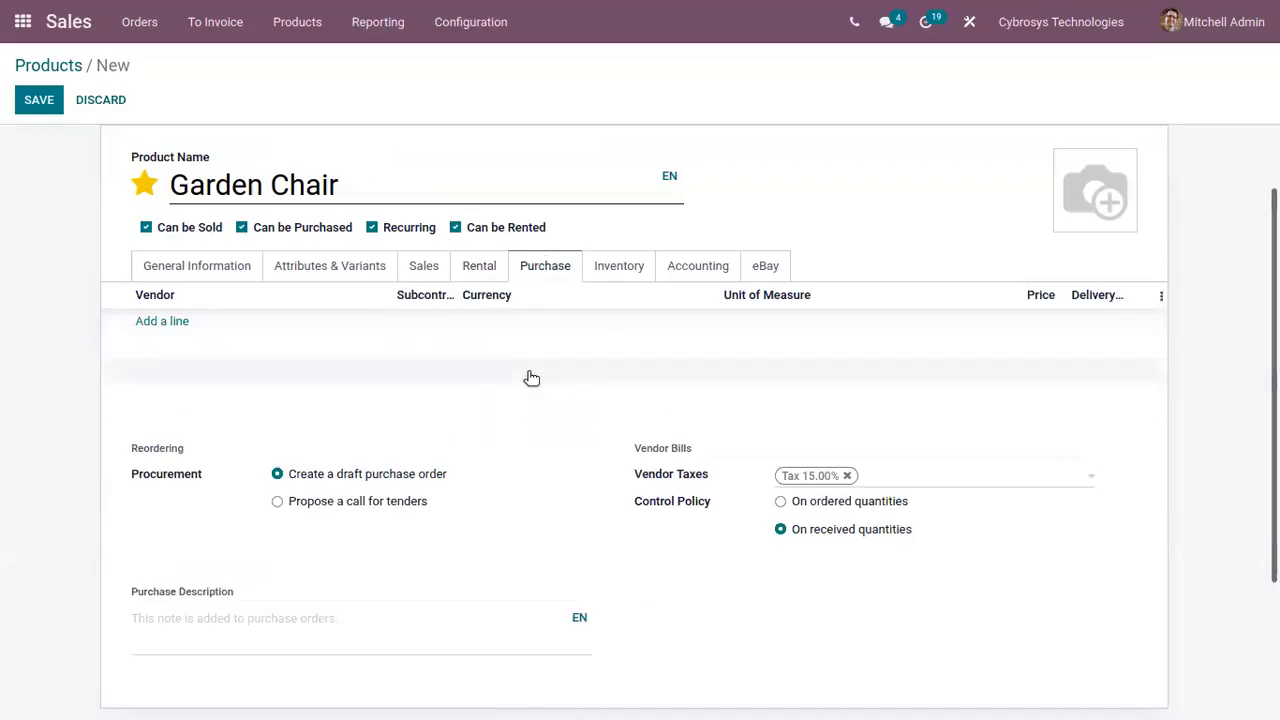
left_click(160, 318)
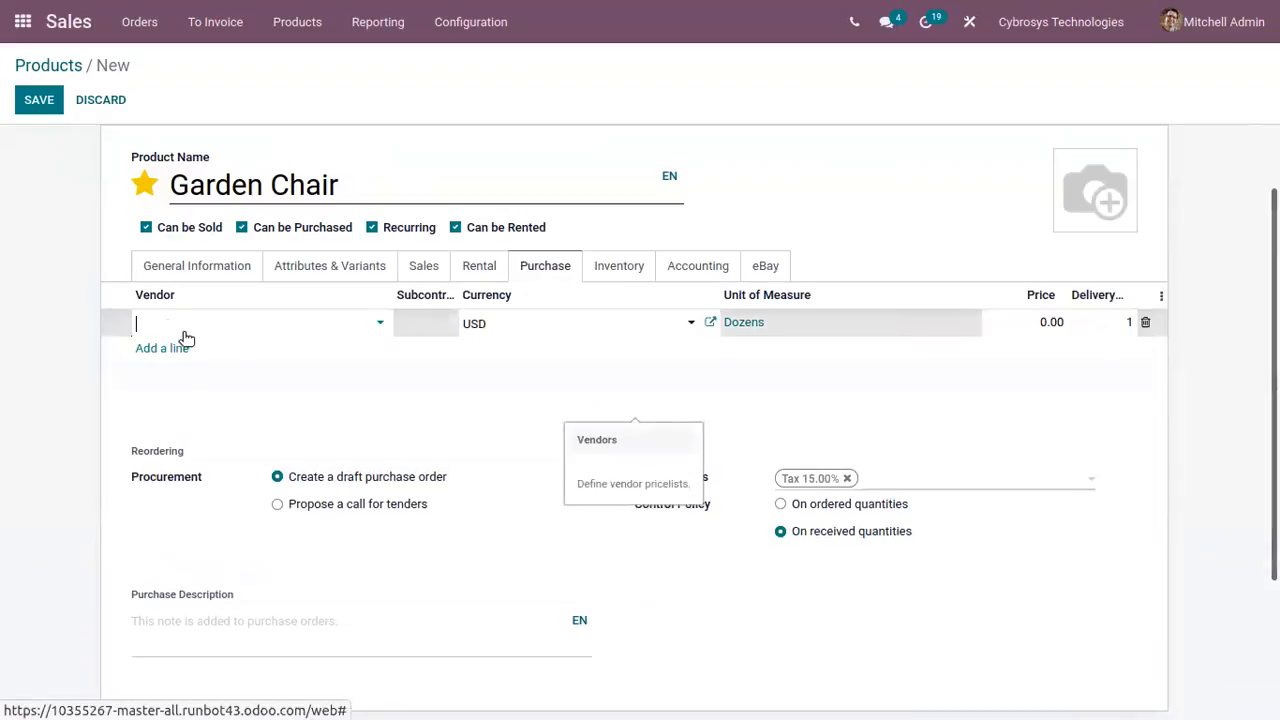
left_click(203, 327)
left_click(232, 353)
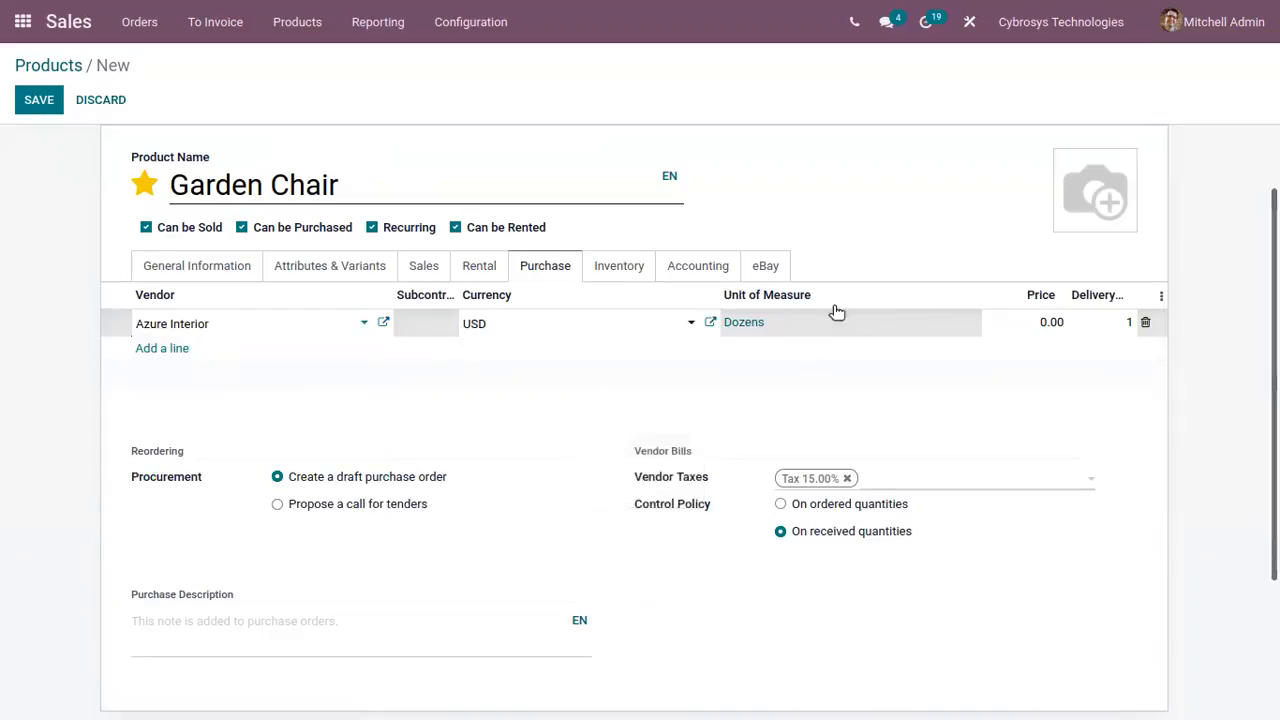
Set the Azure Interior vendor line's price to 800 and its delivery lead time to 4.
left_click(1046, 321)
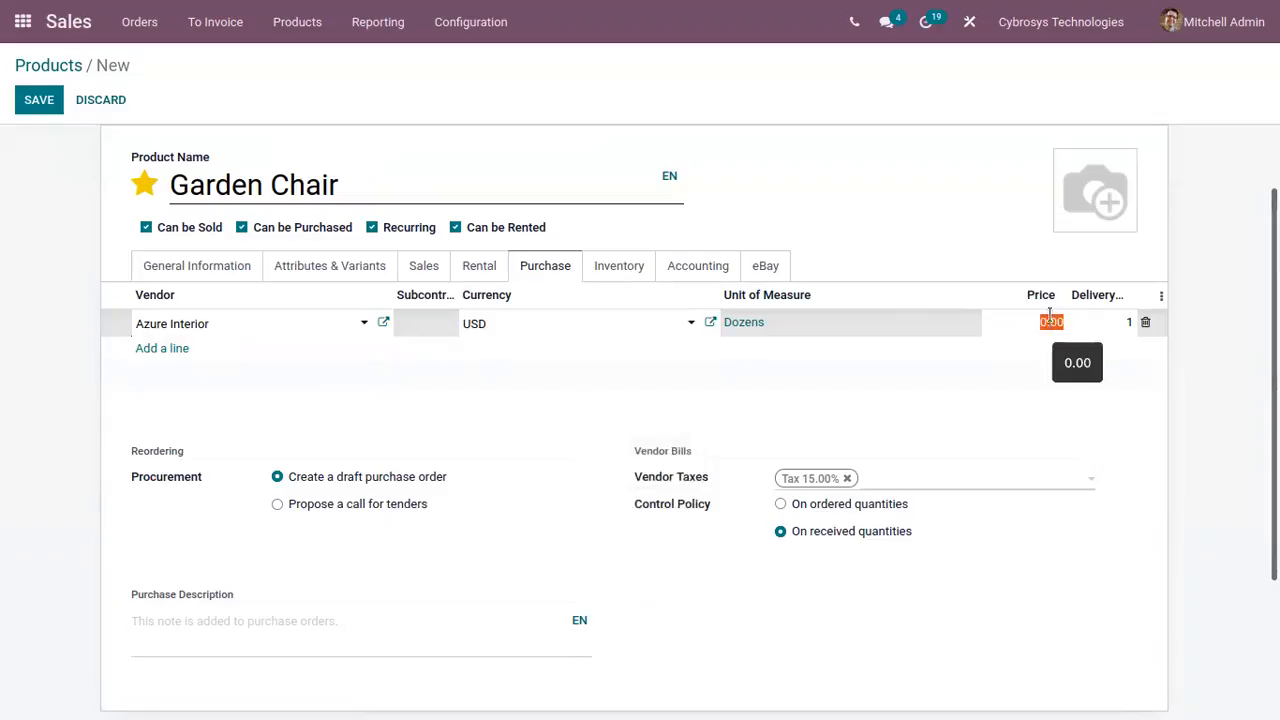
type("40")
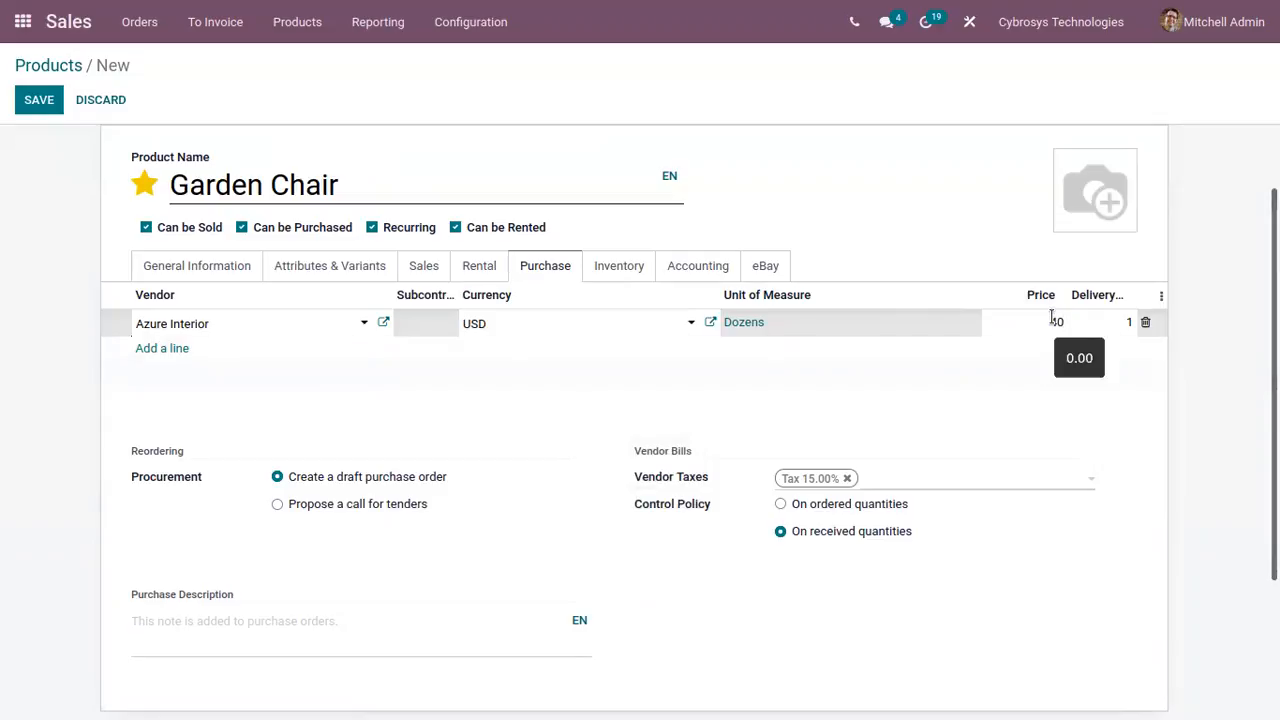
key("BackSpace")
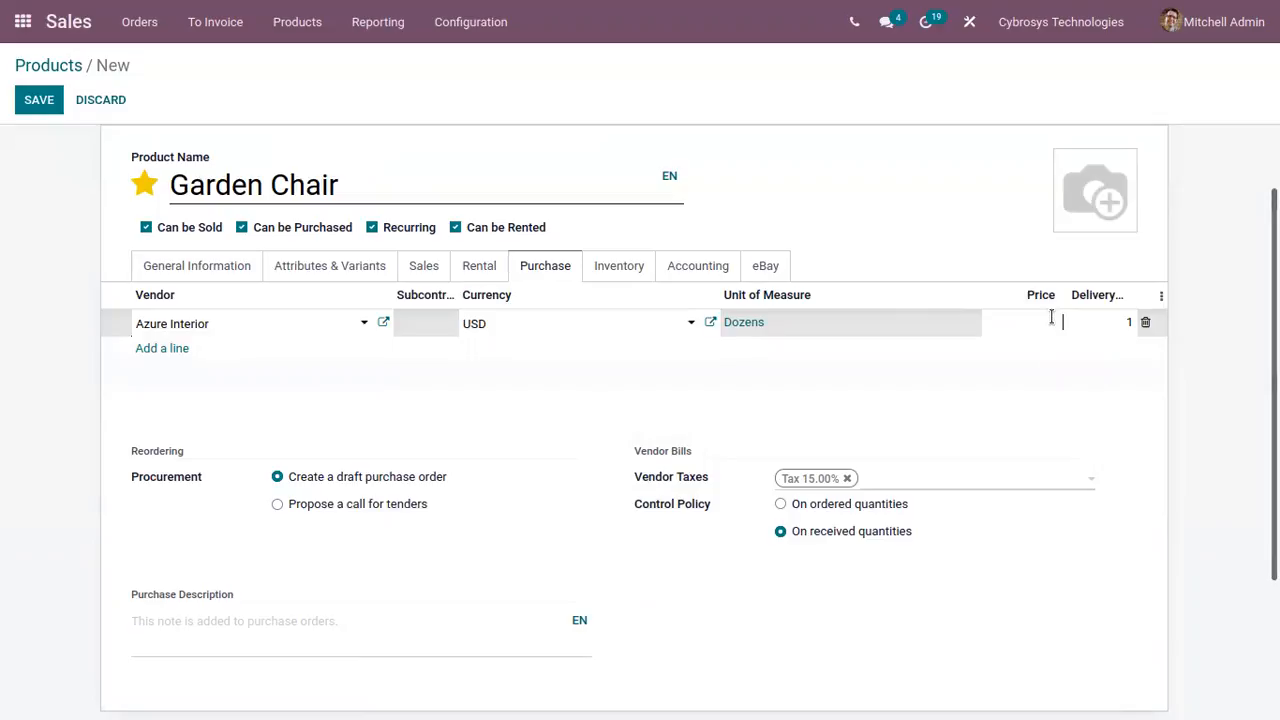
type("00")
left_click(1127, 321)
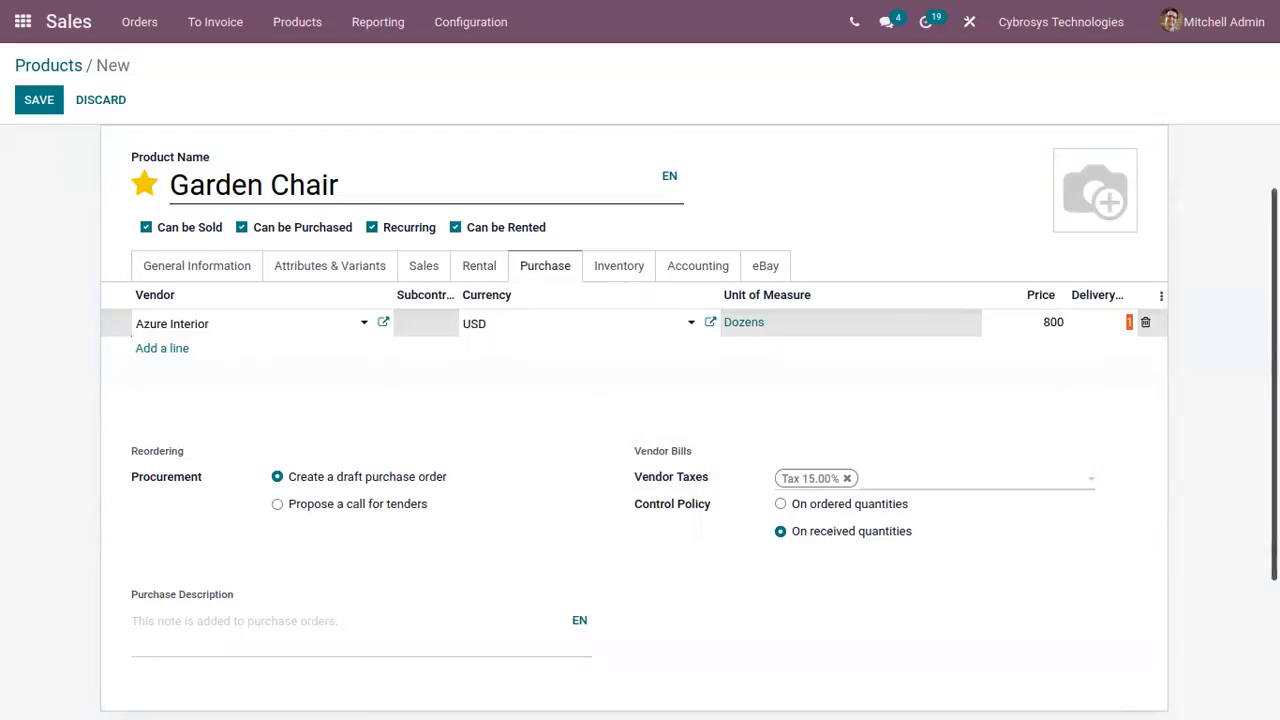
key("BackSpace")
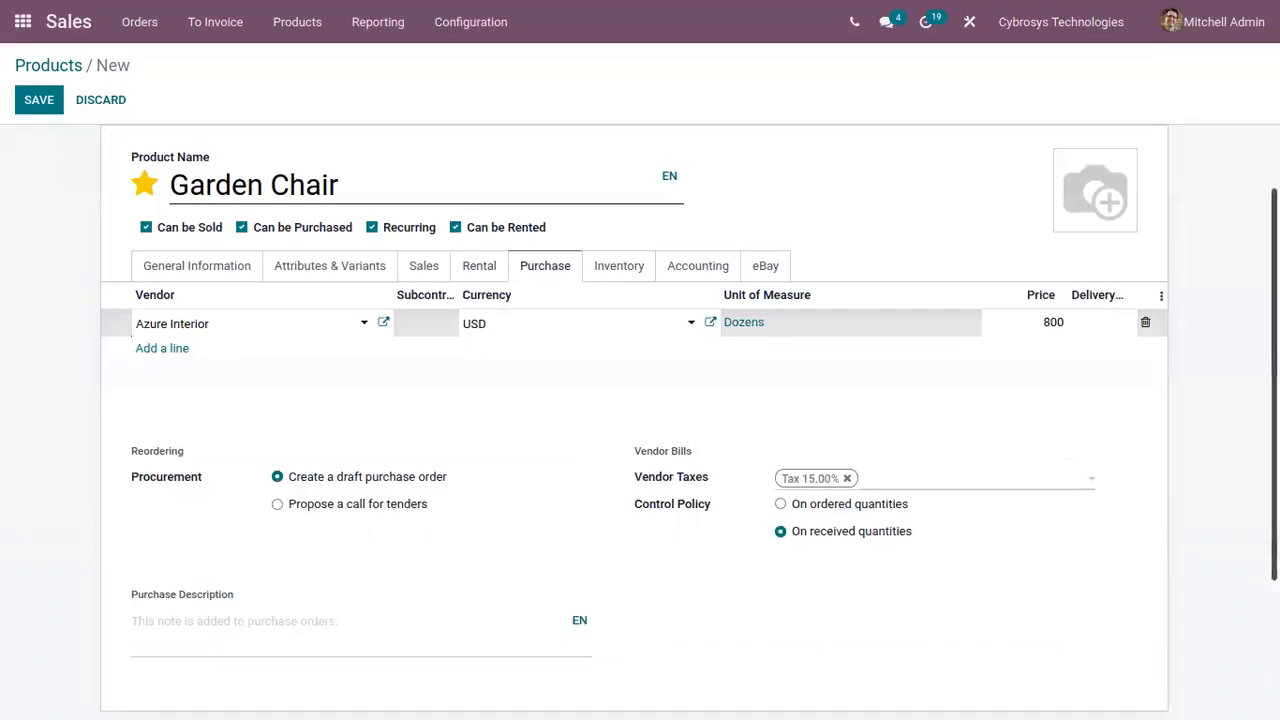
type("4")
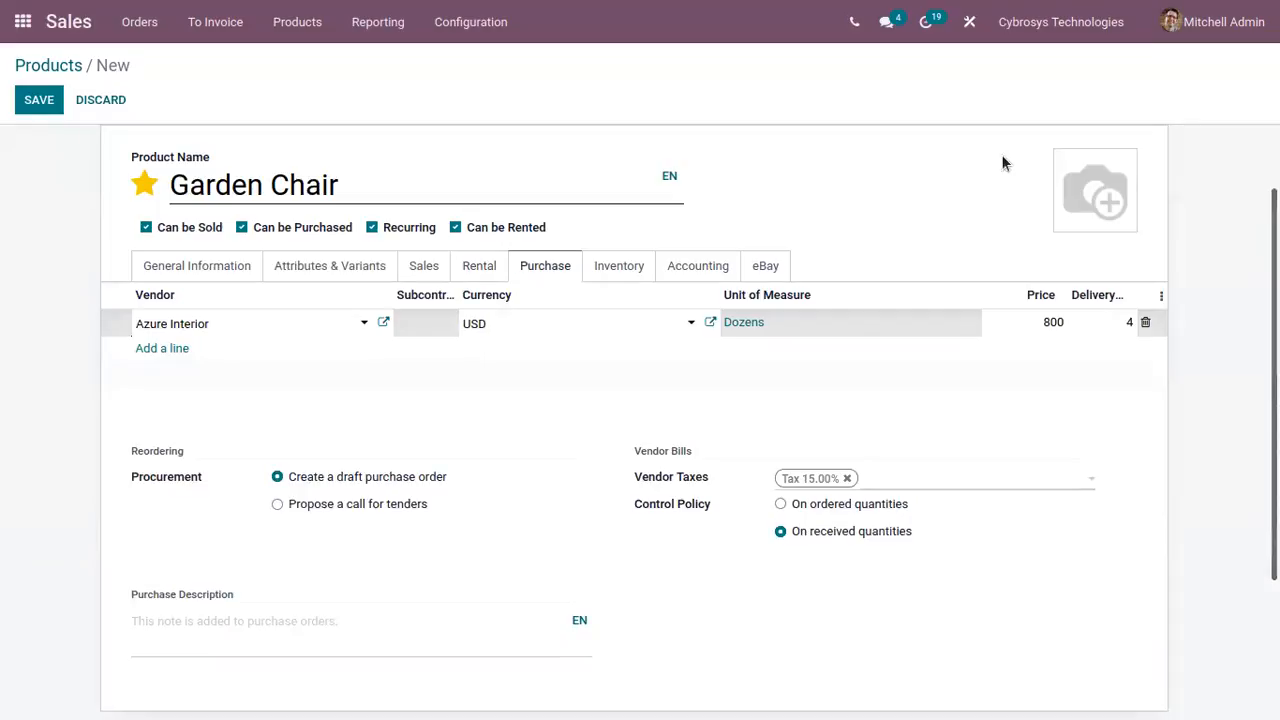
left_click(570, 436)
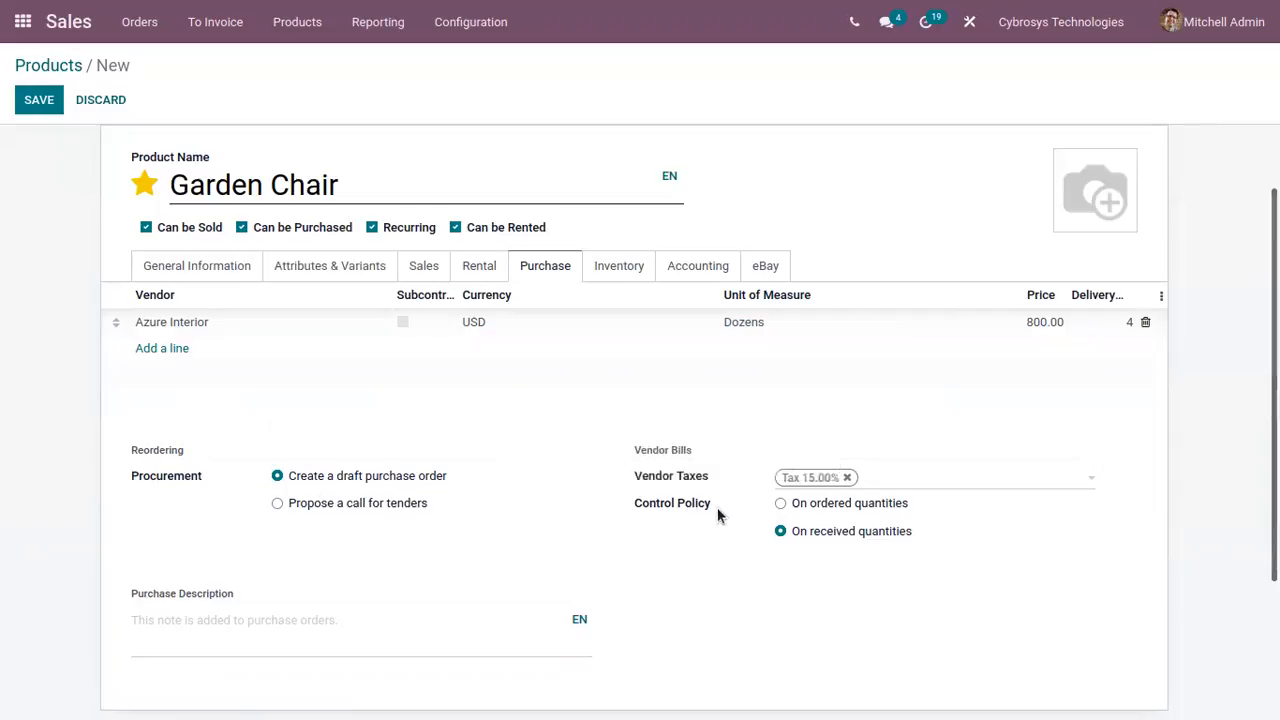
Set the vendor bill control policy to On ordered quantities.
left_click(830, 503)
scroll(484, 540, "down", 2)
left_click(227, 437)
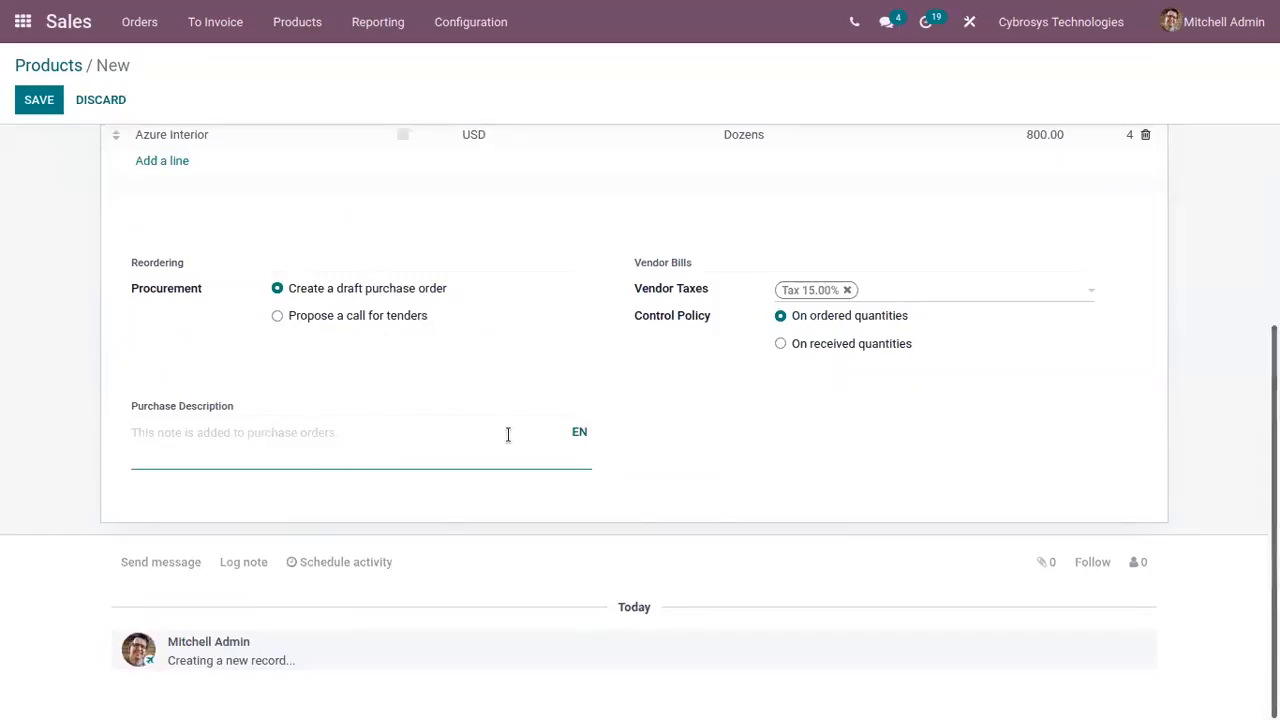
scroll(506, 433, "up", 2)
Enable the Manufacture and Dropship routes in the Garden Chair's inventory settings.
left_click(615, 273)
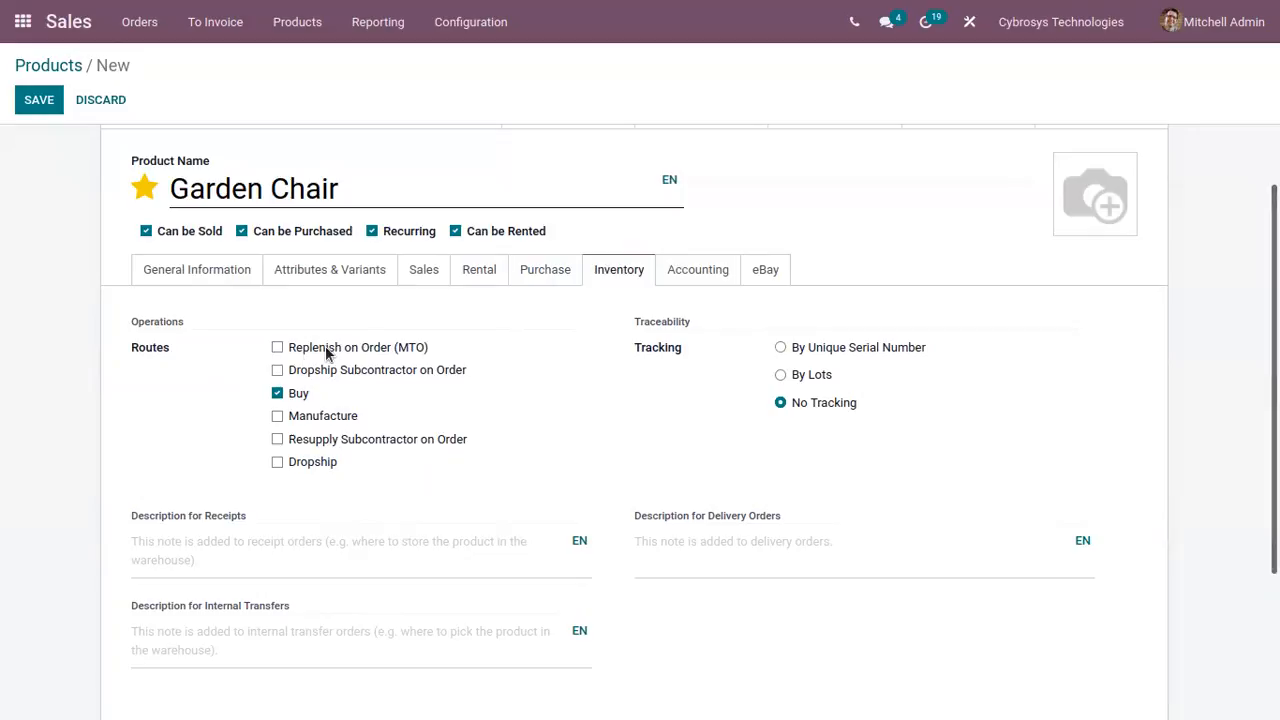
left_click(318, 416)
left_click(316, 466)
Track the Garden Chair by unique serial number and enable its expiration date.
left_click(815, 374)
left_click(782, 348)
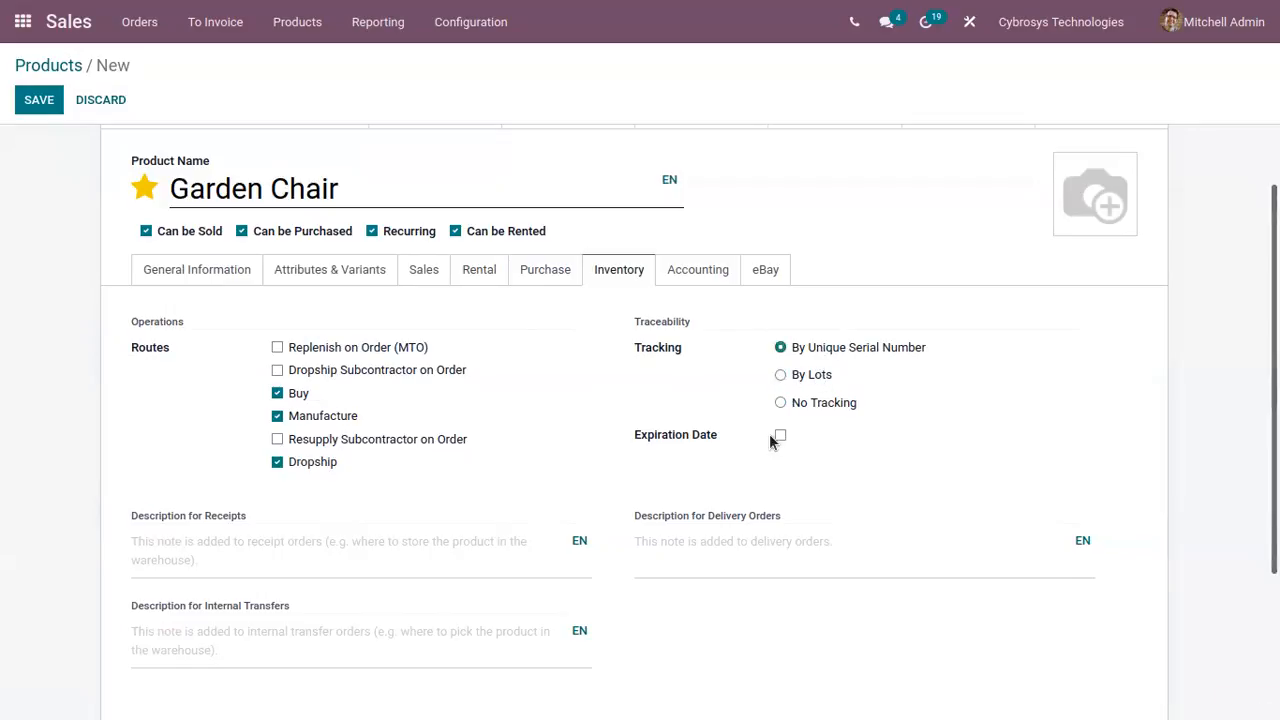
left_click(780, 436)
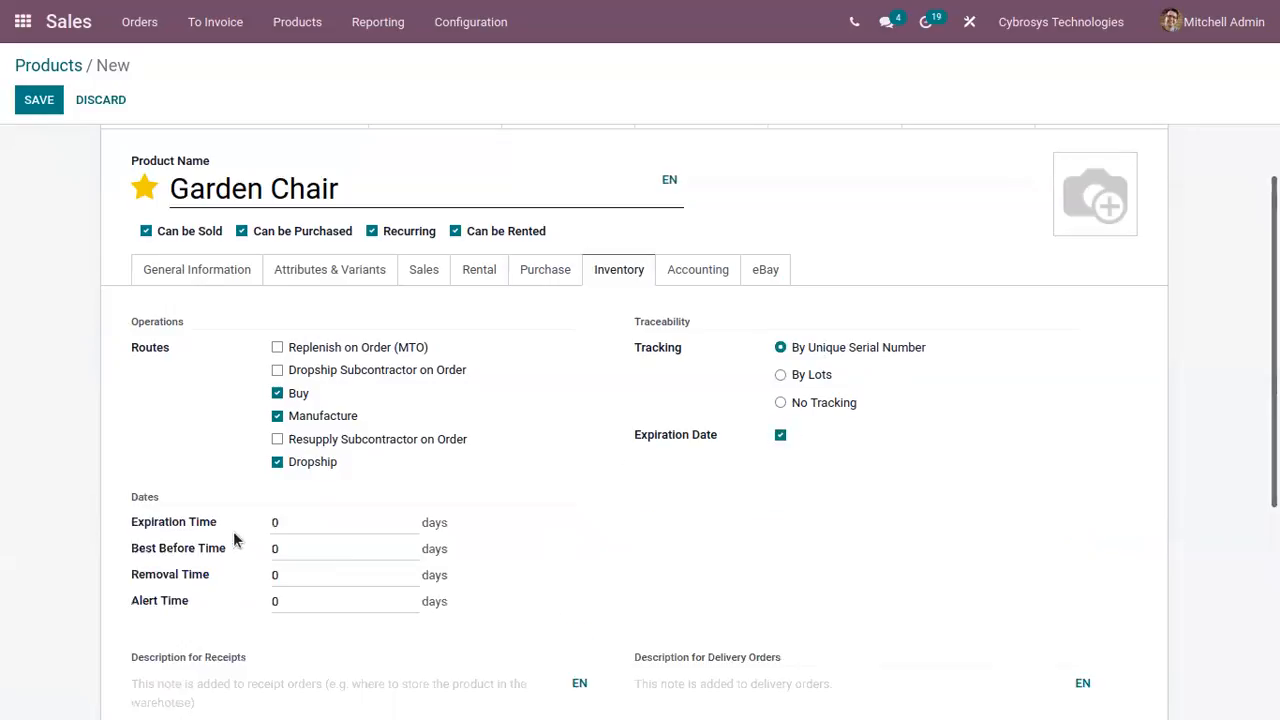
scroll(316, 333, "down", 4)
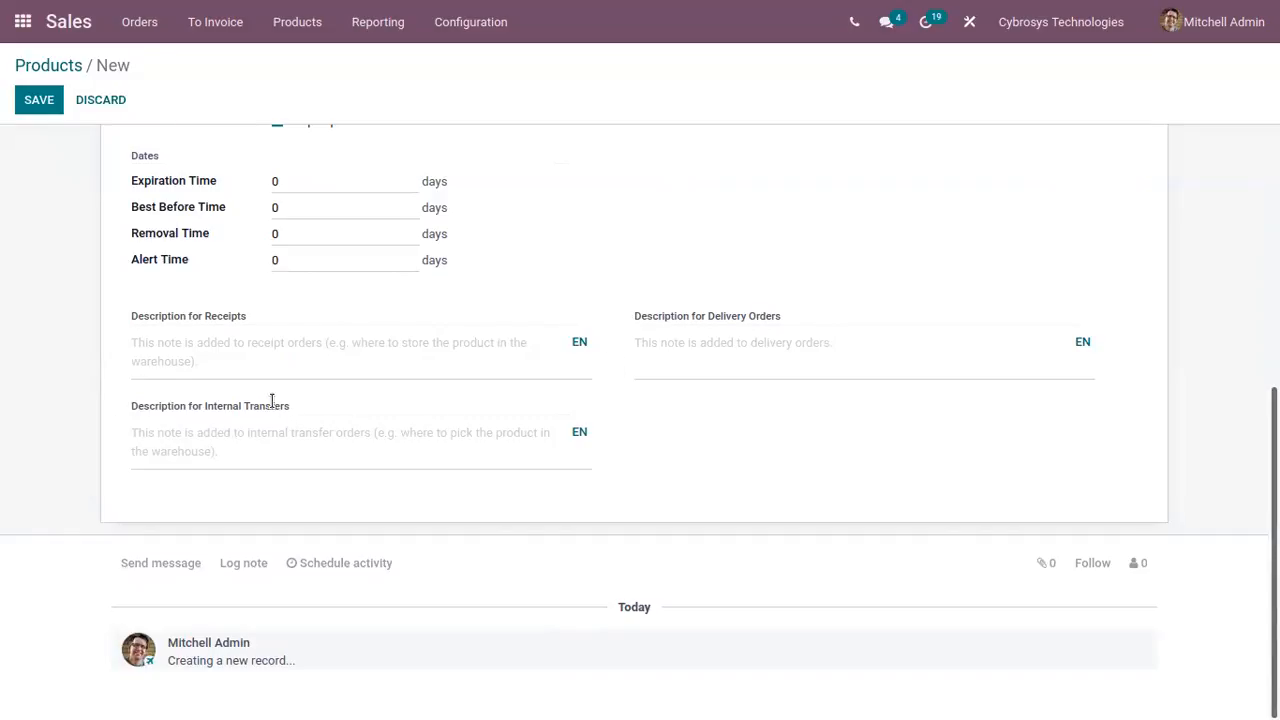
scroll(271, 400, "up", 5)
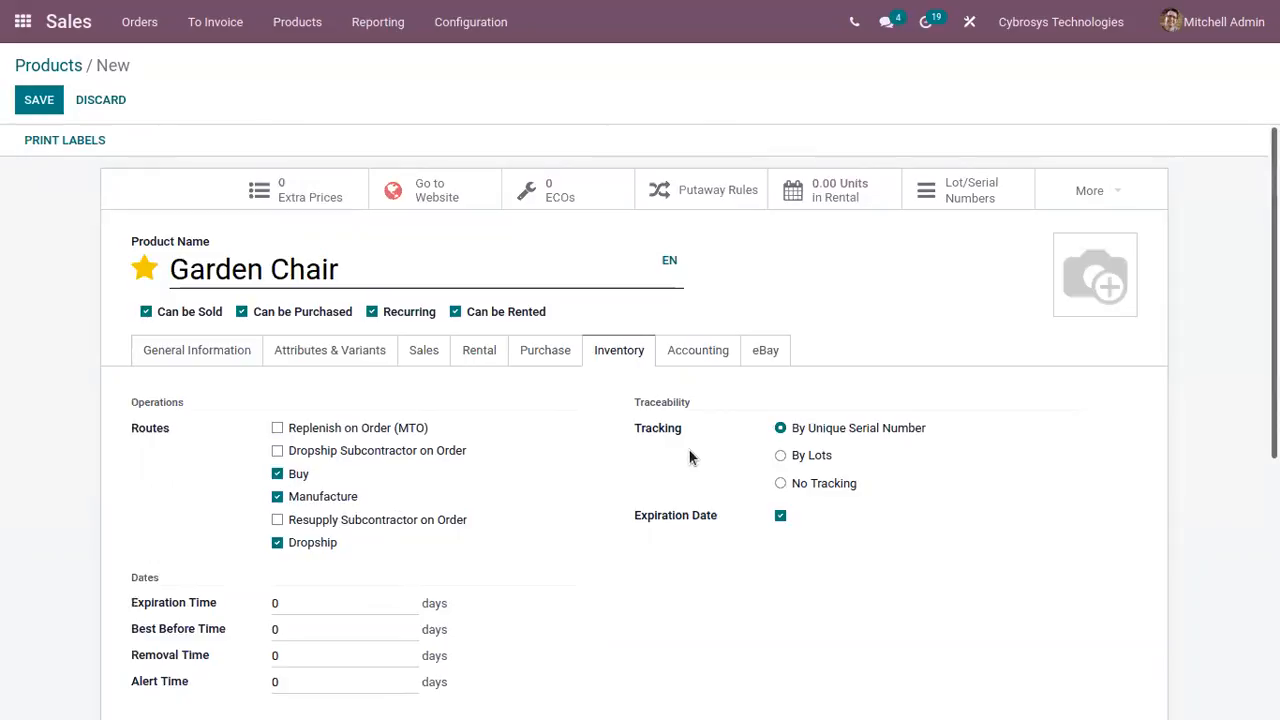
Examine the Garden Chair's accounting settings, including the income account, expense account and invoice email template options.
left_click(685, 360)
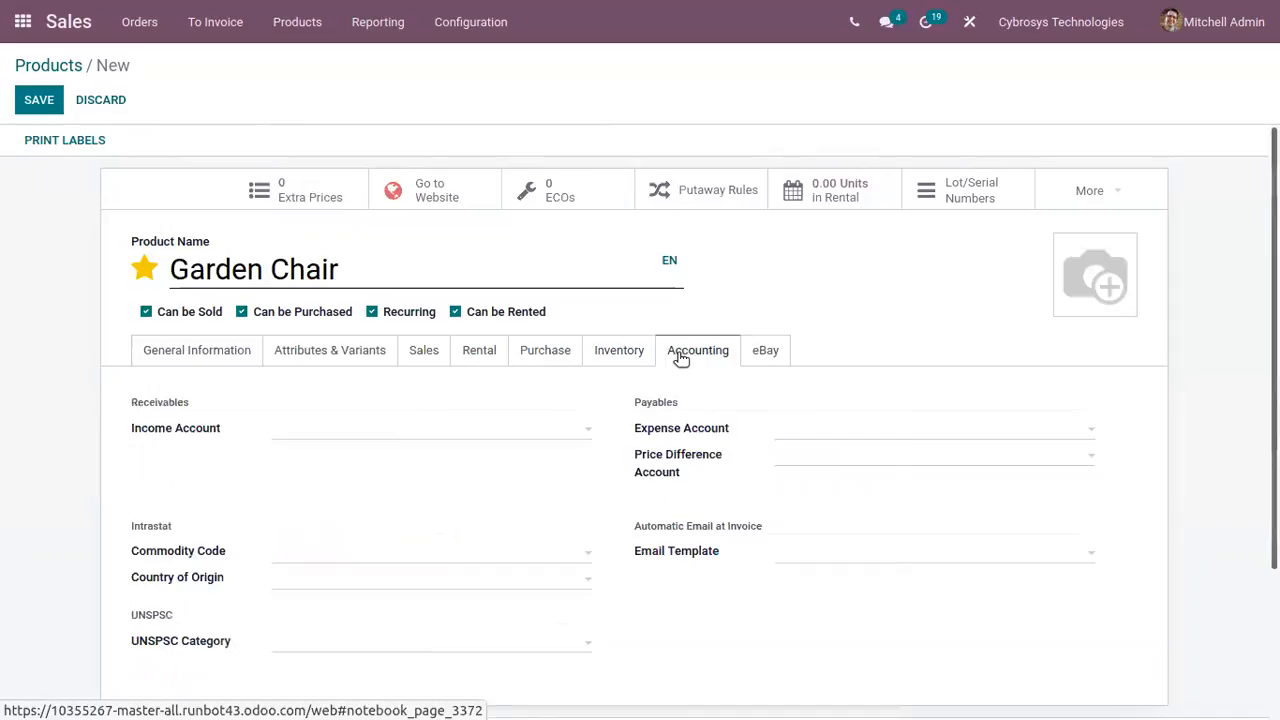
left_click(376, 438)
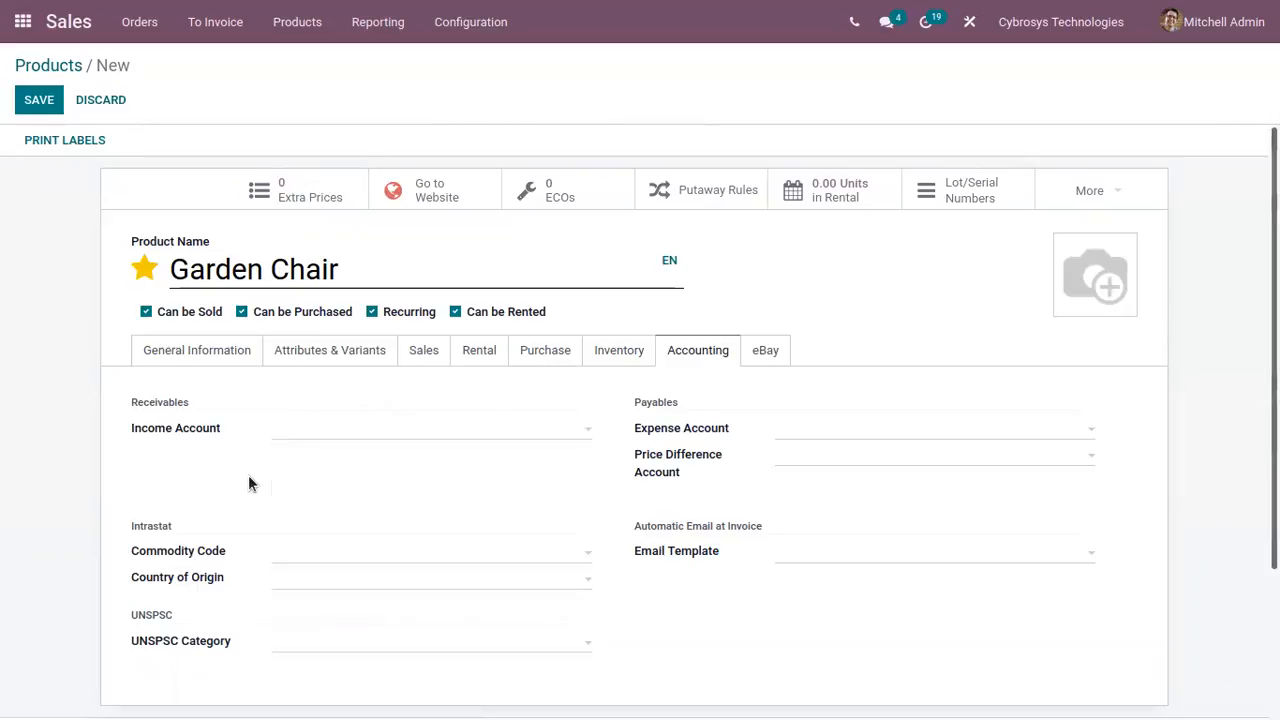
left_click(795, 437)
left_click(777, 554)
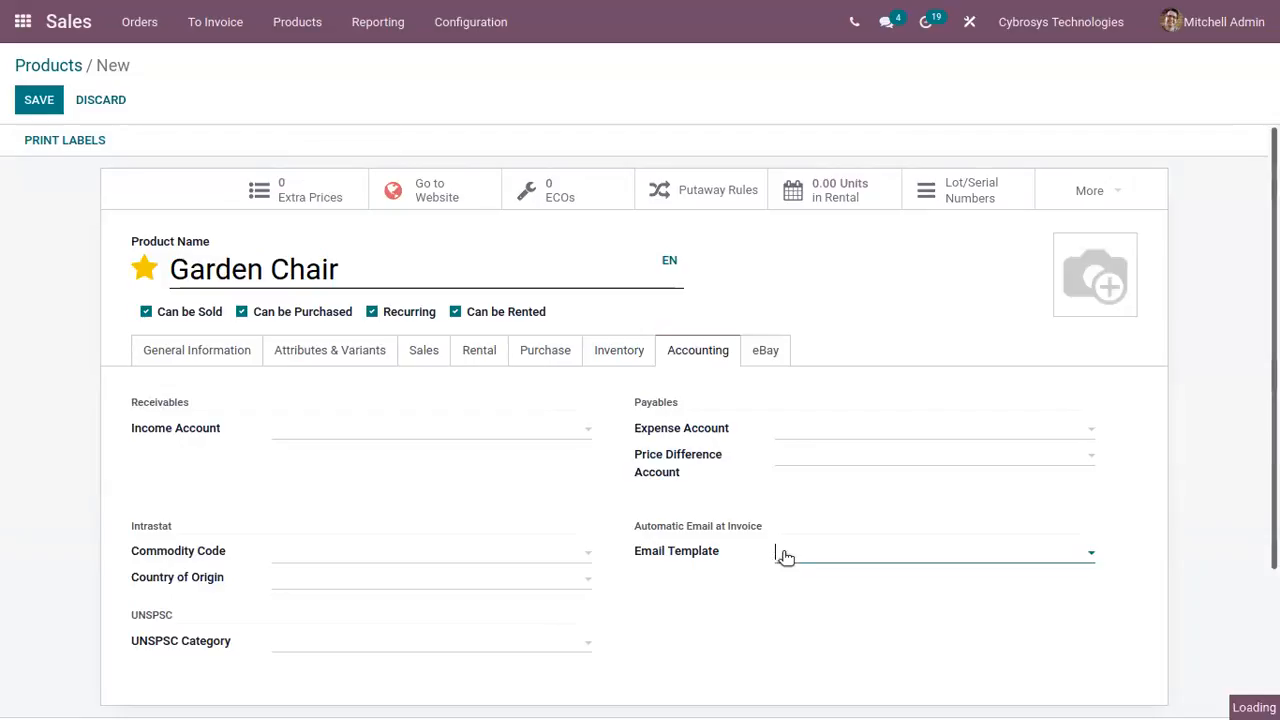
left_click(707, 613)
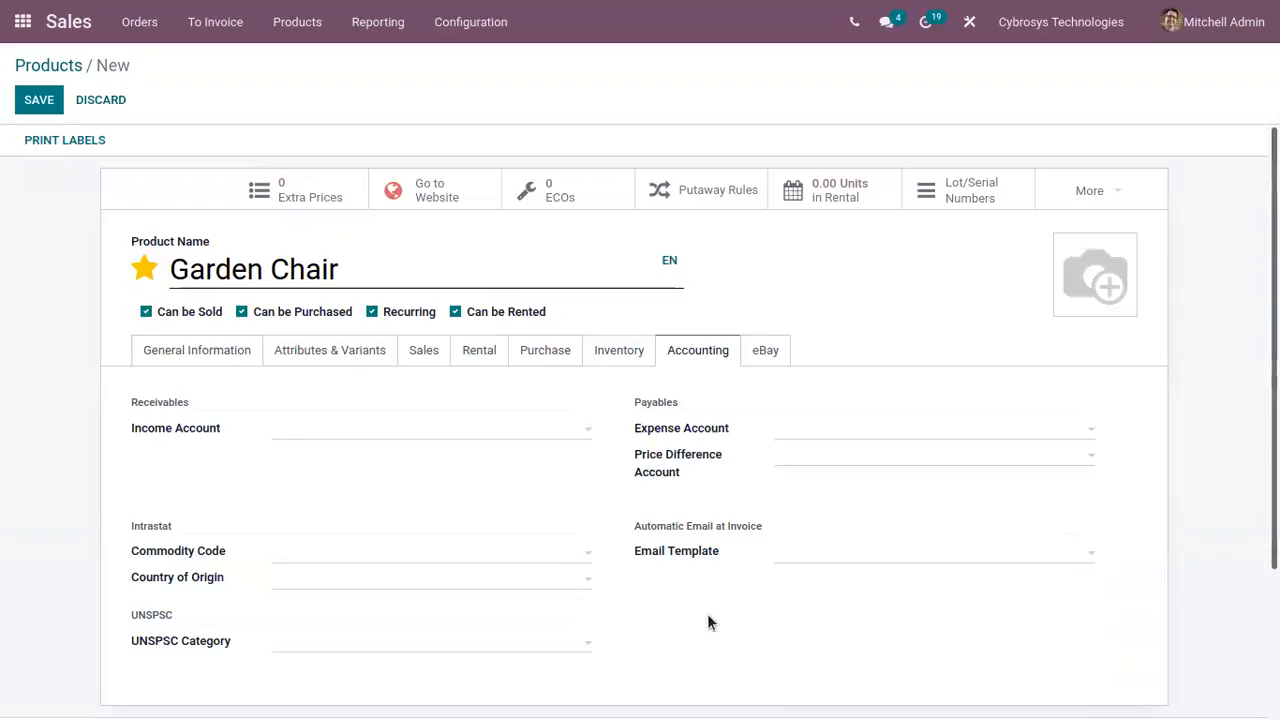
left_click(797, 557)
left_click(718, 516)
Check the eBay selling option and review the Garden Chair's general, variant, rental, purchase and accounting details.
left_click(753, 355)
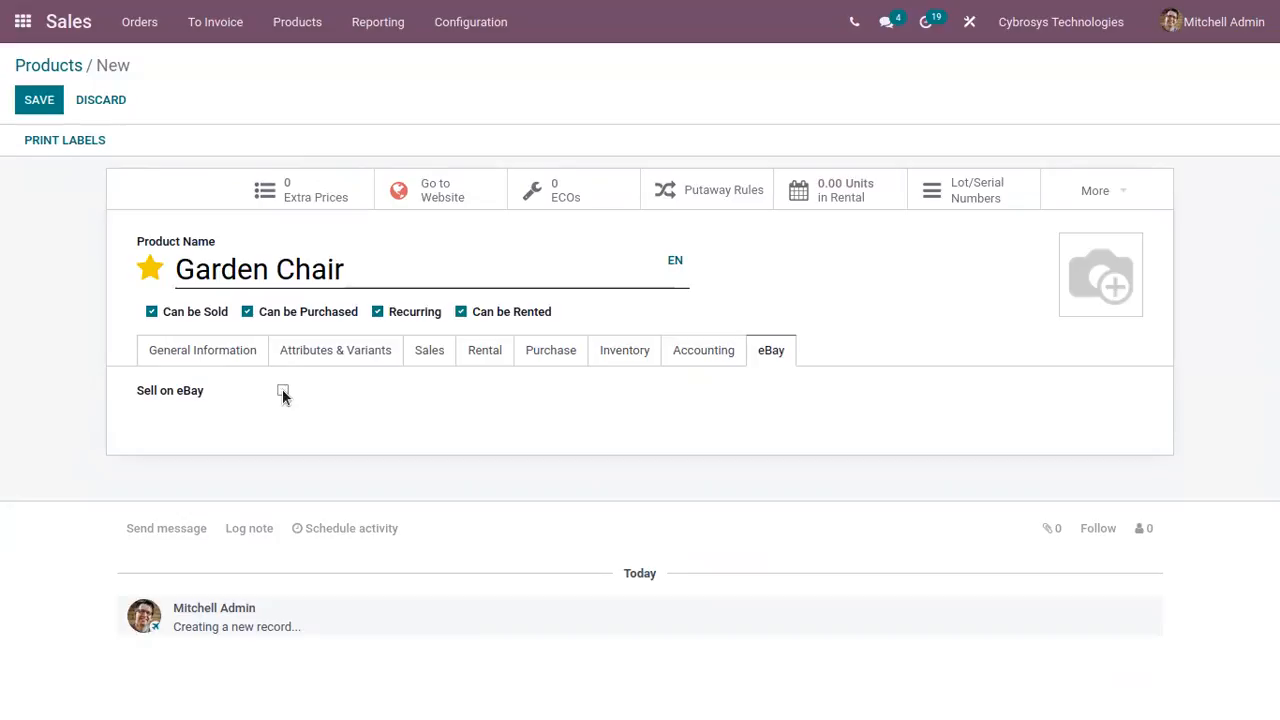
left_click(624, 350)
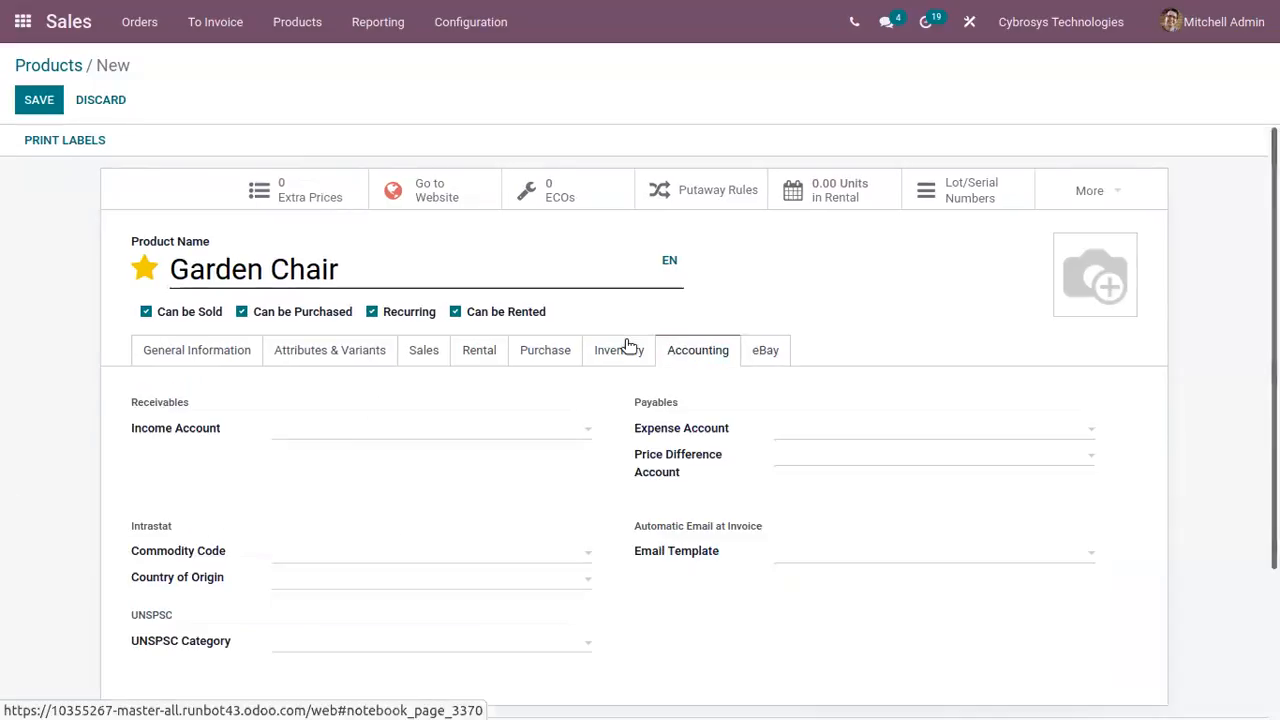
left_click(229, 350)
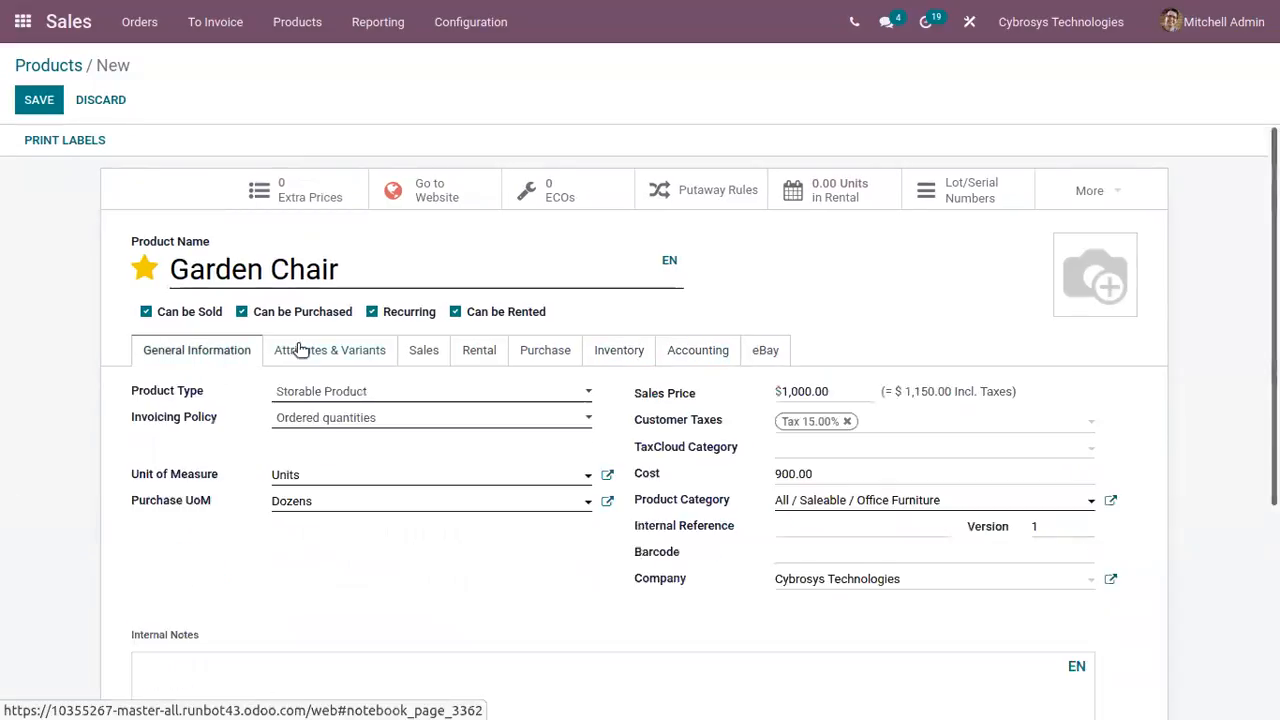
left_click(305, 350)
left_click(476, 350)
left_click(545, 350)
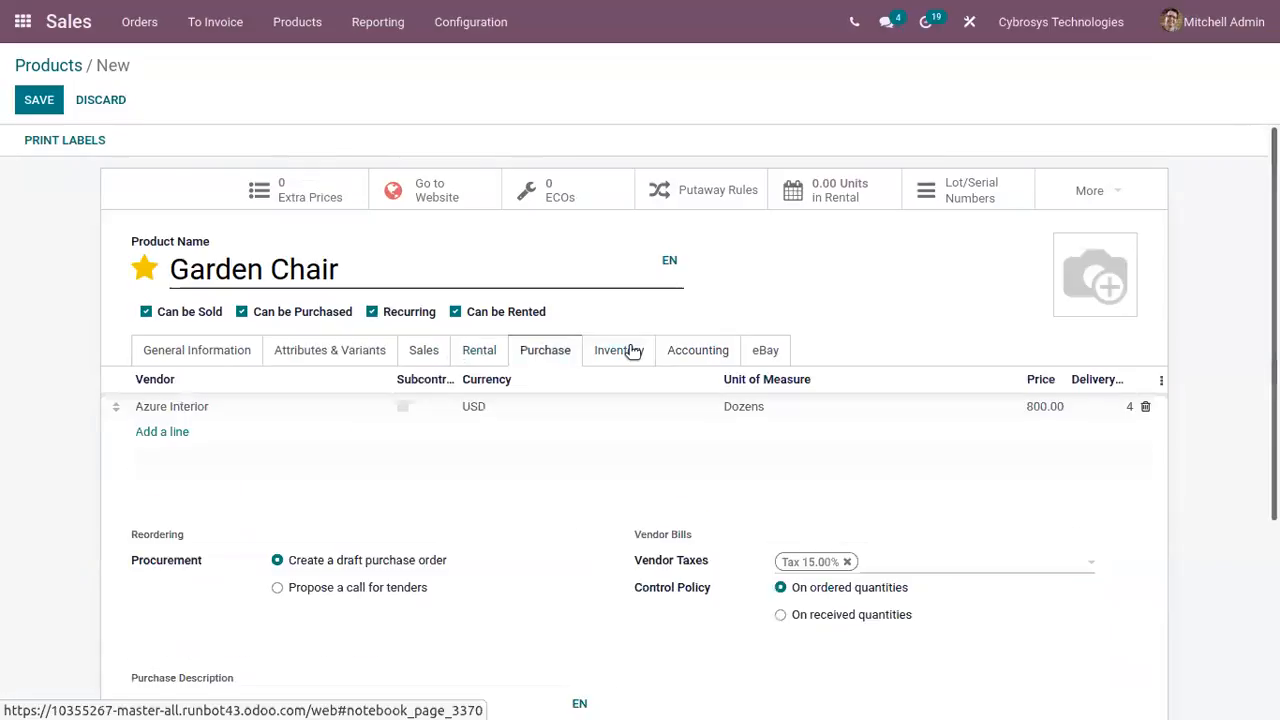
left_click(700, 345)
left_click(760, 352)
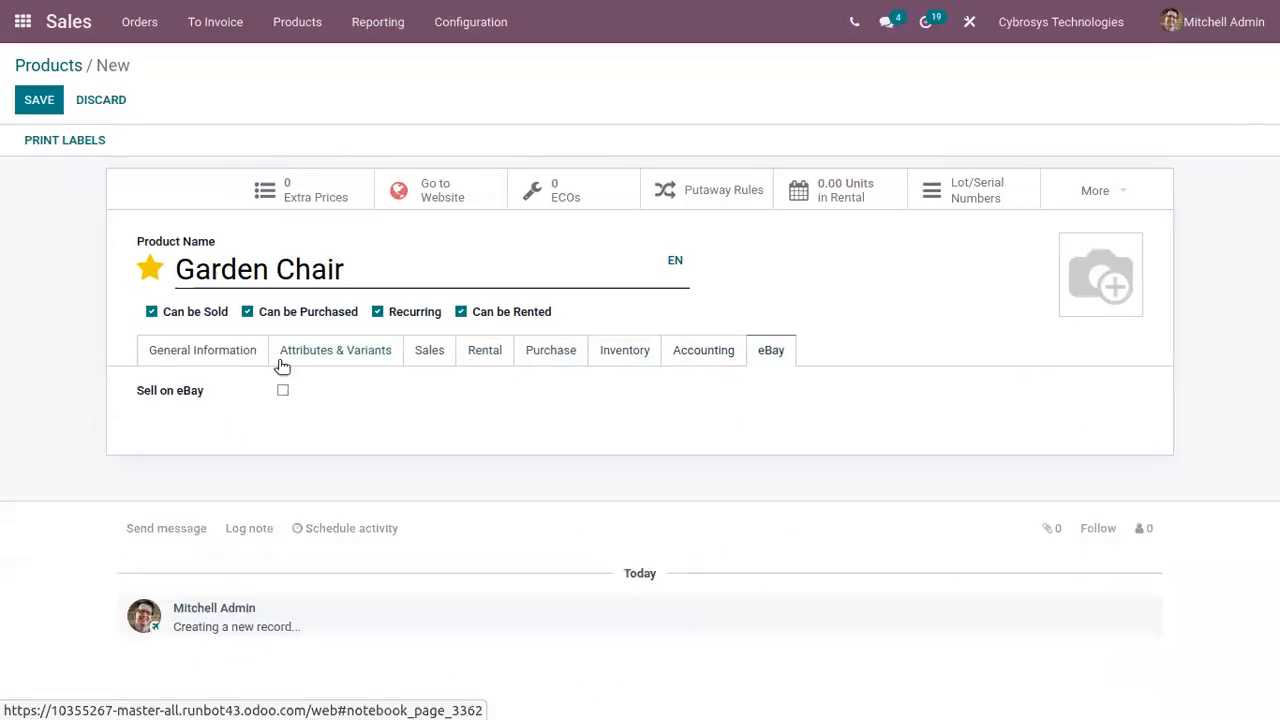
Save the new Garden Chair product and check its extra prices.
left_click(225, 352)
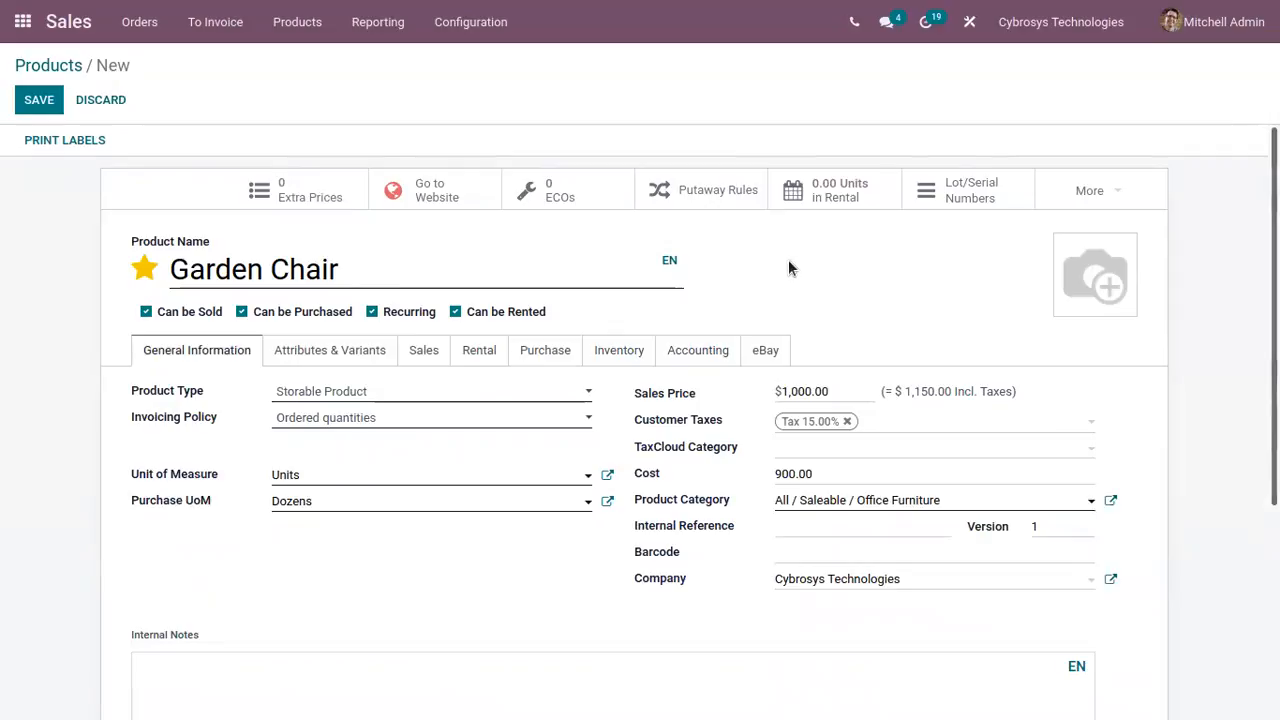
left_click(39, 100)
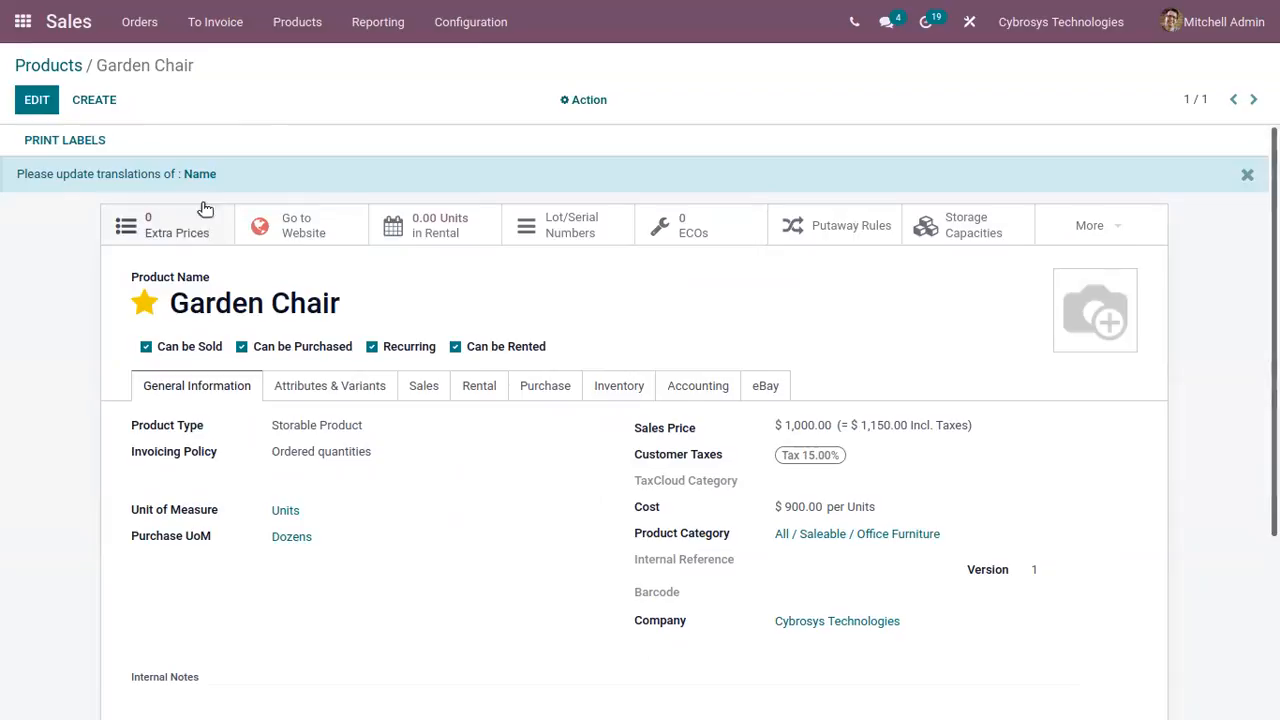
left_click(170, 232)
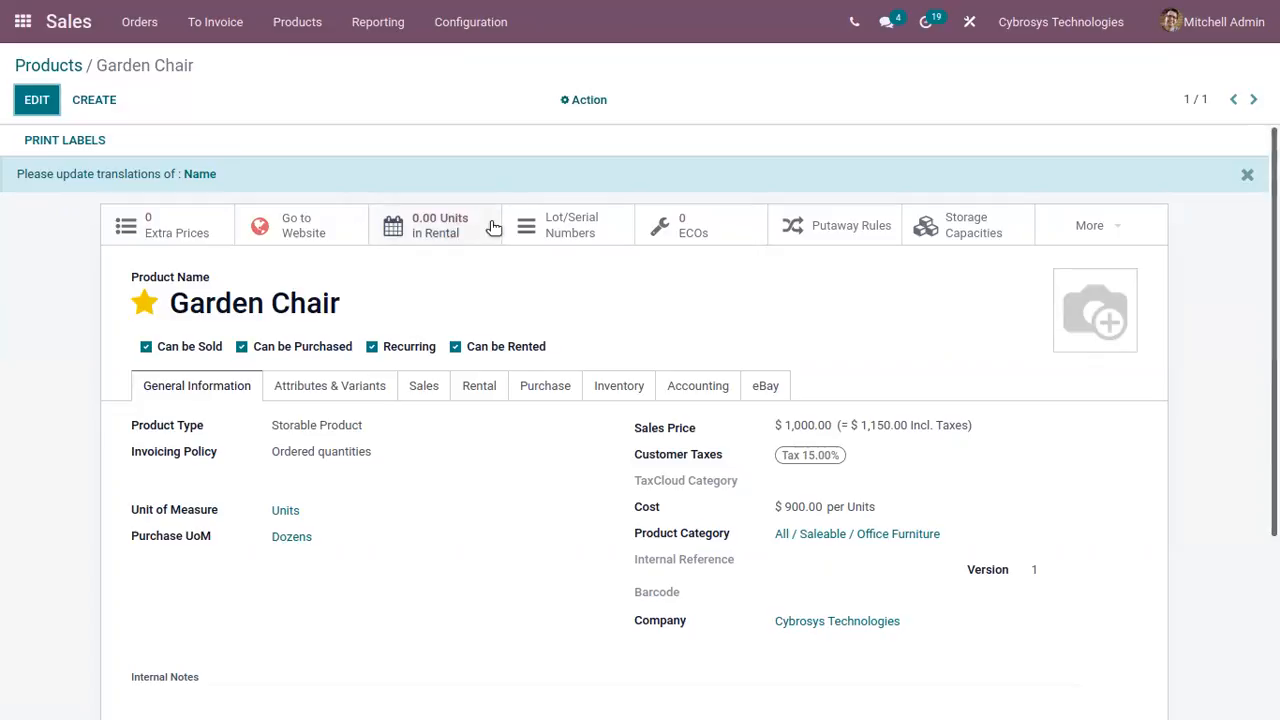
Create a lot/serial number record for the Garden Chair with the suggested number, save it and return to the product.
left_click(604, 222)
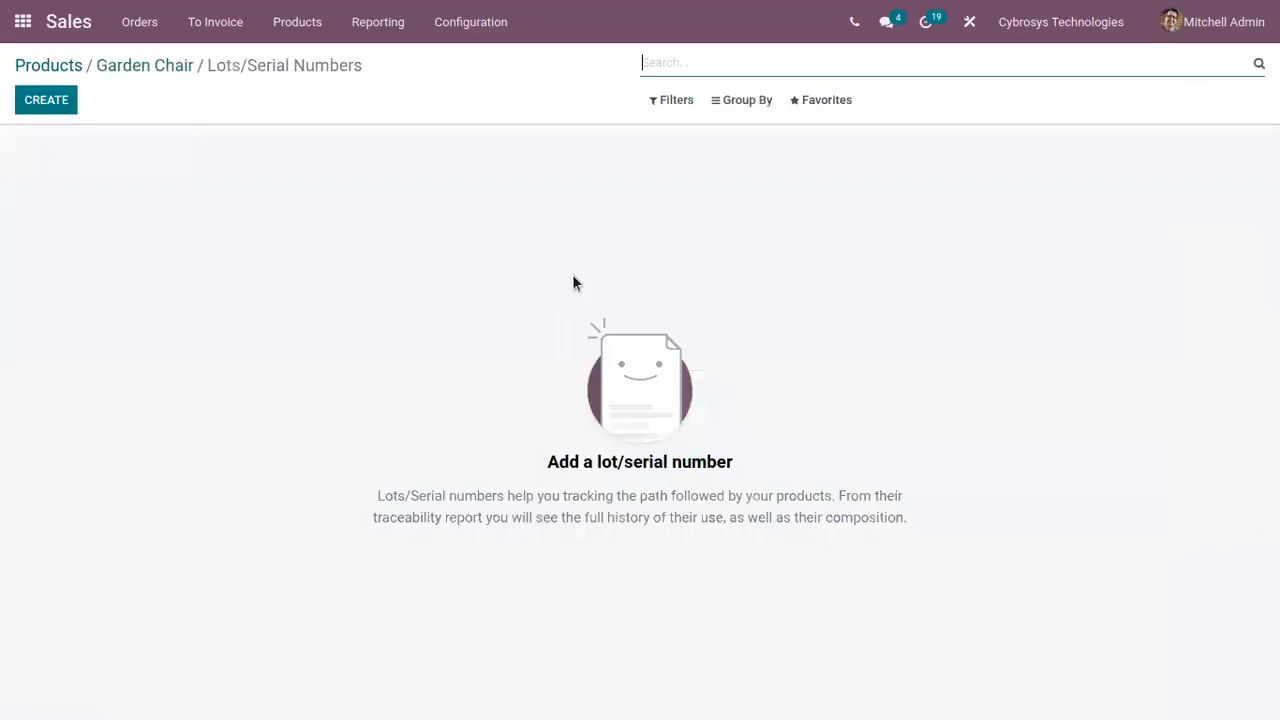
left_click(44, 98)
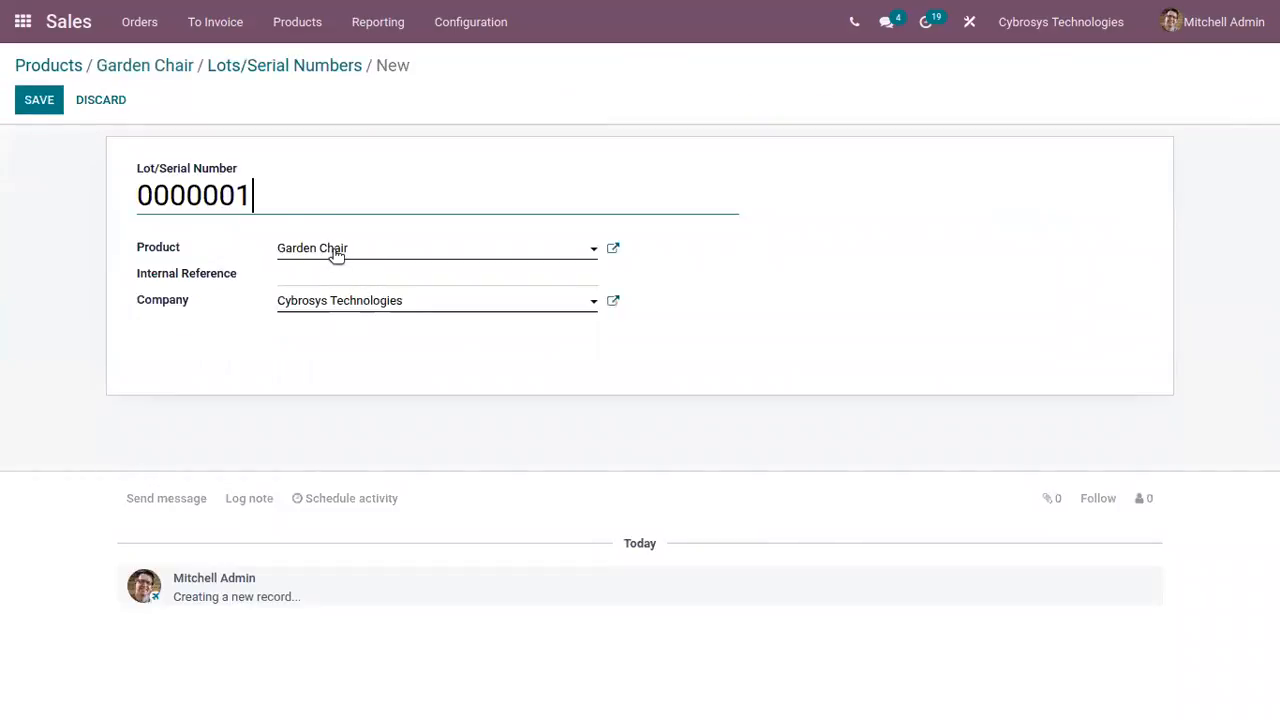
left_click(58, 103)
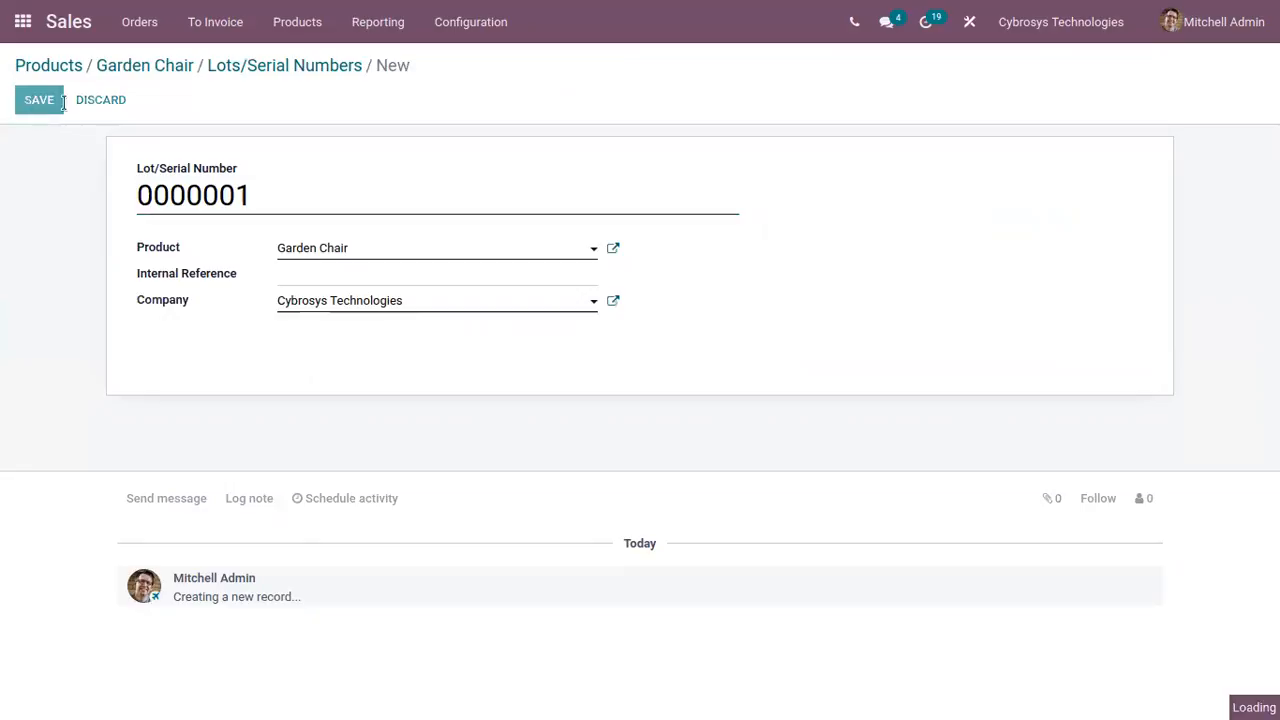
left_click(276, 68)
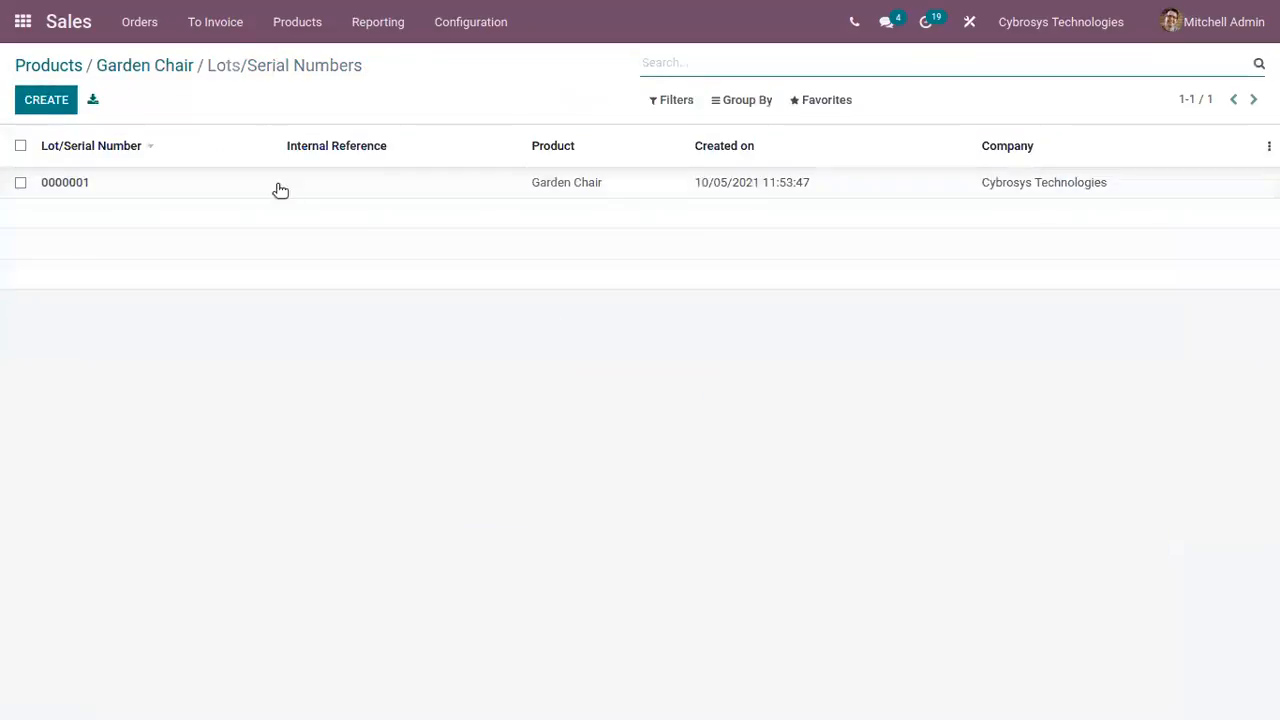
left_click(152, 68)
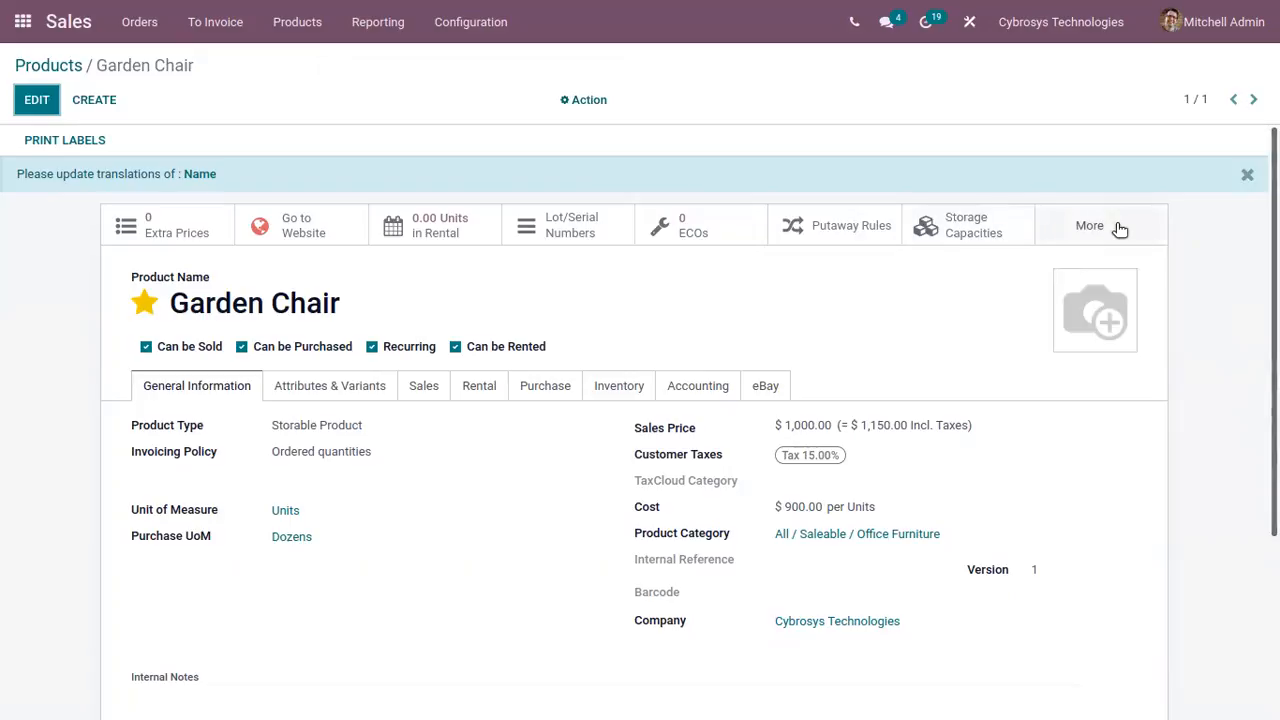
left_click(1119, 226)
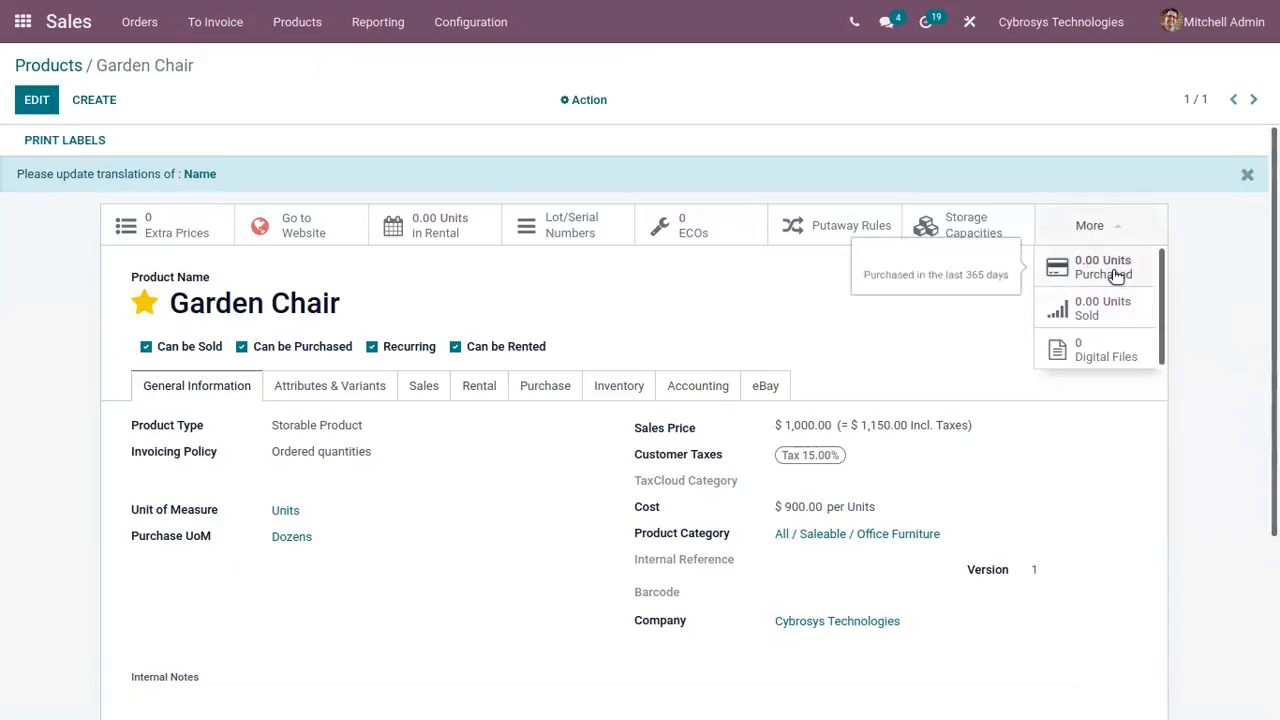
left_click(943, 314)
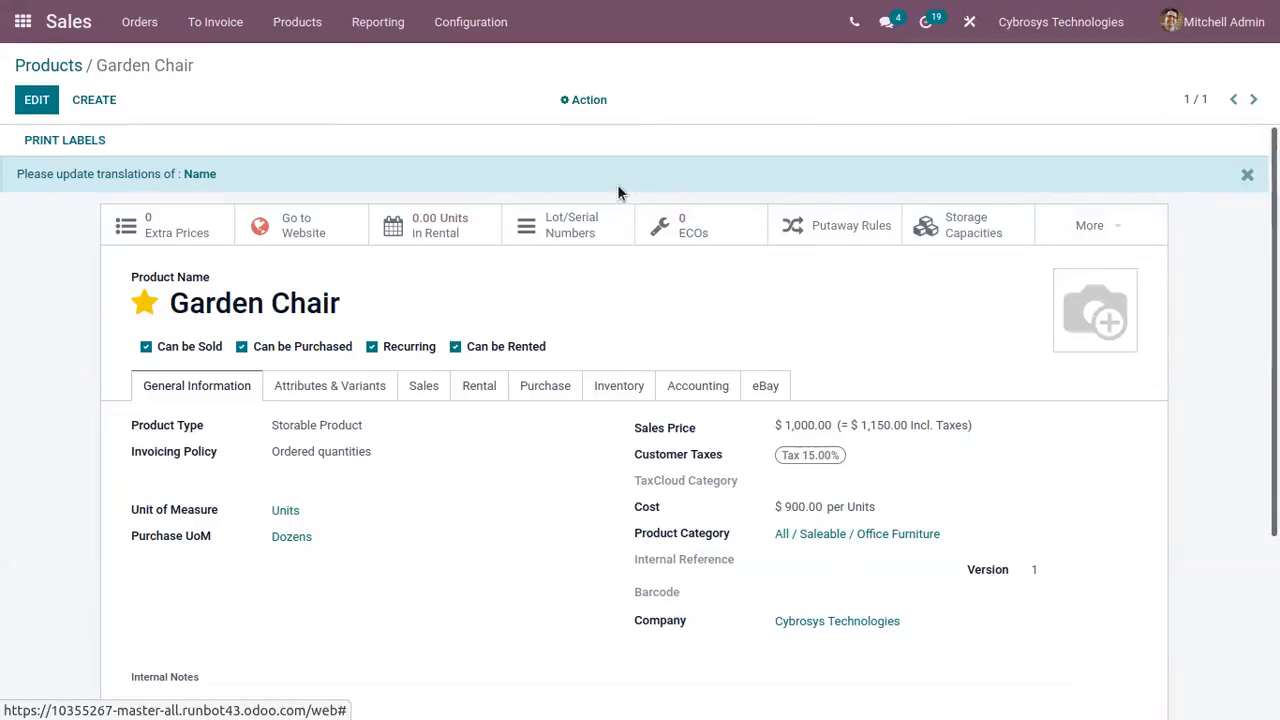
Try to get pictures from Google Images for the Garden Chair.
left_click(582, 97)
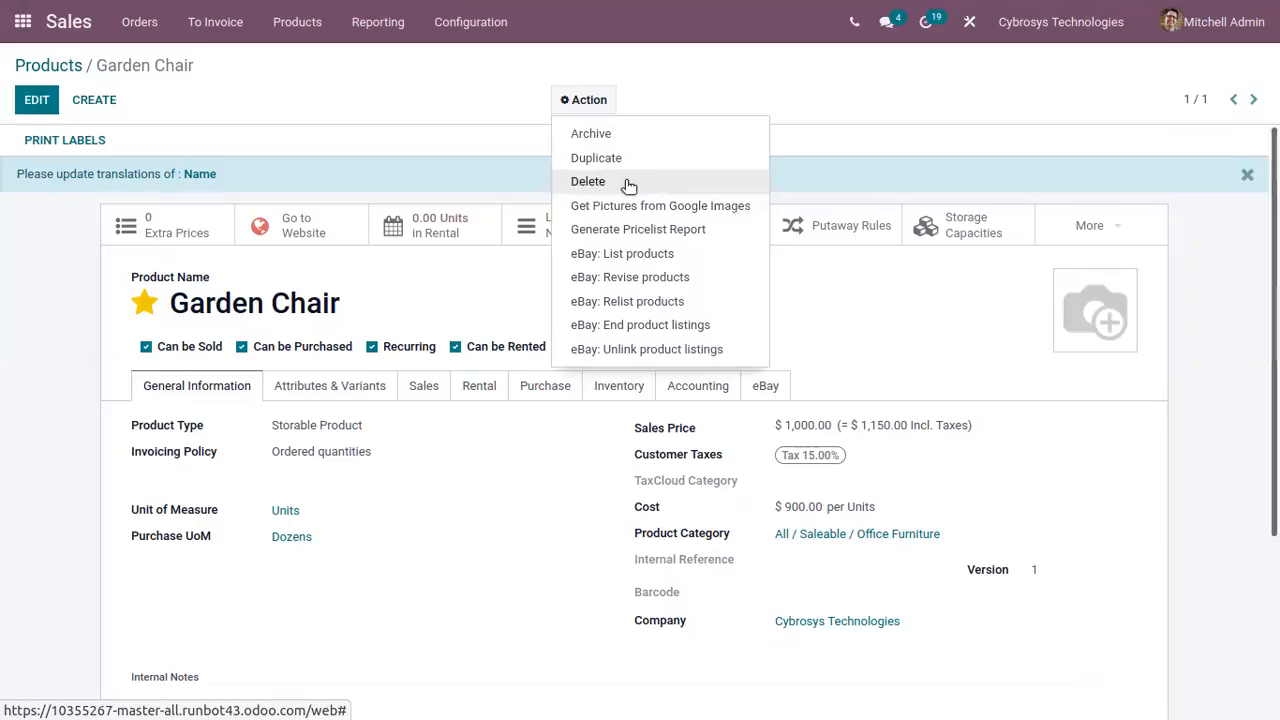
left_click(680, 207)
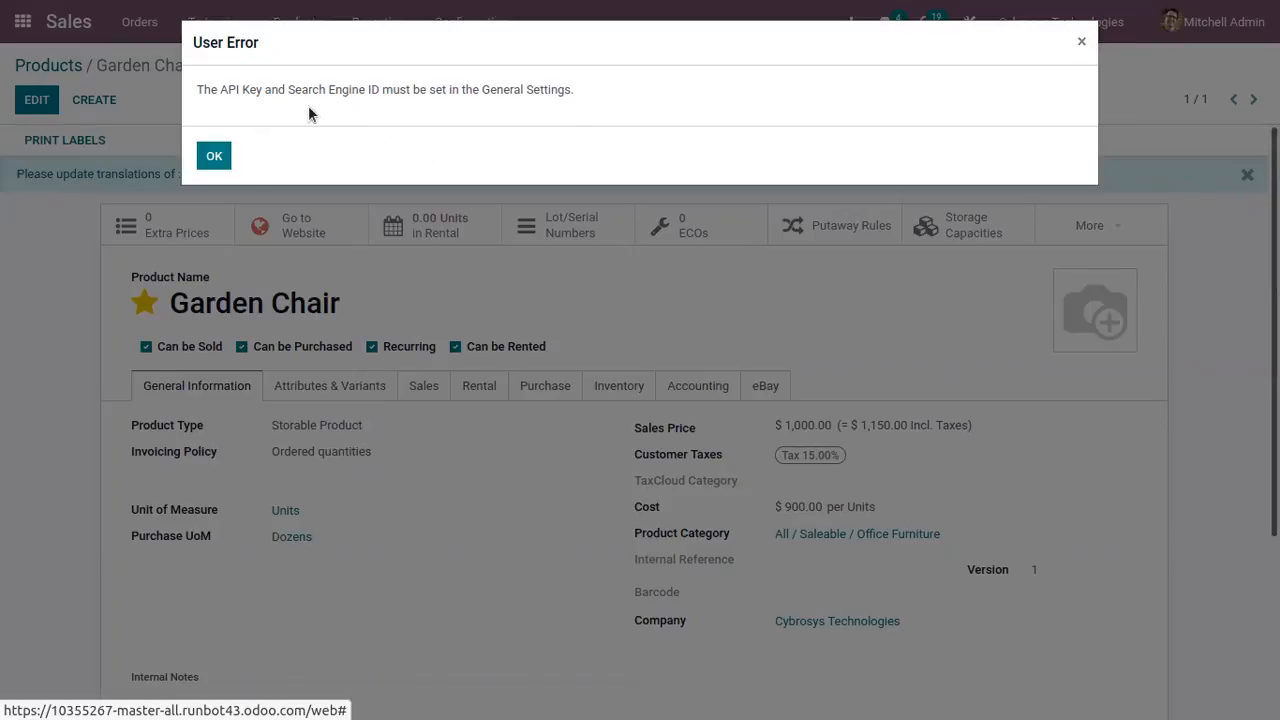
left_click(210, 152)
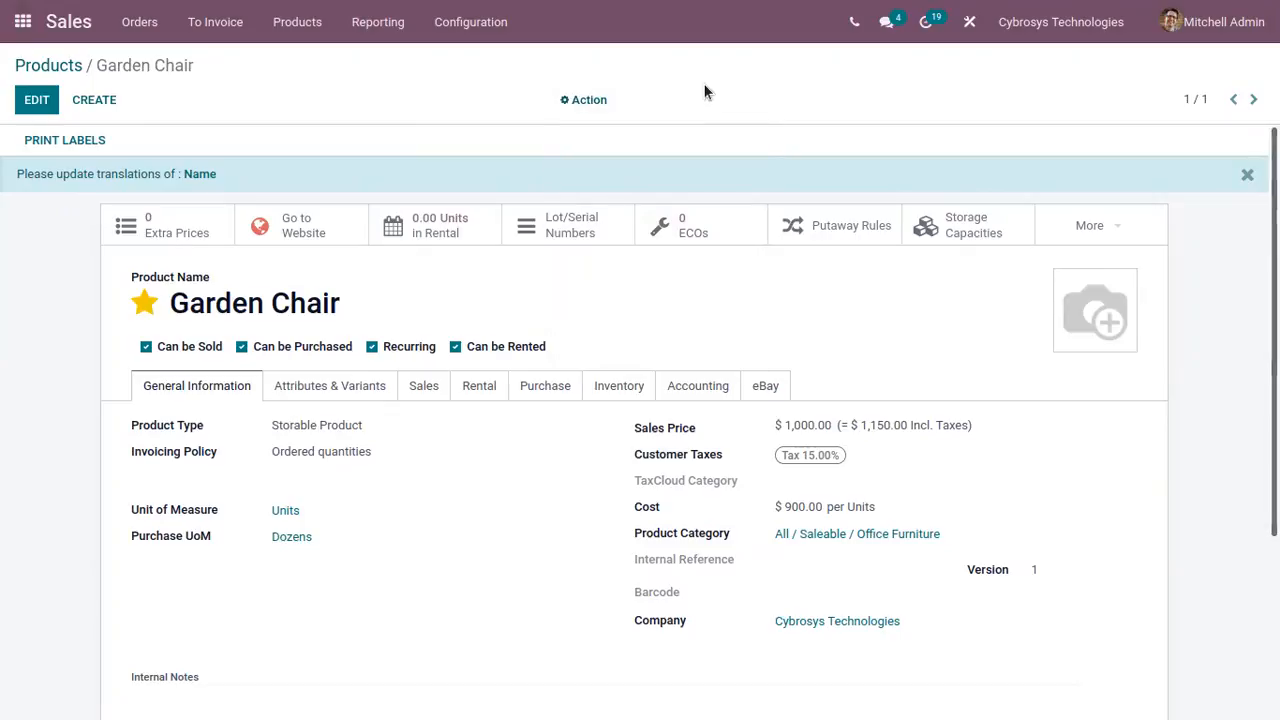
Generate a pricelist report for the Garden Chair and base it on Public Pricelist (USD).
left_click(575, 100)
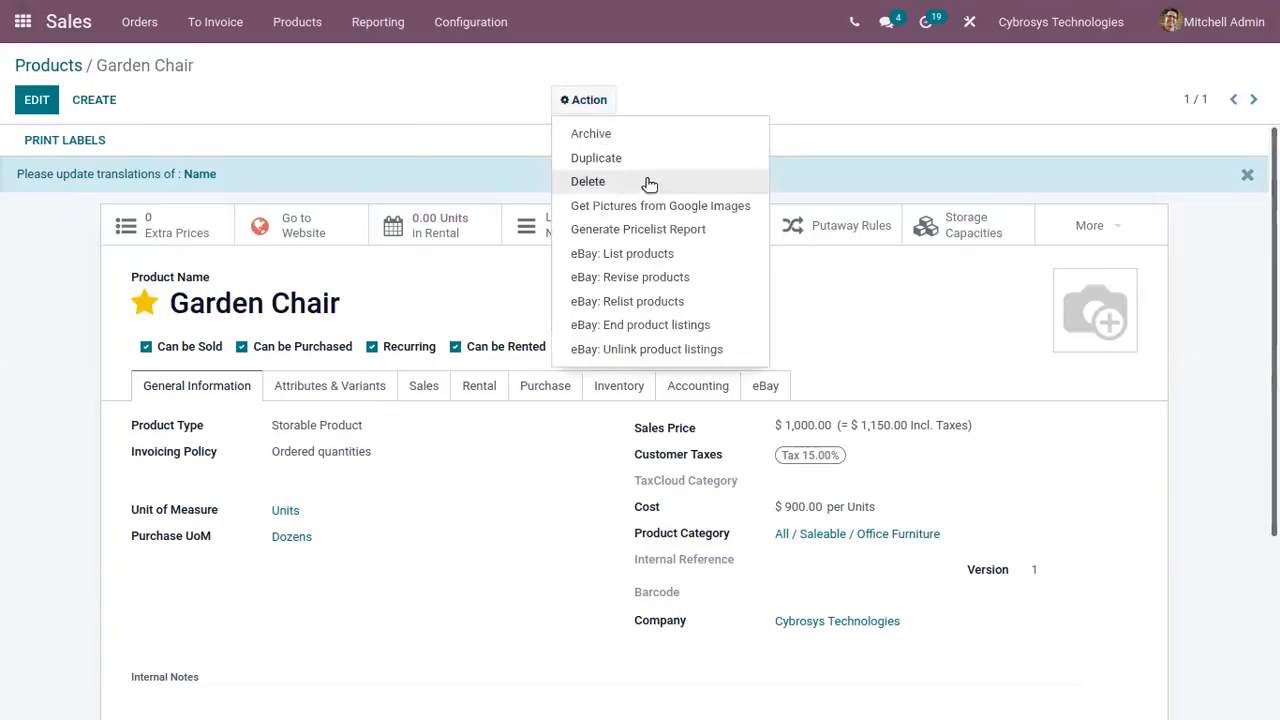
left_click(663, 238)
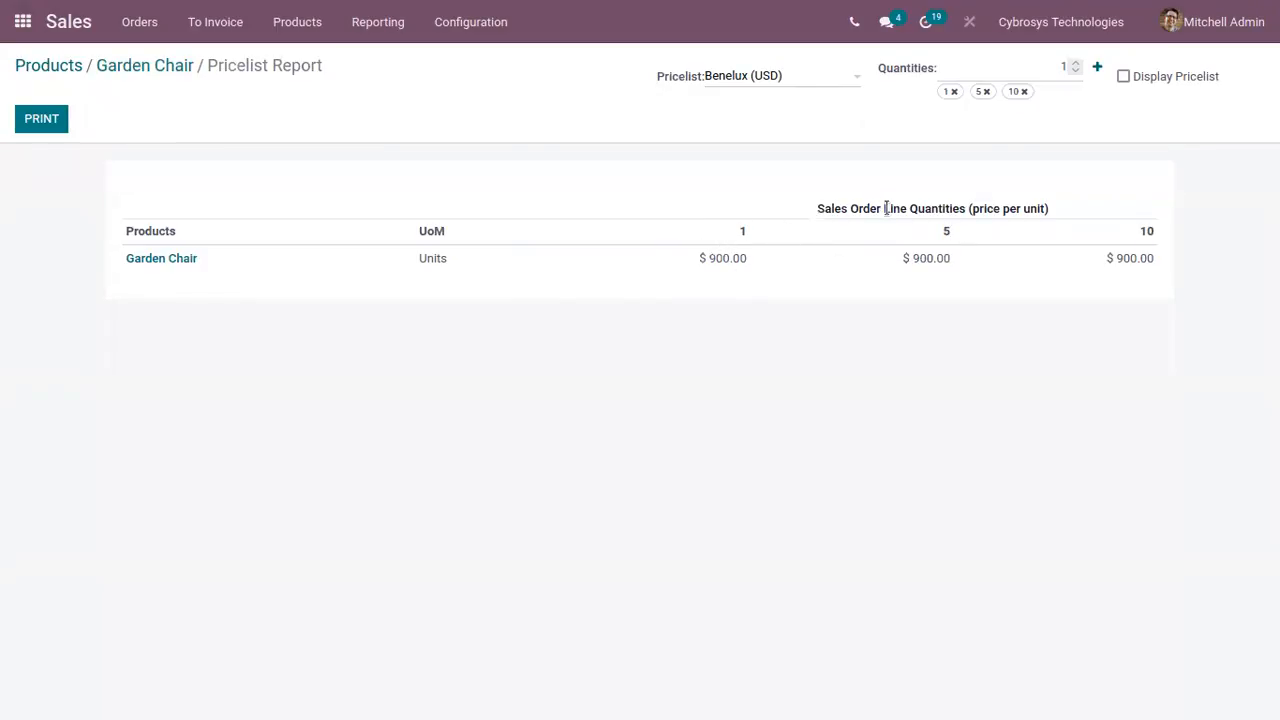
left_click(780, 76)
left_click(805, 152)
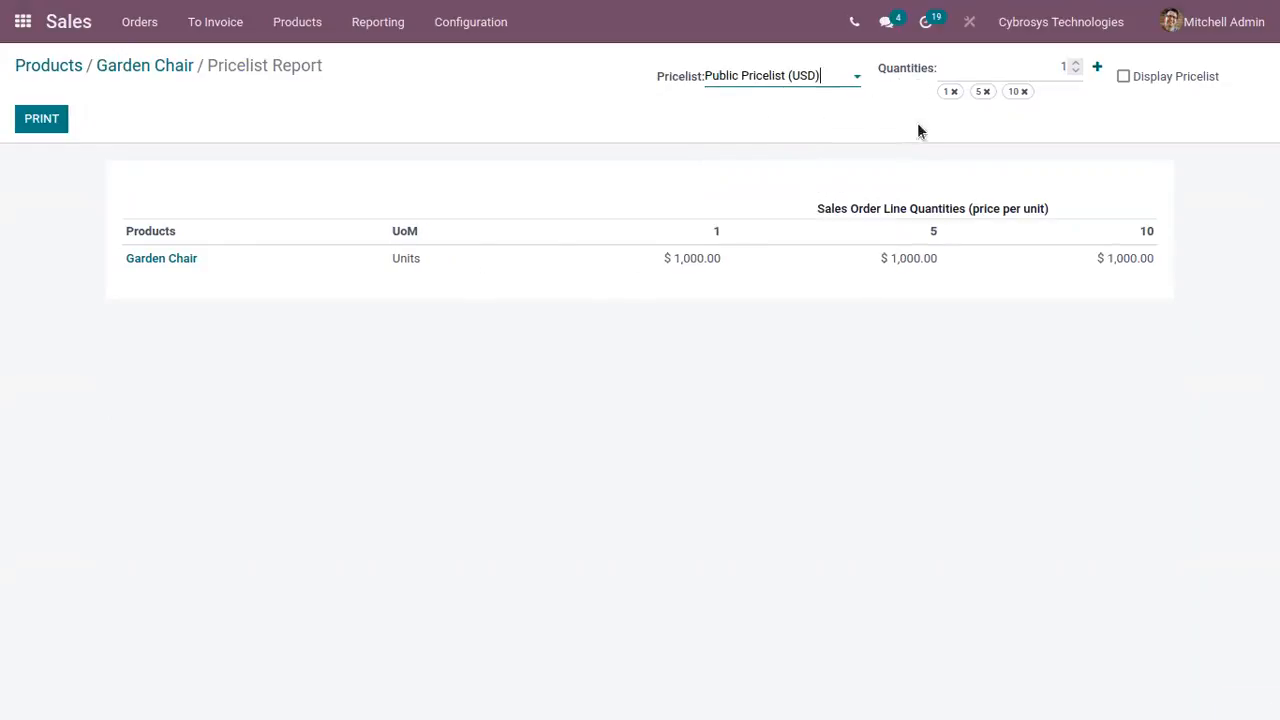
Show the pricelist name on the Garden Chair's pricelist report and print the report.
left_click(990, 76)
left_click(1076, 70)
left_click(1123, 77)
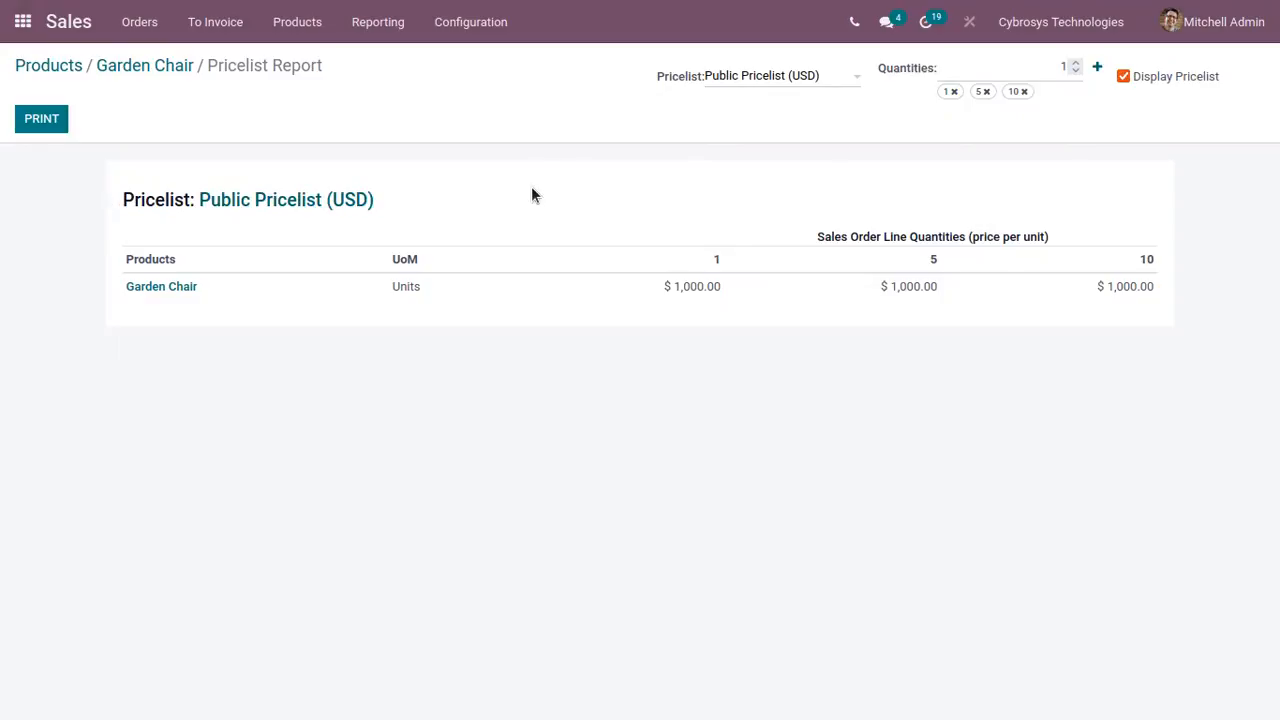
left_click(41, 120)
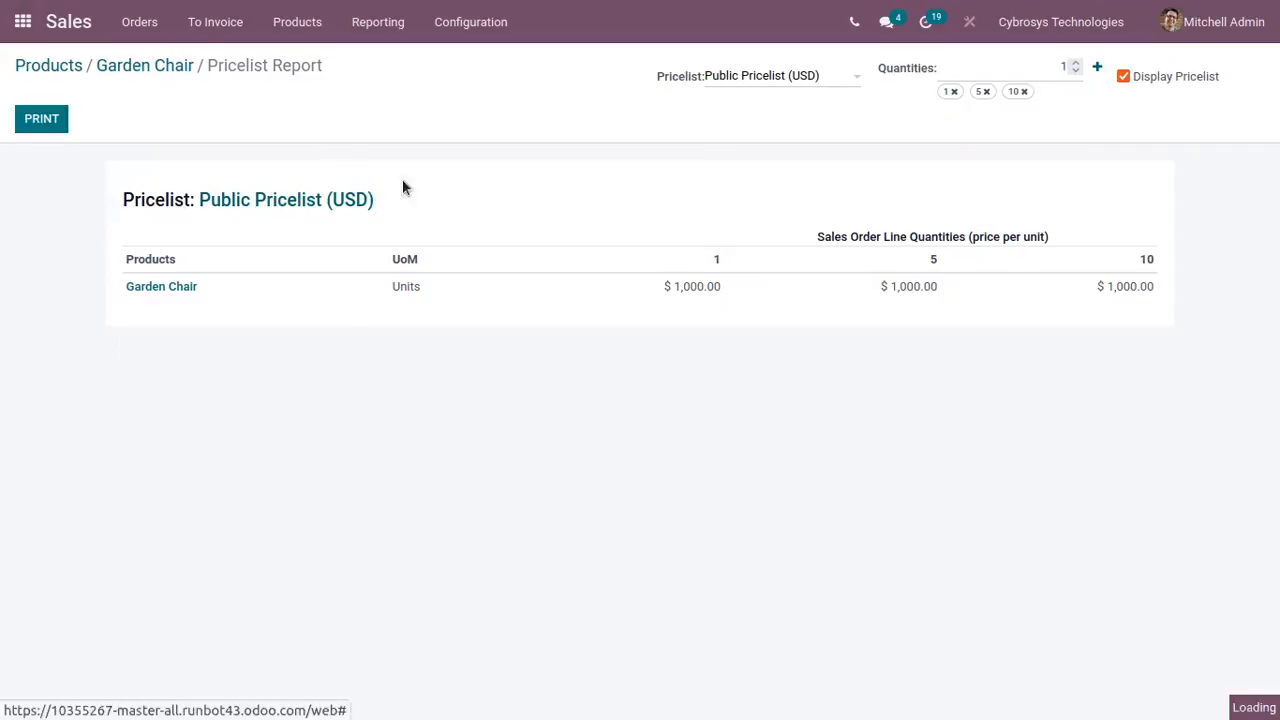
Return to the Garden Chair product and review its available eBay actions.
left_click(165, 70)
left_click(586, 100)
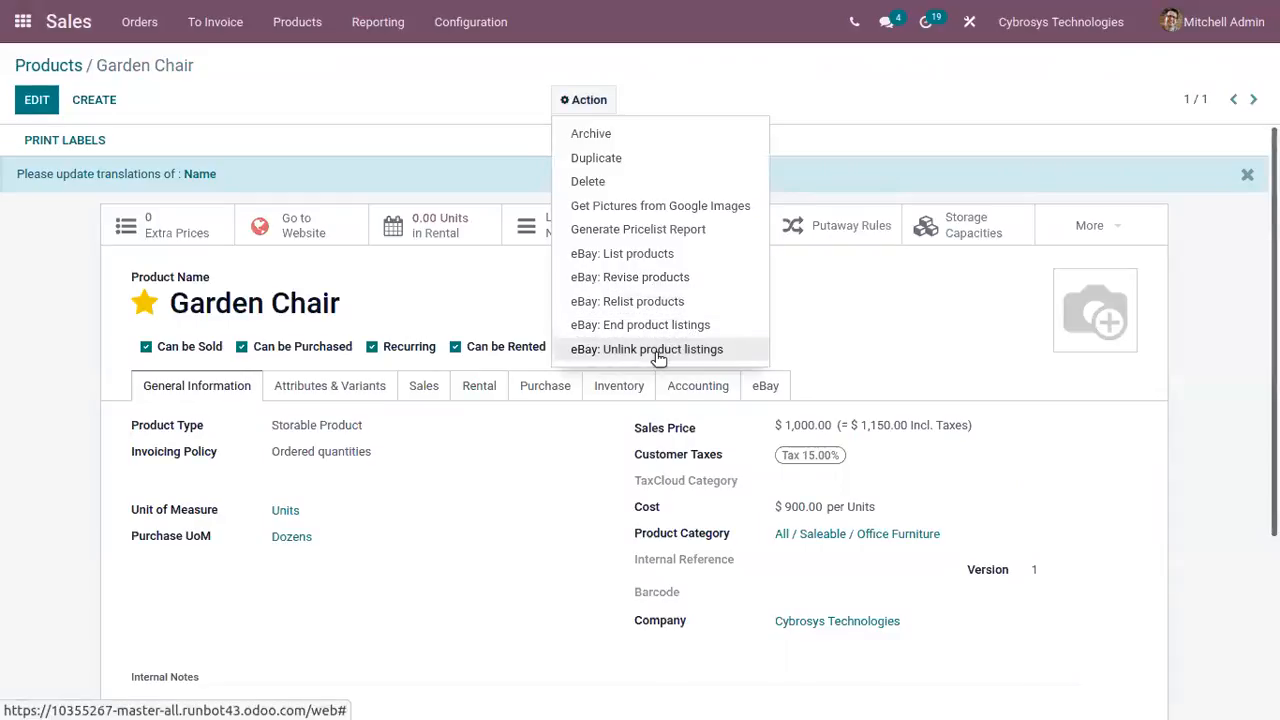
left_click(827, 291)
Upload a garden bench photo from the Downloads folder as the Garden Chair's picture and save the product.
left_click(36, 99)
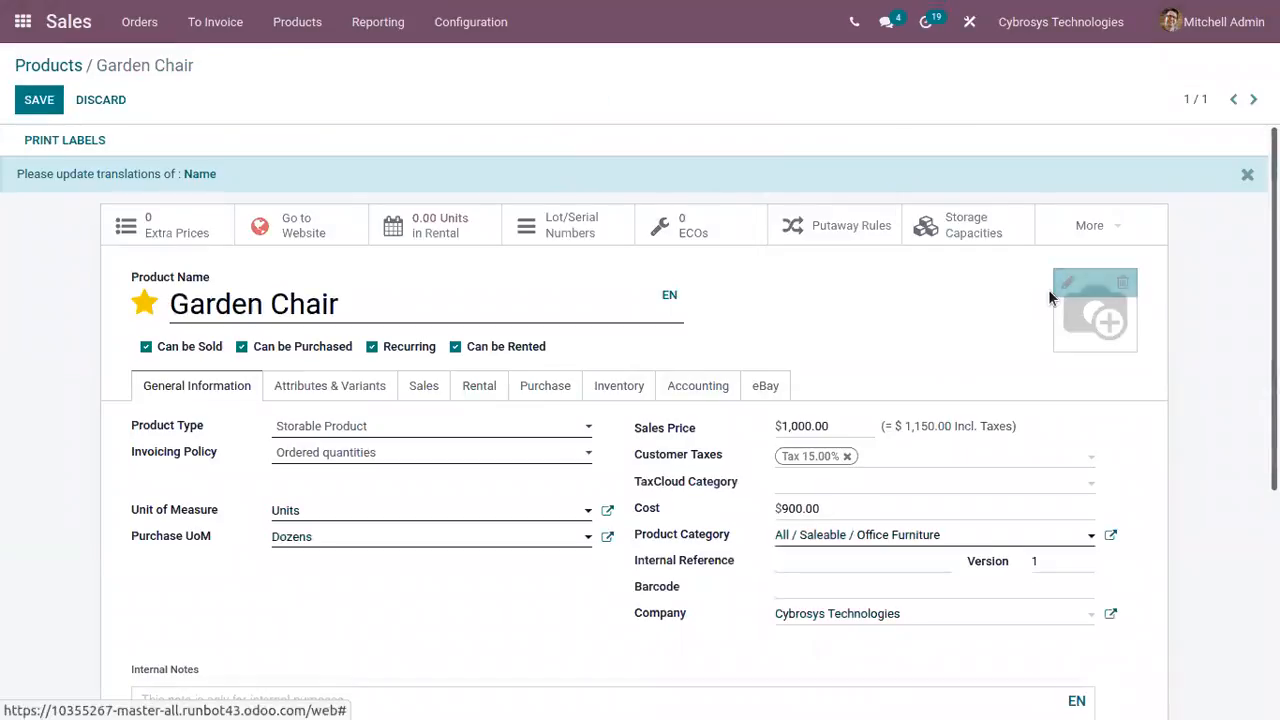
left_click(1067, 284)
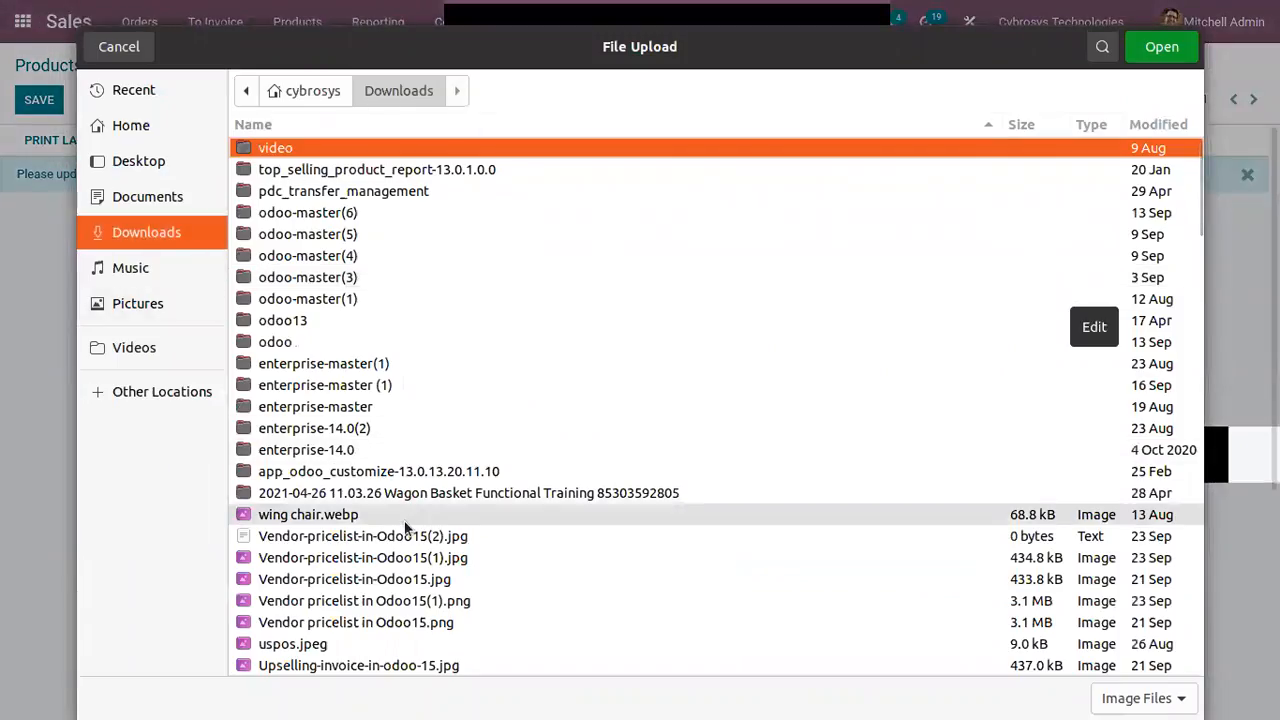
scroll(405, 527, "down", 15)
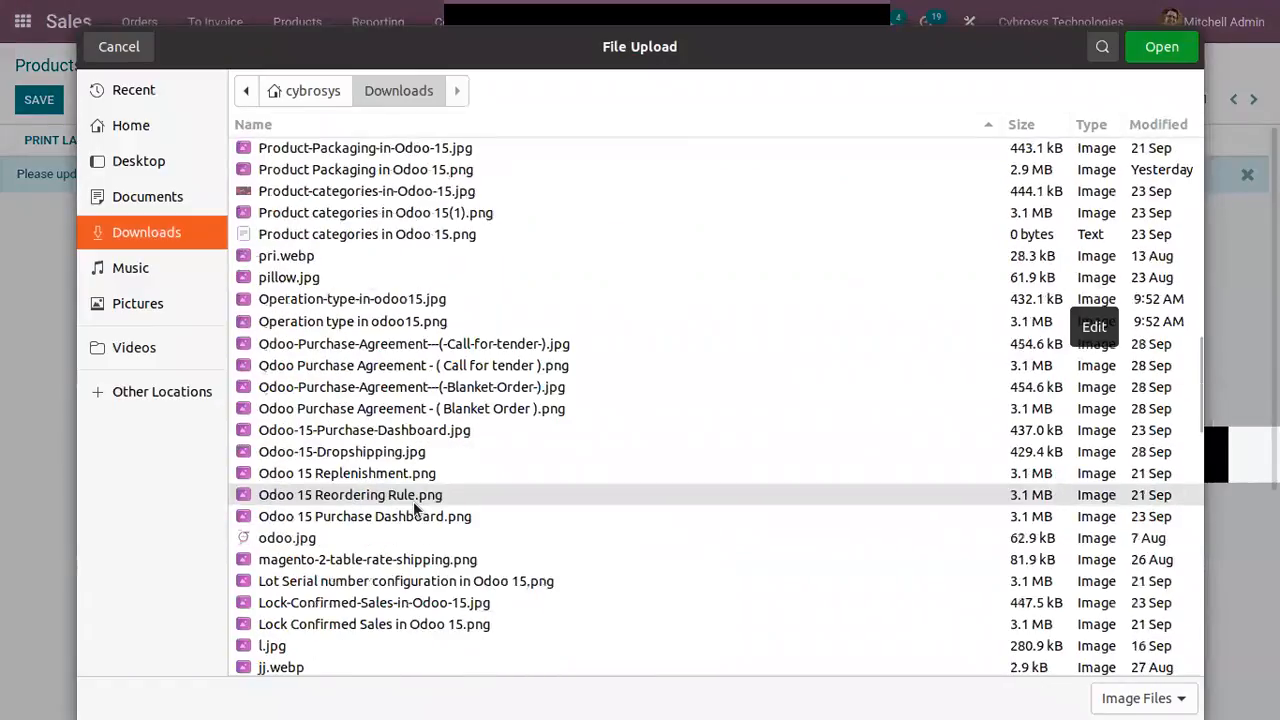
scroll(414, 503, "down", 10)
left_click(46, 108)
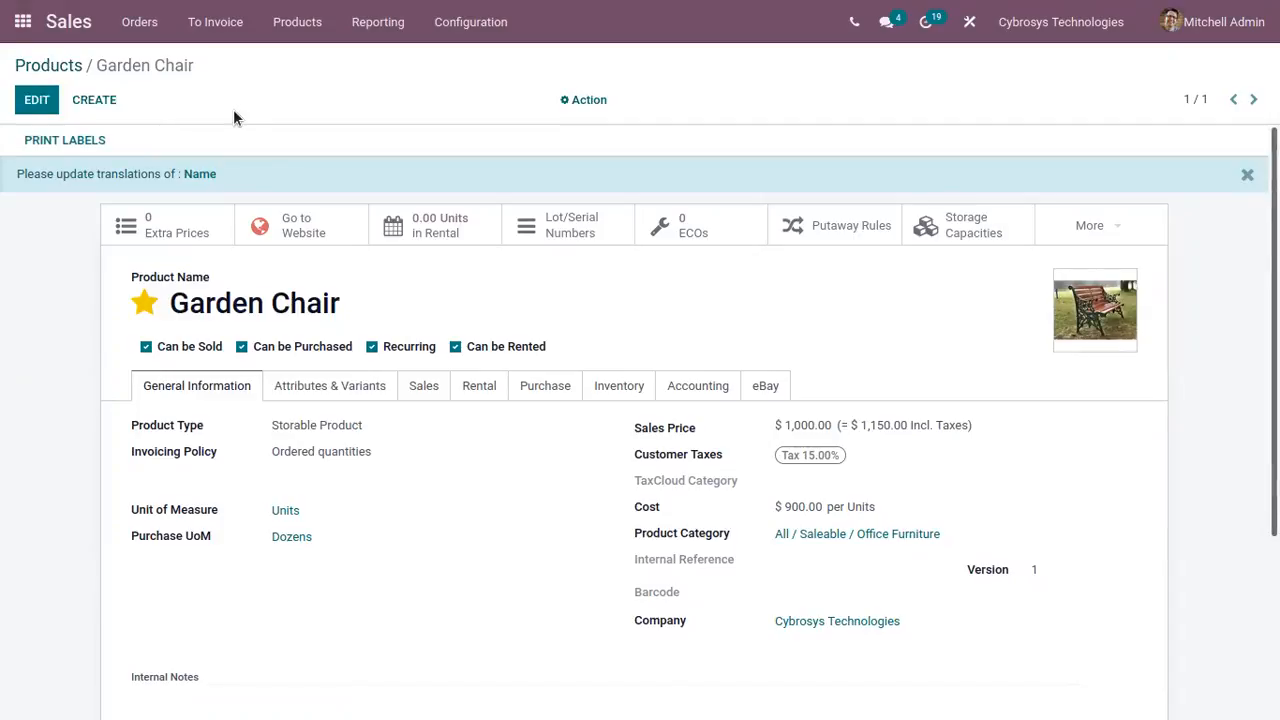
Search the product list for "garden" to check the Garden Chair's entry, and clear the search.
left_click(41, 62)
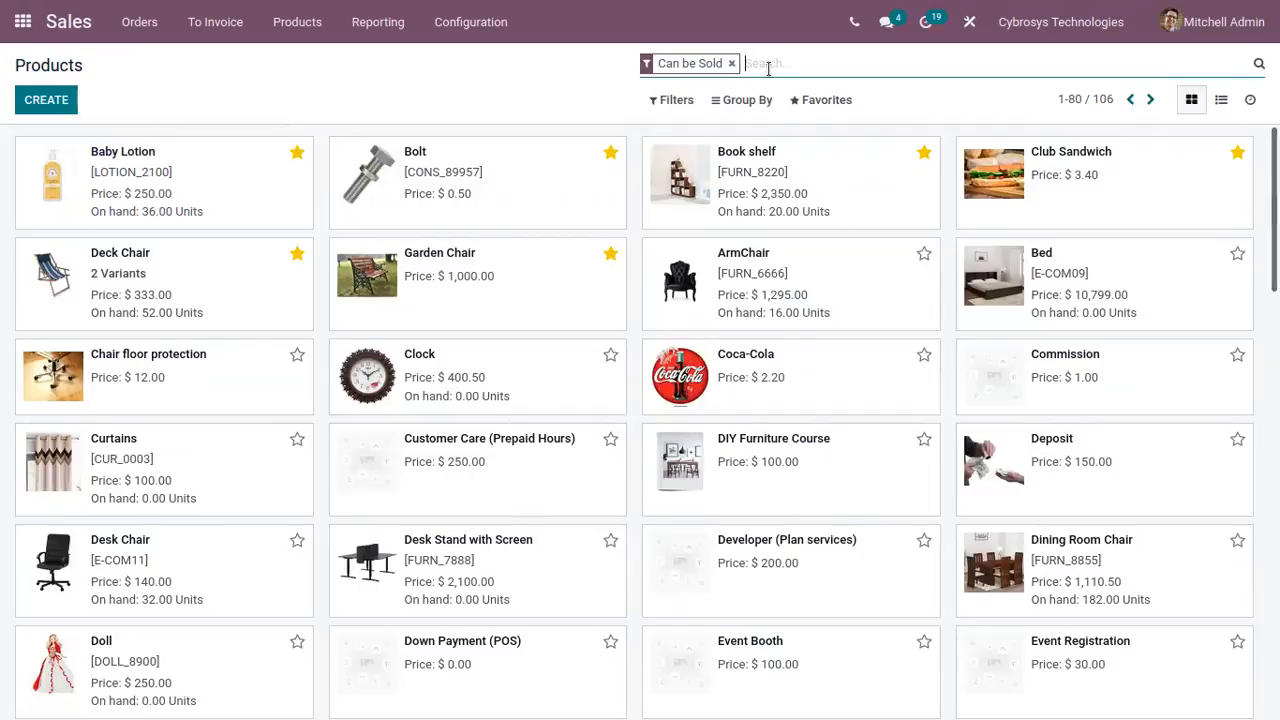
type("gardeb")
key("BackSpace")
type("n")
key("Return")
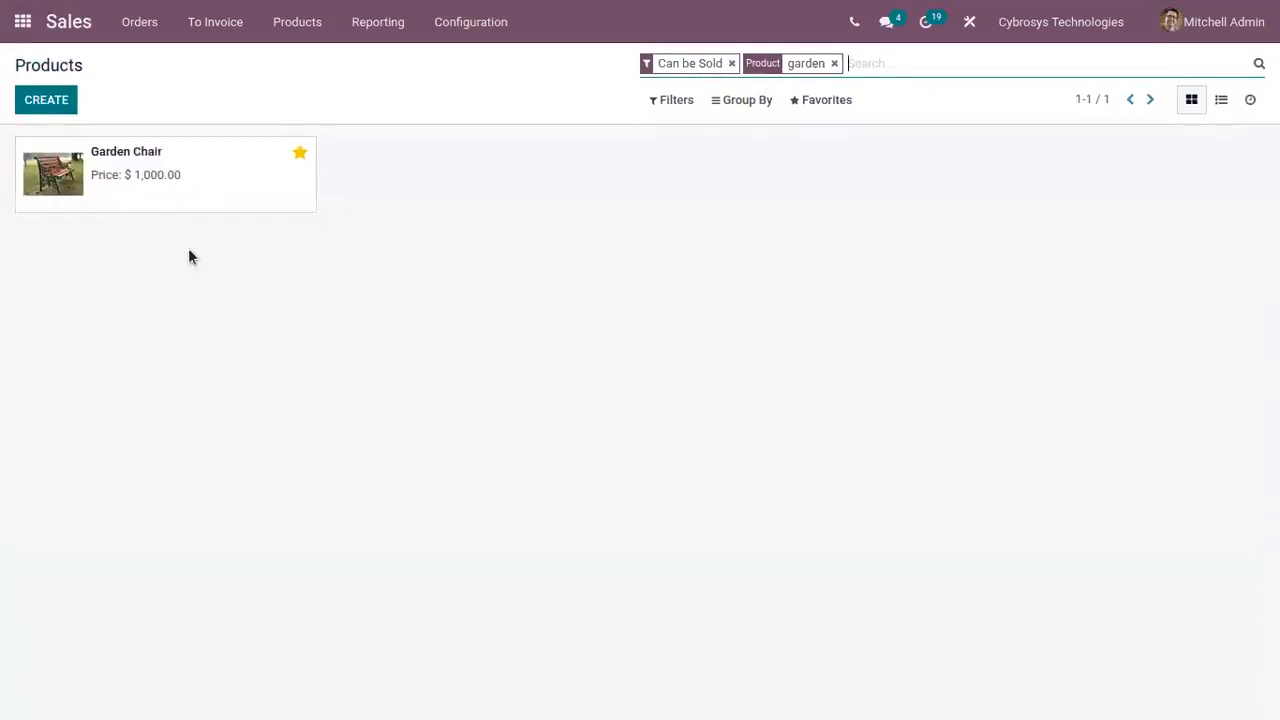
left_click(299, 157)
left_click(836, 63)
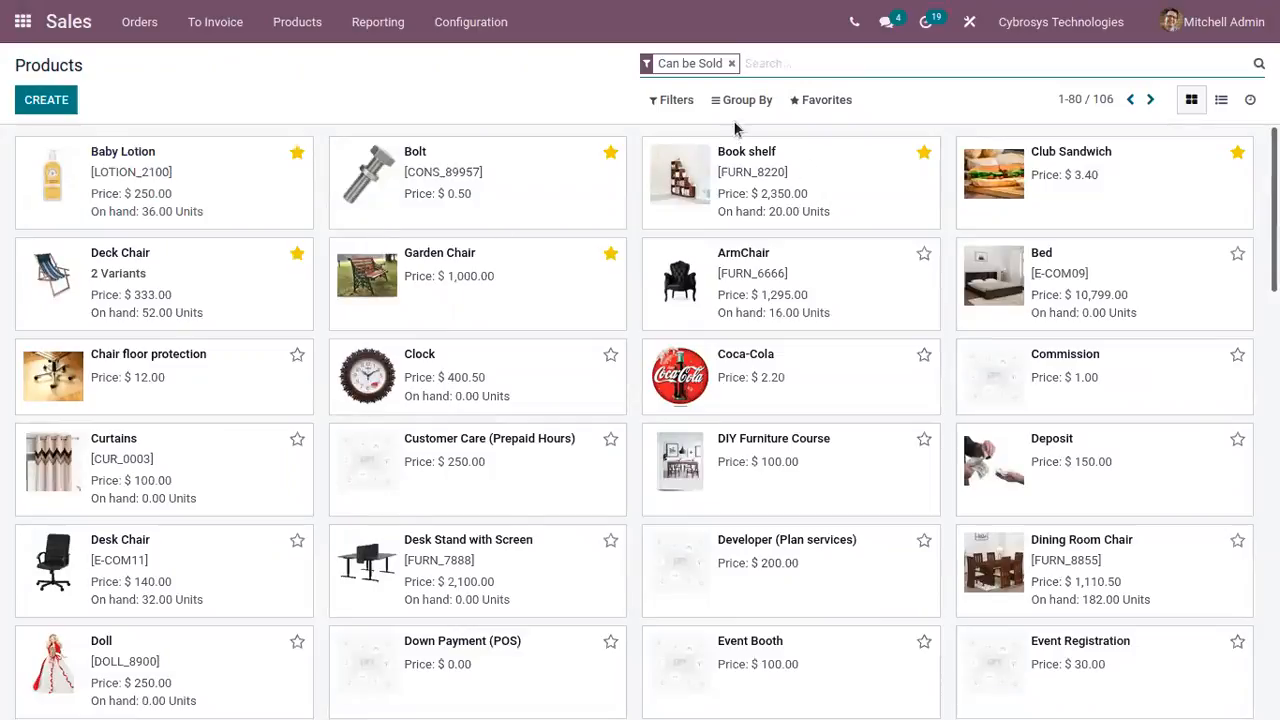
View the products under the Services filter and under the Products filter, removing each filter again.
left_click(684, 103)
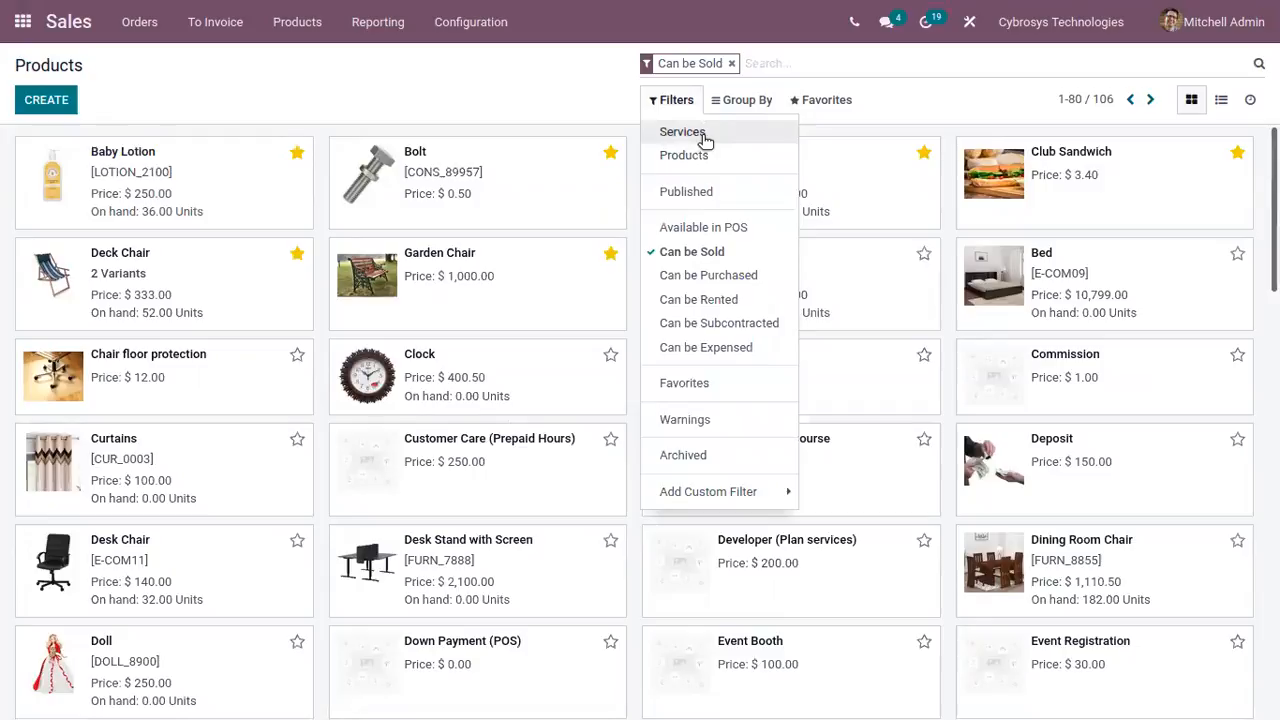
left_click(706, 138)
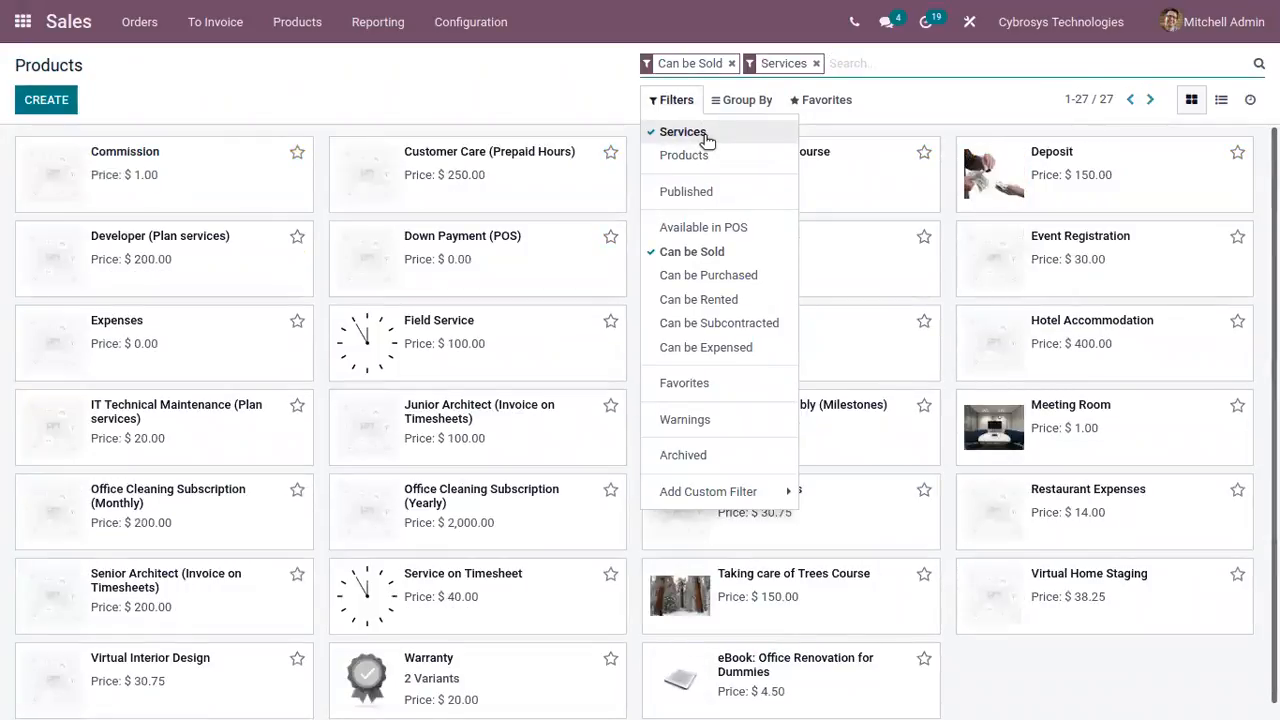
left_click(713, 134)
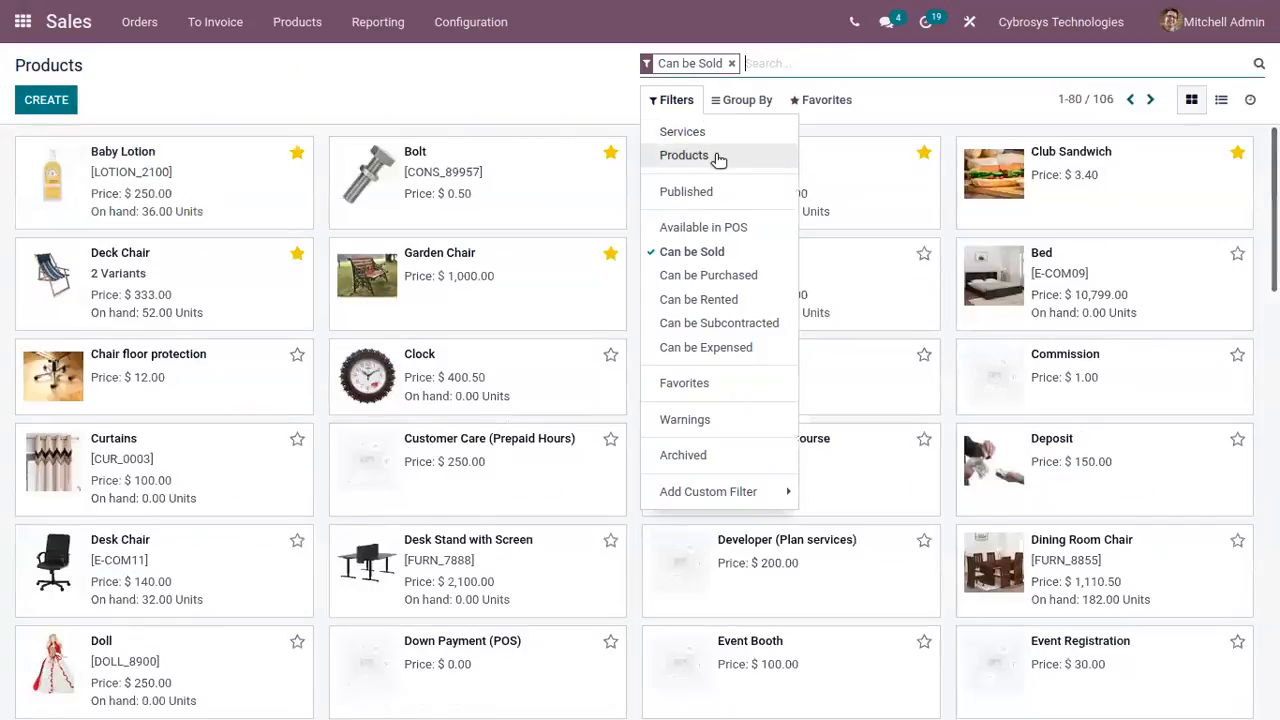
left_click(717, 158)
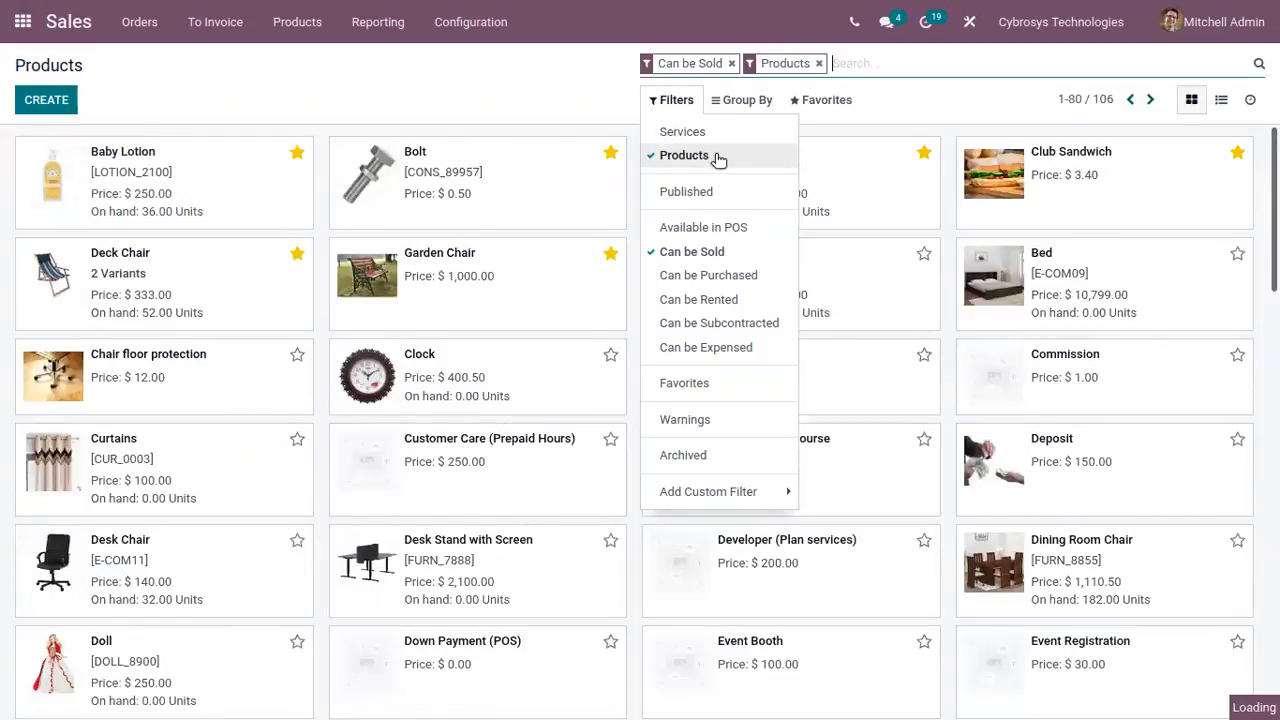
left_click(717, 158)
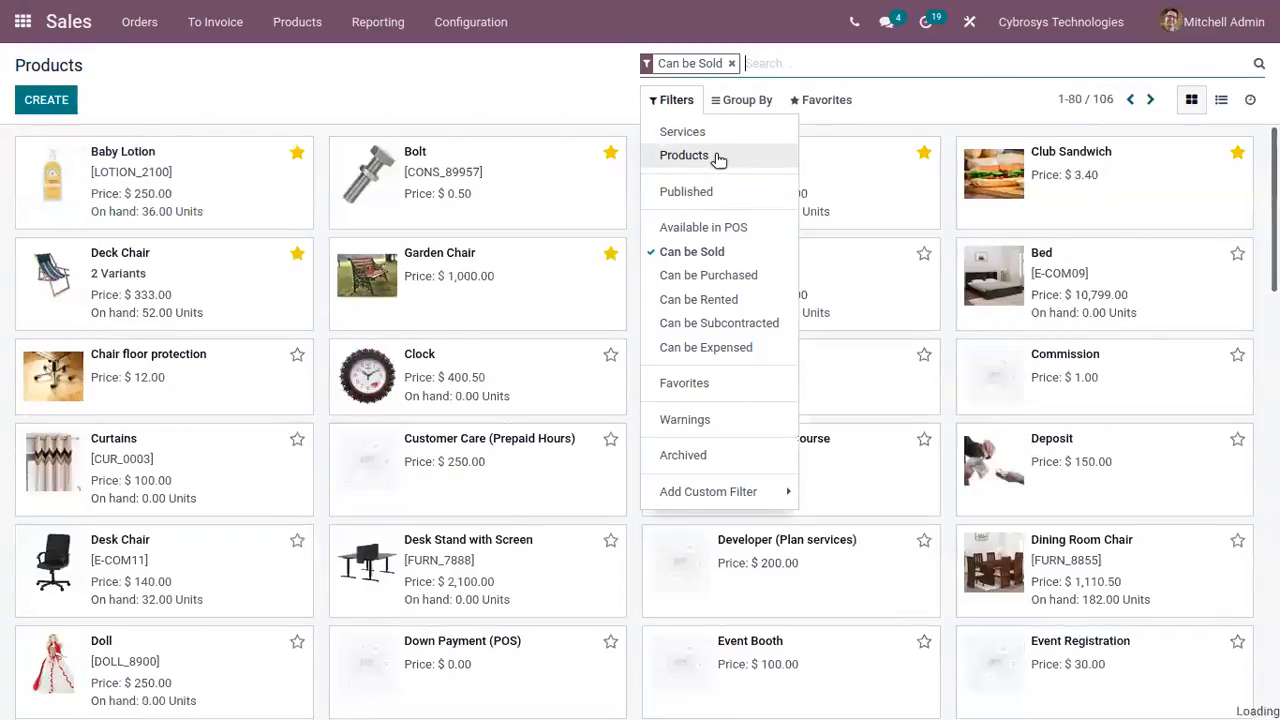
Filter the list to published products, check the Clock's website publication status, and remove the Published filter.
left_click(717, 191)
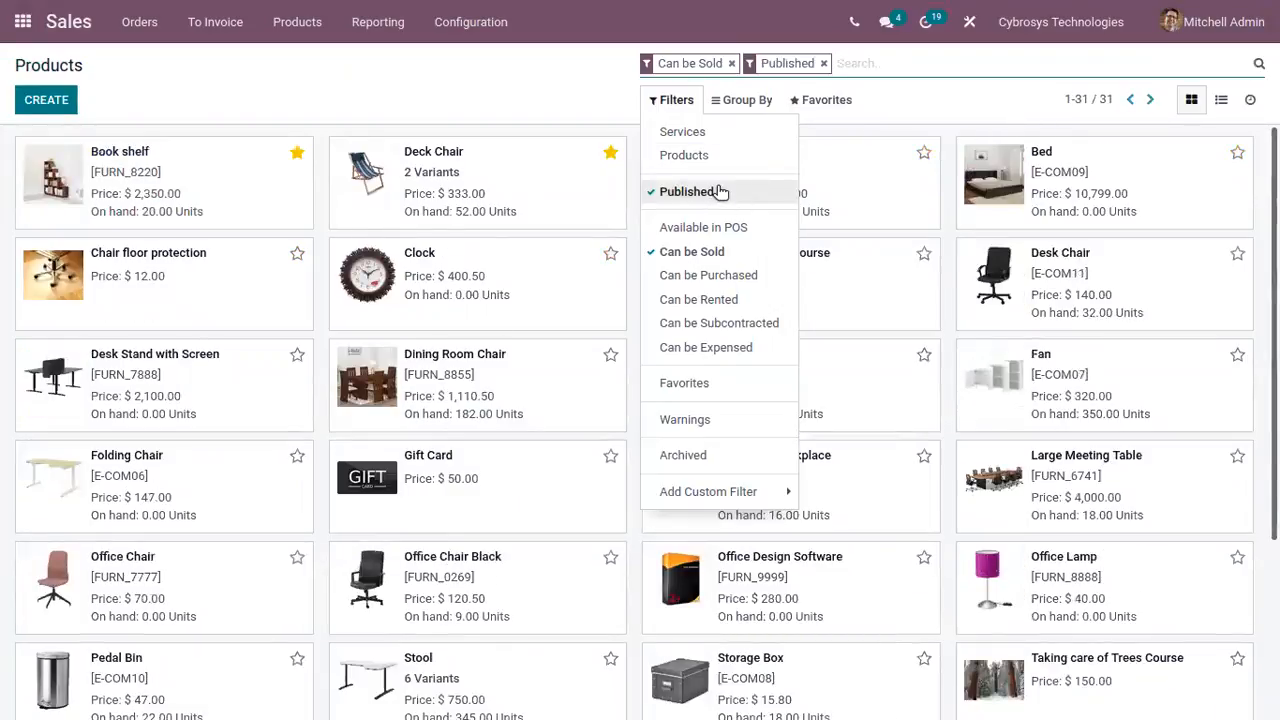
left_click(571, 277)
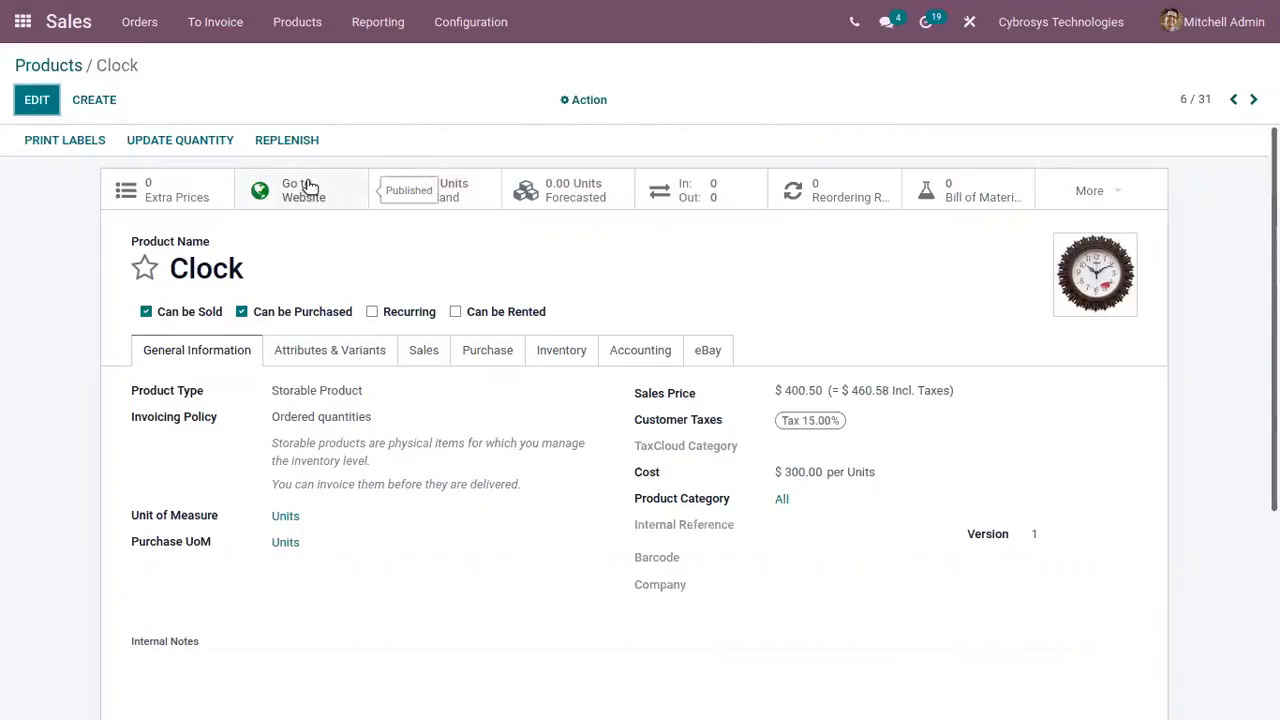
left_click(80, 65)
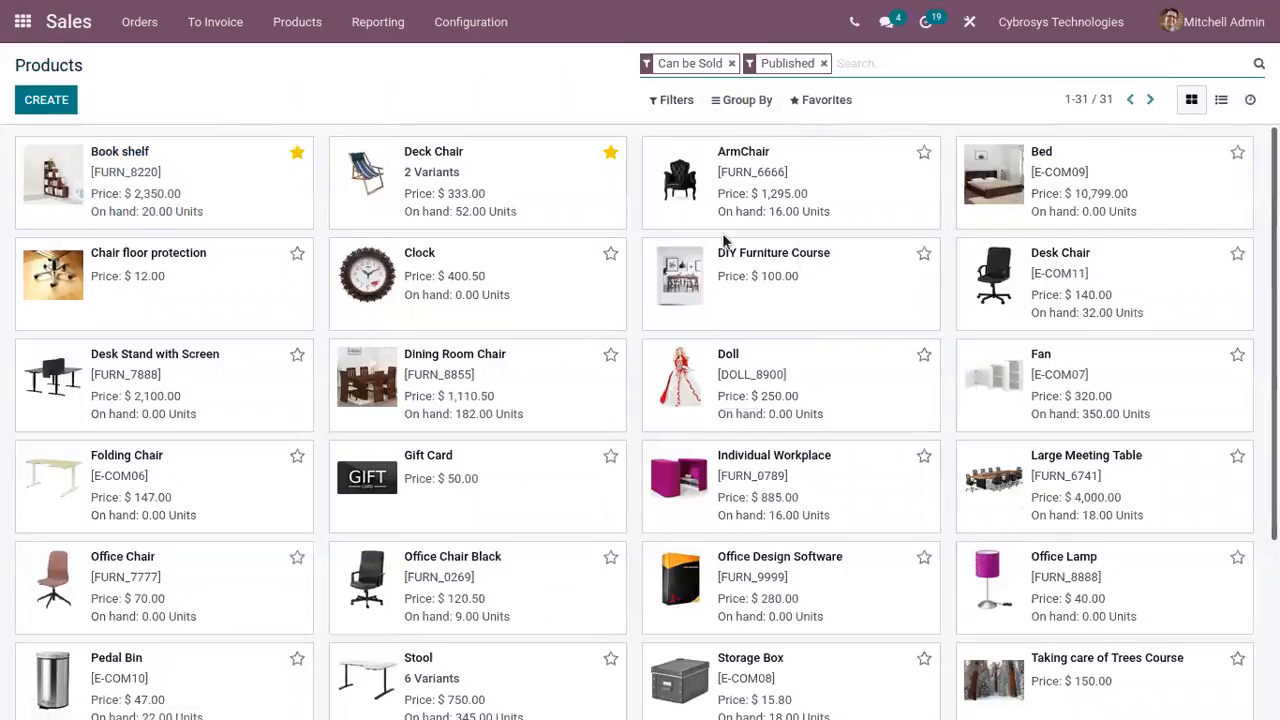
left_click(823, 63)
View the product list with the Available in POS filter and remove that filter again.
left_click(674, 100)
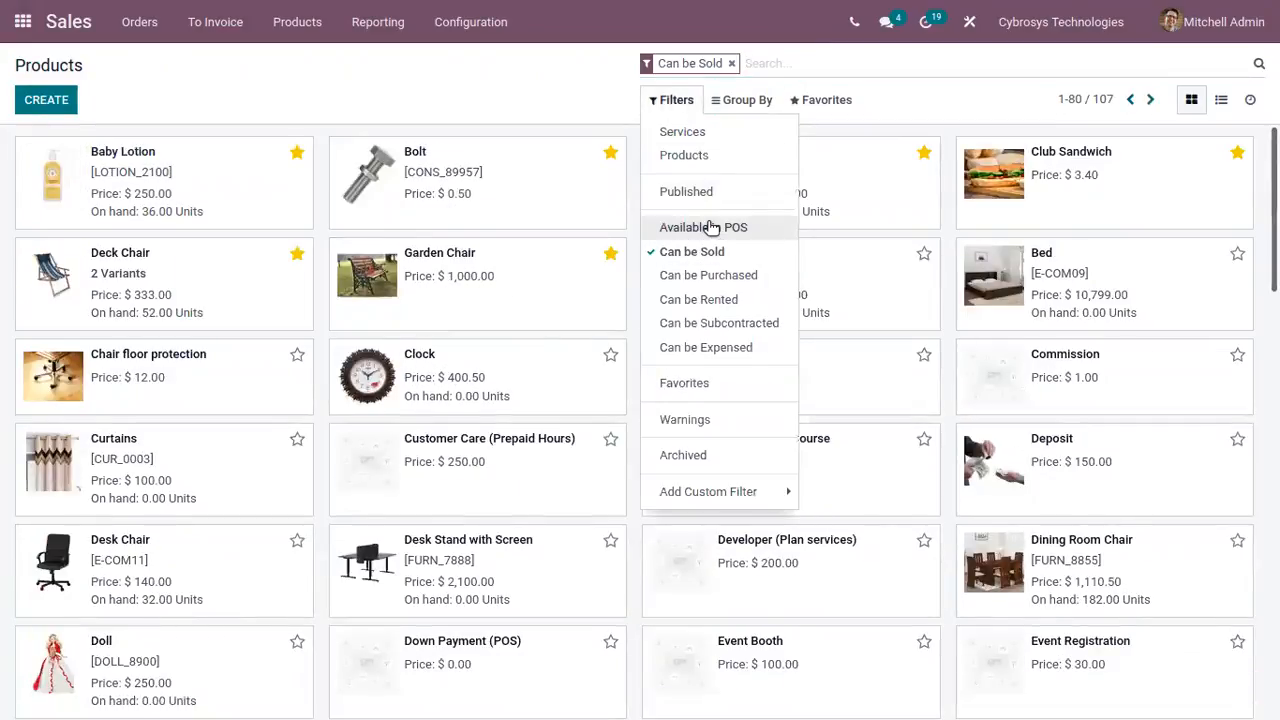
left_click(711, 228)
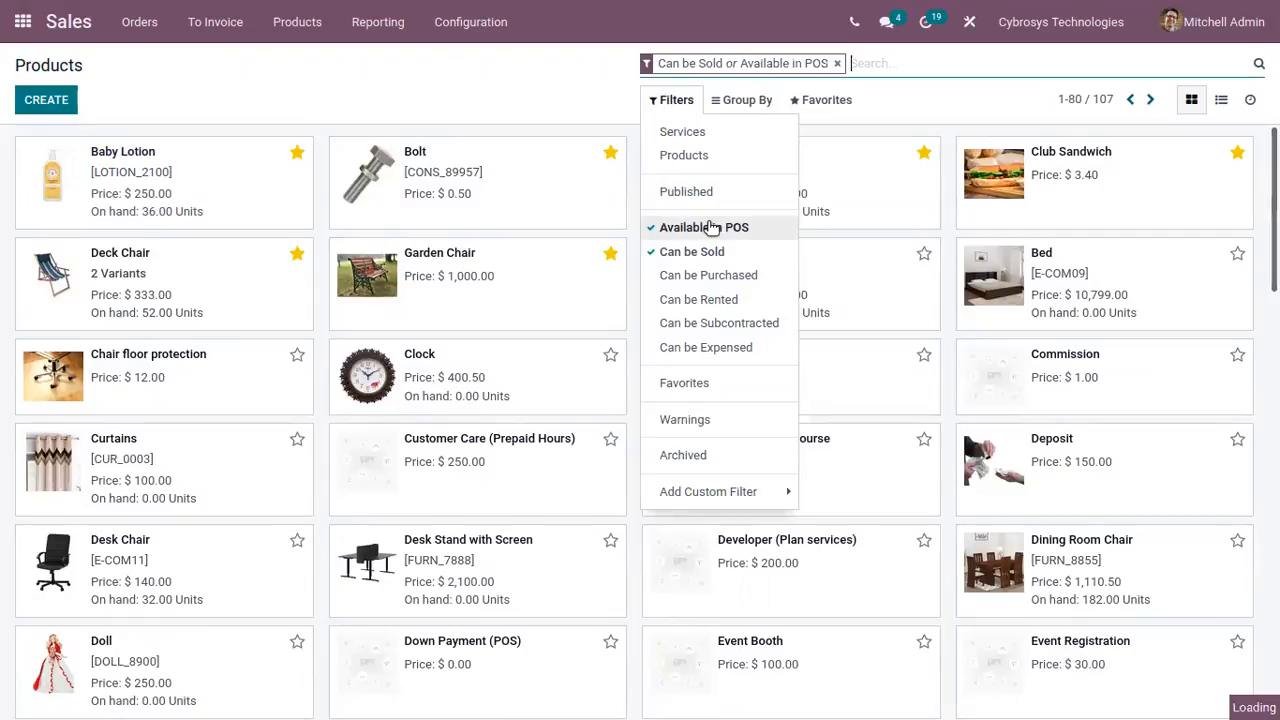
left_click(711, 228)
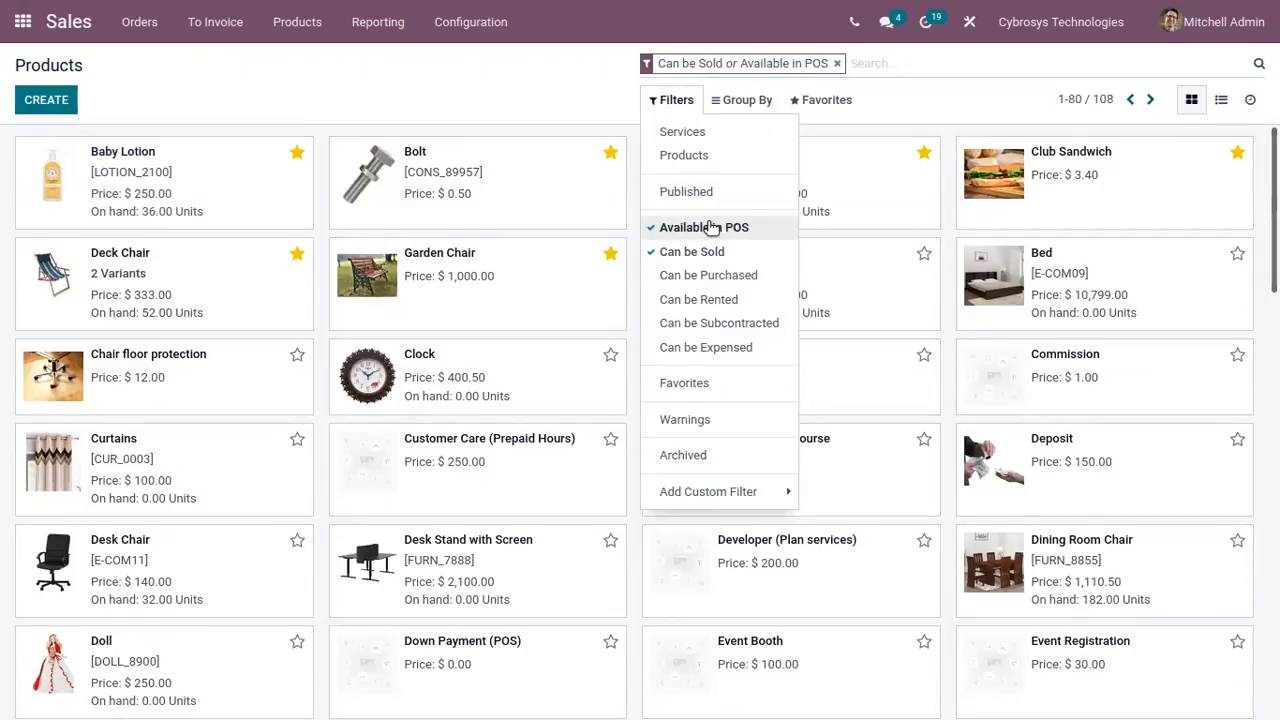
Add Can be Purchased to the product filters and briefly try the Can be Rented filter.
left_click(733, 278)
left_click(735, 298)
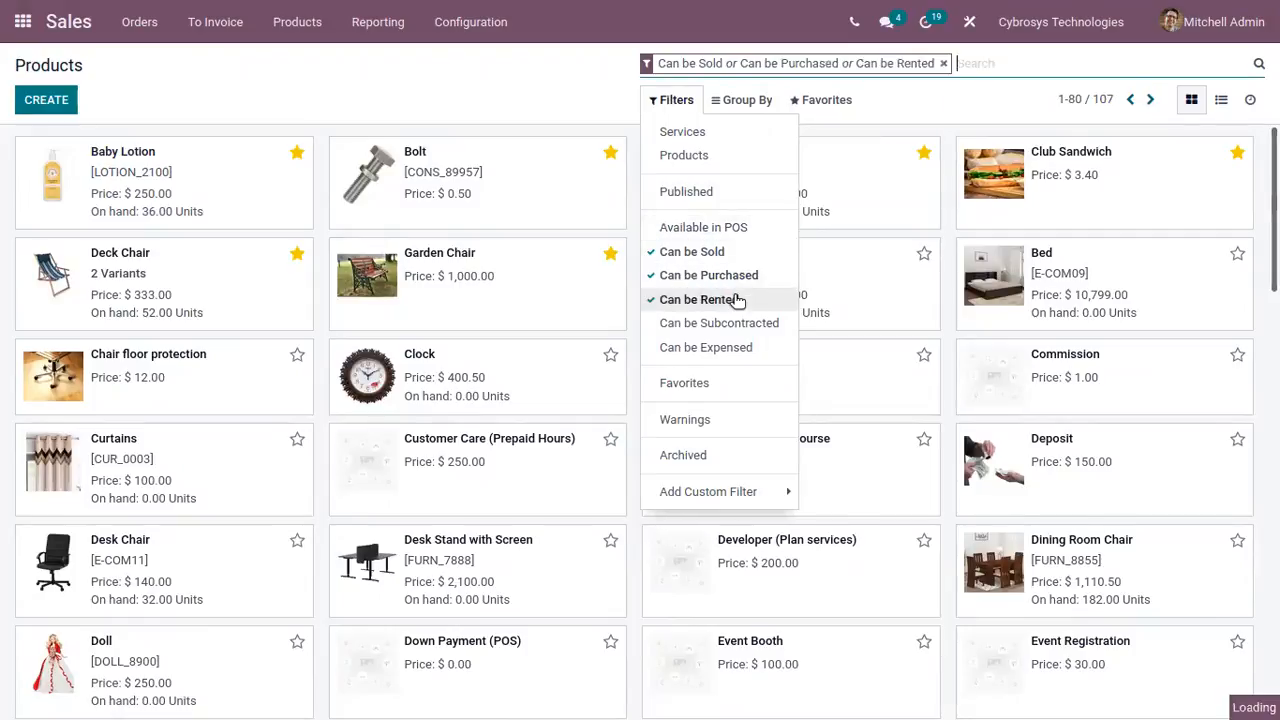
left_click(734, 298)
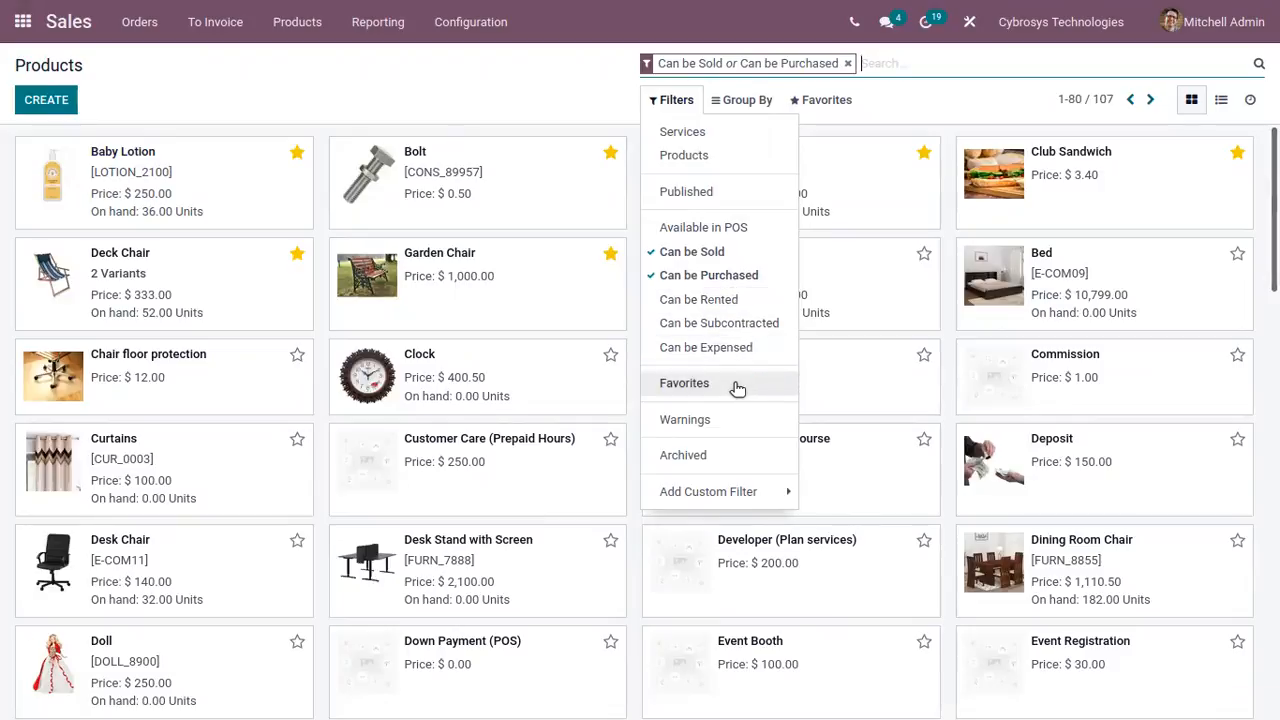
View the products under the Favorites filter and under the Warnings filter, removing each filter again.
left_click(737, 386)
left_click(740, 387)
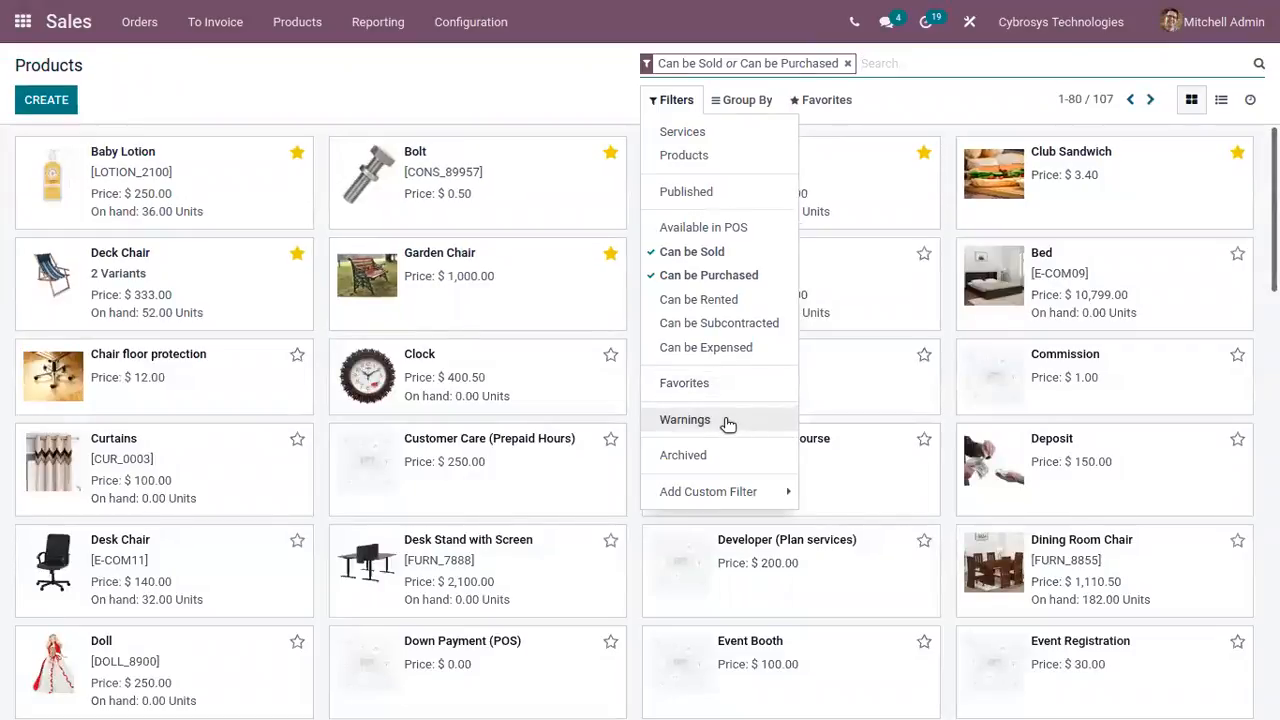
left_click(727, 422)
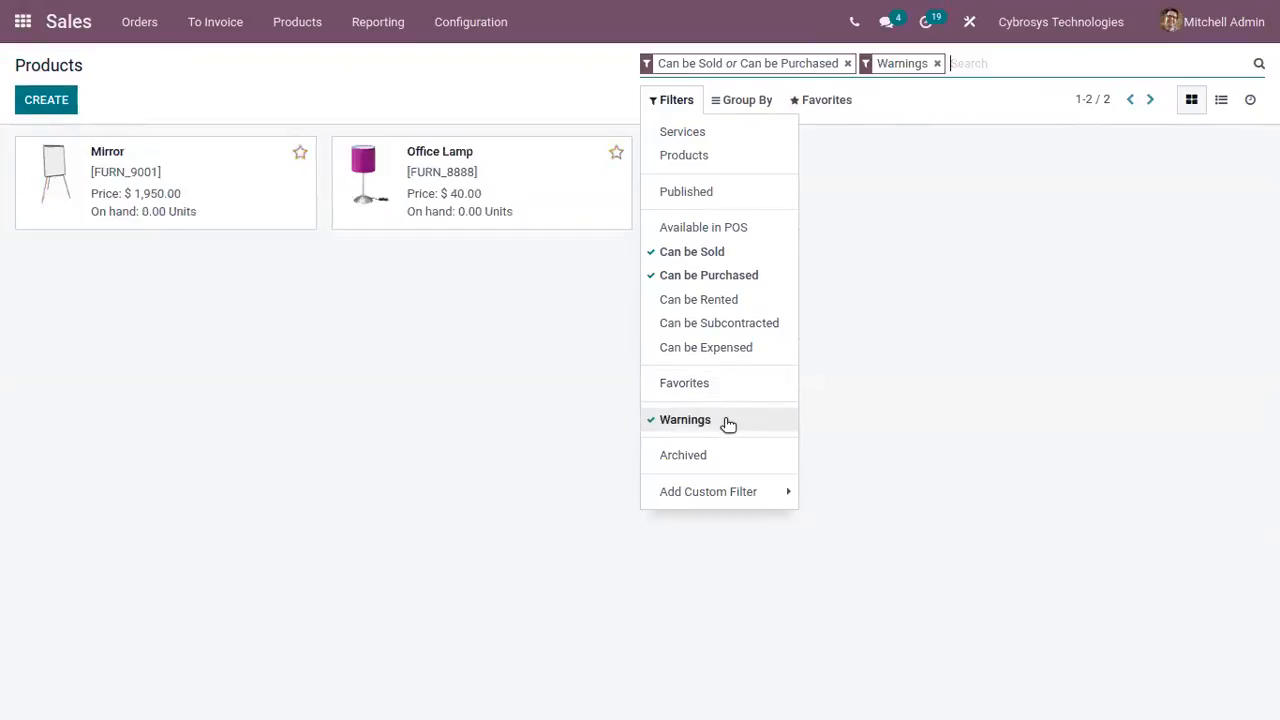
left_click(578, 165)
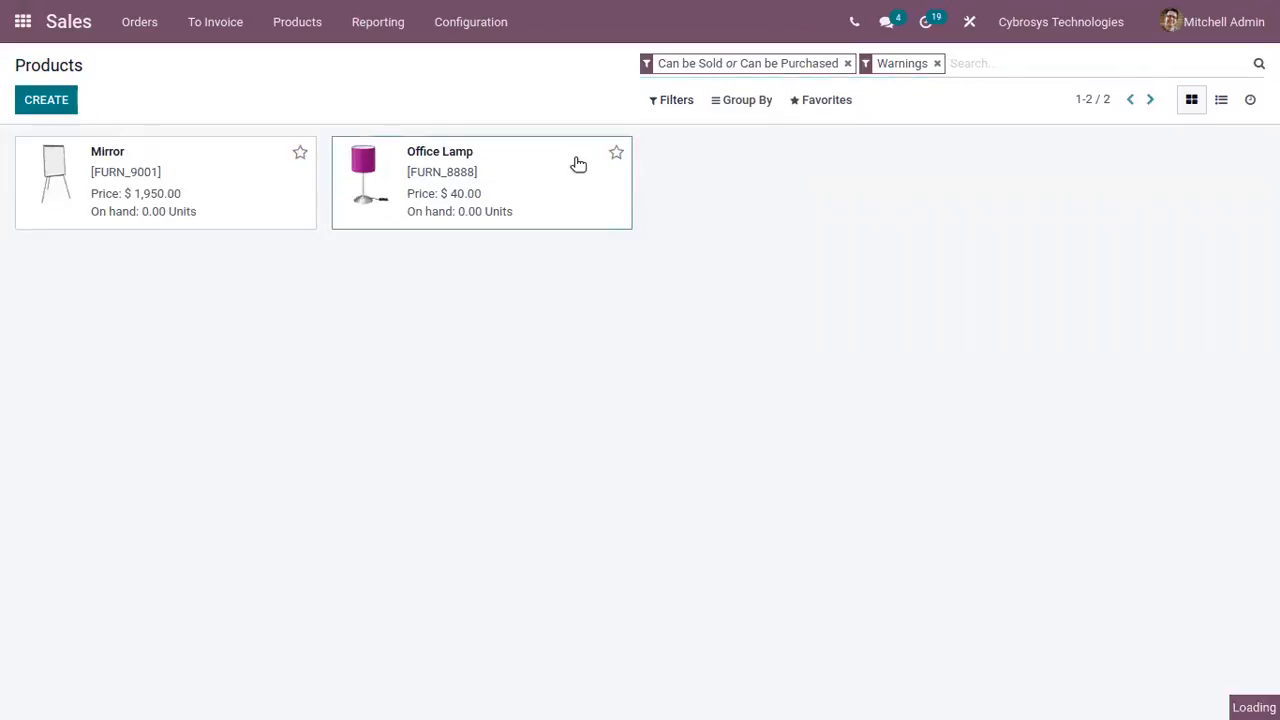
left_click(937, 63)
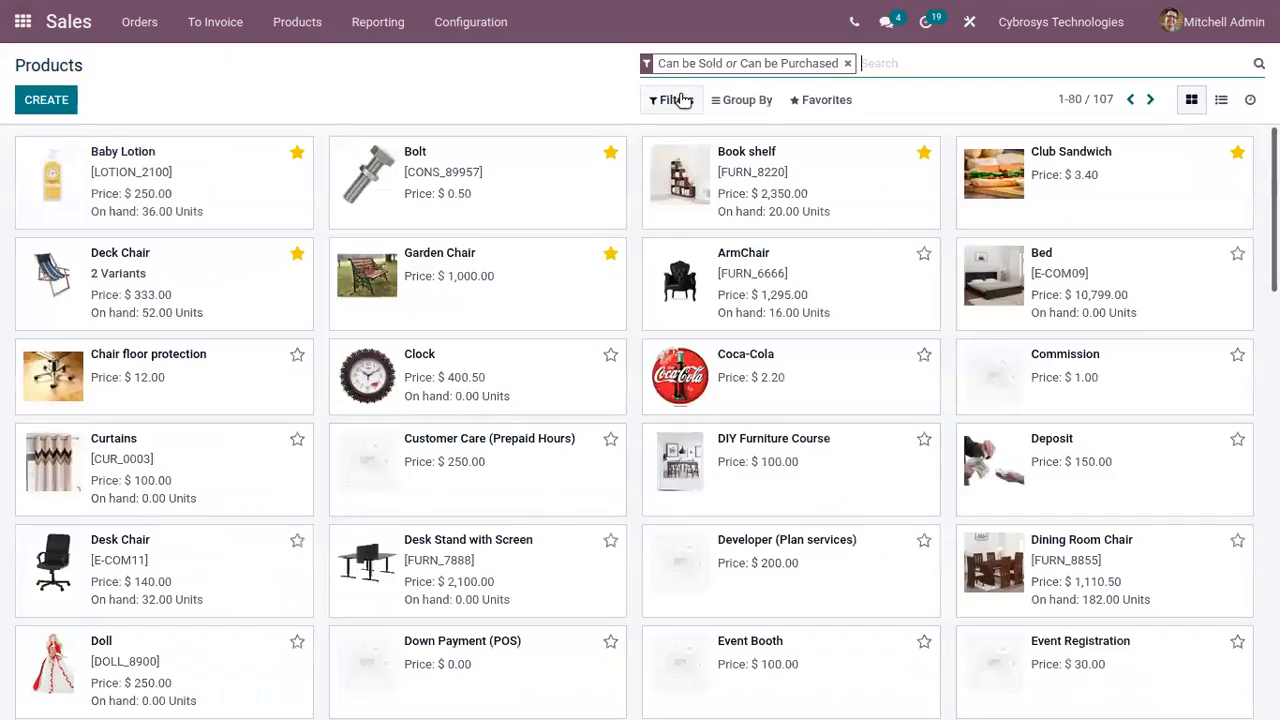
Check for archived products with the Archived filter and remove that filter again.
left_click(672, 100)
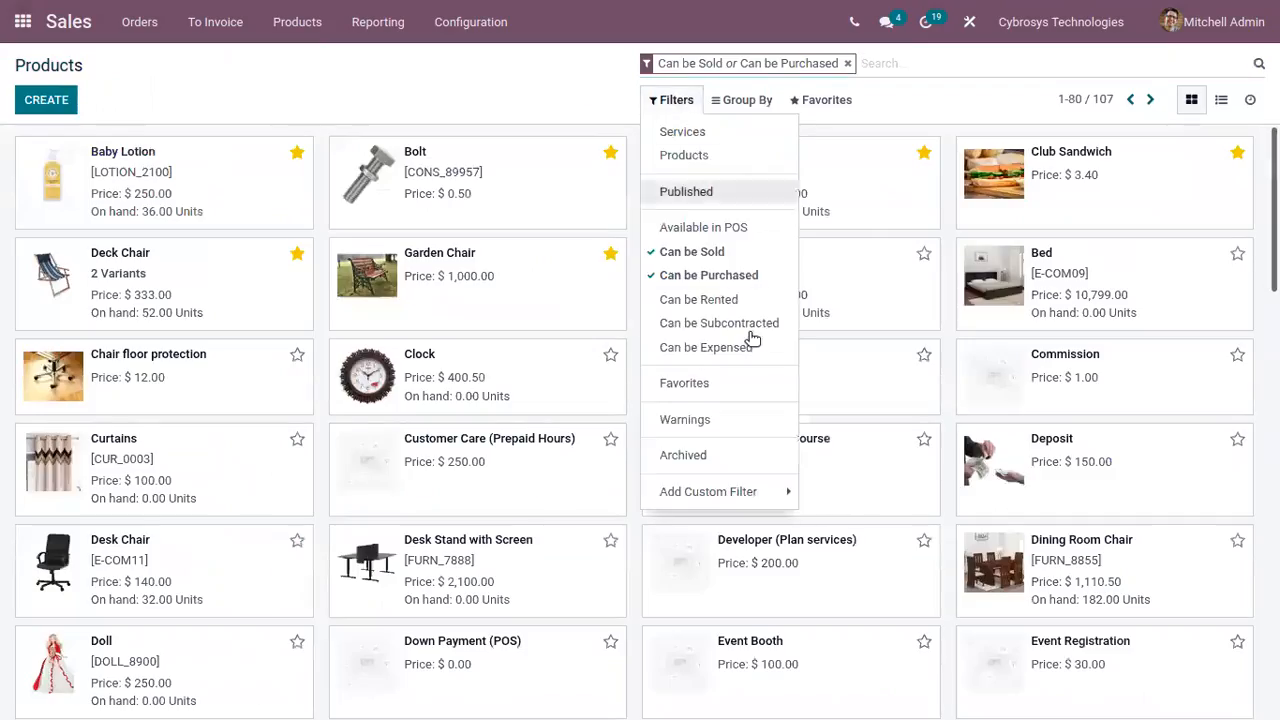
left_click(741, 457)
left_click(741, 457)
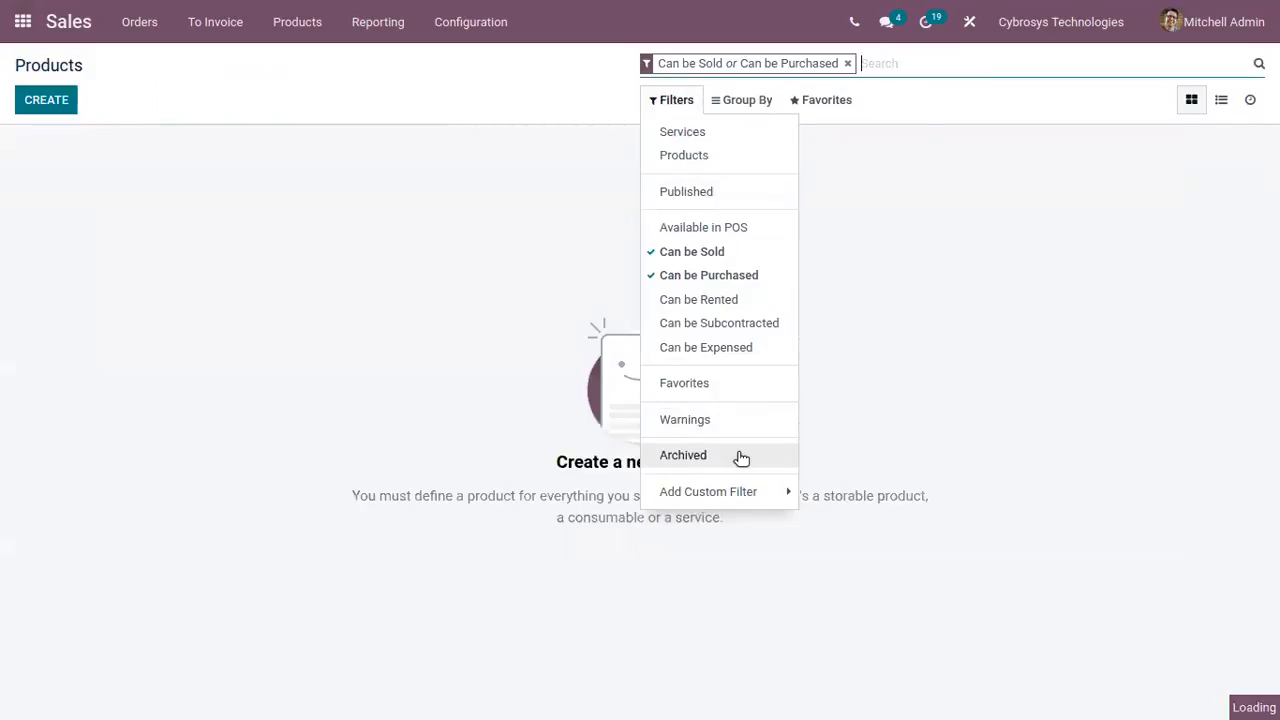
Filter the product list with a custom filter for Quantity On Hand less than 2.
left_click(758, 494)
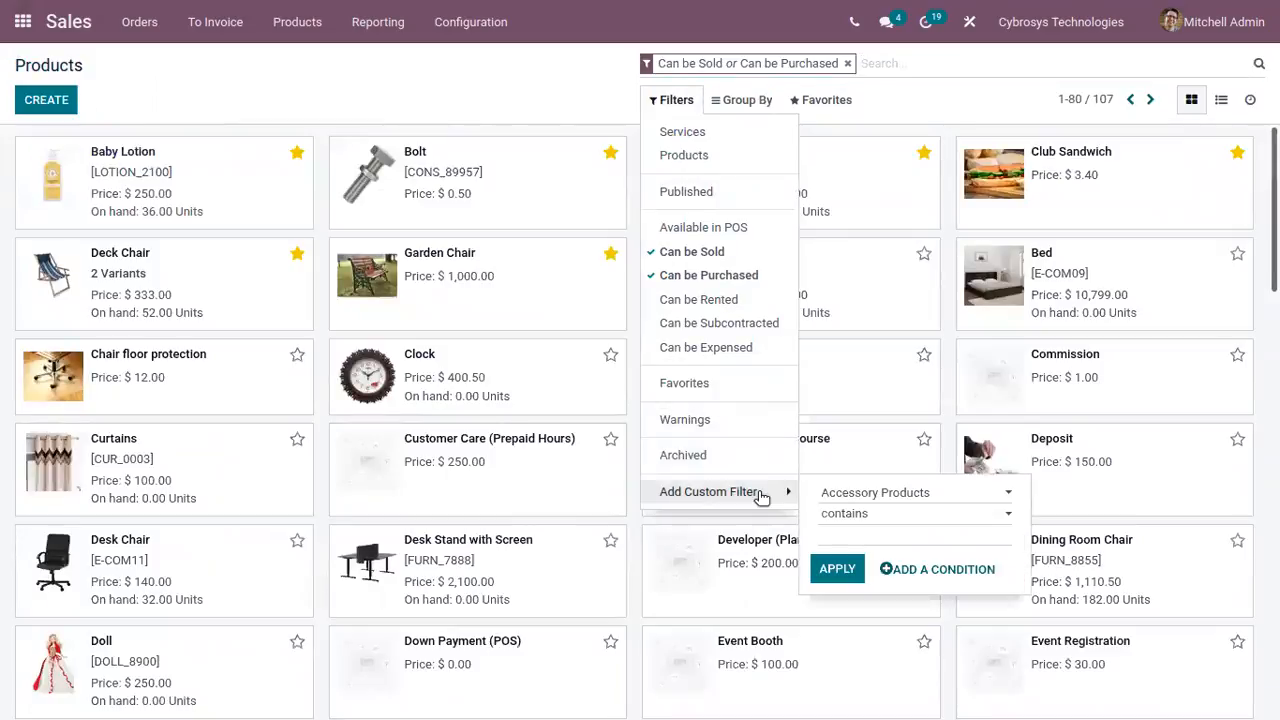
left_click(876, 498)
scroll(924, 350, "down", 5)
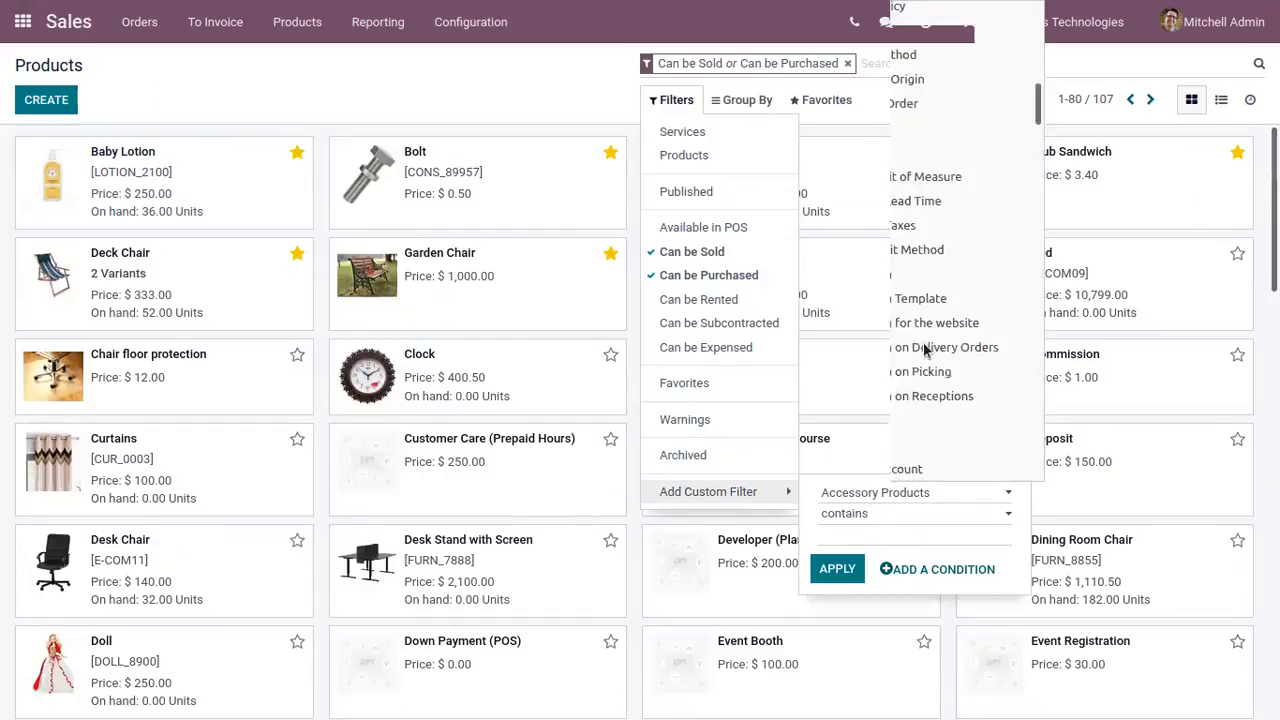
scroll(910, 355, "down", 5)
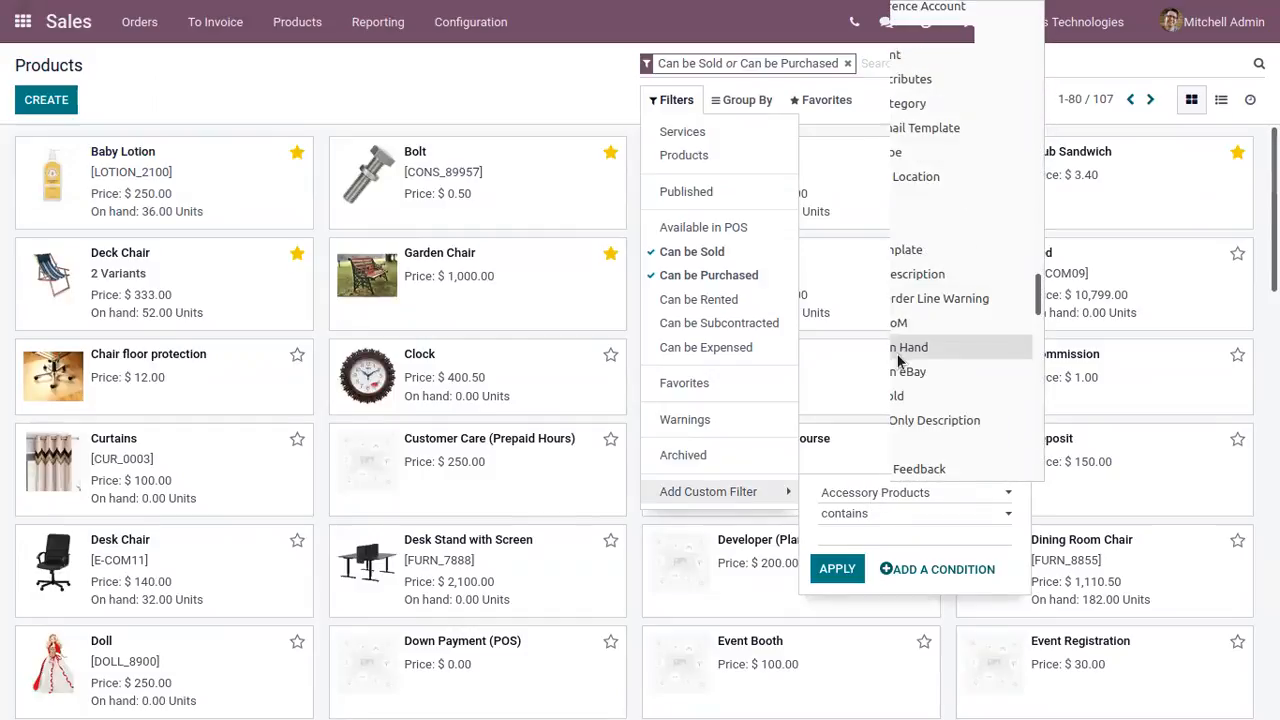
left_click(898, 350)
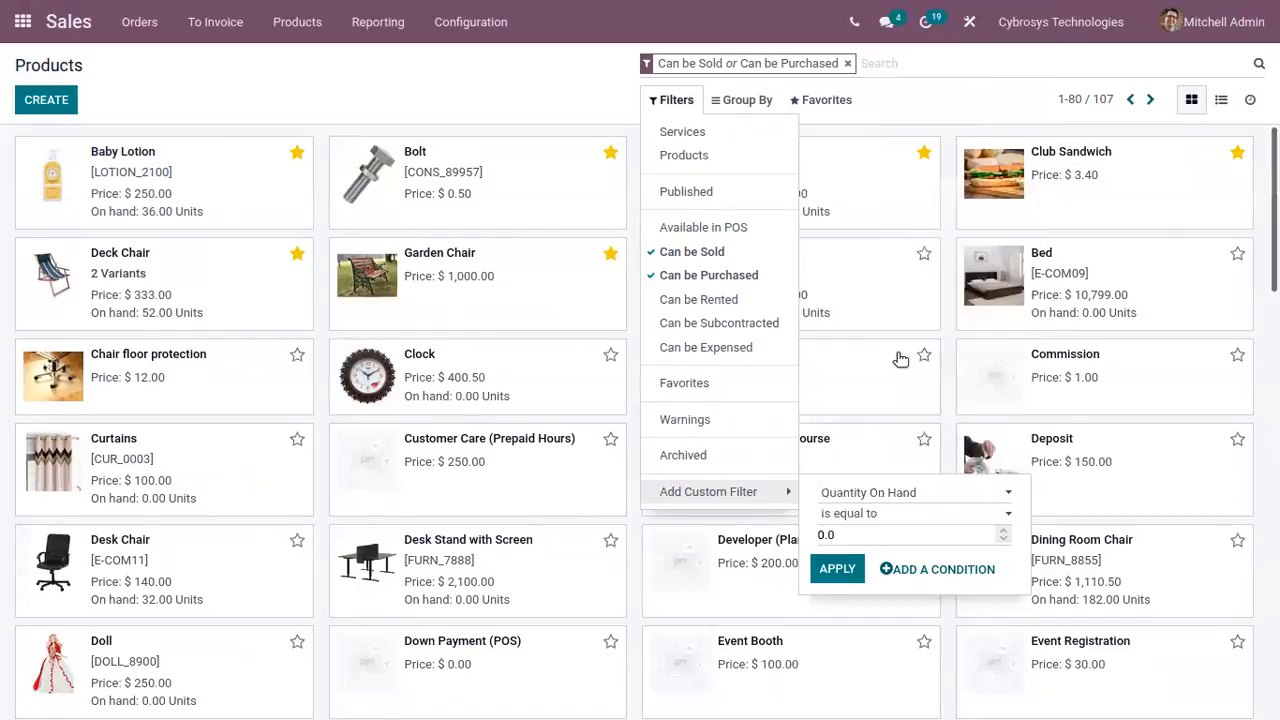
left_click(882, 516)
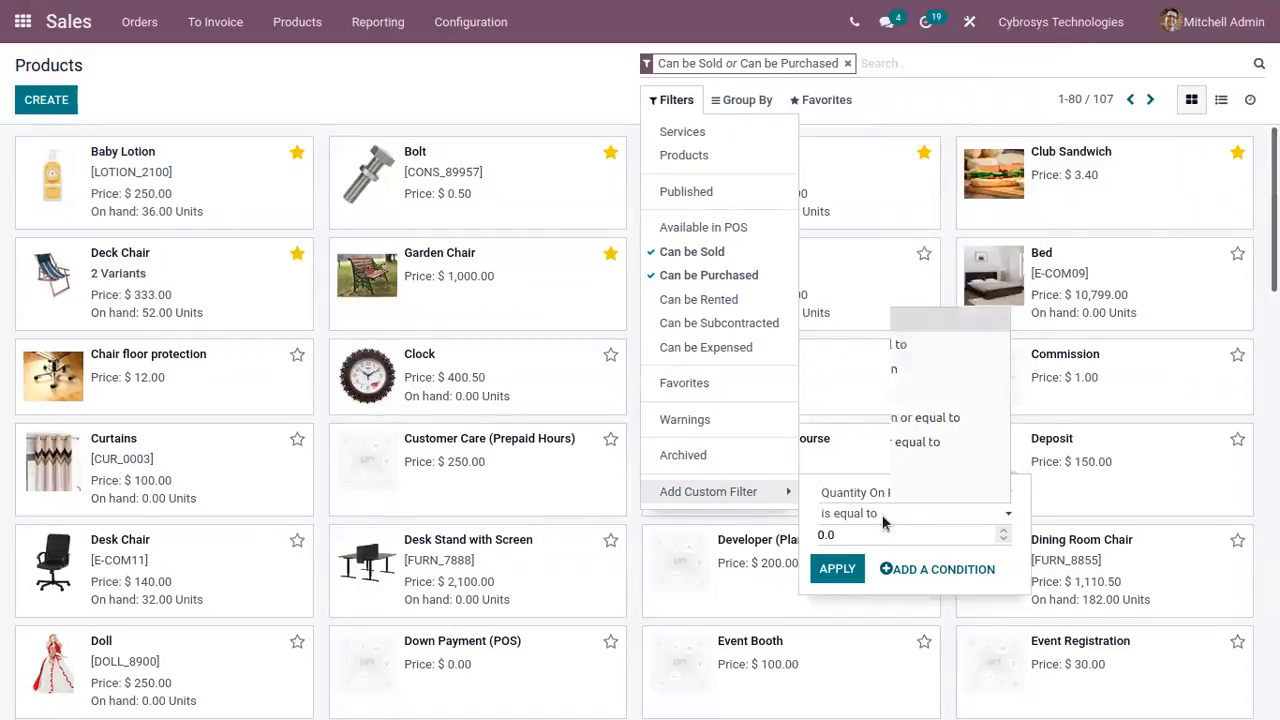
left_click(878, 392)
left_click_drag(833, 535, 806, 534)
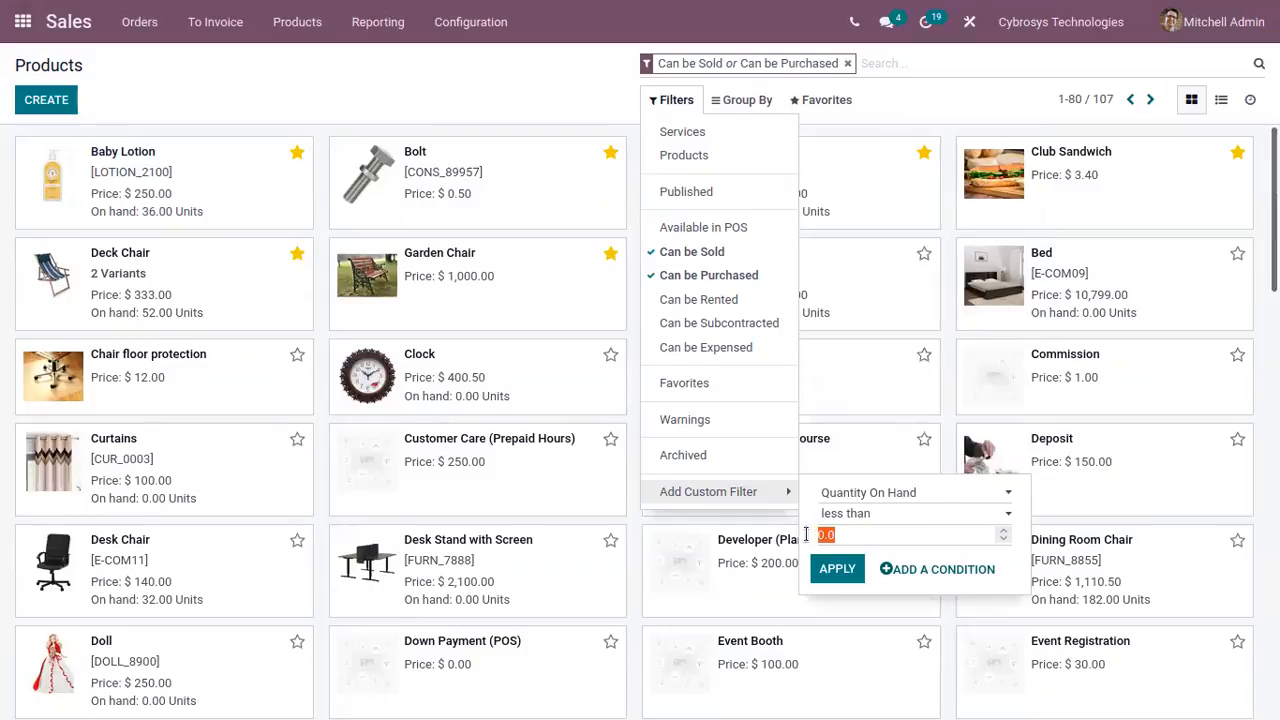
type("2")
left_click(840, 568)
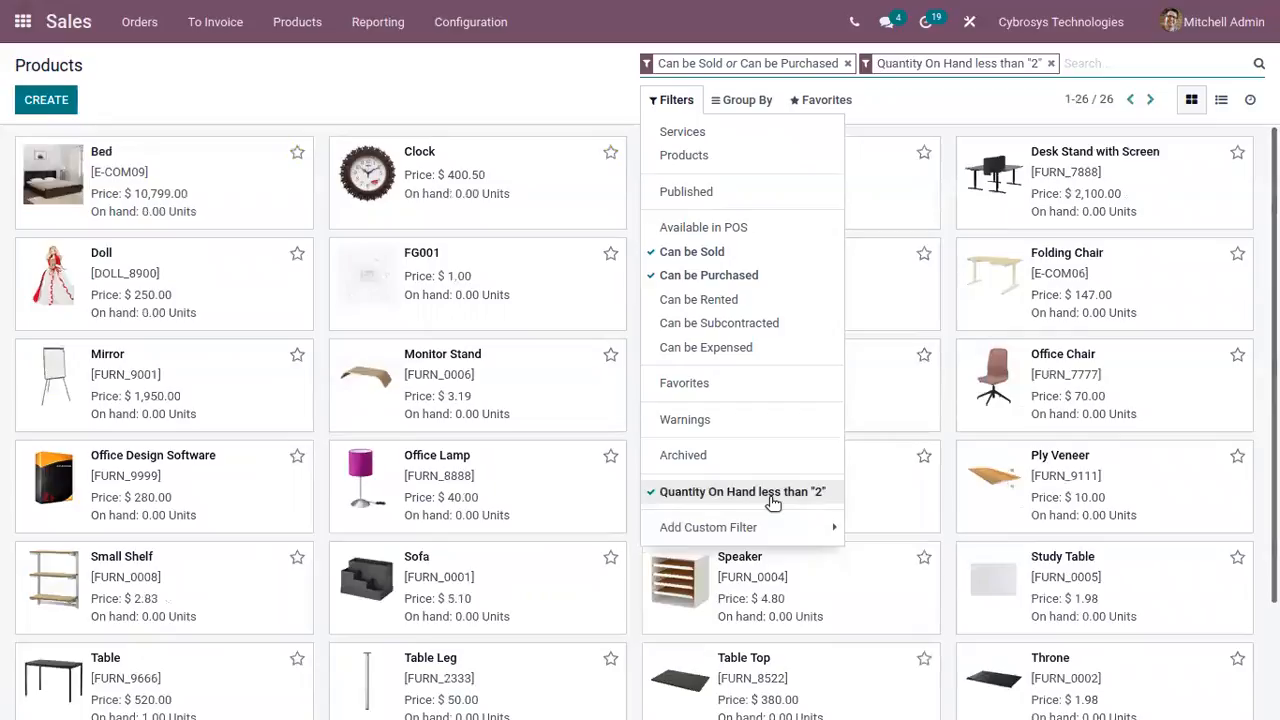
Group the filtered products by Product Type and add Product Category as a second grouping level.
left_click(744, 100)
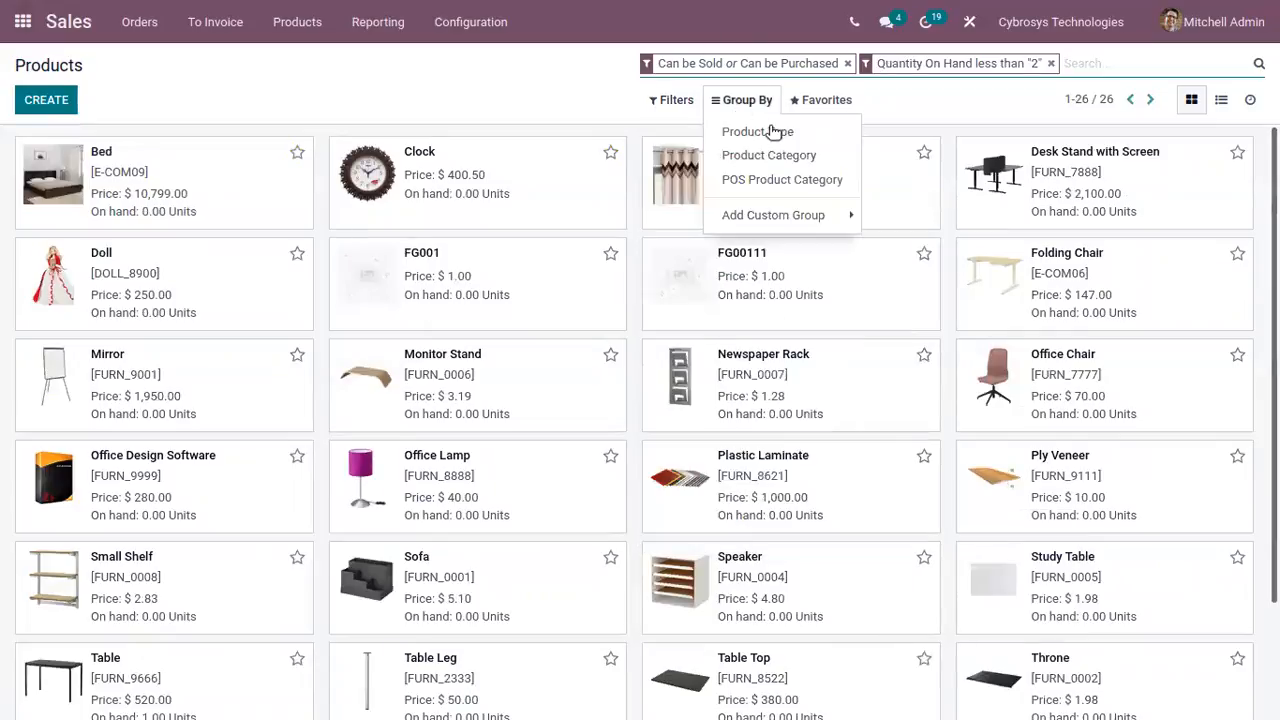
left_click(933, 128)
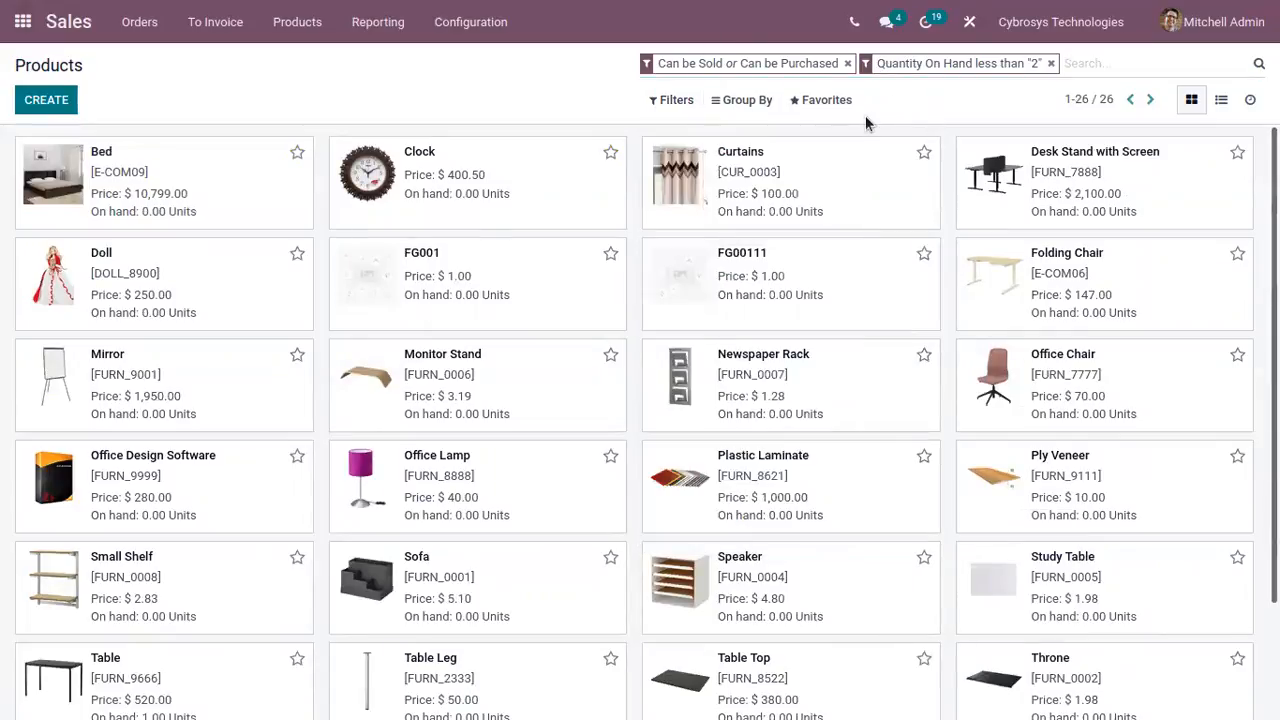
left_click(741, 104)
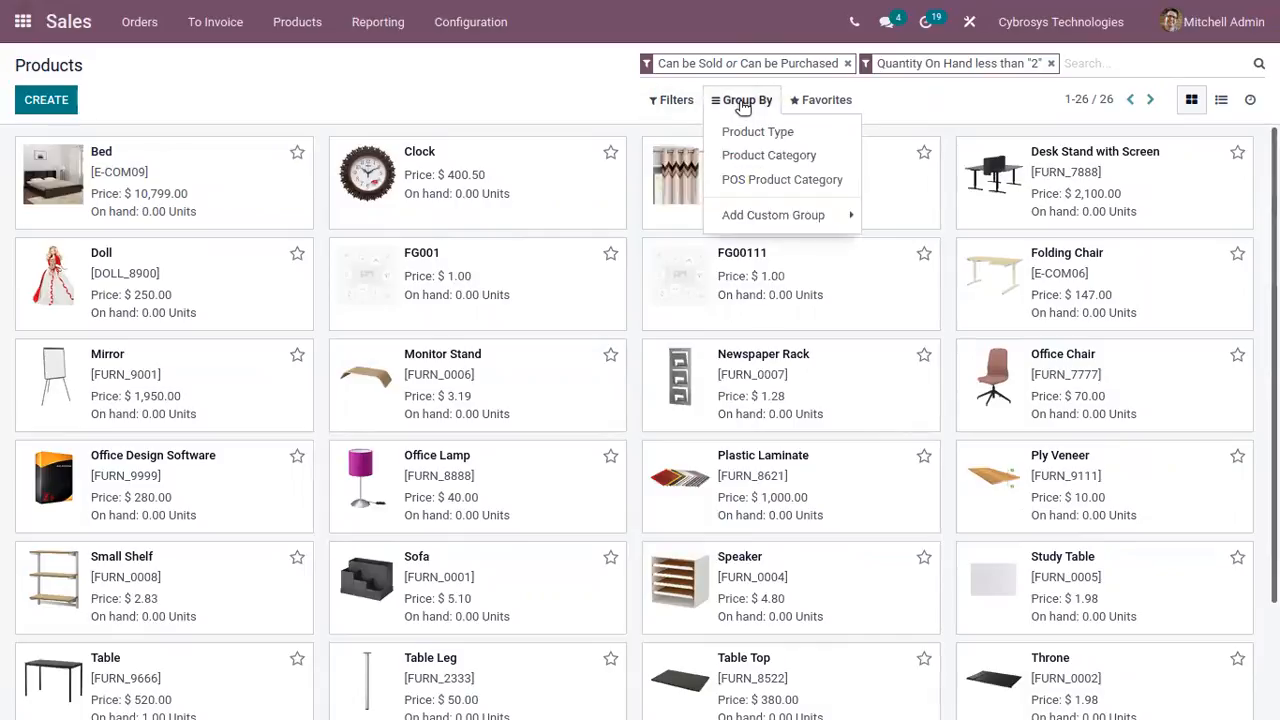
left_click(807, 143)
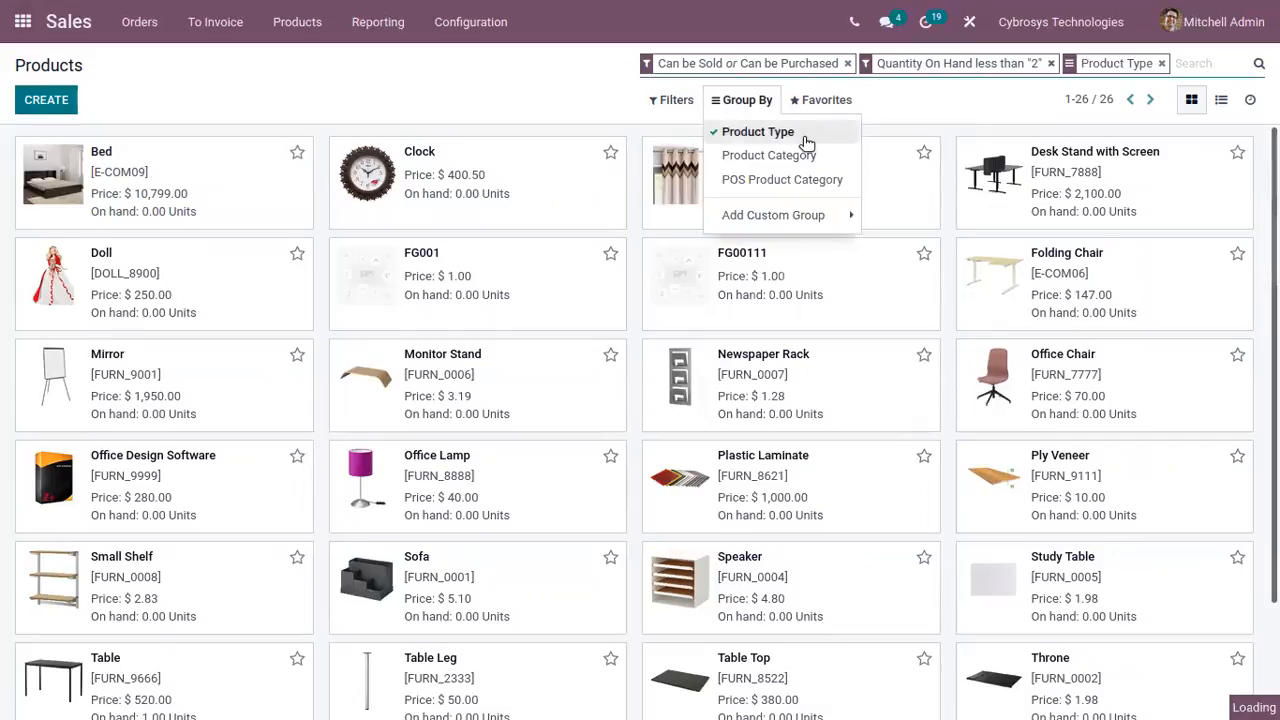
left_click(779, 150)
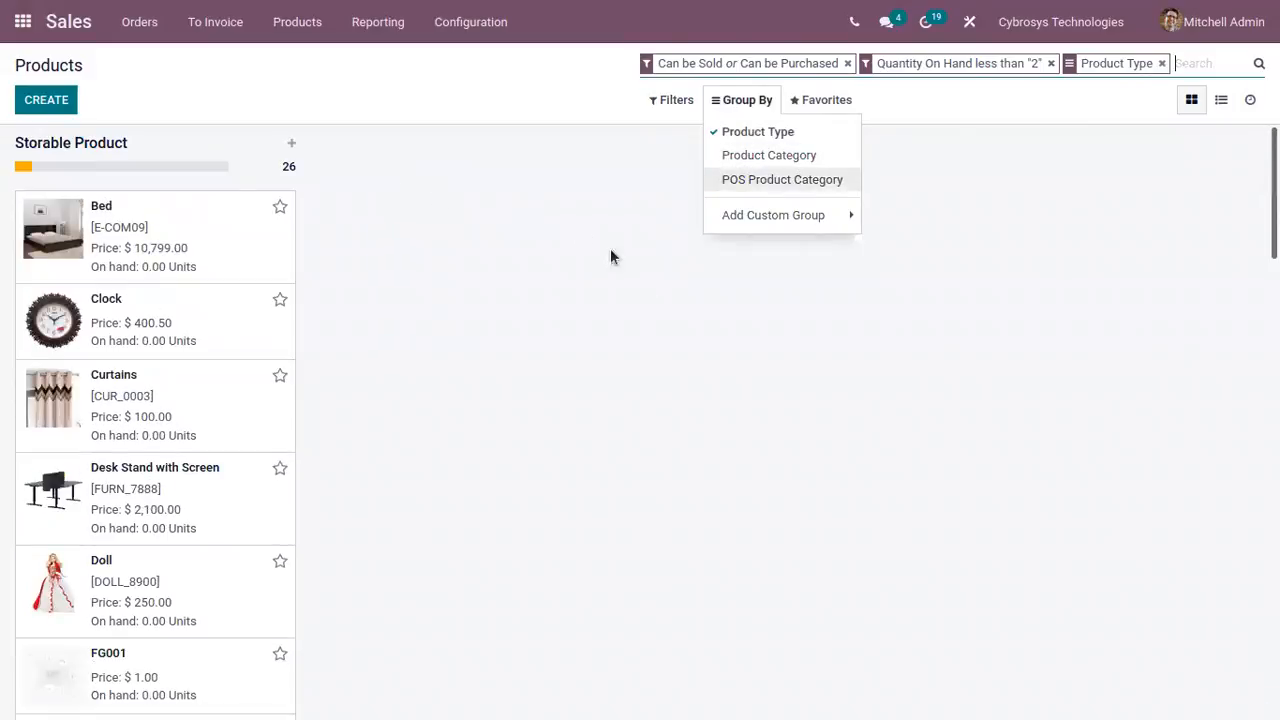
left_click(756, 158)
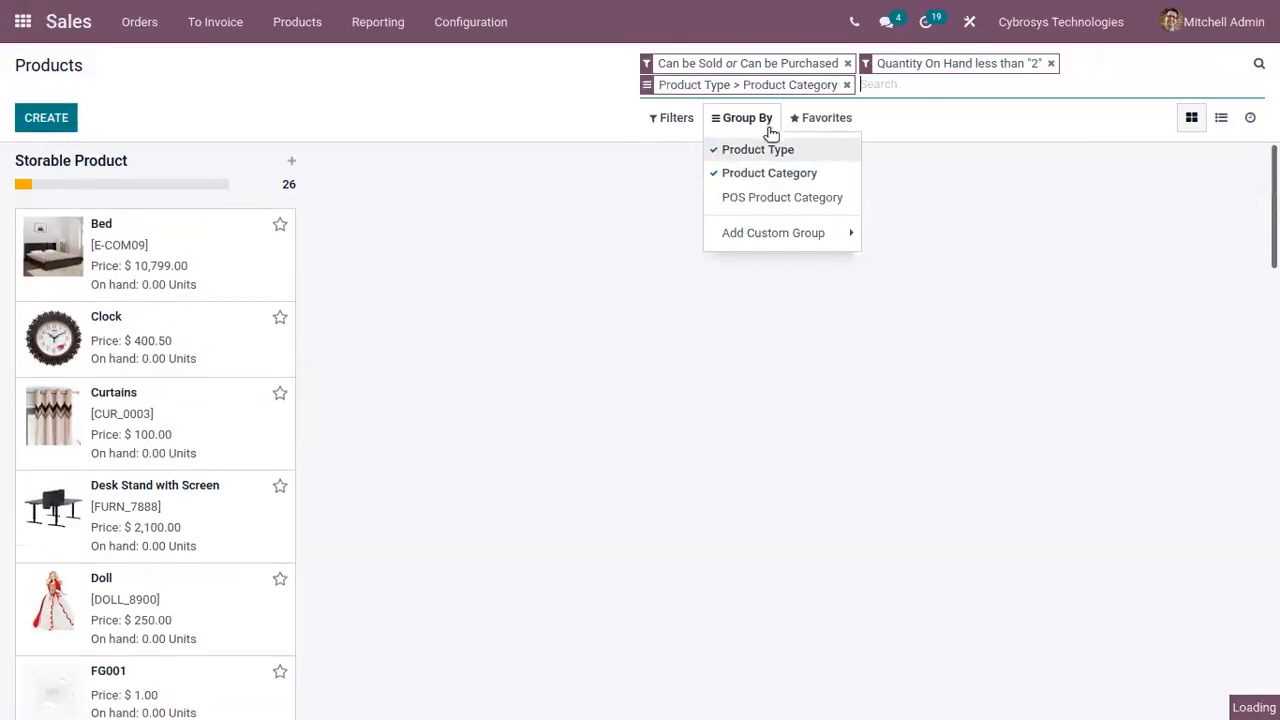
View the products grouped by Product Category alone and switch the grouping to POS Product Category.
left_click(780, 149)
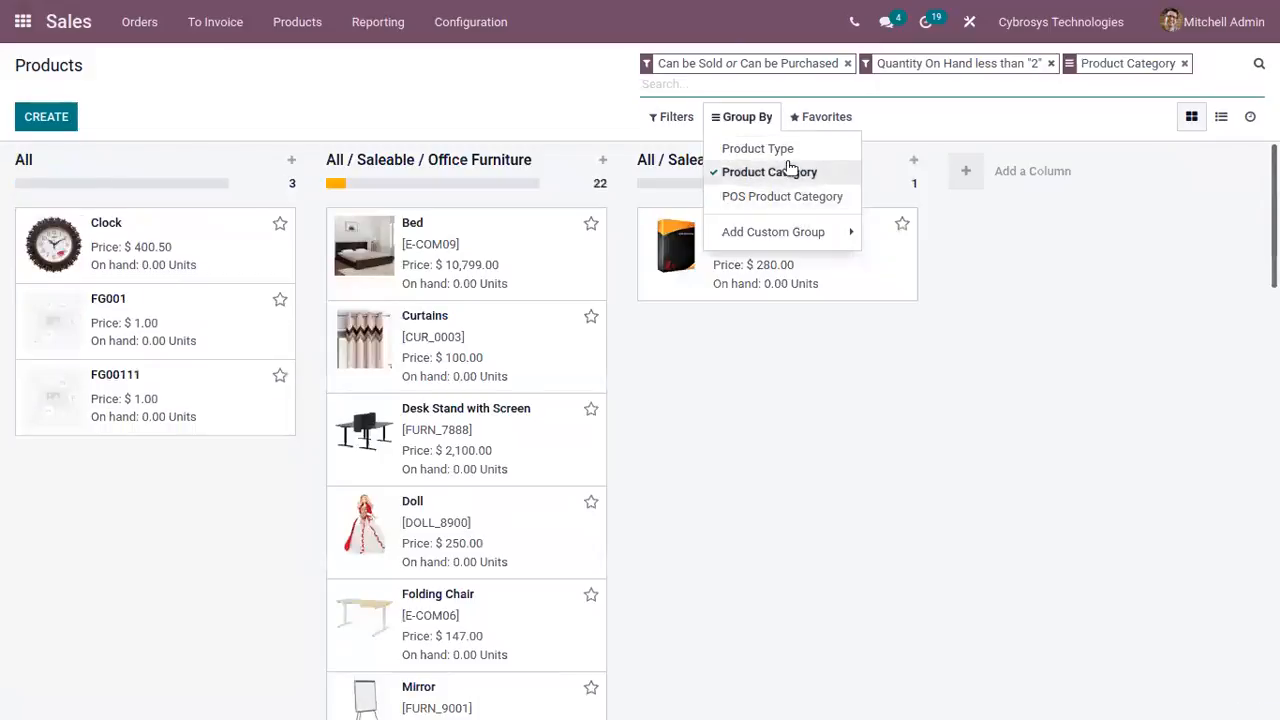
left_click(792, 172)
left_click(790, 194)
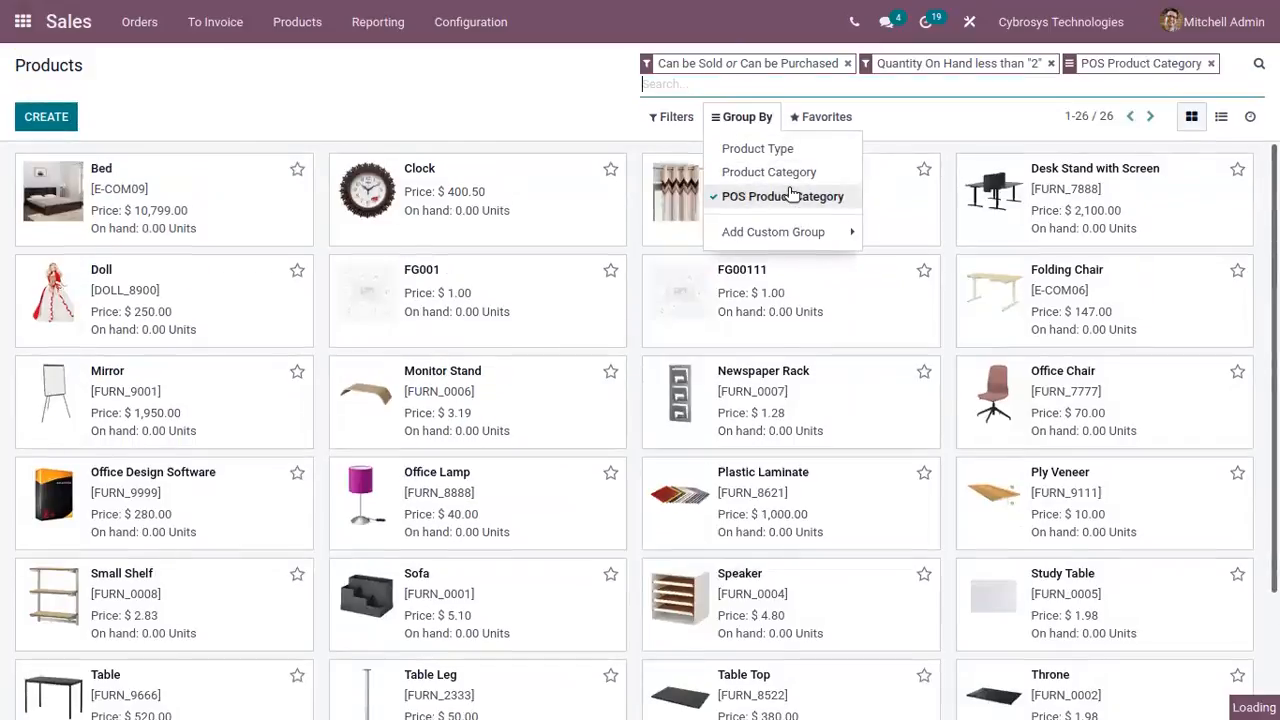
Add a custom group on the Created on field to the product list, applying it twice.
left_click(805, 233)
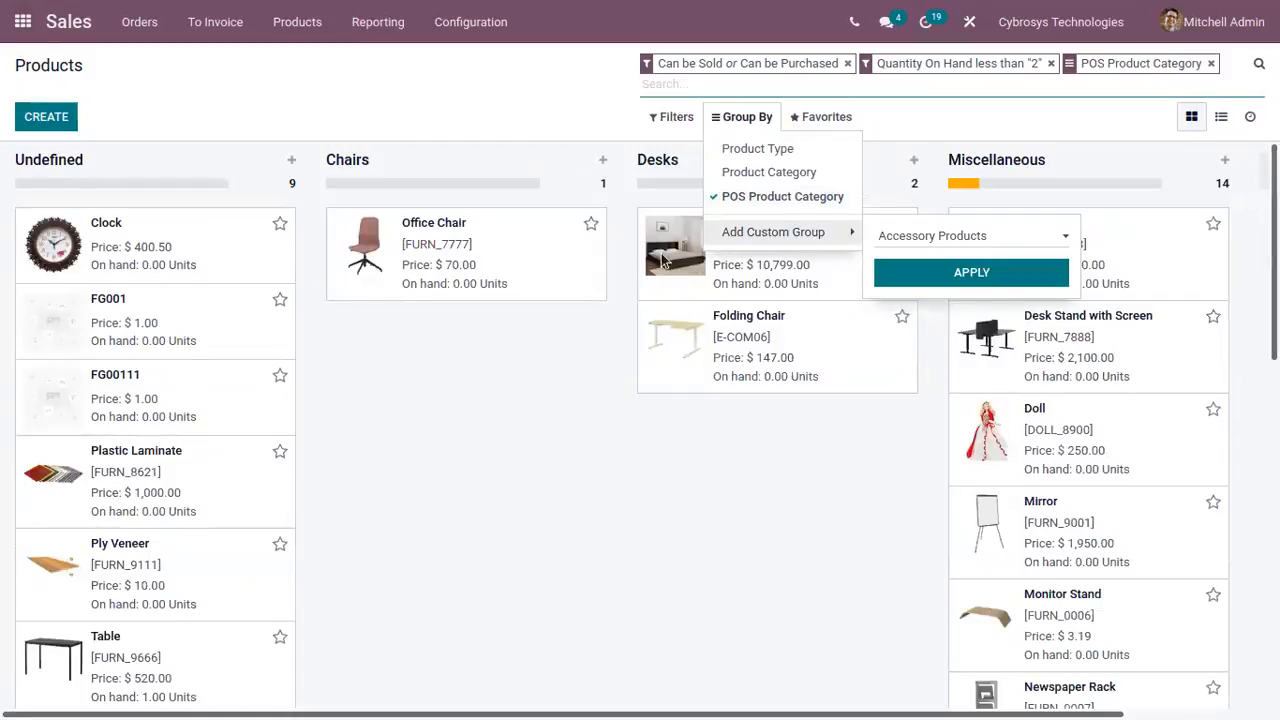
left_click(946, 237)
scroll(955, 300, "down", 3)
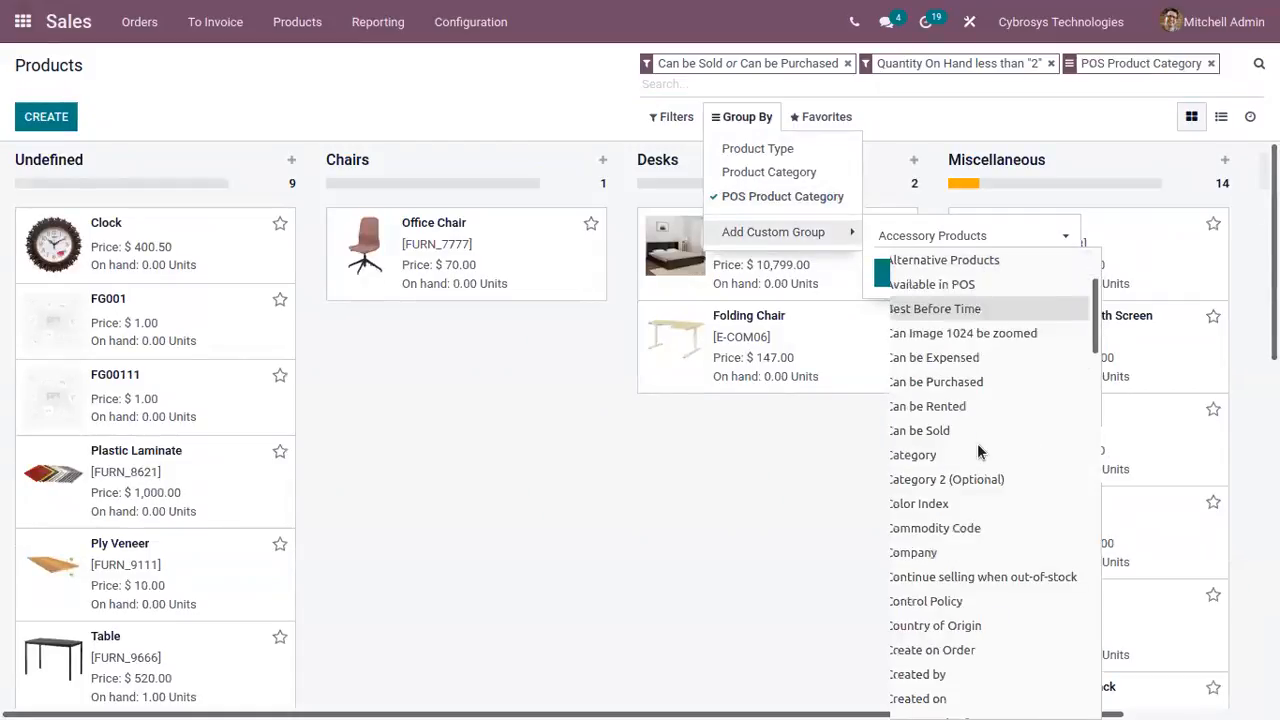
scroll(980, 452, "down", 5)
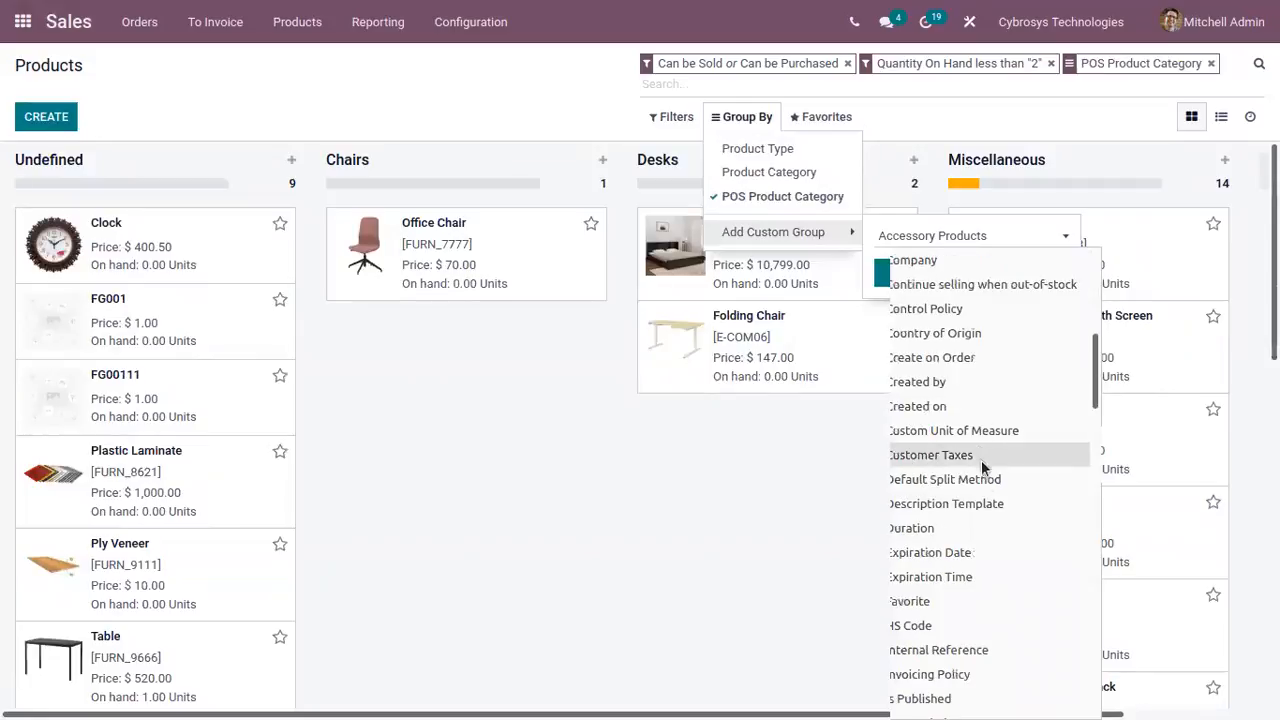
left_click(966, 408)
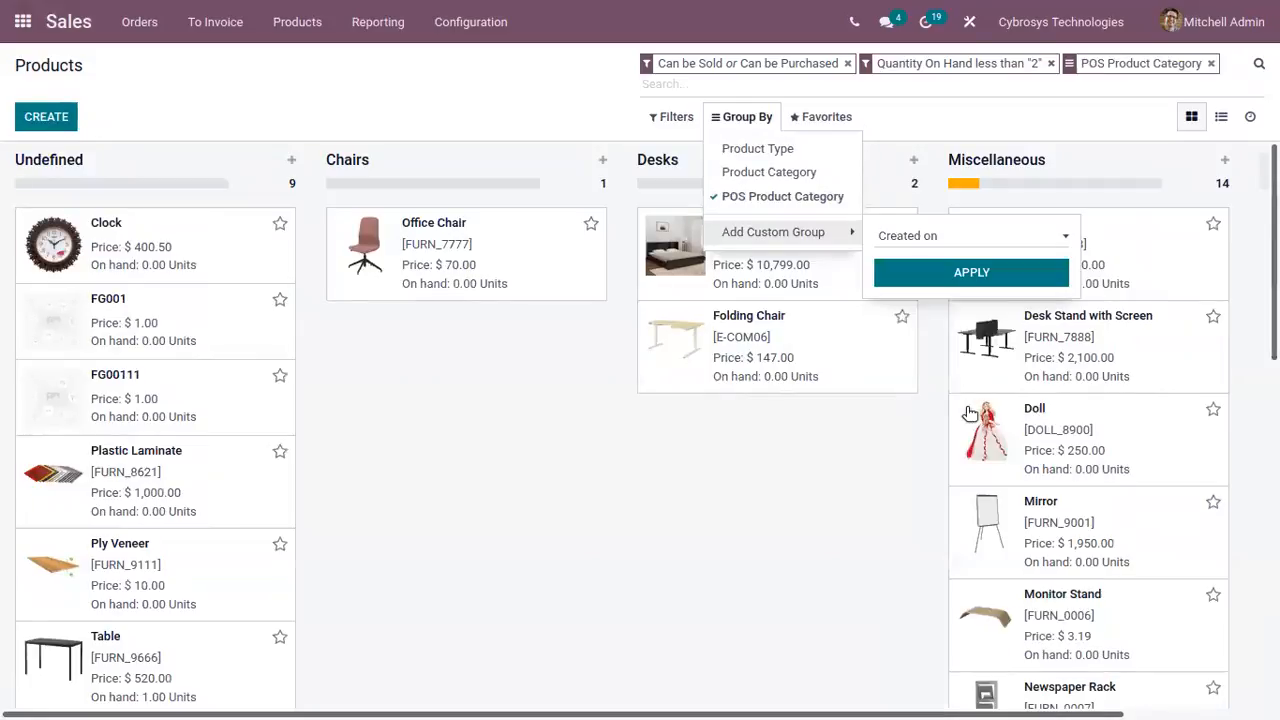
left_click(955, 276)
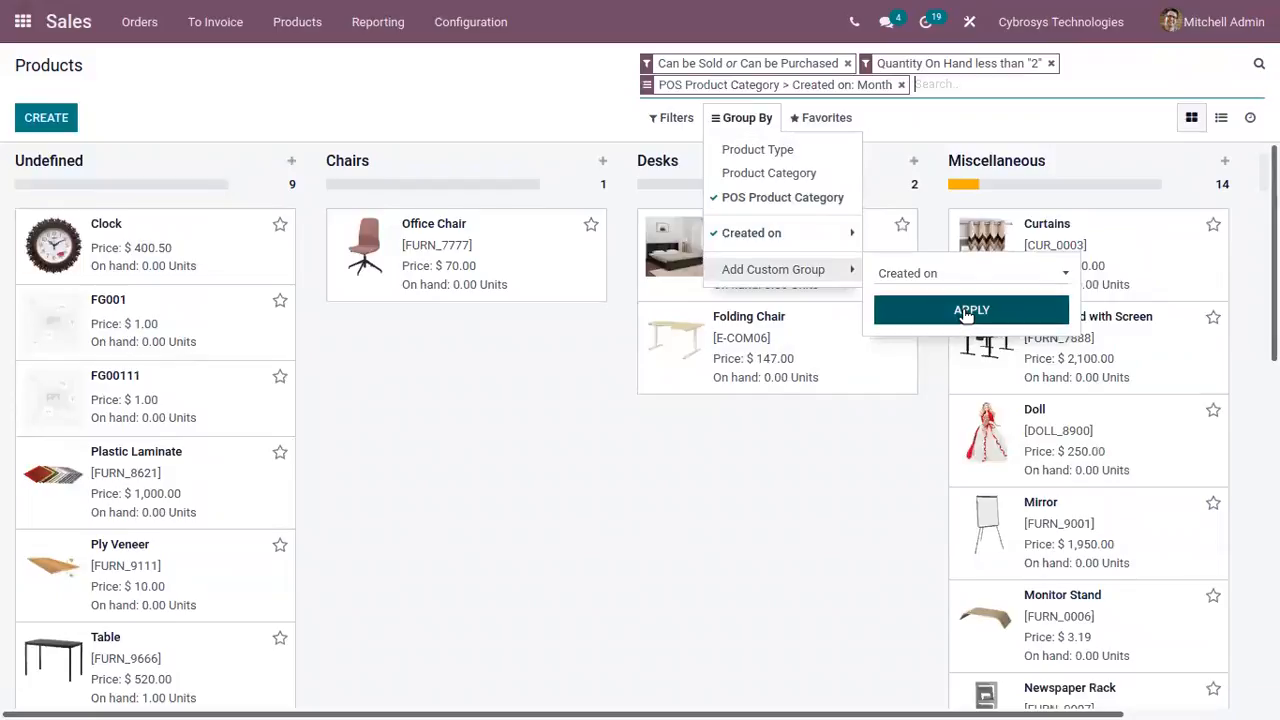
left_click(966, 311)
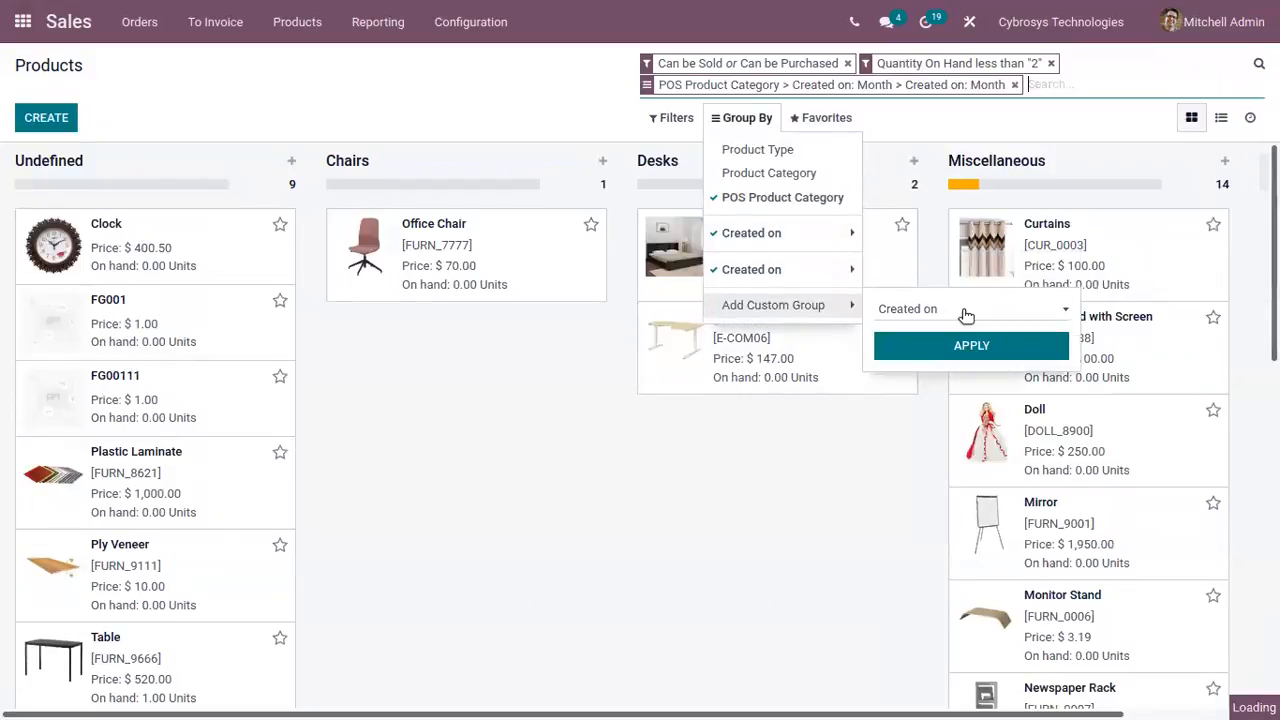
Remove the POS Product Category grouping to view the products by creation month, and clear the Created on groupings.
left_click(810, 212)
mouse_move(814, 235)
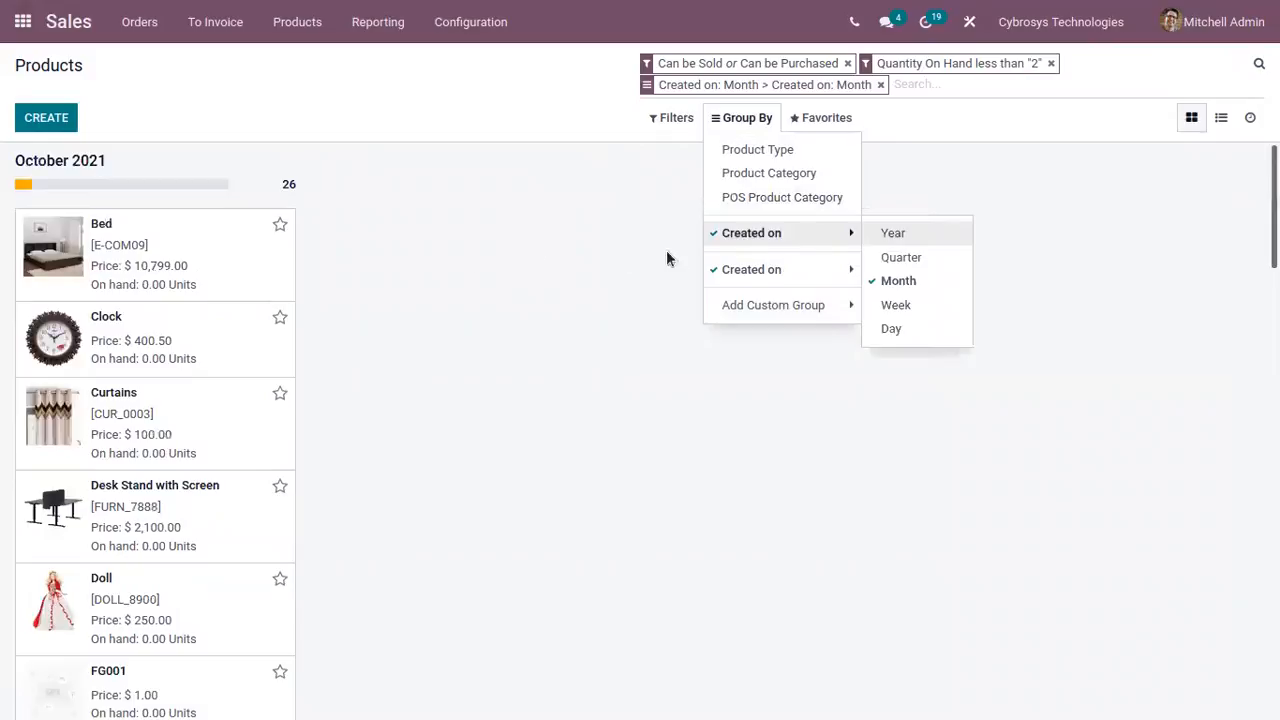
left_click(766, 117)
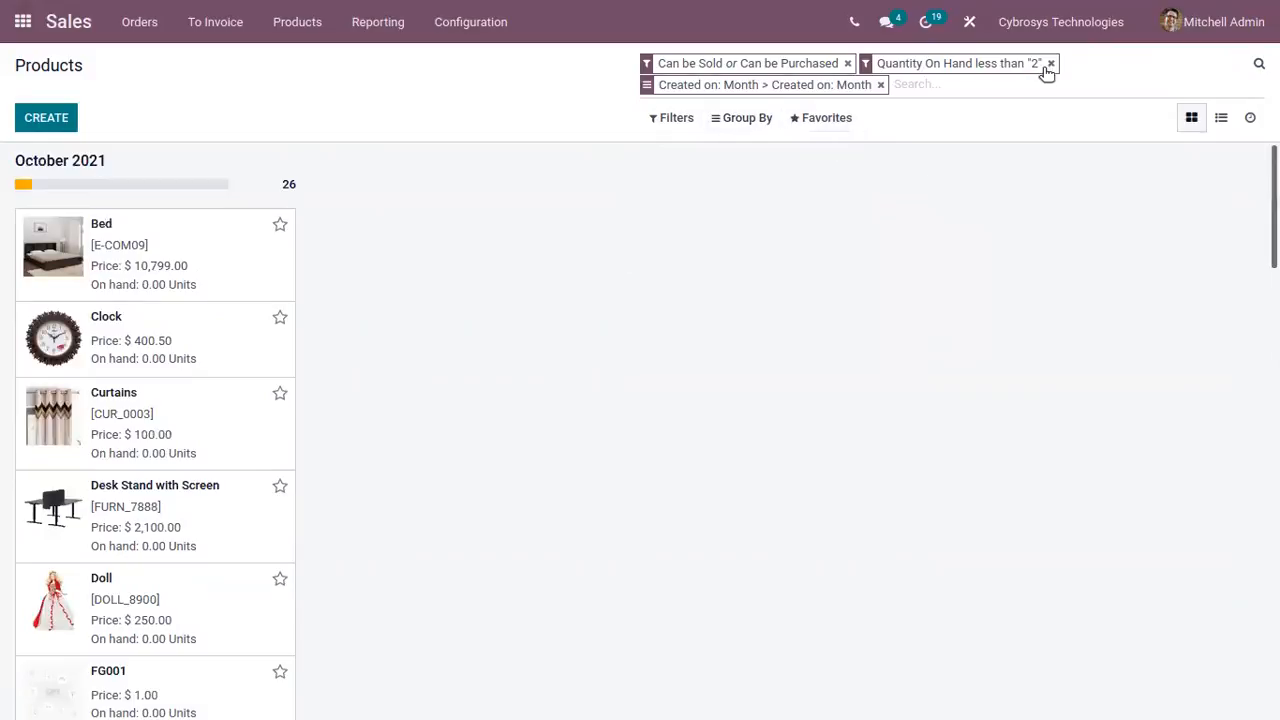
left_click(880, 85)
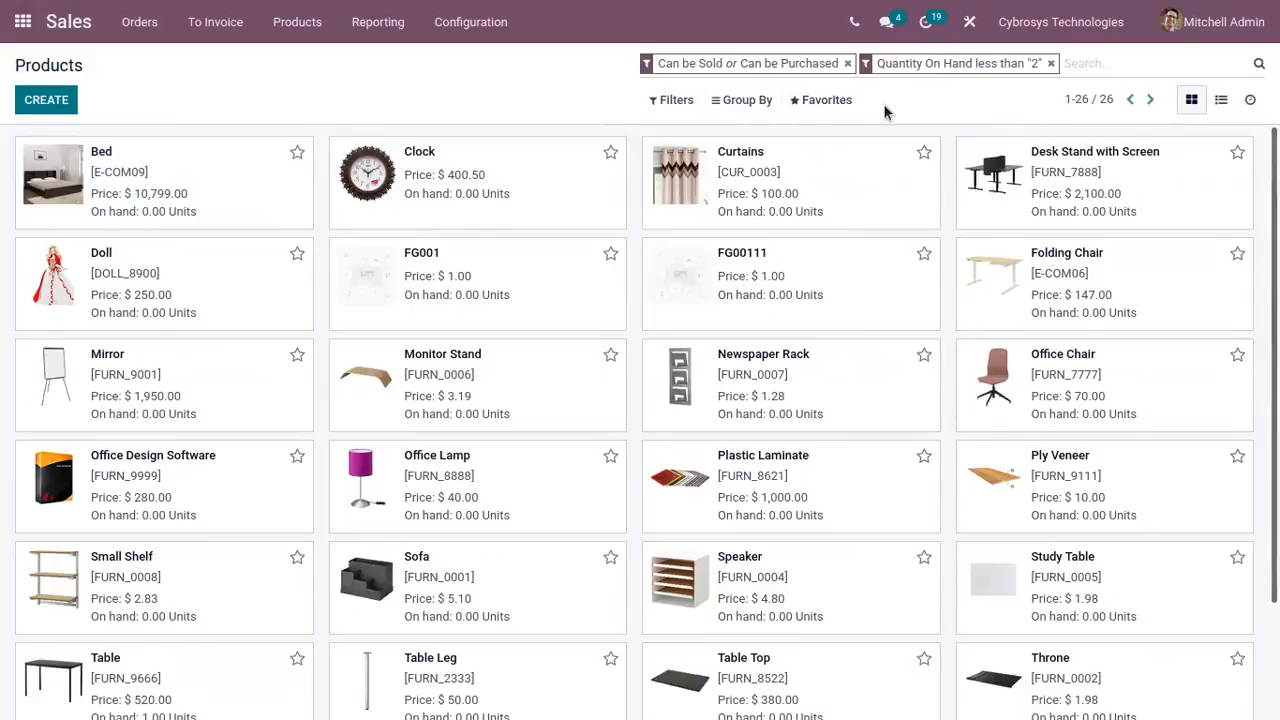
View the file import page for product records and return to the product list.
left_click(836, 100)
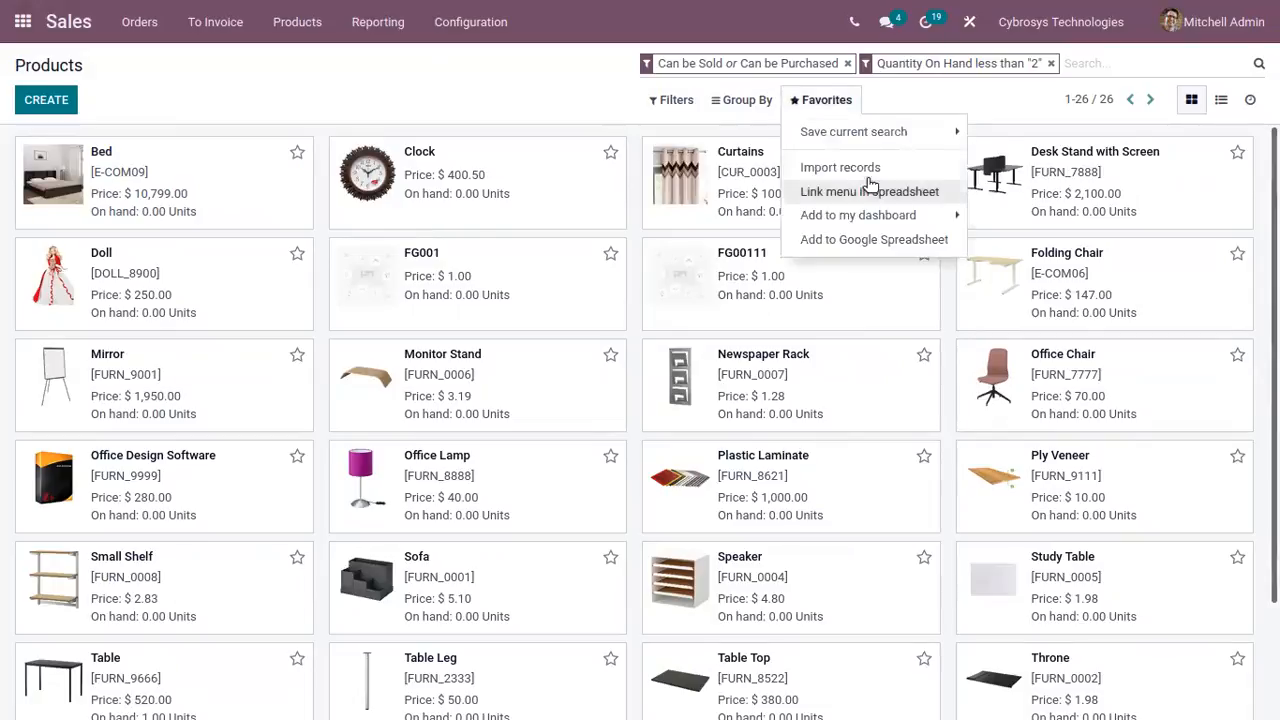
left_click(858, 168)
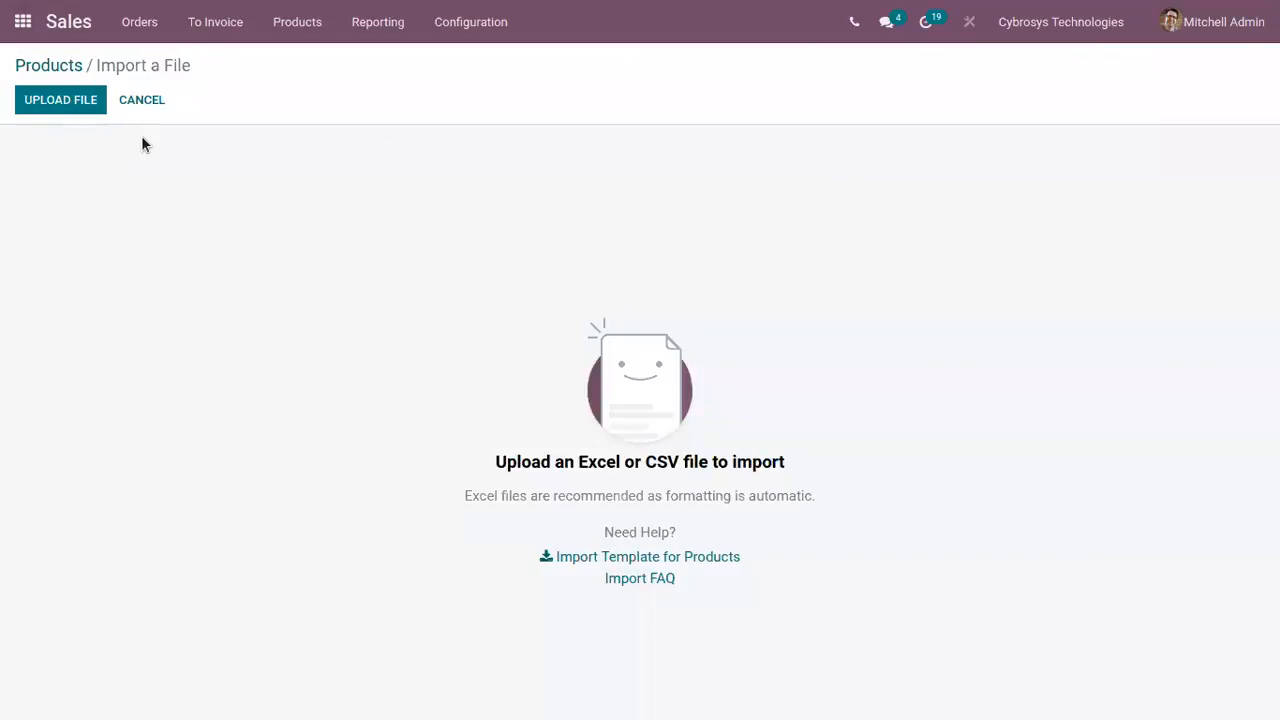
left_click(57, 66)
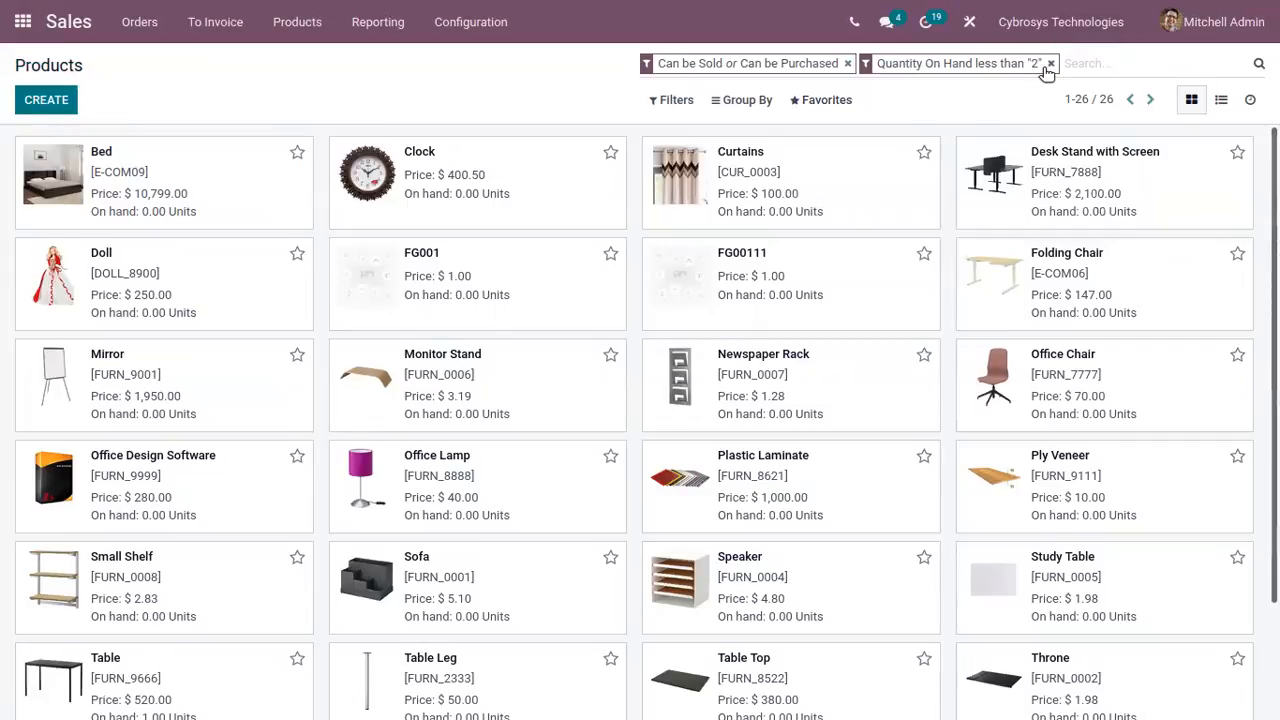
Clear the quantity and Can be Sold or Can be Purchased filters, and go to the list of sales orders.
left_click(1052, 63)
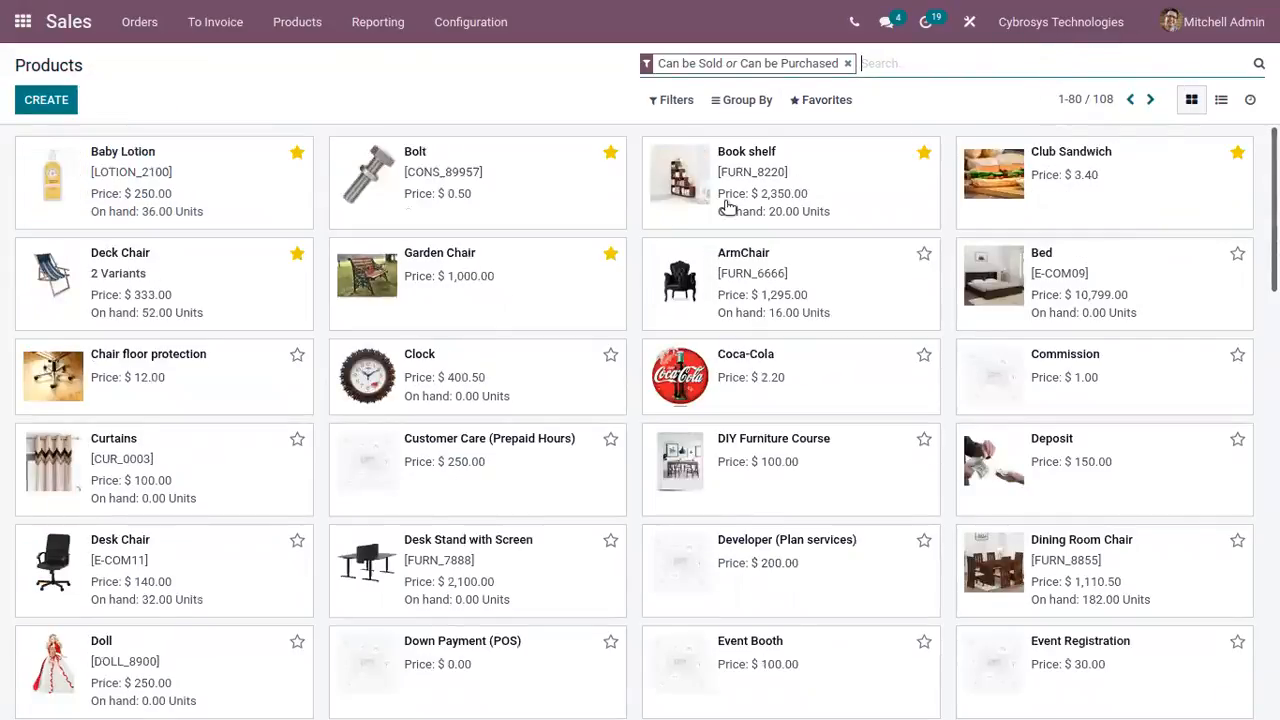
left_click(848, 65)
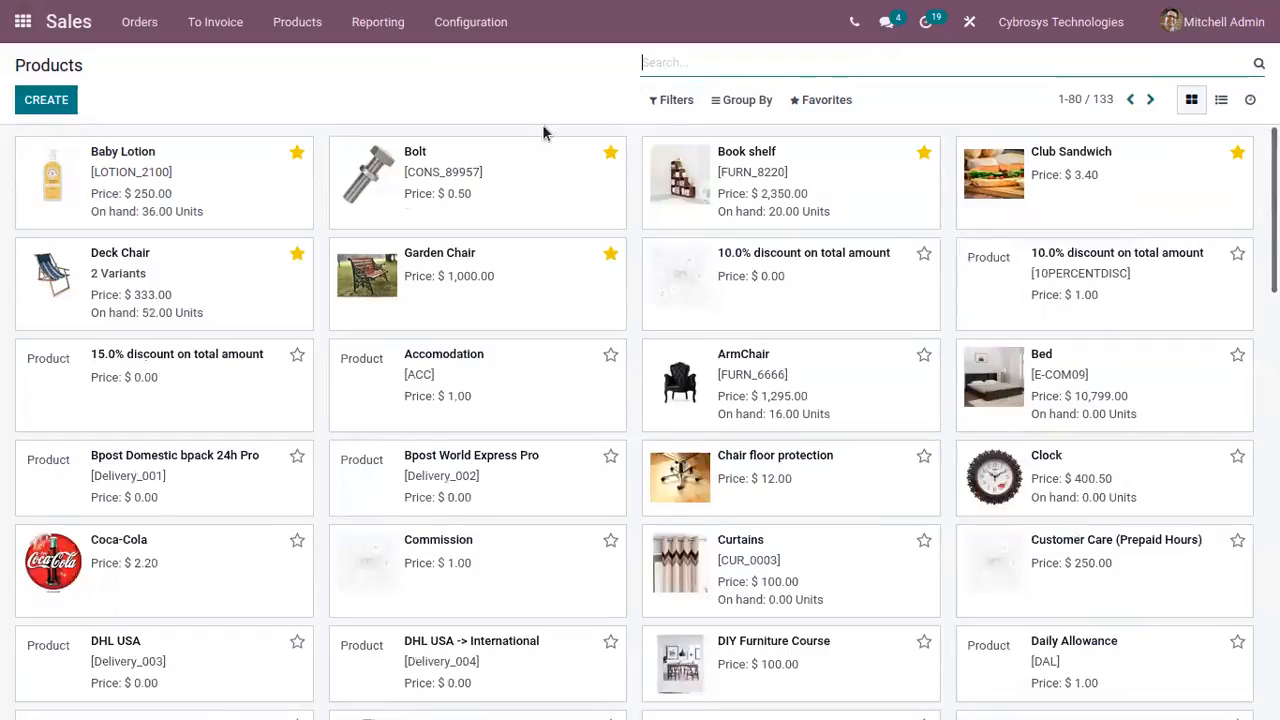
left_click(130, 28)
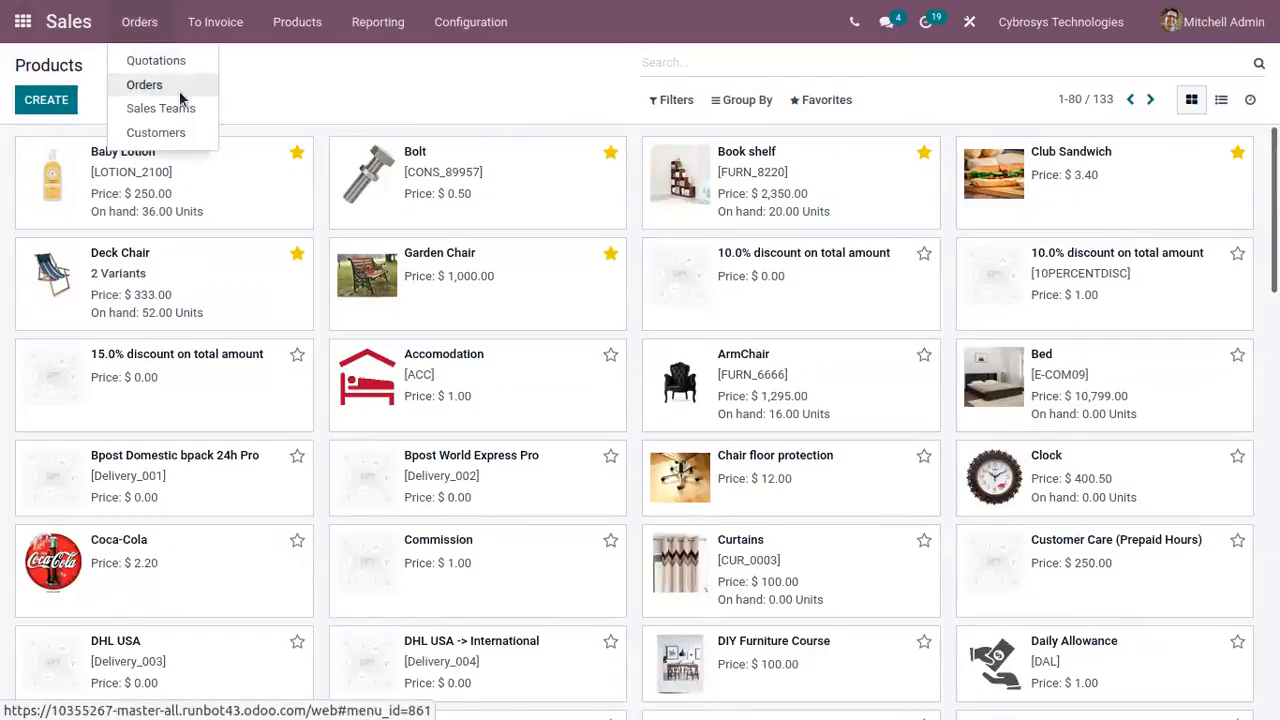
left_click(180, 96)
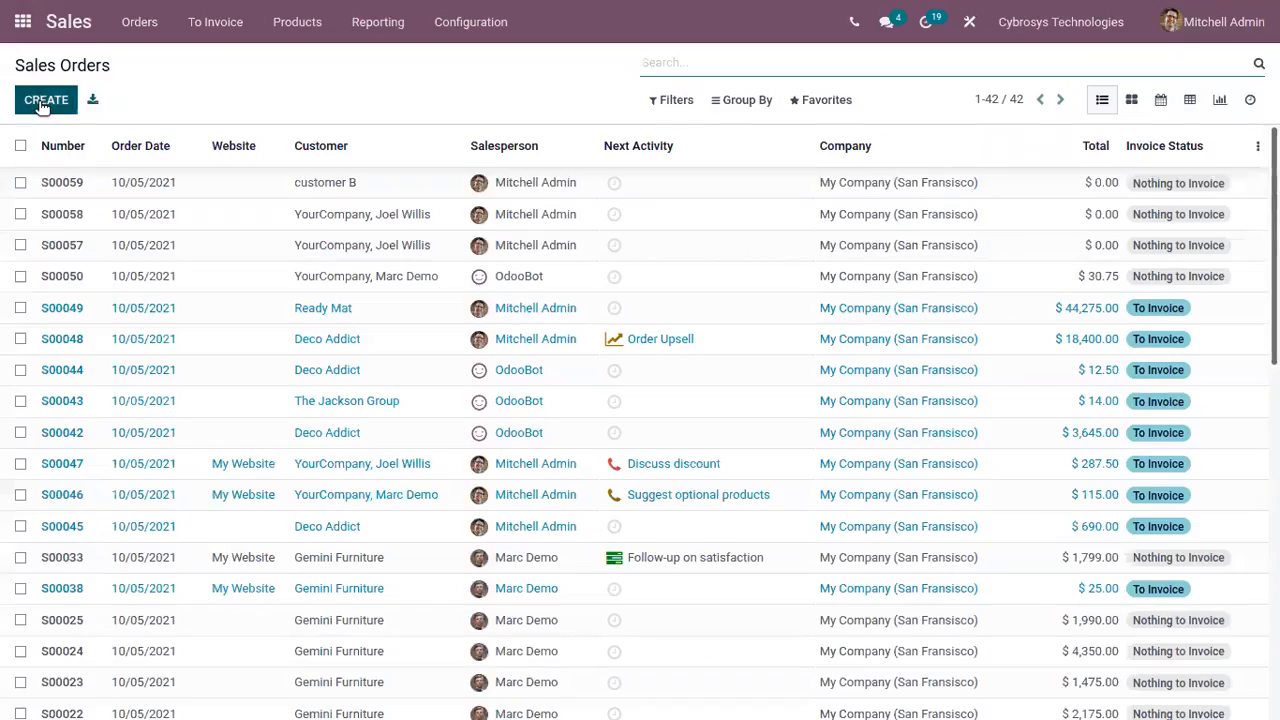
Create a new quotation with Deco Addict as the customer.
left_click(45, 101)
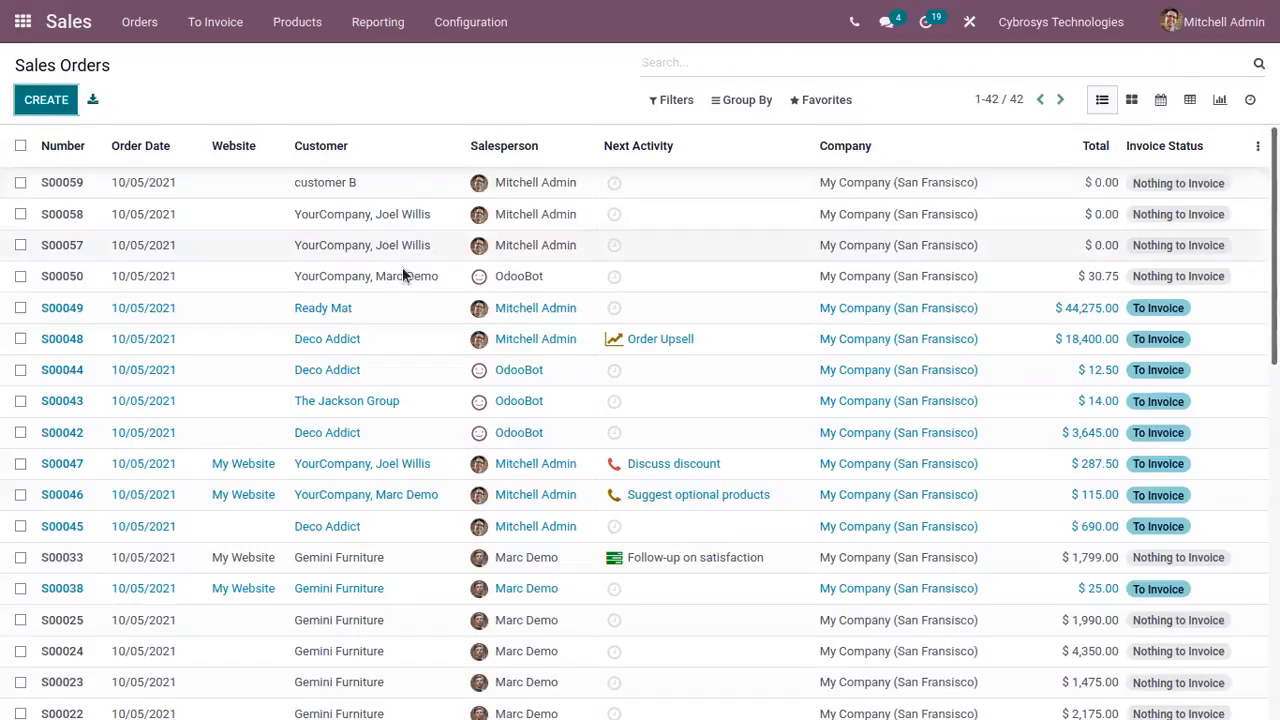
left_click(377, 313)
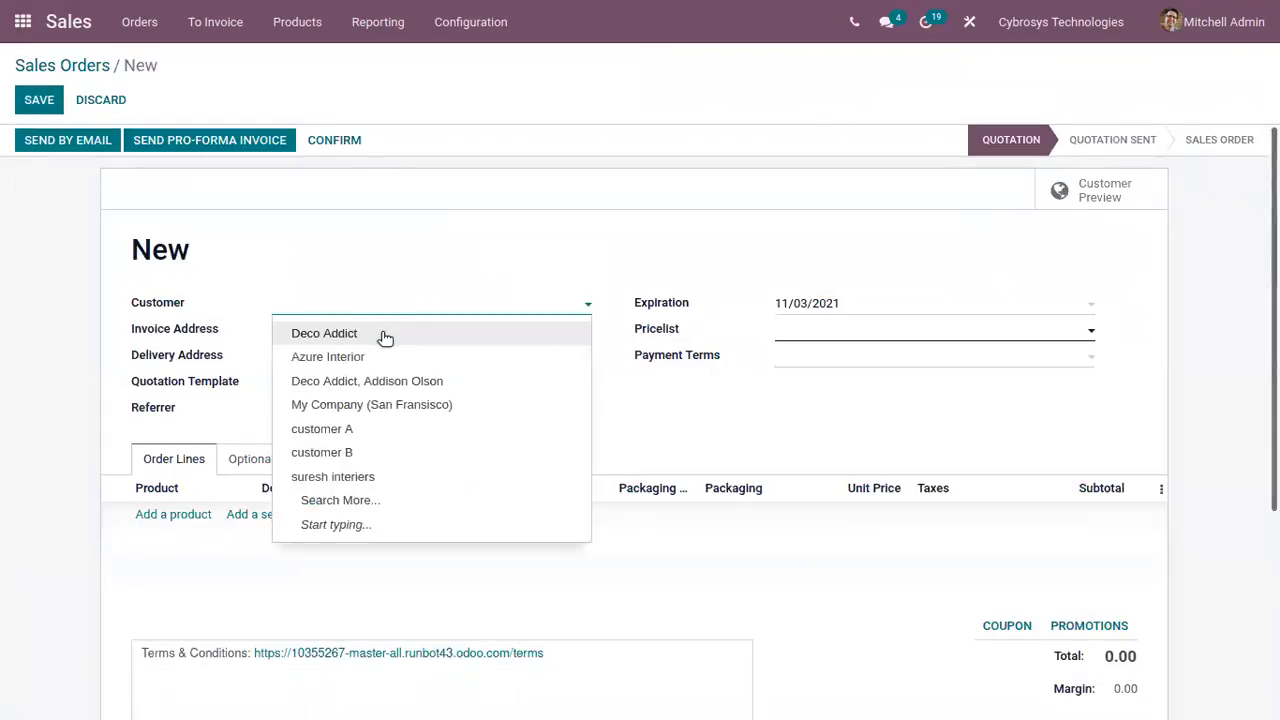
left_click(383, 336)
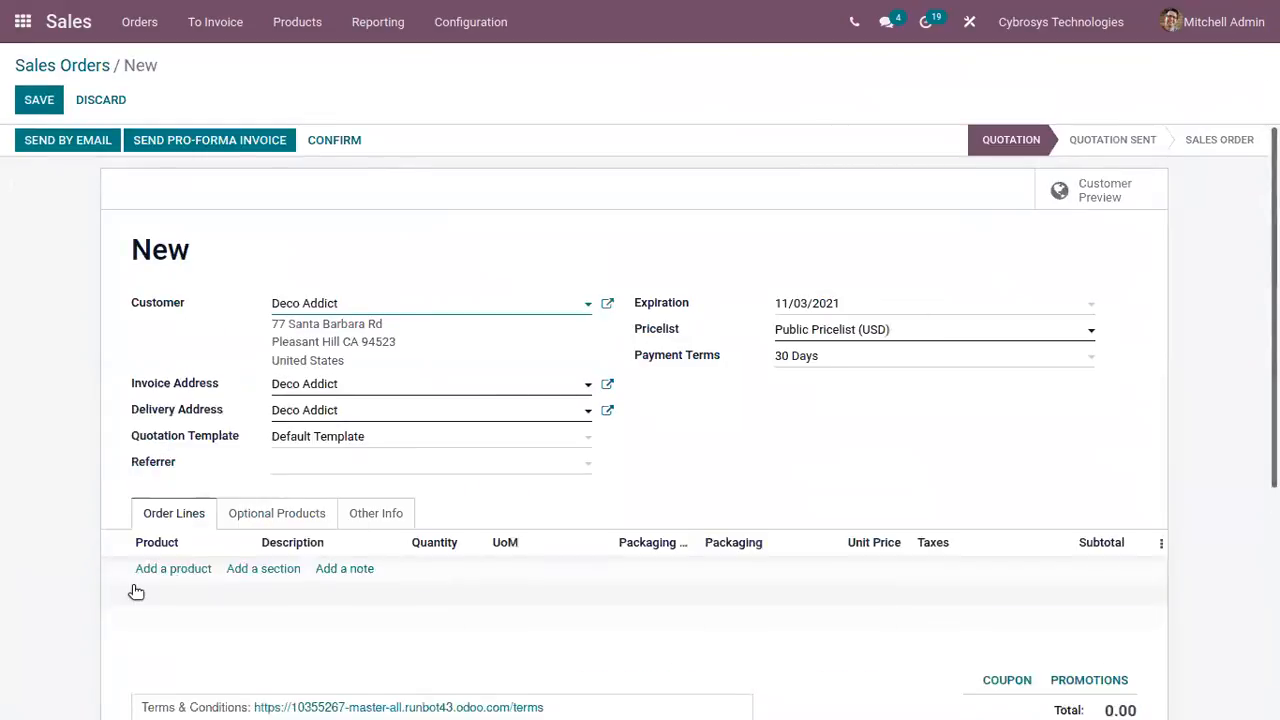
Add an order line for the Garden Chair product to the quotation.
left_click(170, 570)
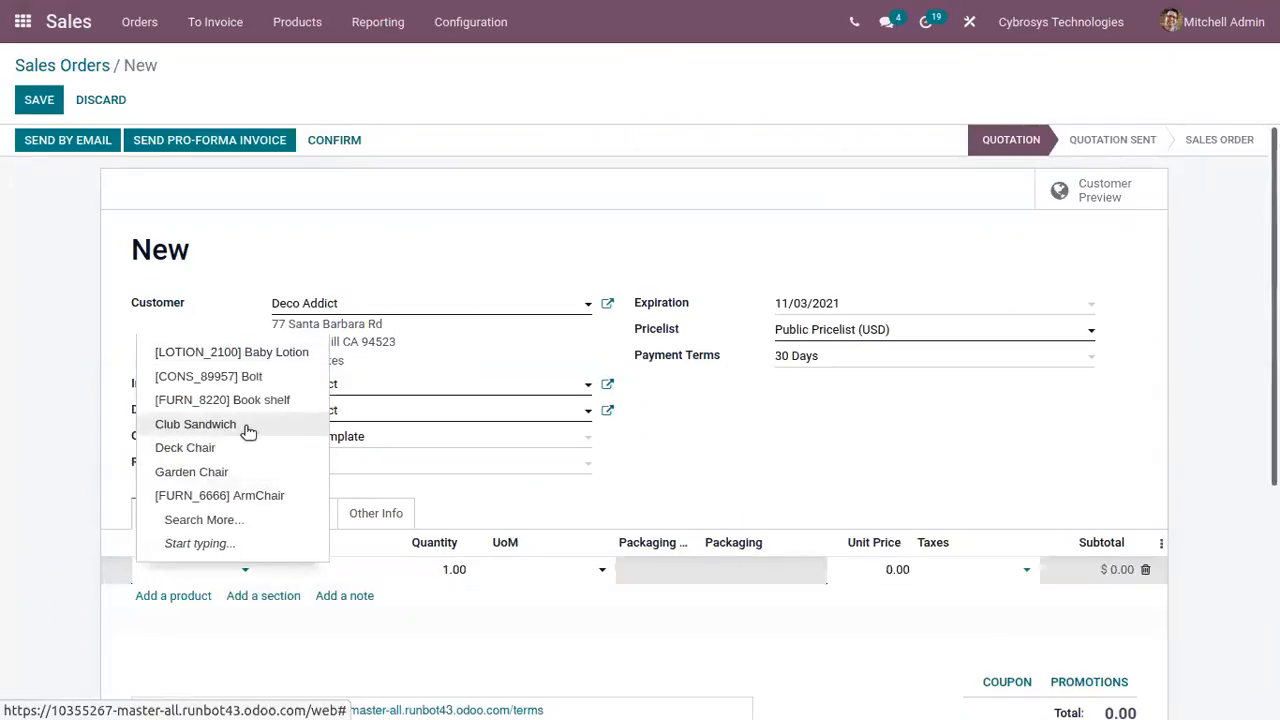
type("gar")
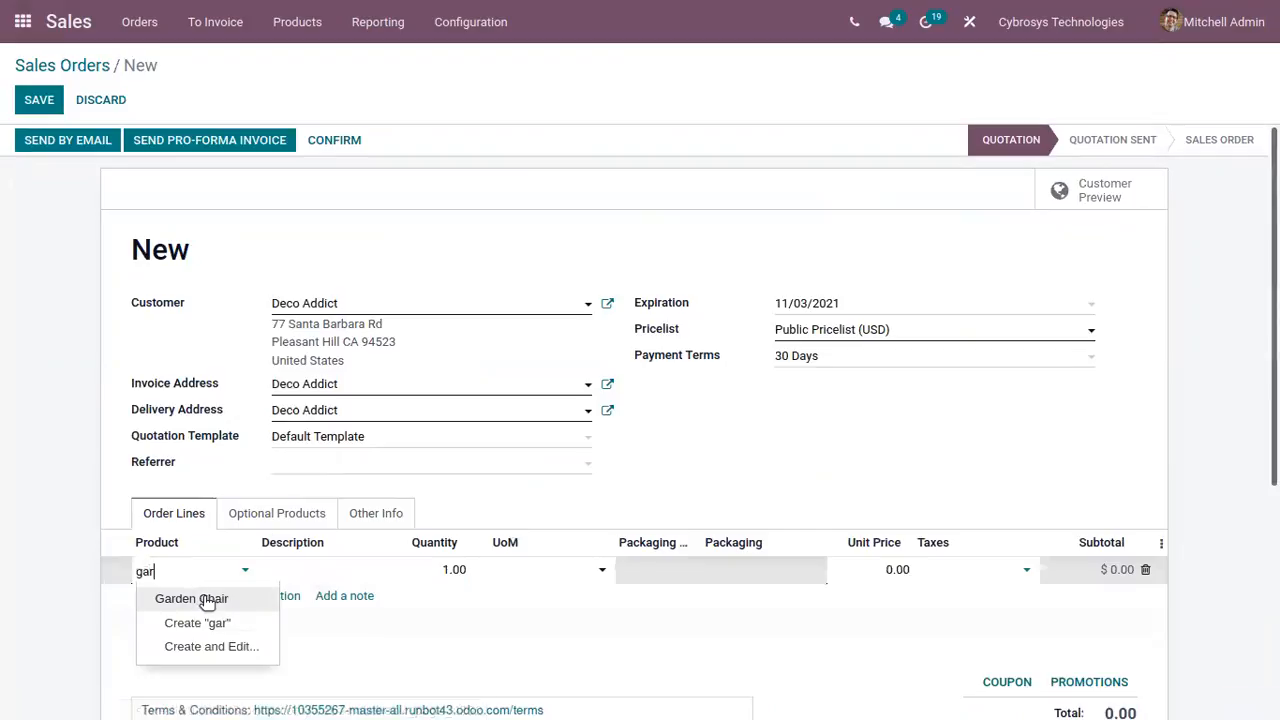
left_click(206, 600)
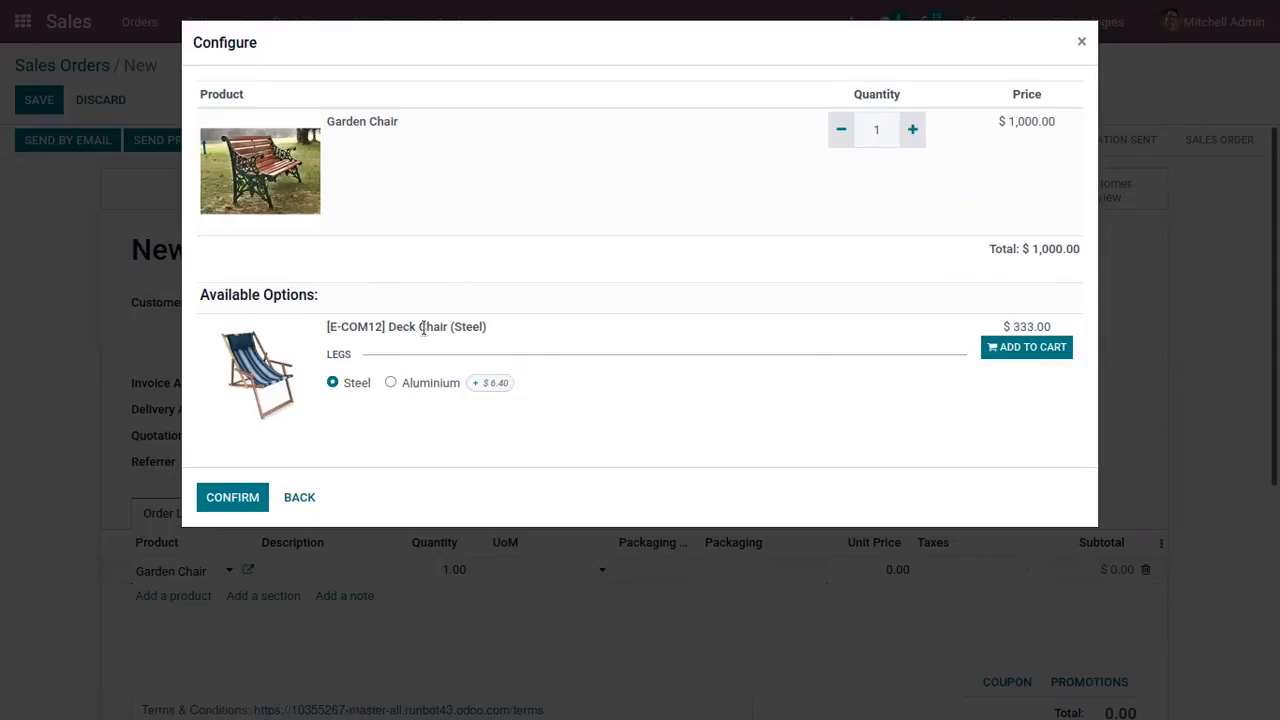
Include the optional Deck Chair (Steel) and Chair floor protection with the Garden Chair, and confirm the quotation as a sales order.
left_click(1022, 348)
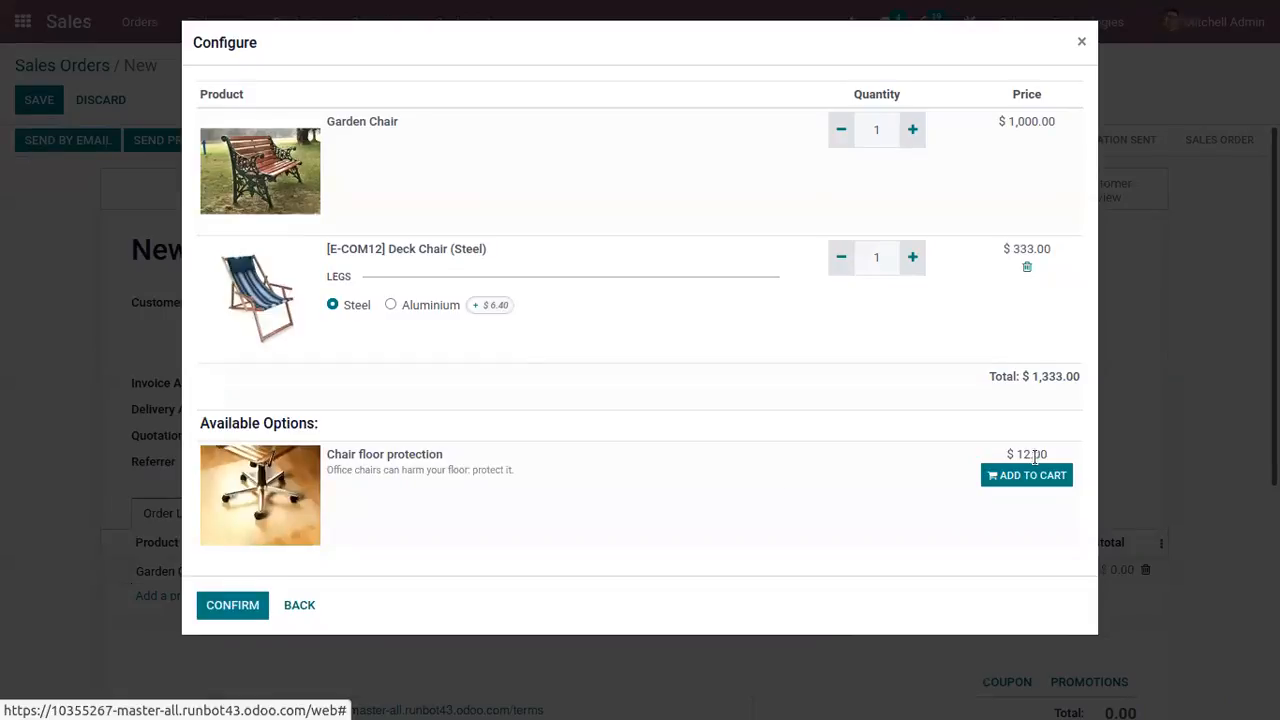
left_click(1044, 475)
left_click(232, 575)
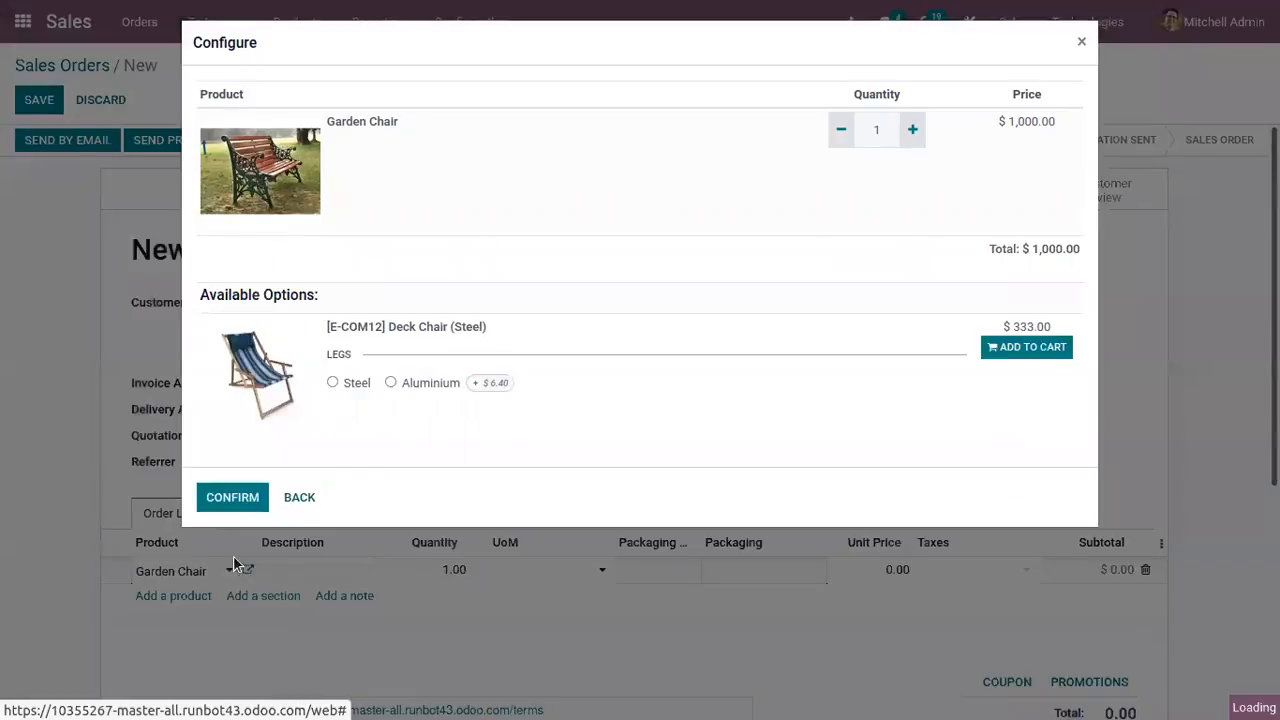
left_click(235, 499)
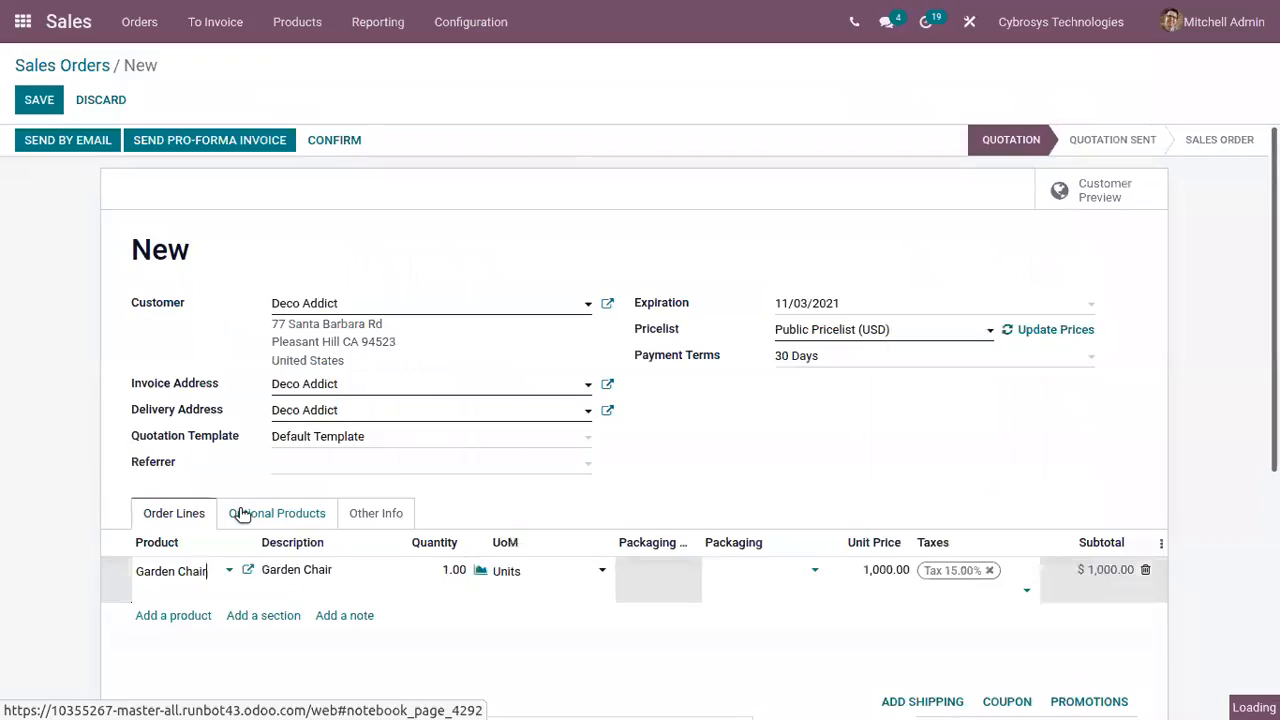
left_click(334, 140)
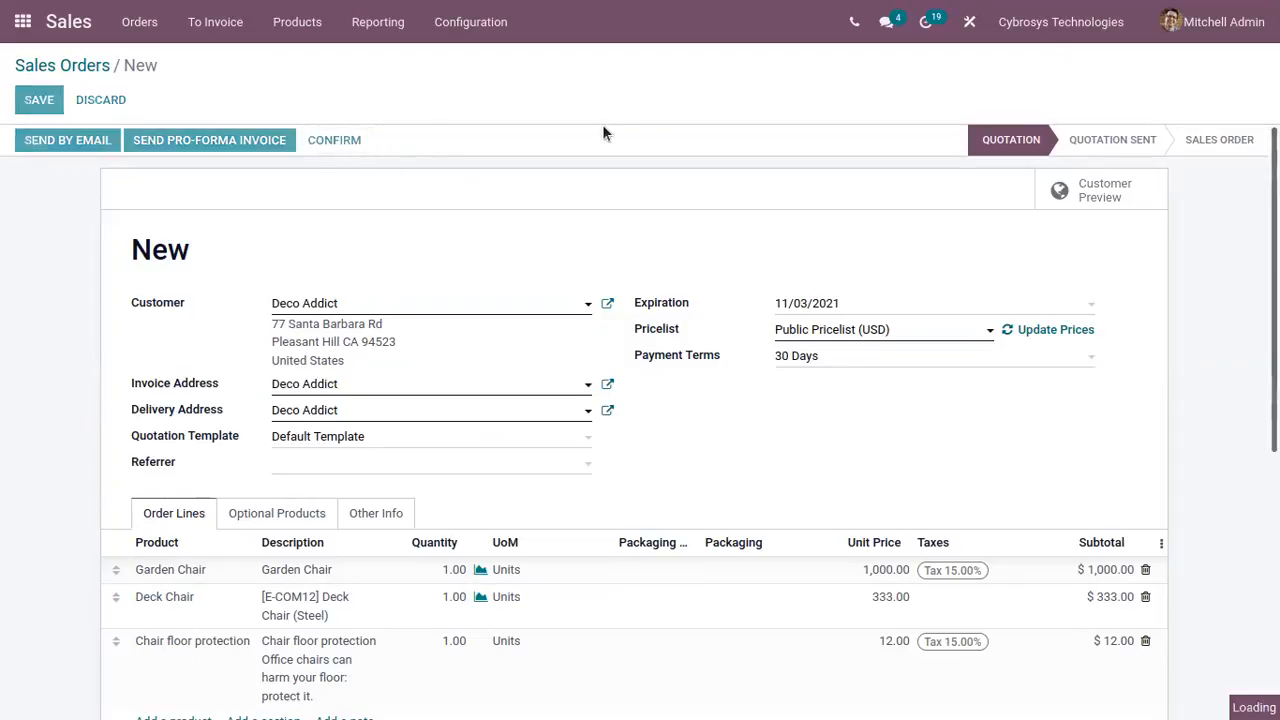